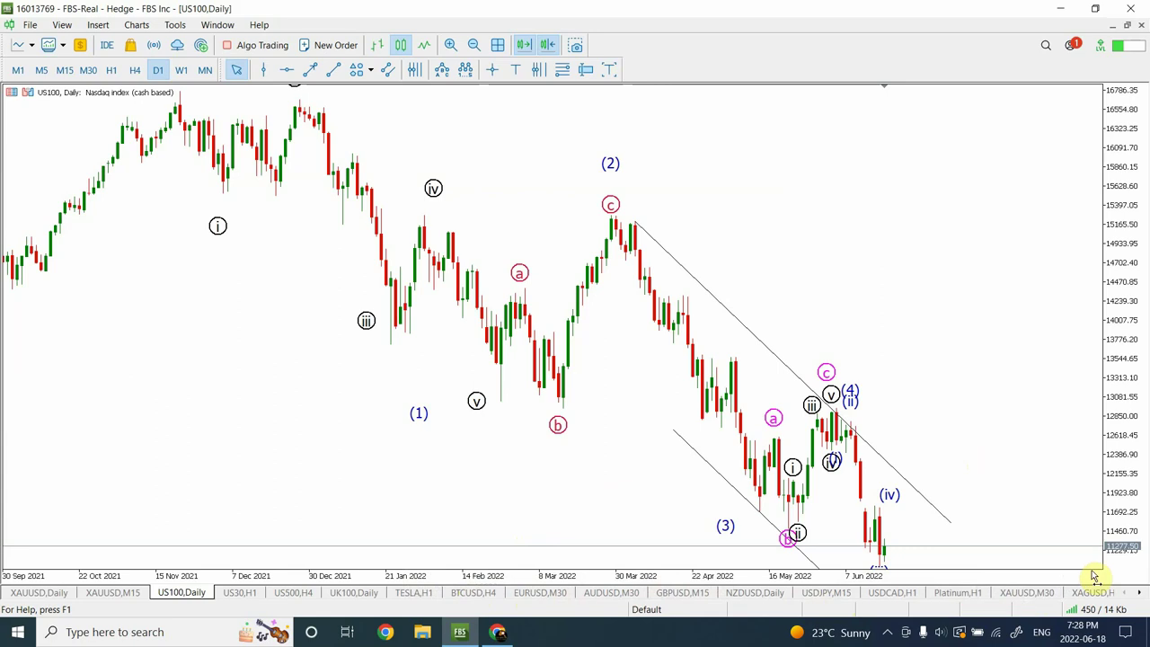
# Bring up the US100 daily chart and zoom out to show history back to 2019.
pyautogui.click(1138, 594)
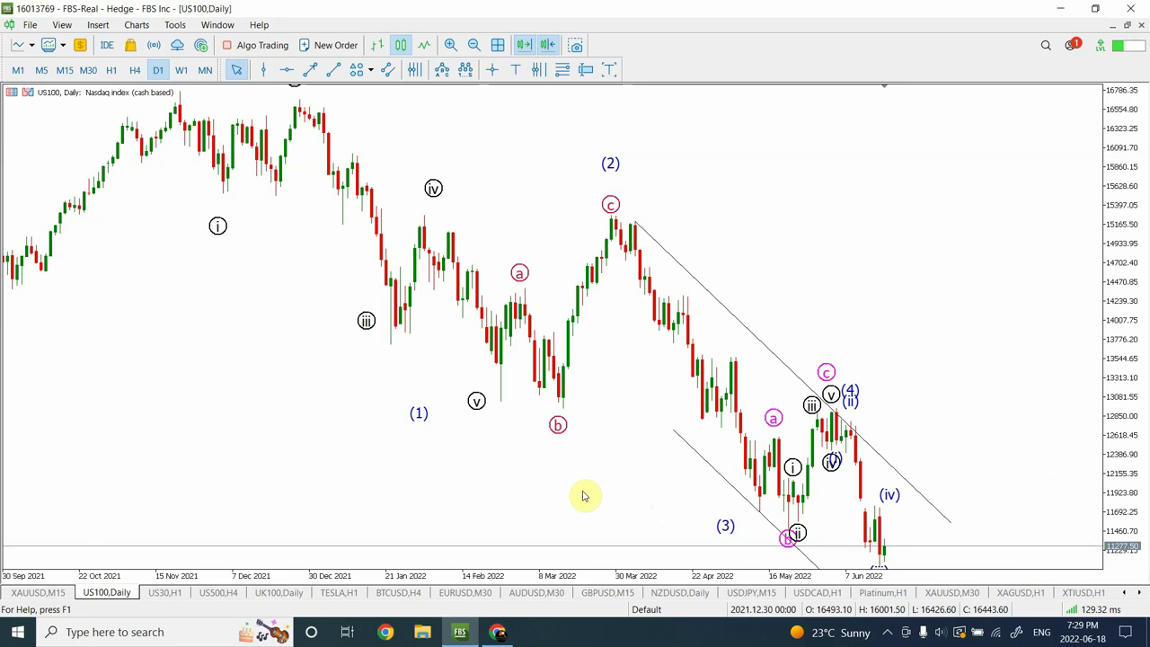
pyautogui.click(1125, 592)
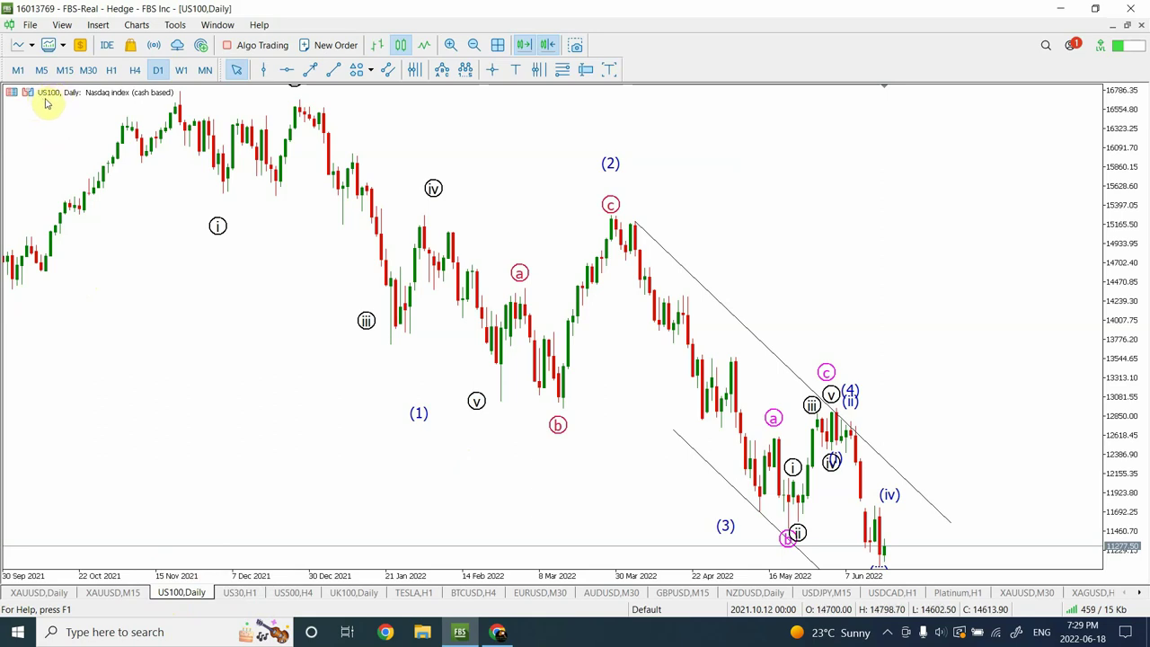
pyautogui.moveTo(110, 131)
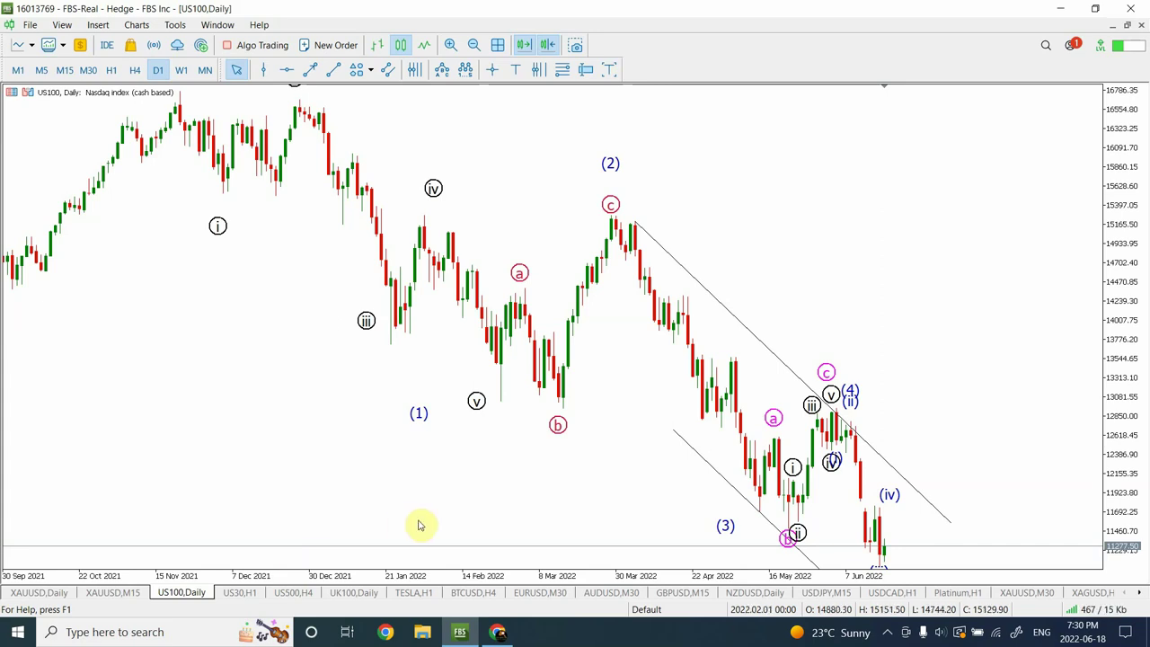
pyautogui.click(475, 47)
pyautogui.click(476, 47)
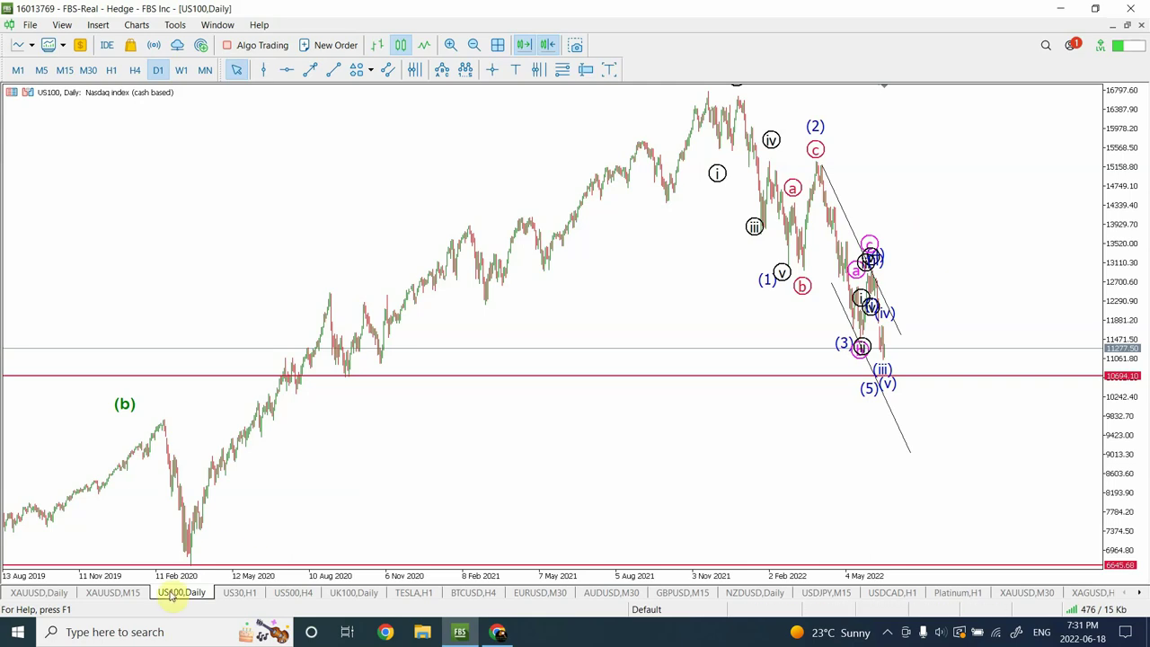
# Check the red level on H4, then return to D1 at maximum zoom on April–June 2022.
pyautogui.click(133, 70)
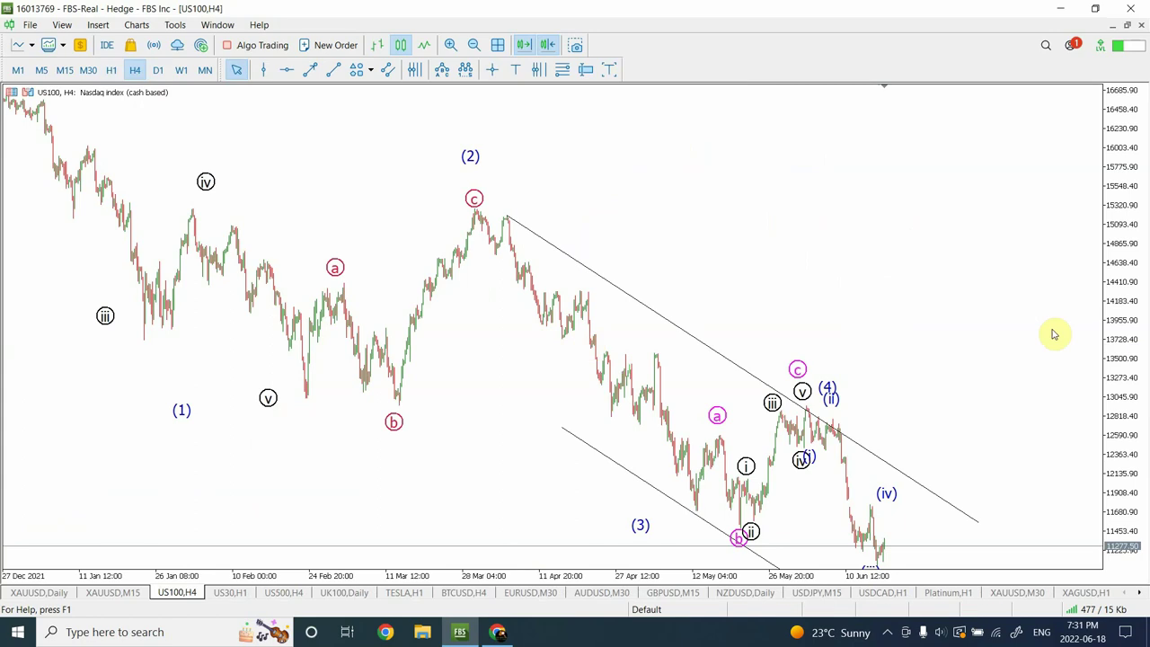
pyautogui.moveTo(1122, 200); pyautogui.dragTo(1142, 476)
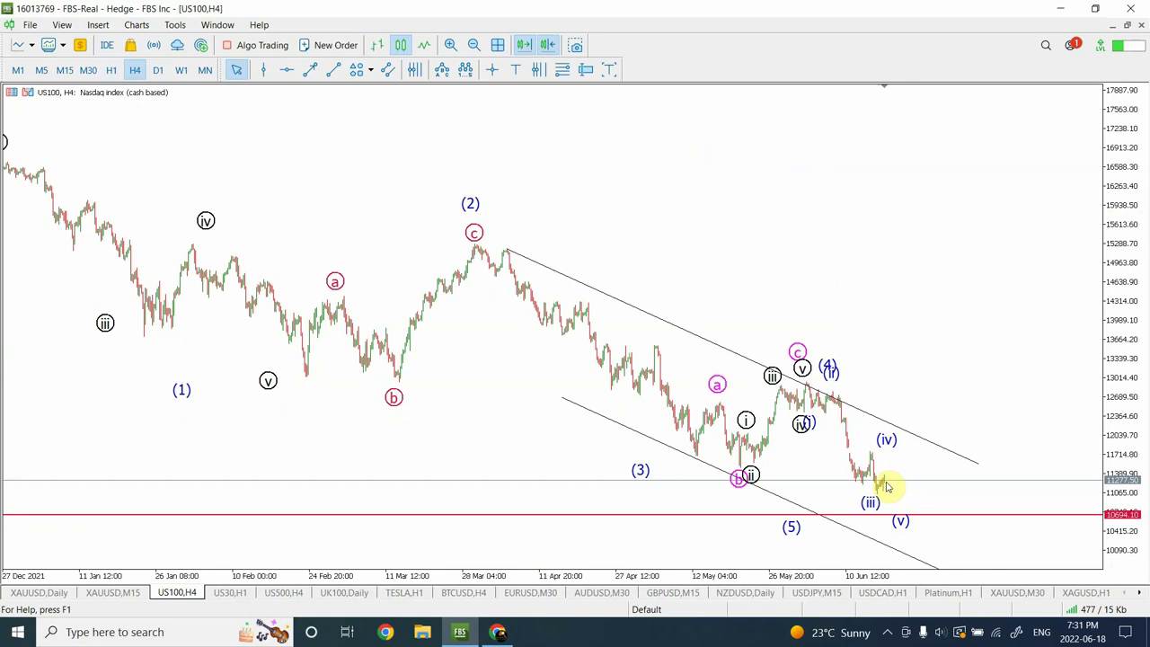
pyautogui.click(157, 72)
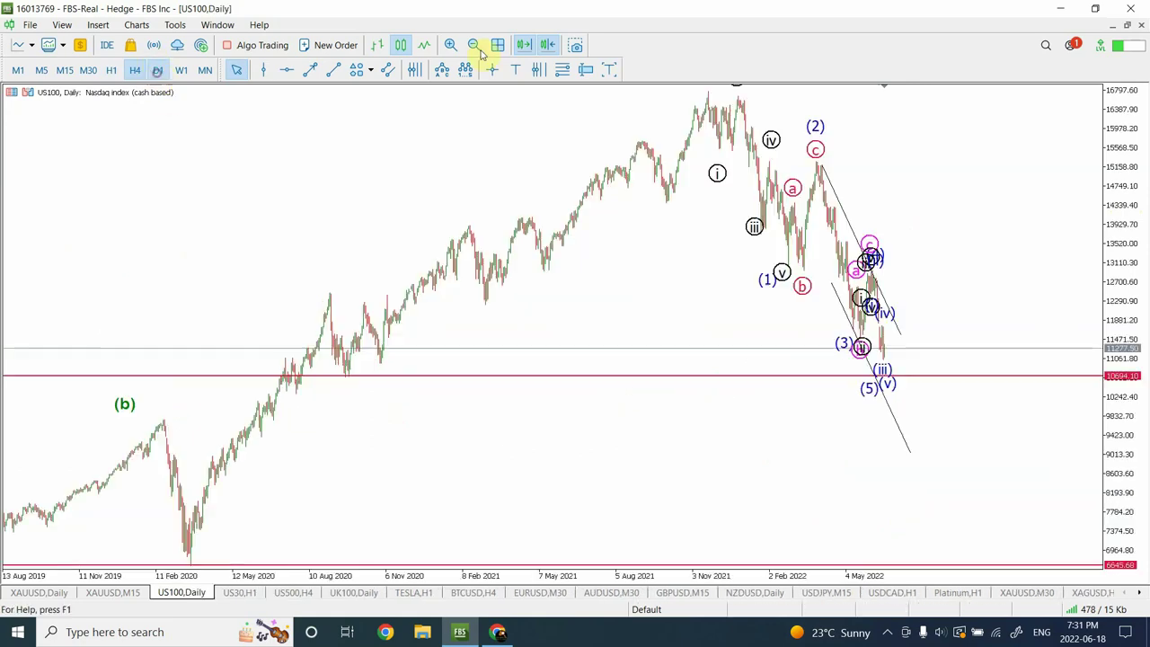
pyautogui.click(452, 45)
pyautogui.doubleClick(452, 45)
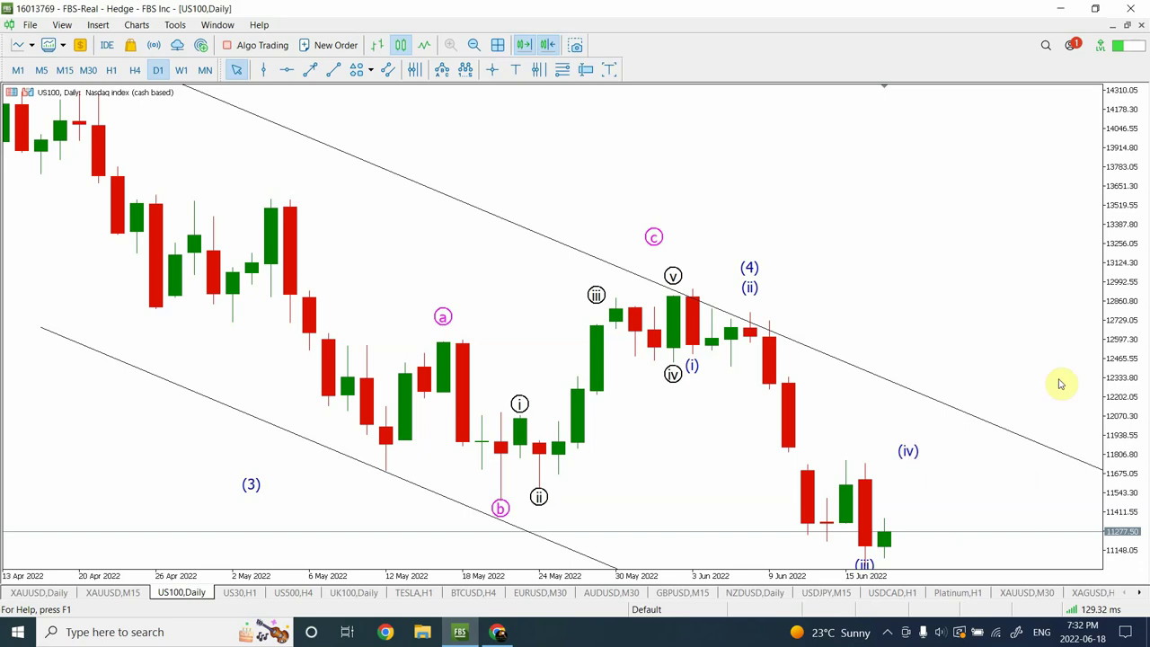
# On the US100 weekly chart back to 2018, place an orange horizontal line below the red 10694.10 level.
pyautogui.moveTo(1131, 346); pyautogui.dragTo(1123, 429)
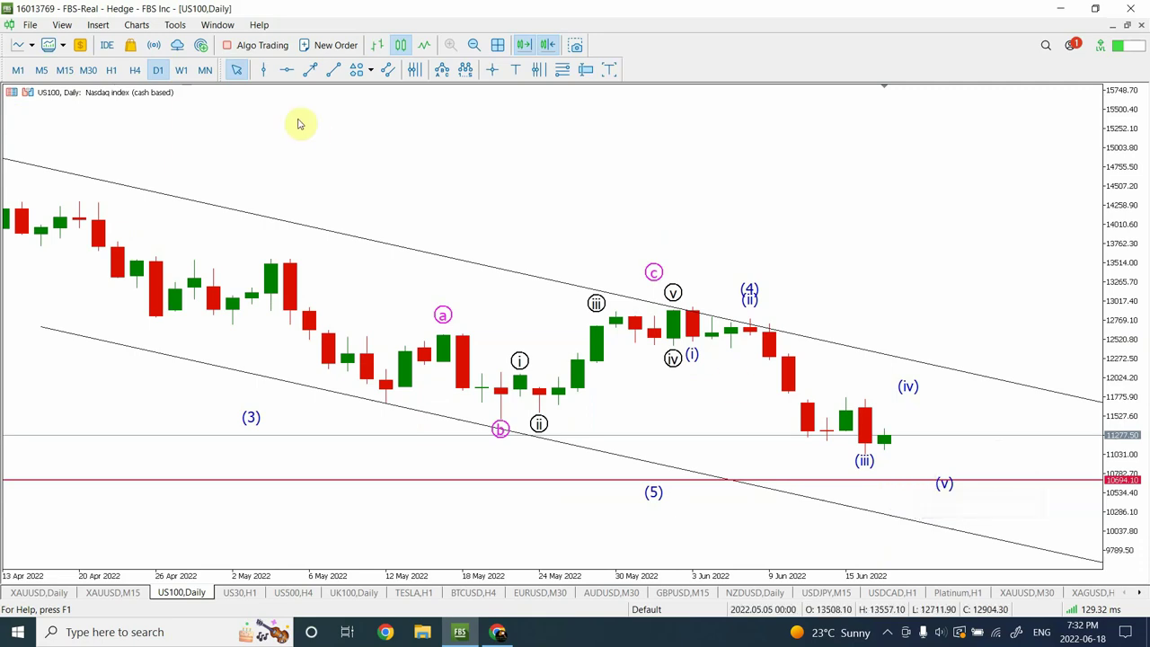
pyautogui.click(181, 71)
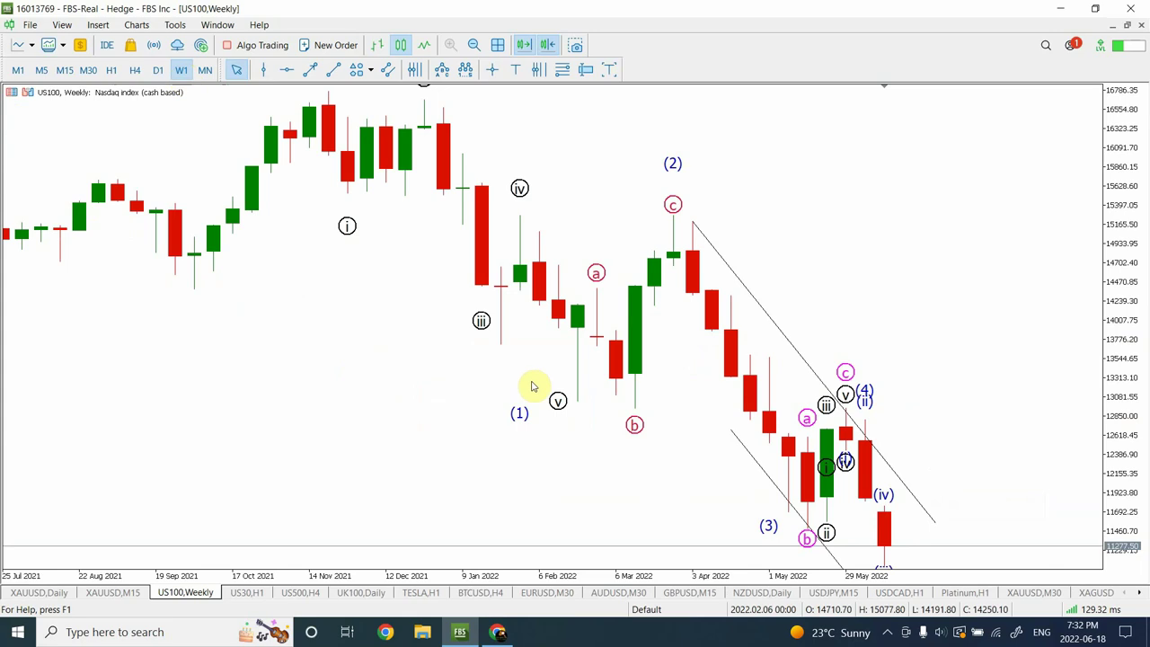
pyautogui.click(475, 46)
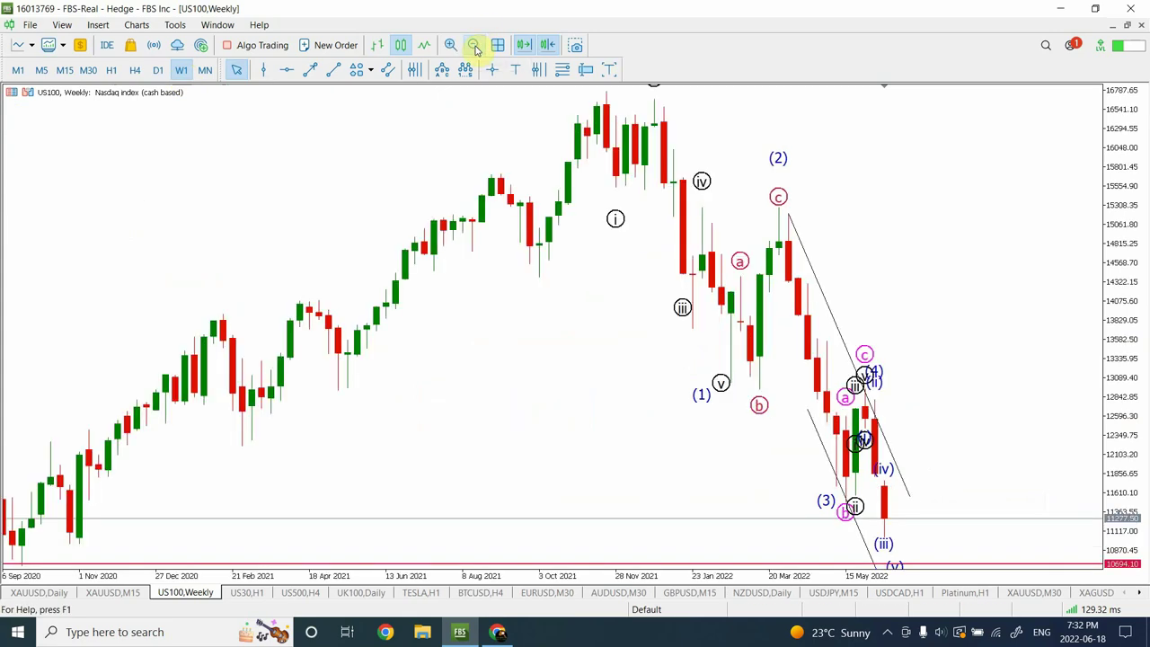
pyautogui.click(474, 46)
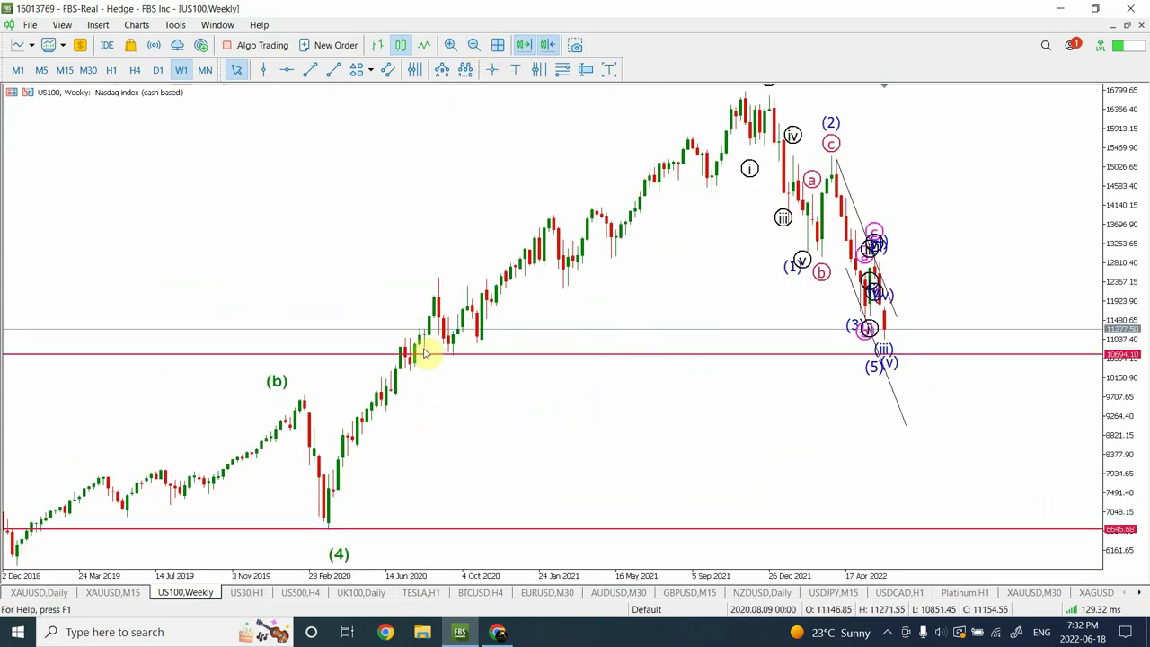
pyautogui.click(287, 70)
pyautogui.moveTo(457, 406); pyautogui.dragTo(465, 396)
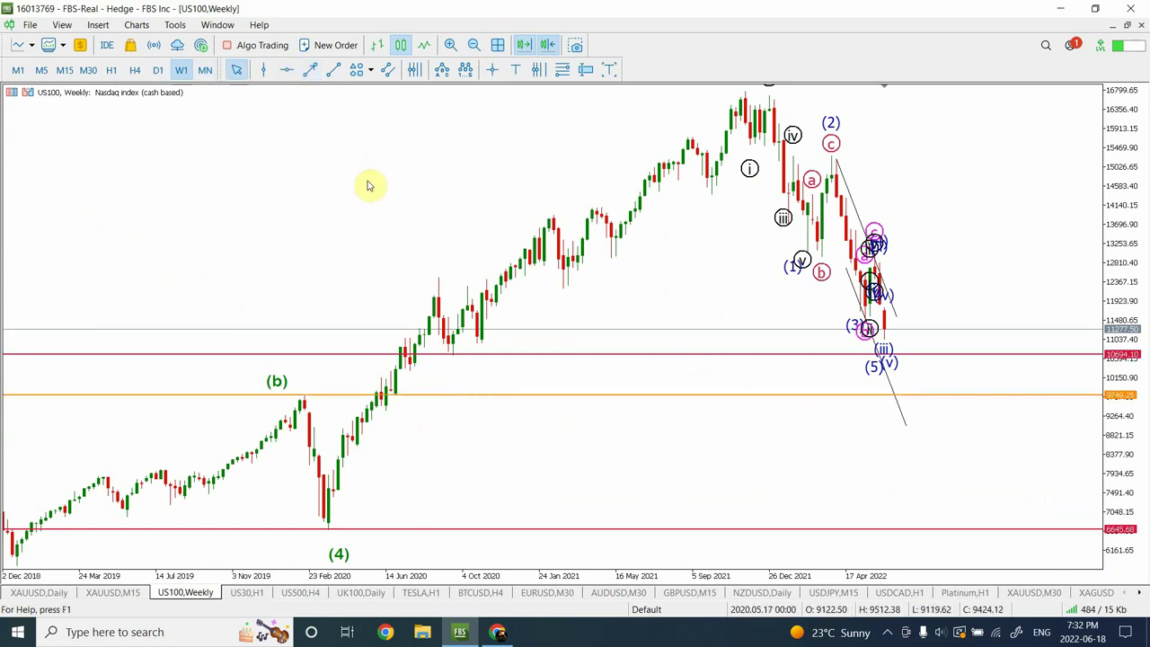
pyautogui.click(158, 71)
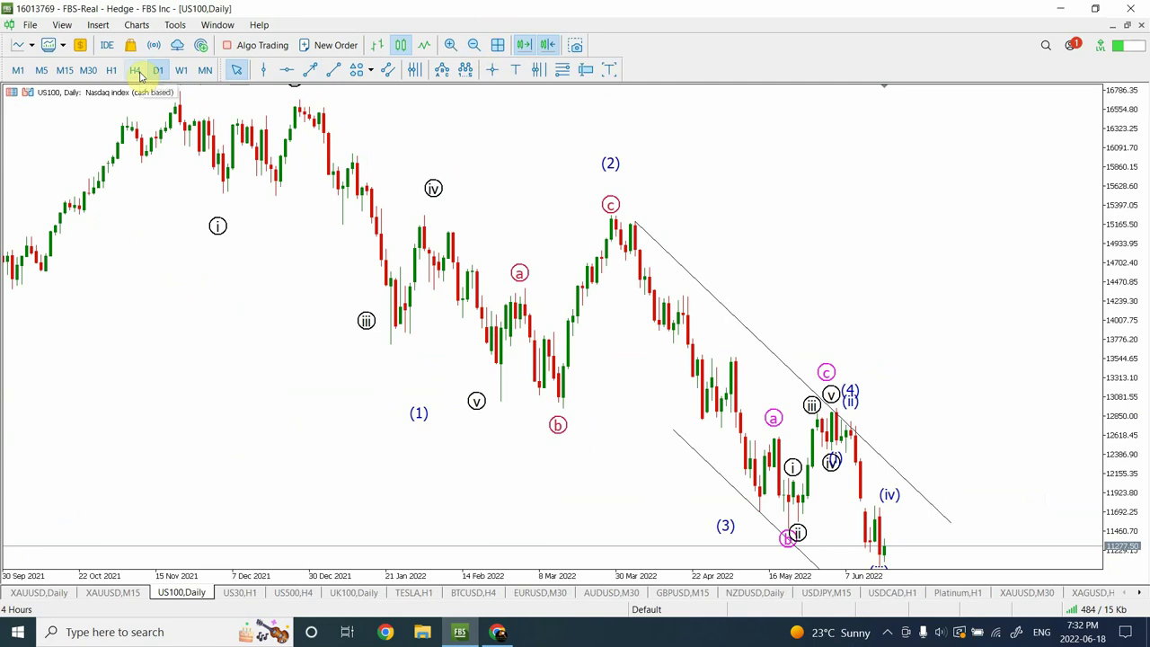
# Zoom out to daily bars since 2021 and compress the price scale to reveal the red and orange levels.
pyautogui.click(473, 45)
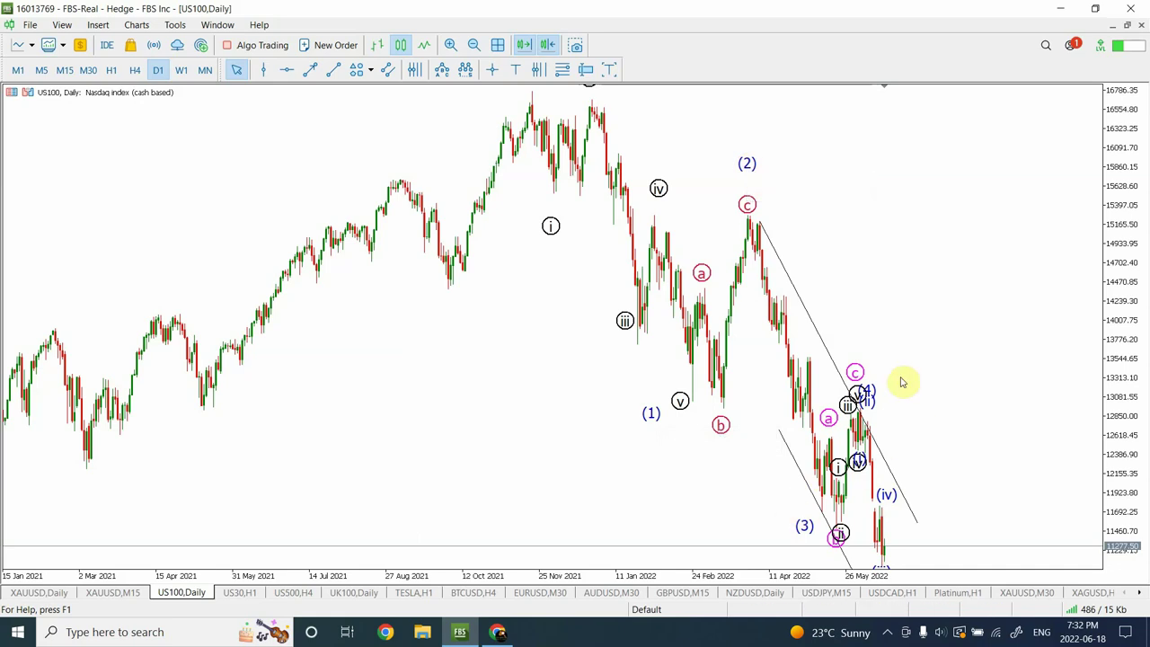
pyautogui.moveTo(1139, 335); pyautogui.dragTo(1126, 544)
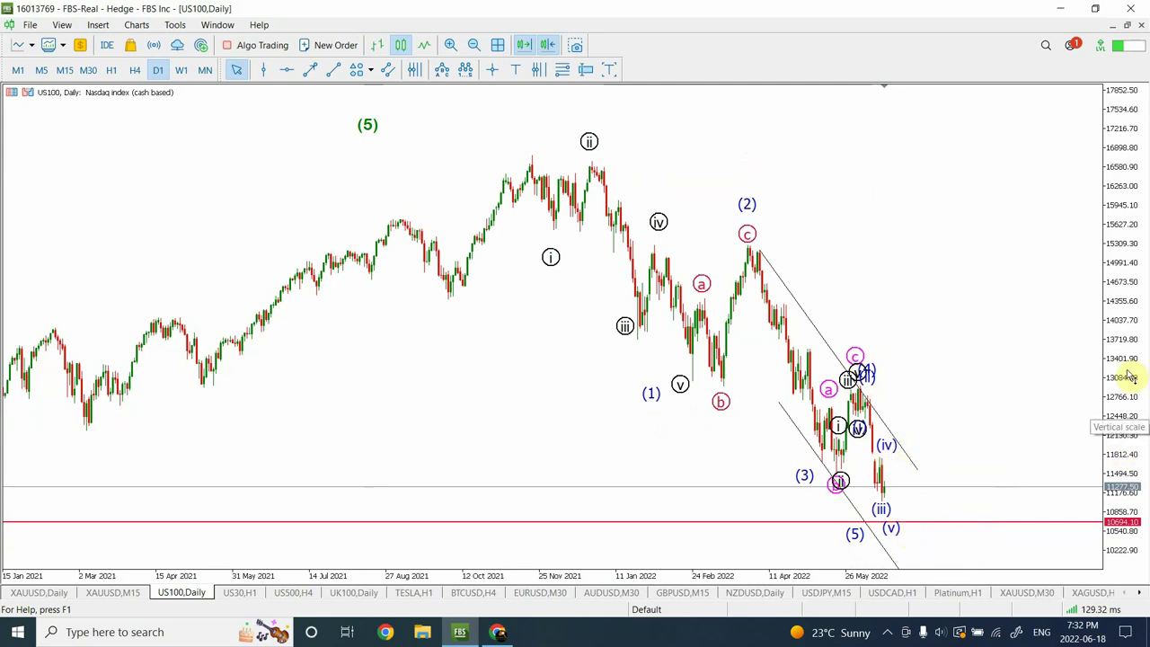
pyautogui.moveTo(1129, 372); pyautogui.dragTo(1125, 464)
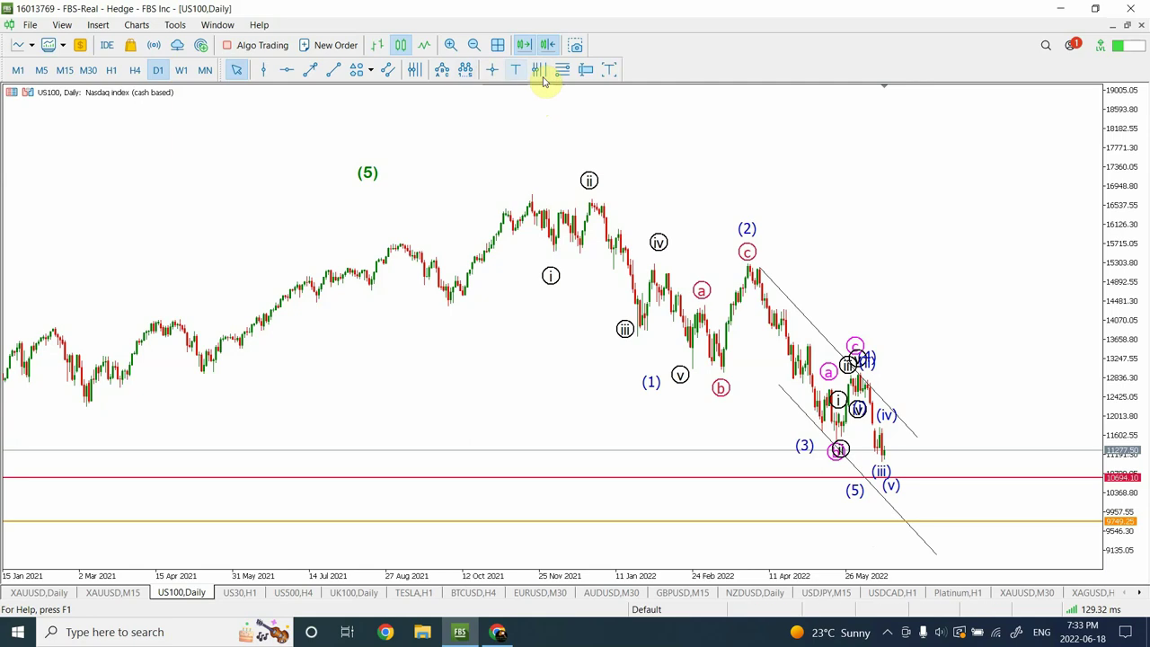
# Add a crimson (I) text label below the 2022 (5) wave, next to the orange level.
pyautogui.click(512, 70)
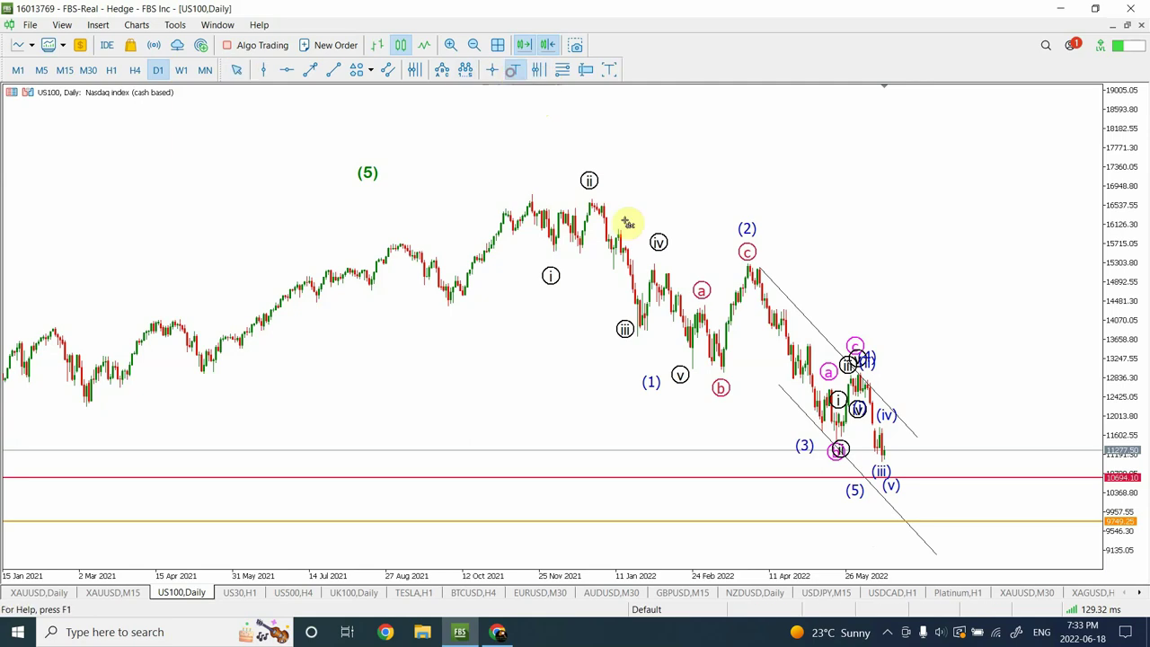
pyautogui.click(836, 512)
pyautogui.doubleClick(557, 221)
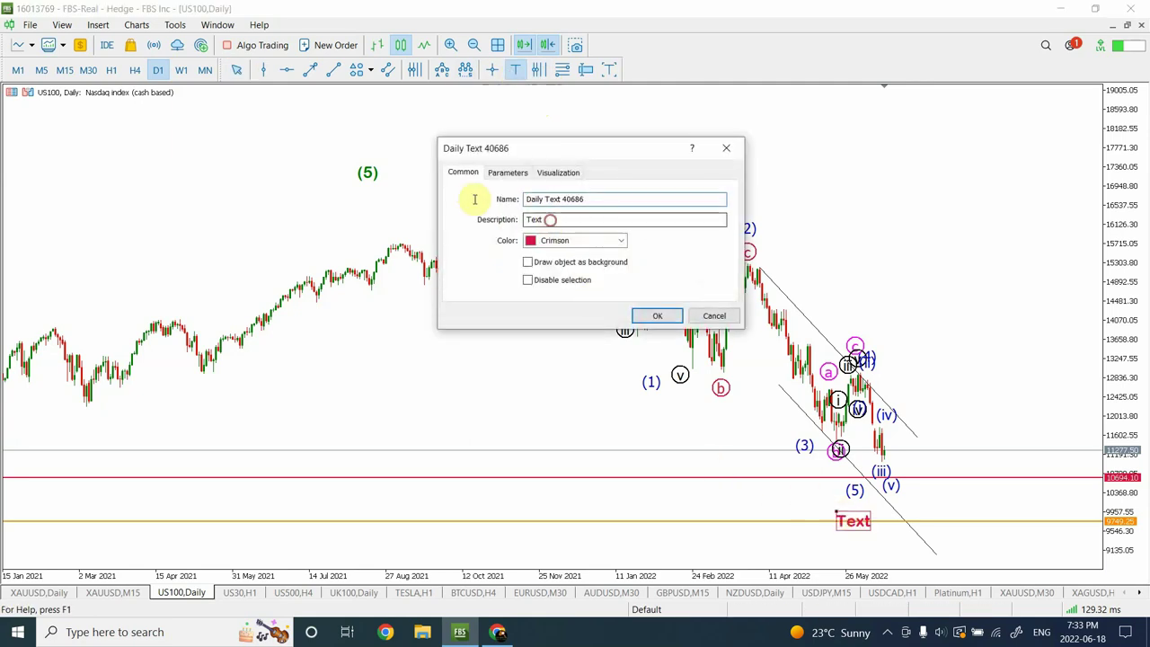
pyautogui.write('(I')
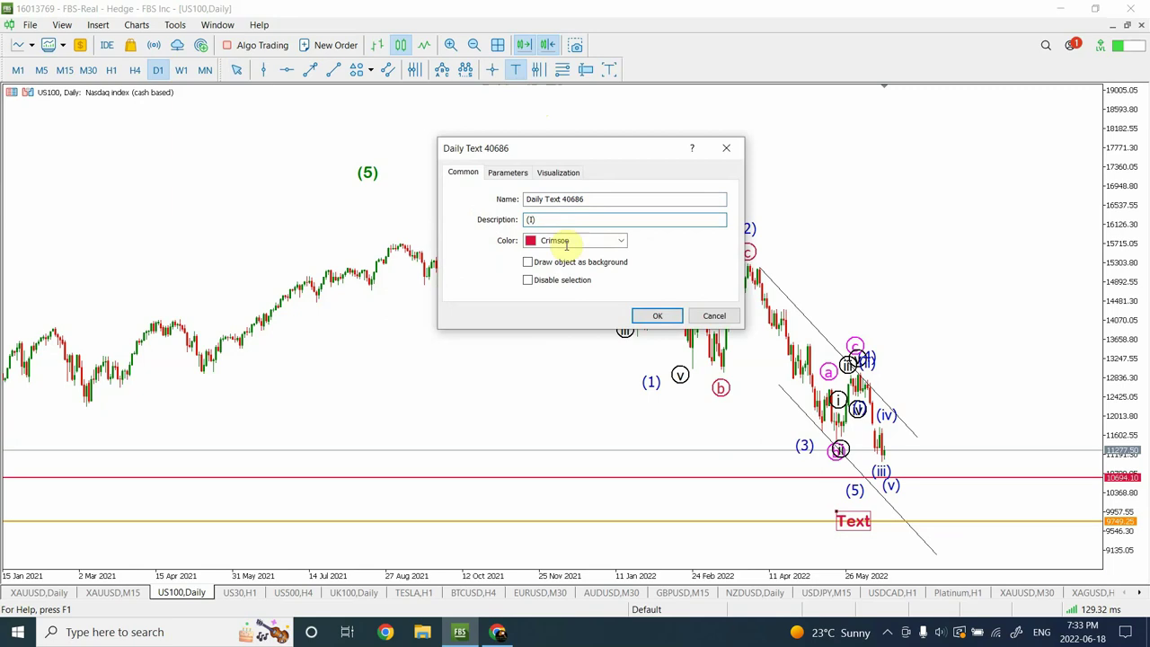
pyautogui.click(657, 315)
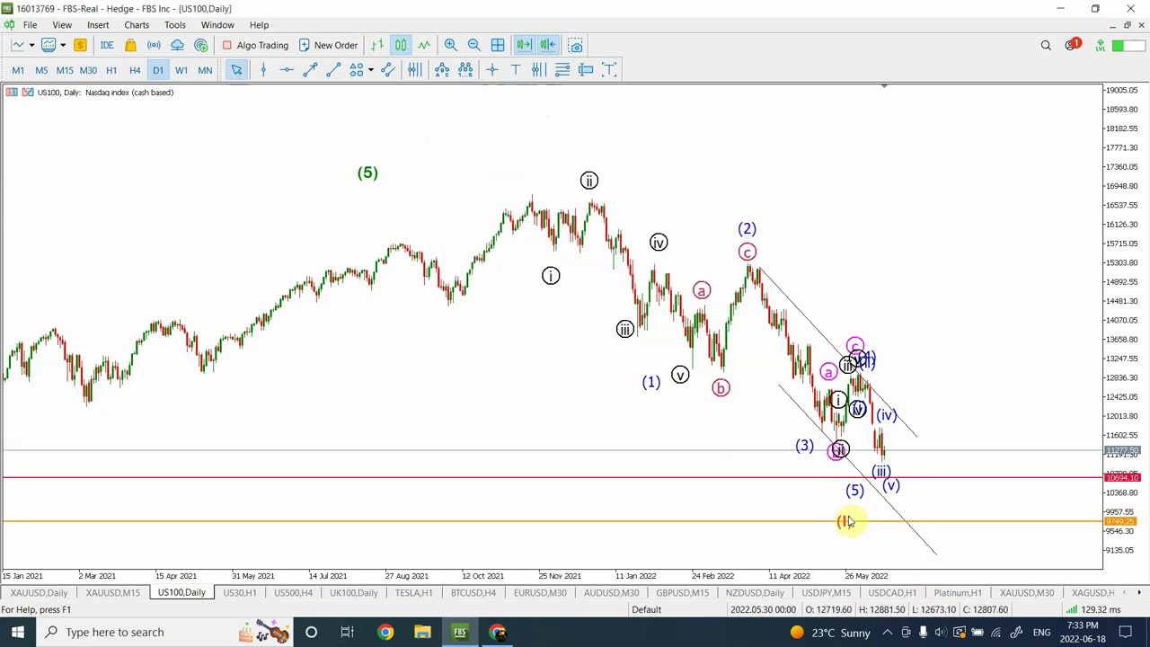
pyautogui.moveTo(836, 513); pyautogui.dragTo(860, 509)
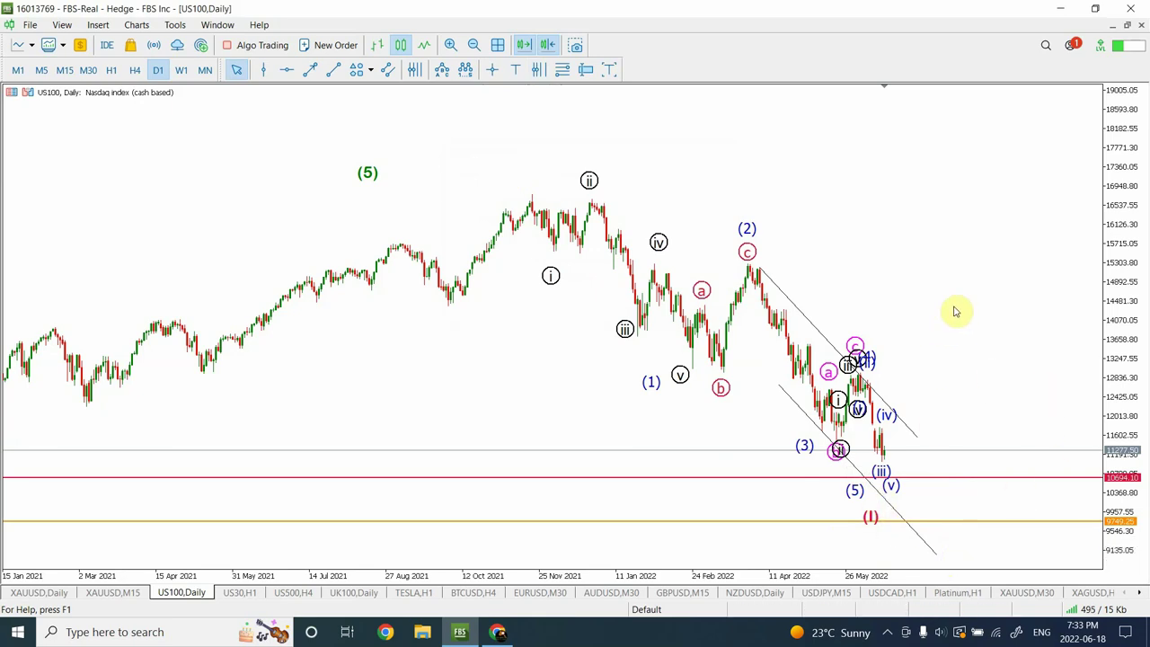
# Switch US100 to H4 and compress the price scale to reveal the (5) target and red level.
pyautogui.click(137, 75)
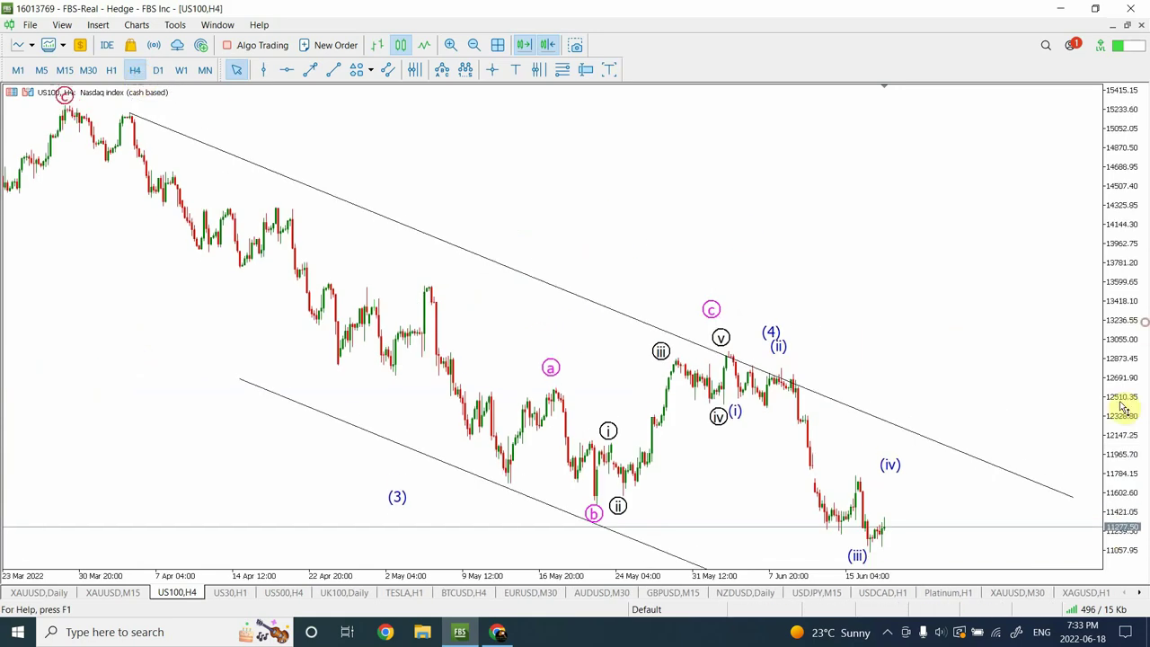
pyautogui.moveTo(1123, 408); pyautogui.dragTo(1108, 534)
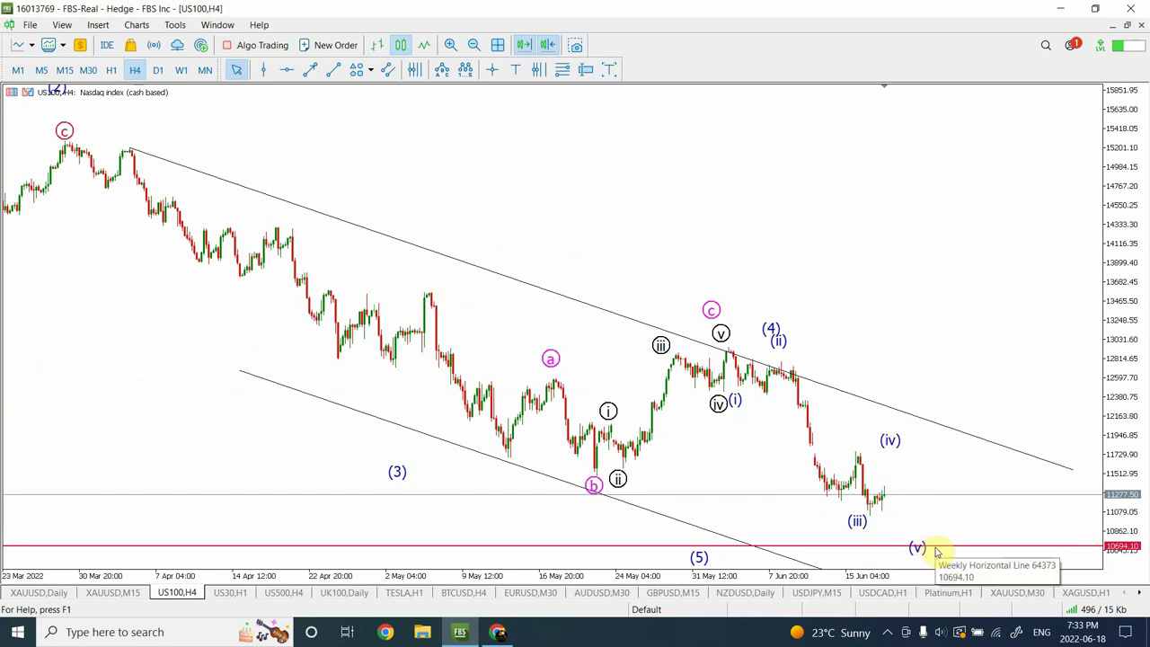
# Open the US30 chart on H4, zoom out, and compress its price scale vertically.
pyautogui.click(241, 597)
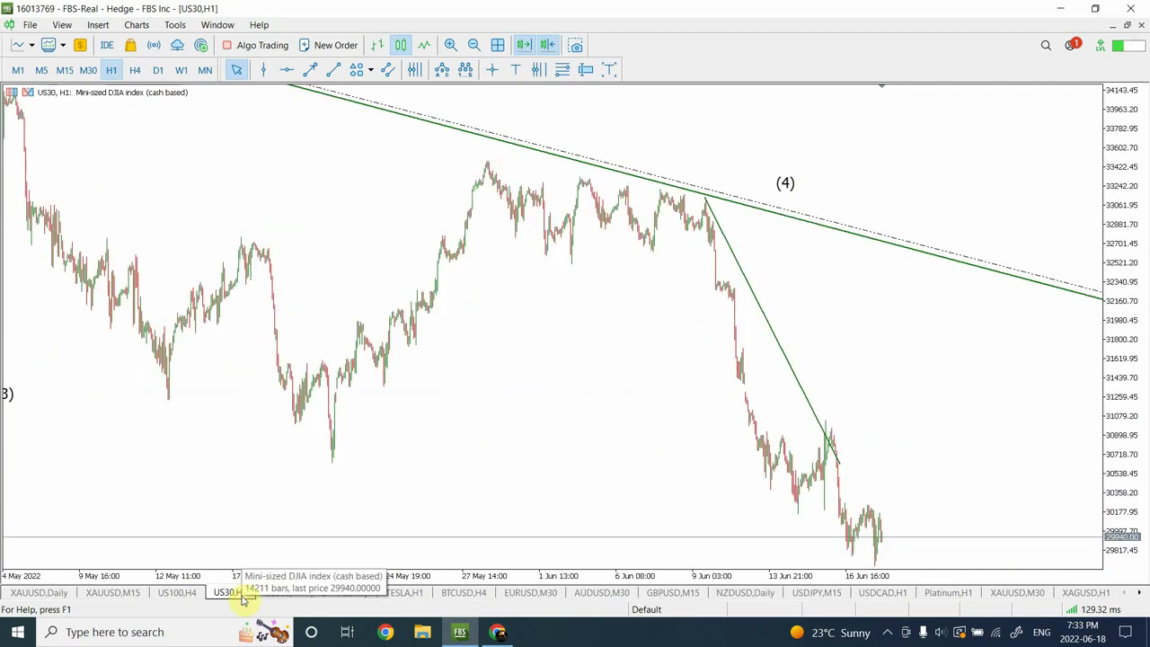
pyautogui.click(138, 71)
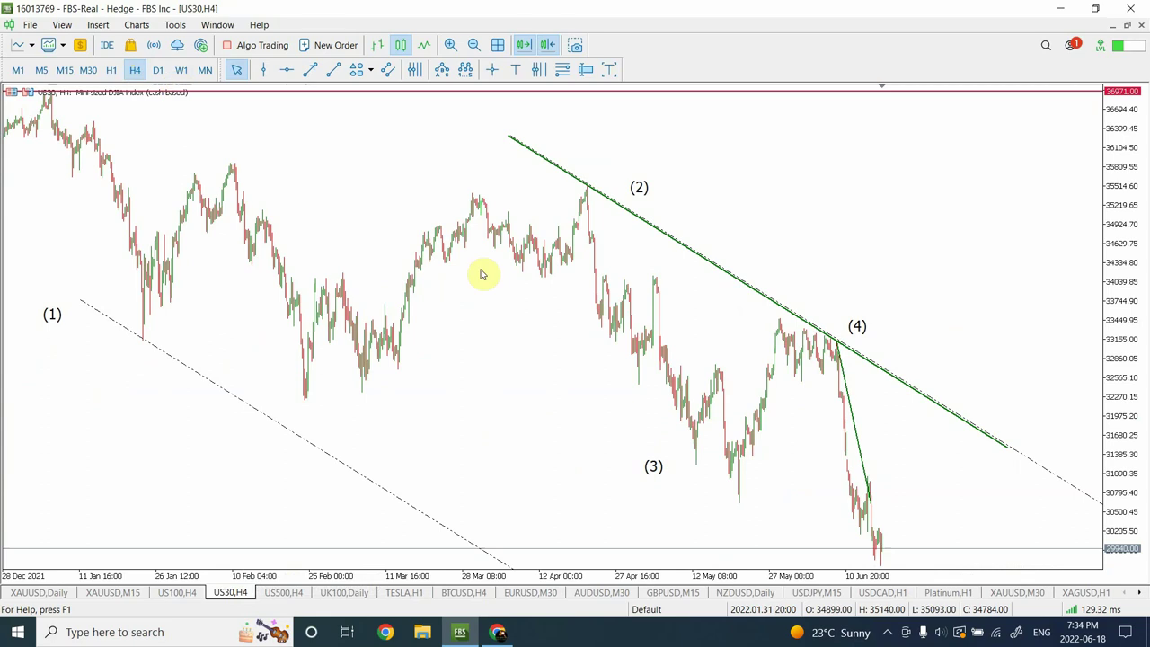
pyautogui.click(475, 45)
pyautogui.moveTo(1129, 368); pyautogui.dragTo(1114, 643)
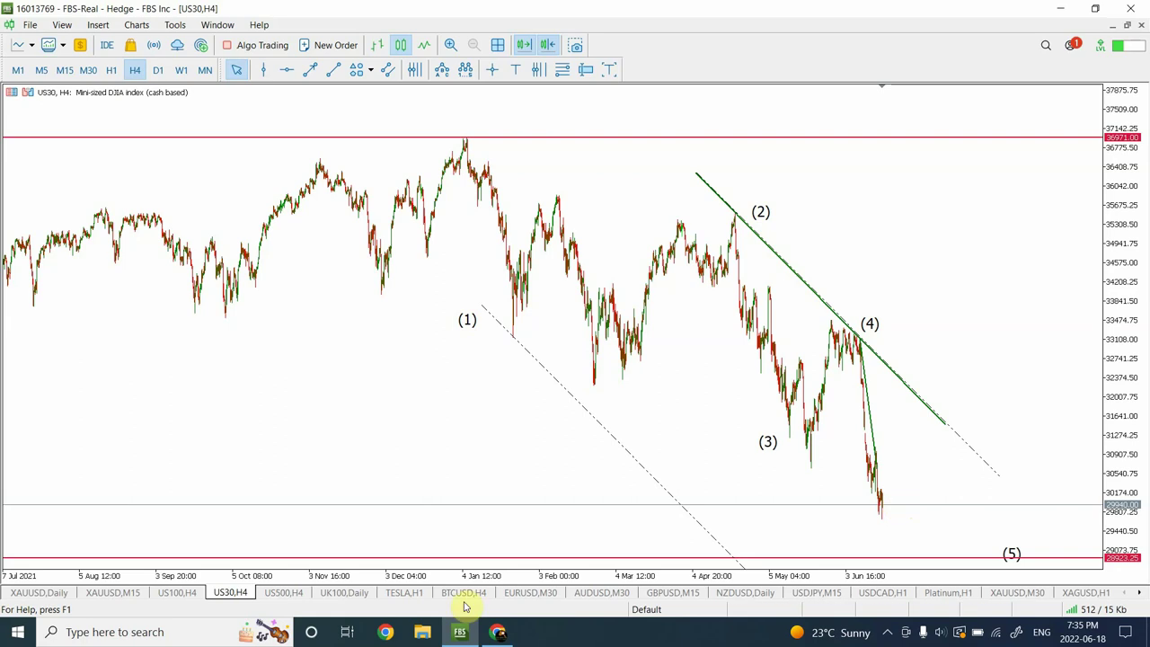
# Open the US500 chart, compare the red level on H1 candles, then return to H4.
pyautogui.click(274, 593)
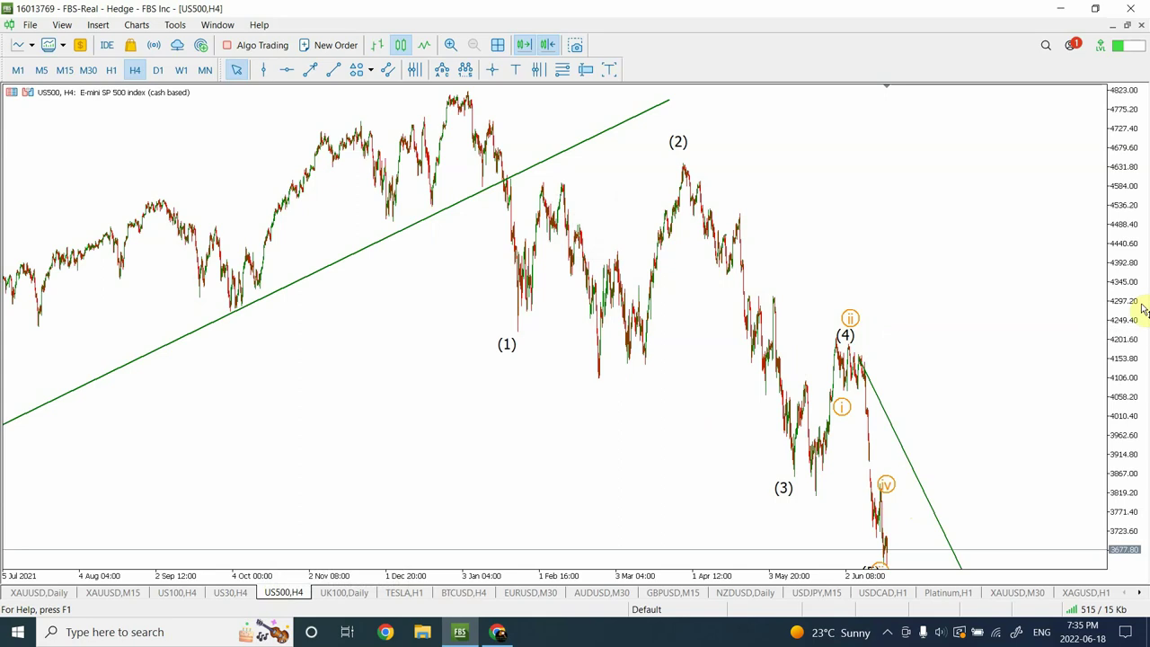
pyautogui.moveTo(1146, 305); pyautogui.dragTo(969, 537)
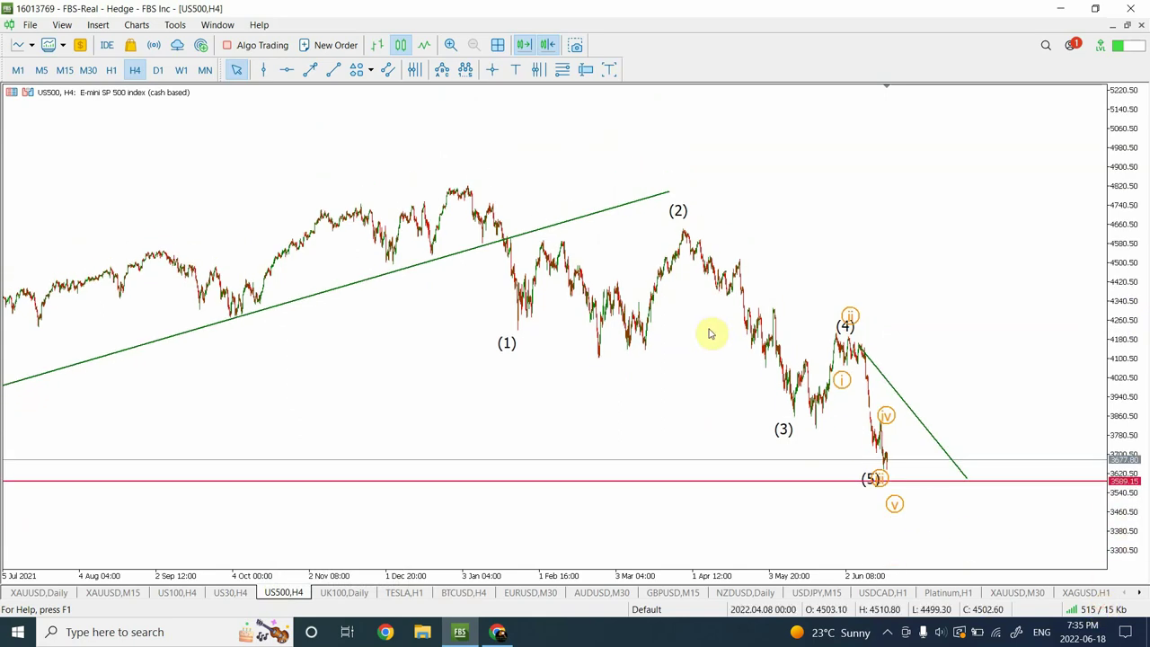
pyautogui.click(109, 70)
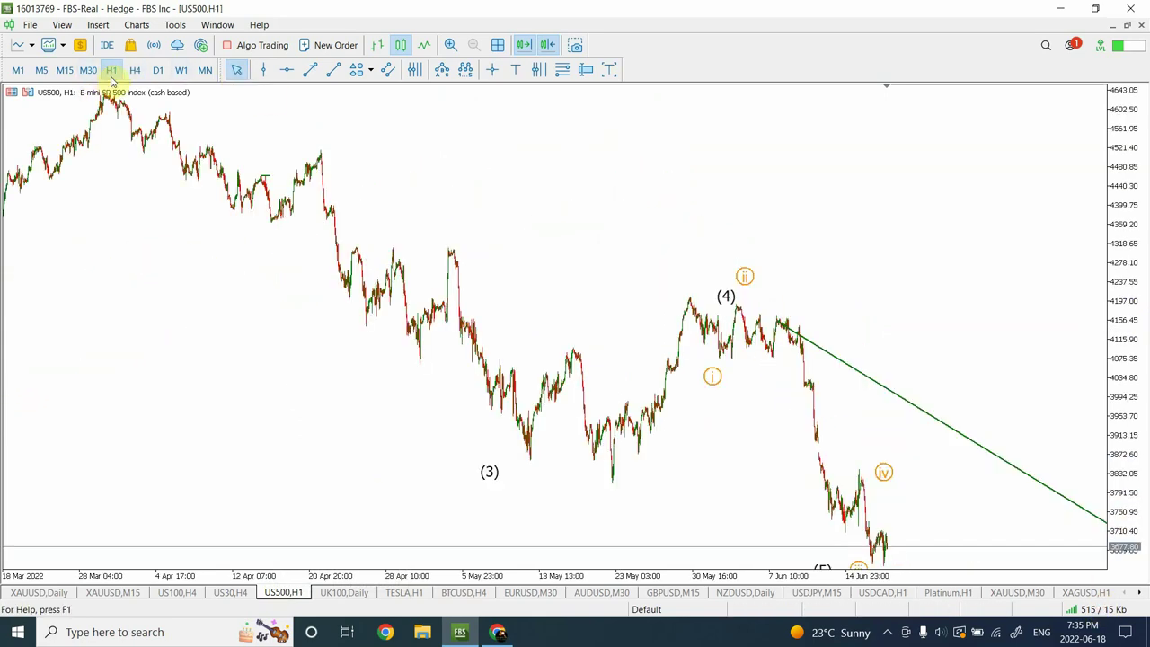
pyautogui.moveTo(1143, 377); pyautogui.dragTo(1094, 548)
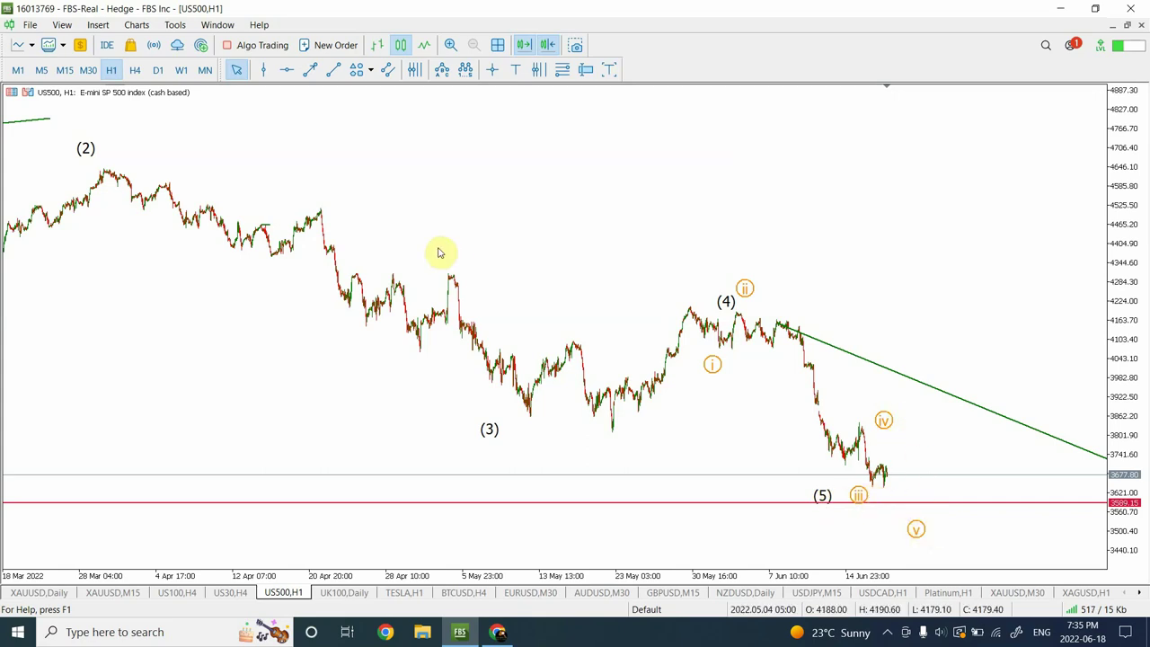
pyautogui.click(134, 69)
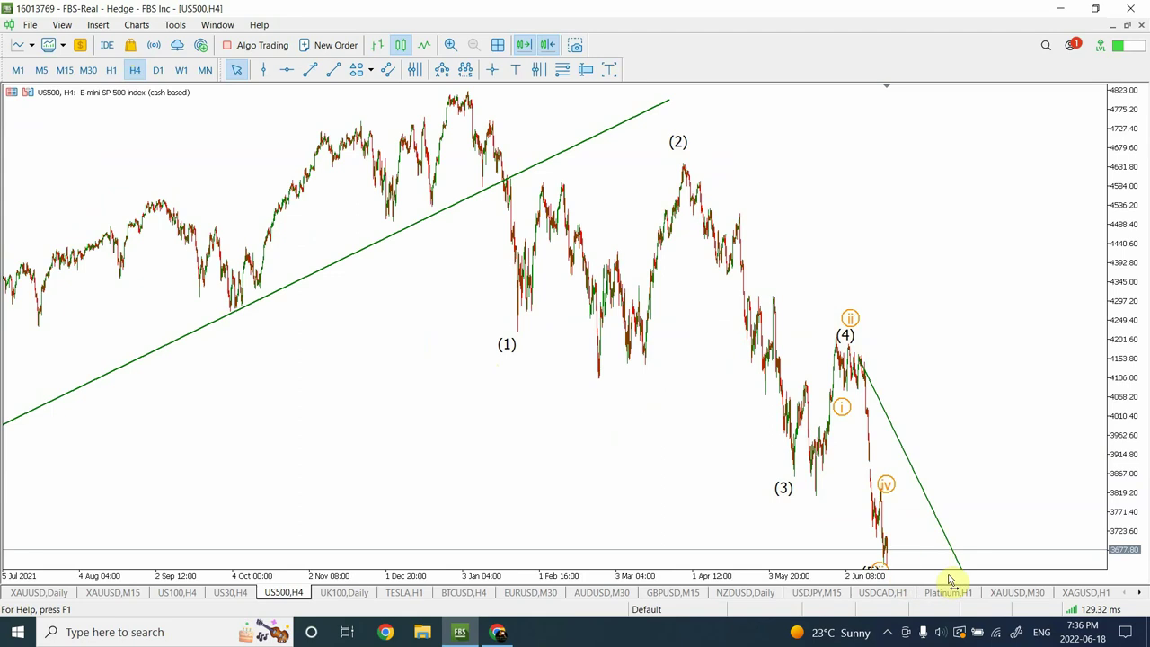
# Drag the US500 H4 price axis down until the red level and (5)/v labels appear.
pyautogui.moveTo(1123, 458); pyautogui.dragTo(1122, 549)
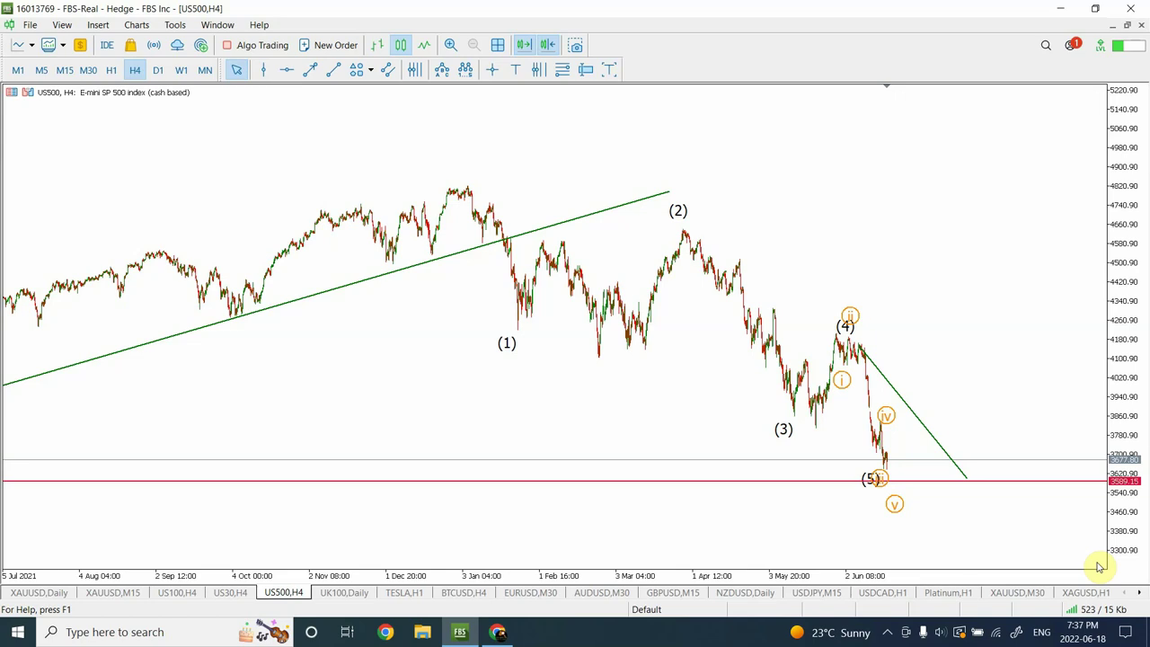
# Open the UK100 daily chart, zoom in twice and squeeze the price scale to show wave labels.
pyautogui.click(345, 593)
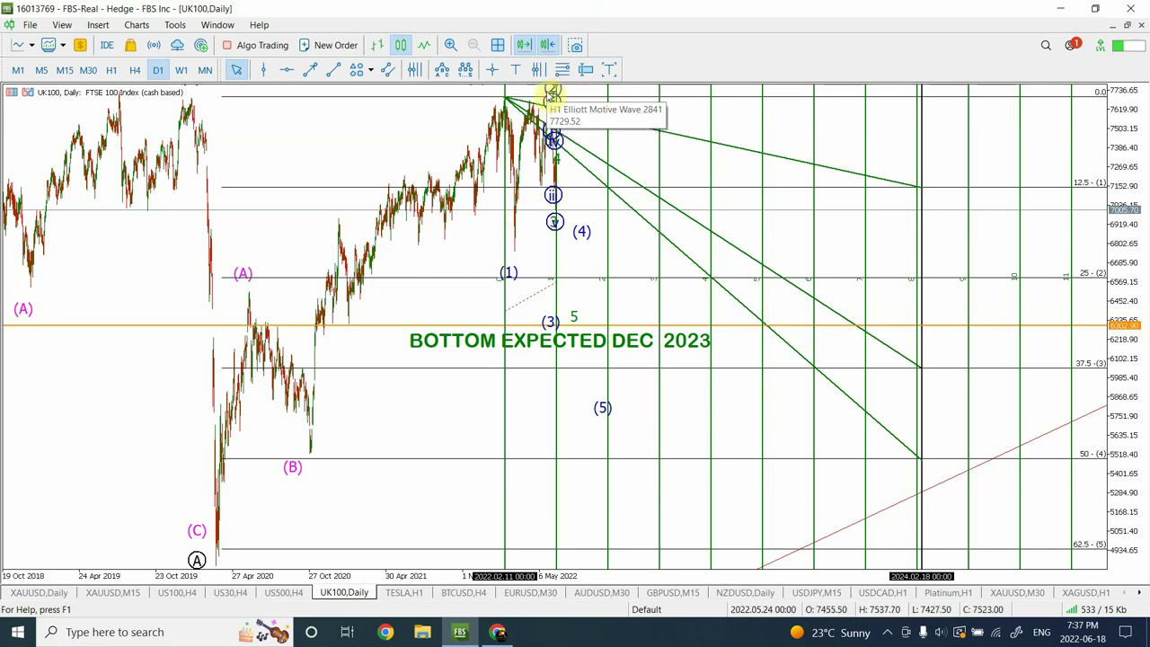
pyautogui.click(451, 46)
pyautogui.click(451, 46)
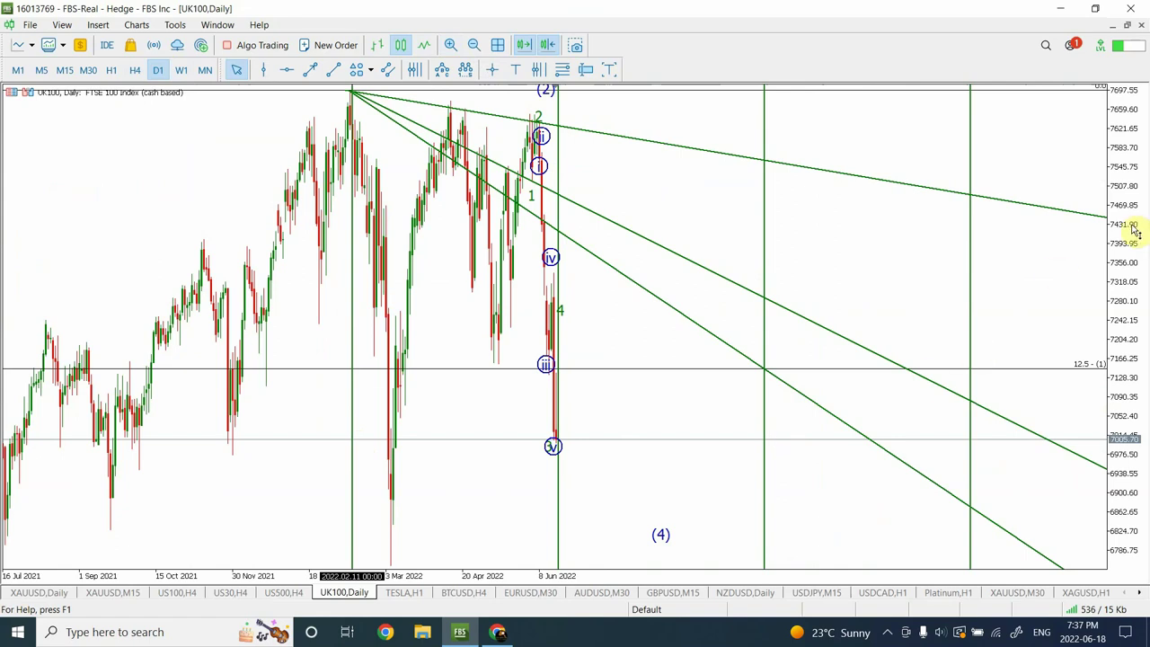
pyautogui.moveTo(1132, 244); pyautogui.dragTo(1123, 325)
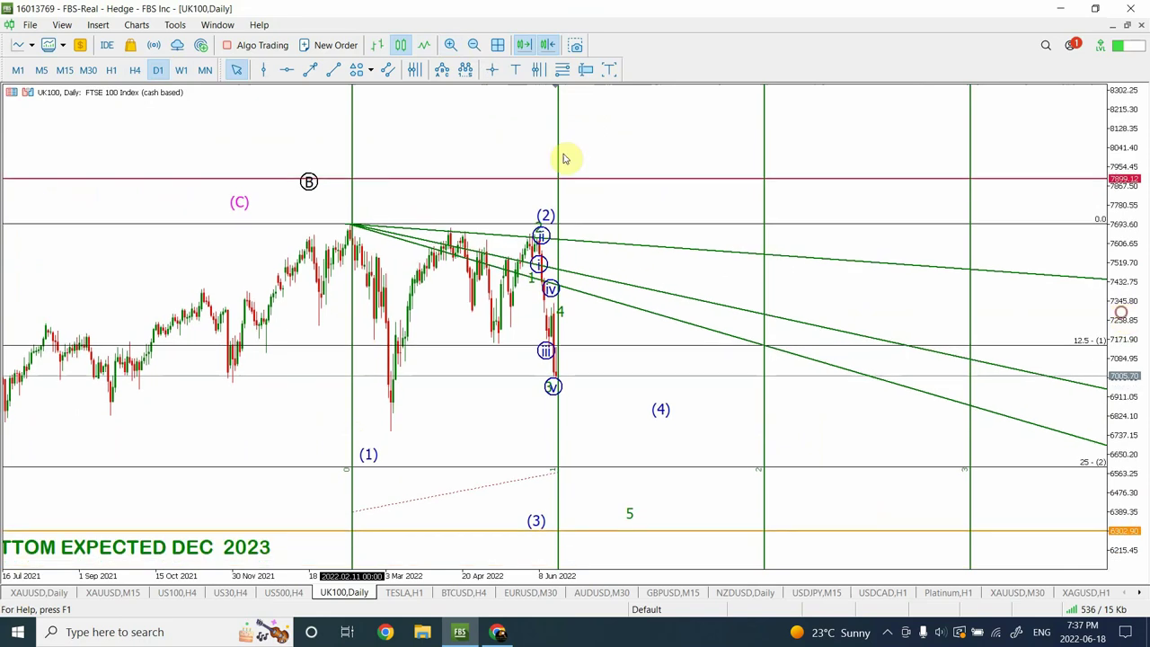
# Review the UK100 weekly count, rescale the daily chart around B, (C), (1), (3), then switch to H4.
pyautogui.click(182, 72)
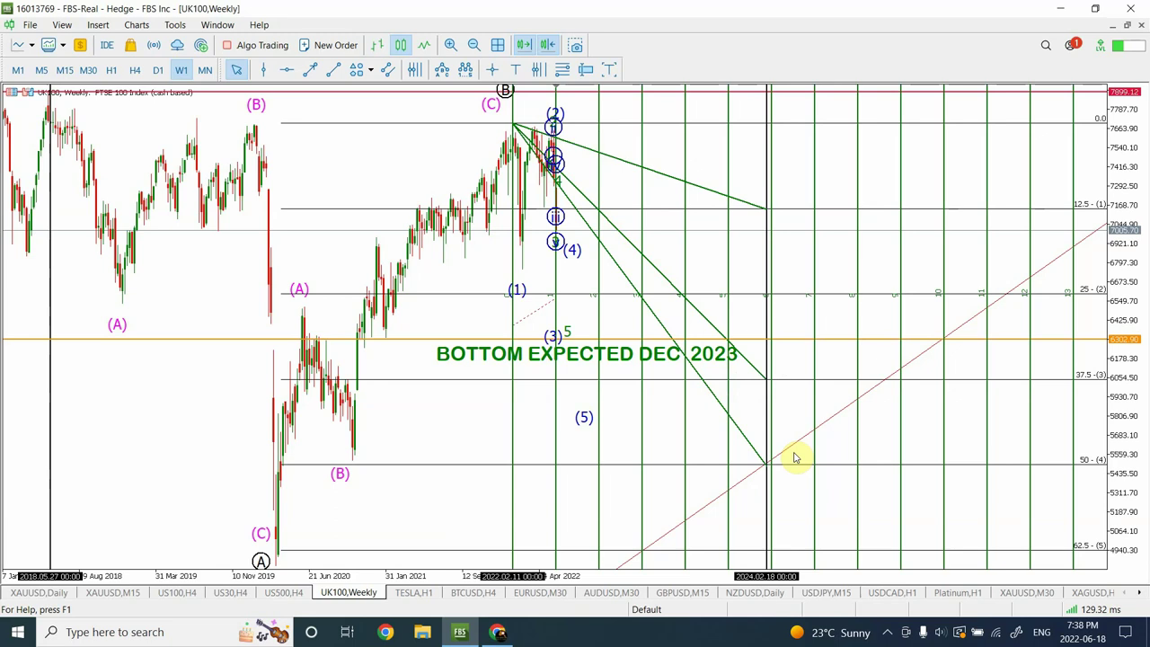
pyautogui.click(157, 70)
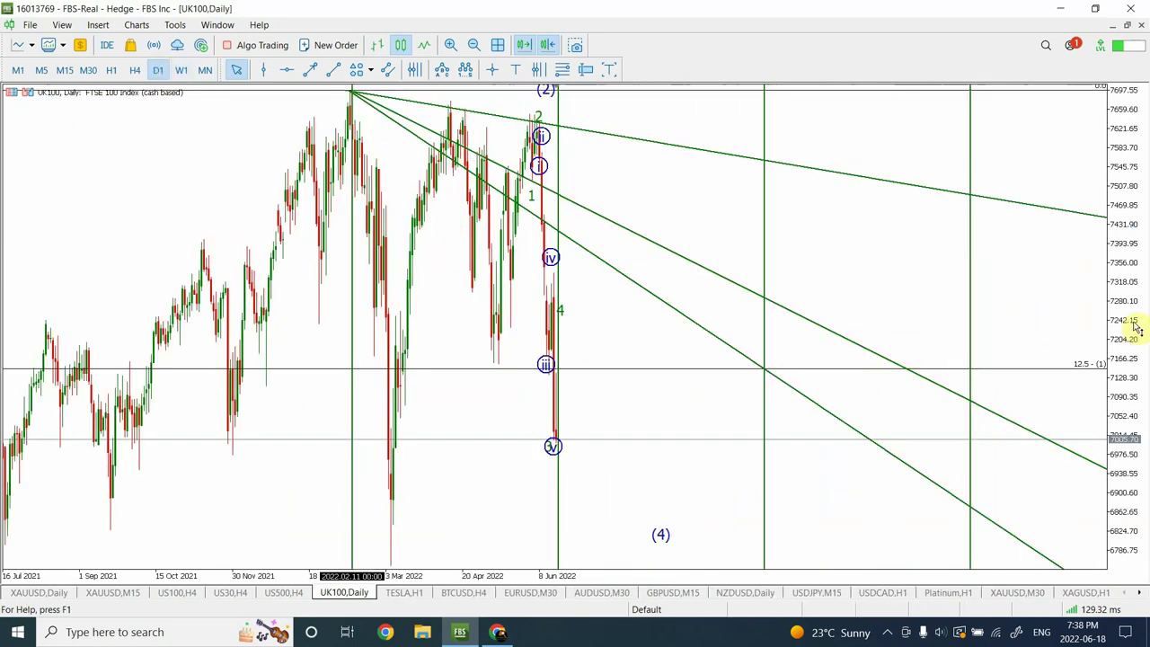
pyautogui.moveTo(1130, 319); pyautogui.dragTo(1123, 481)
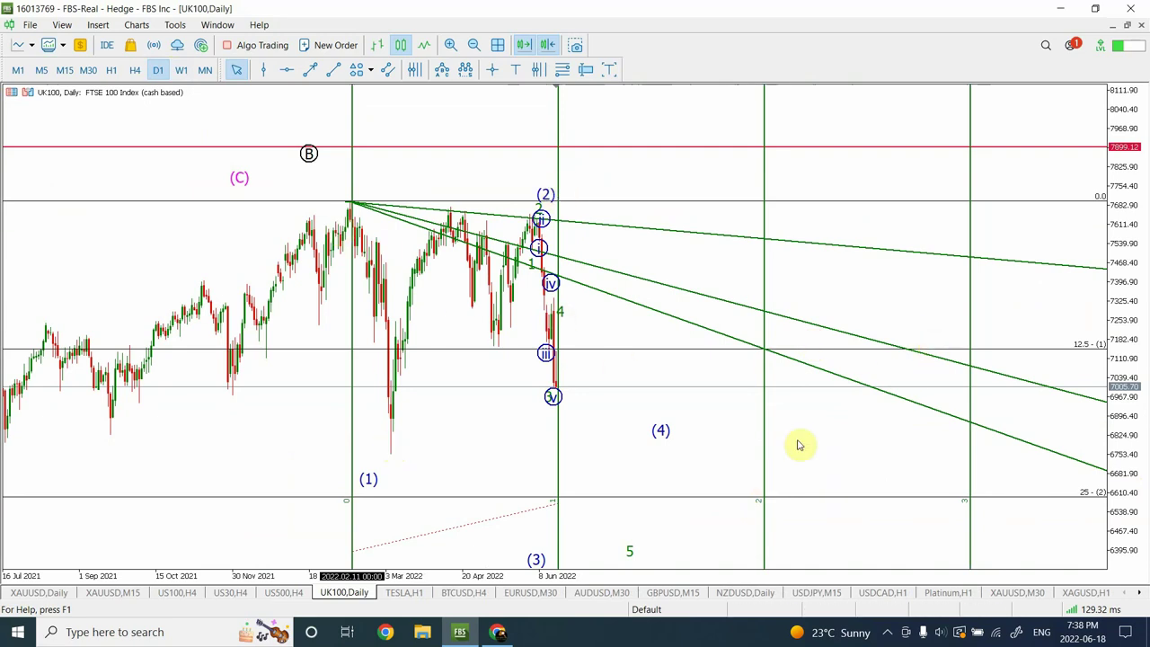
pyautogui.moveTo(1125, 292); pyautogui.dragTo(1143, 100)
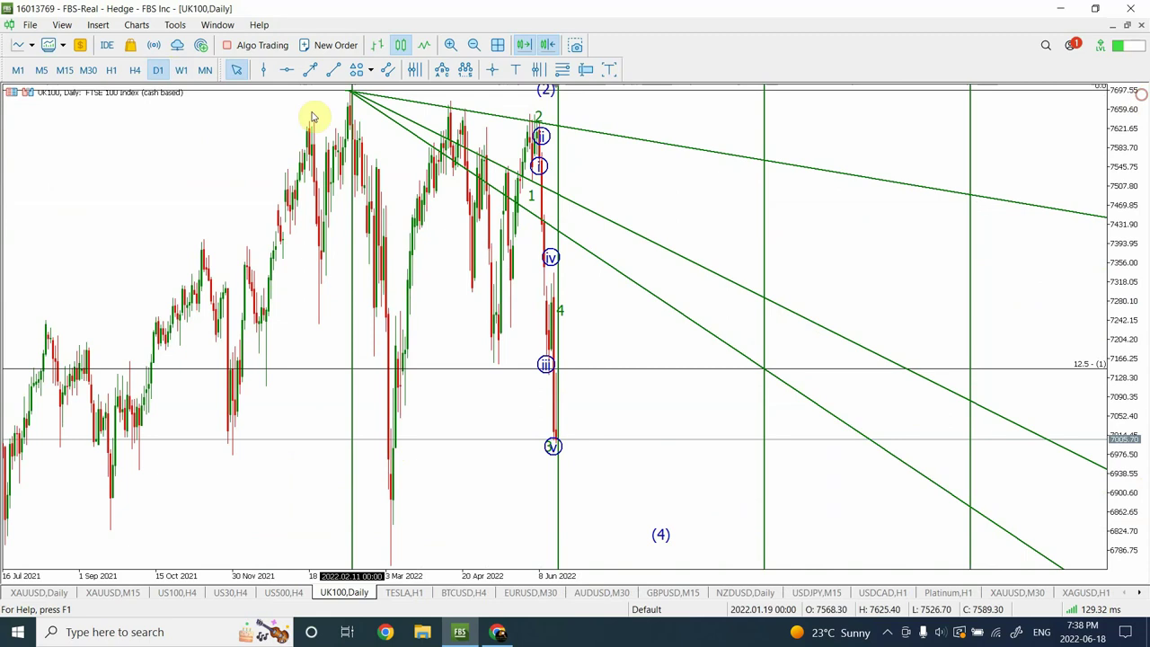
pyautogui.click(136, 70)
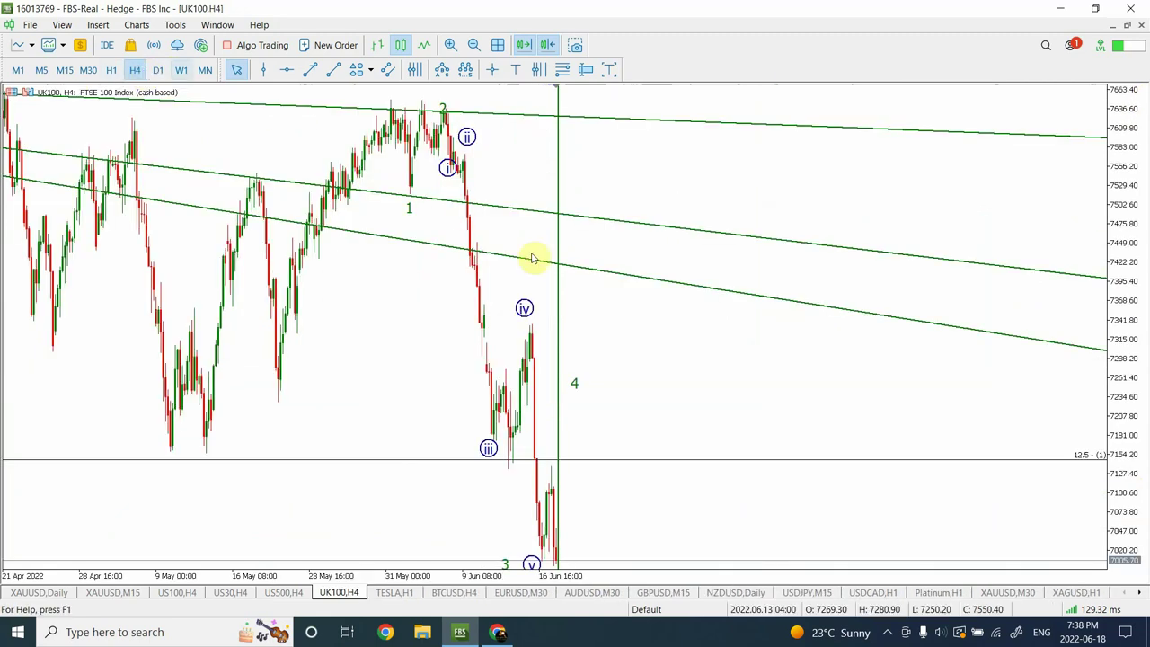
# Zoom the UK100 H4 chart out twice and widen the price range to show November 2021 onward.
pyautogui.moveTo(1124, 146); pyautogui.dragTo(1126, 265)
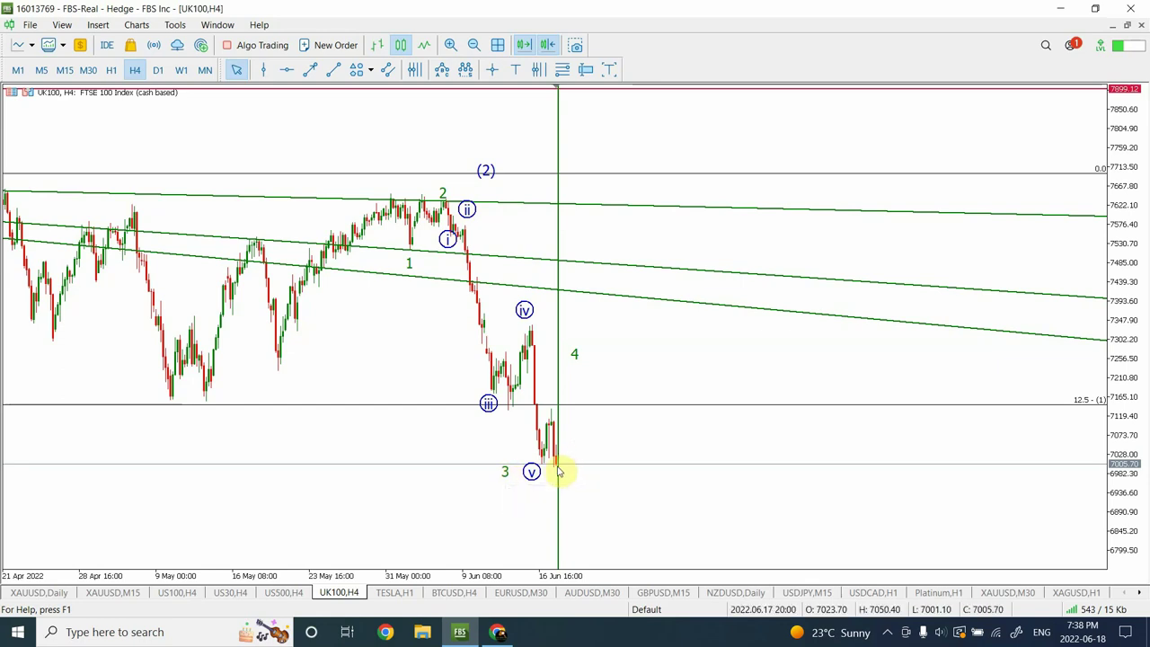
pyautogui.moveTo(556, 467)
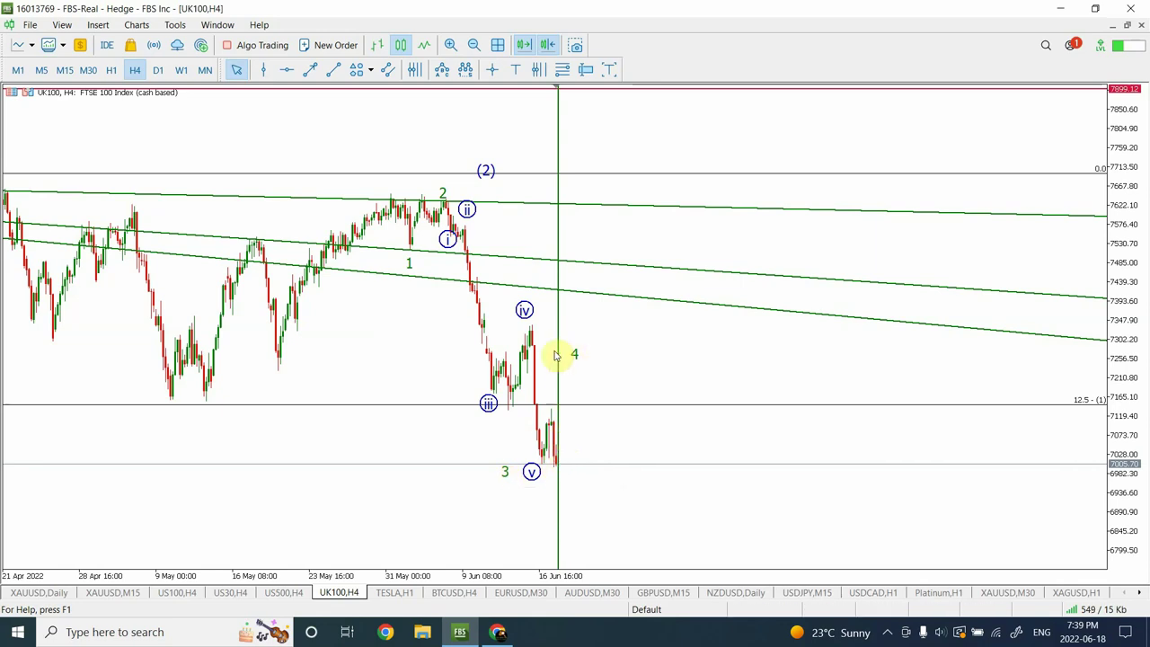
pyautogui.click(474, 45)
pyautogui.click(474, 44)
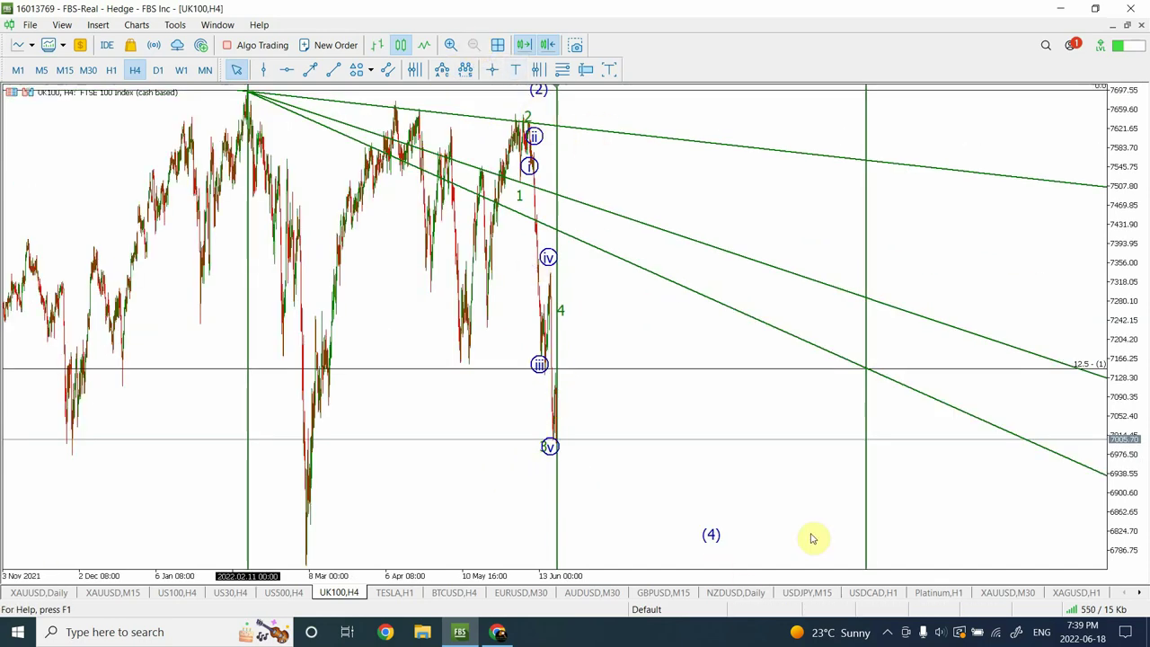
pyautogui.moveTo(1129, 257); pyautogui.dragTo(1114, 620)
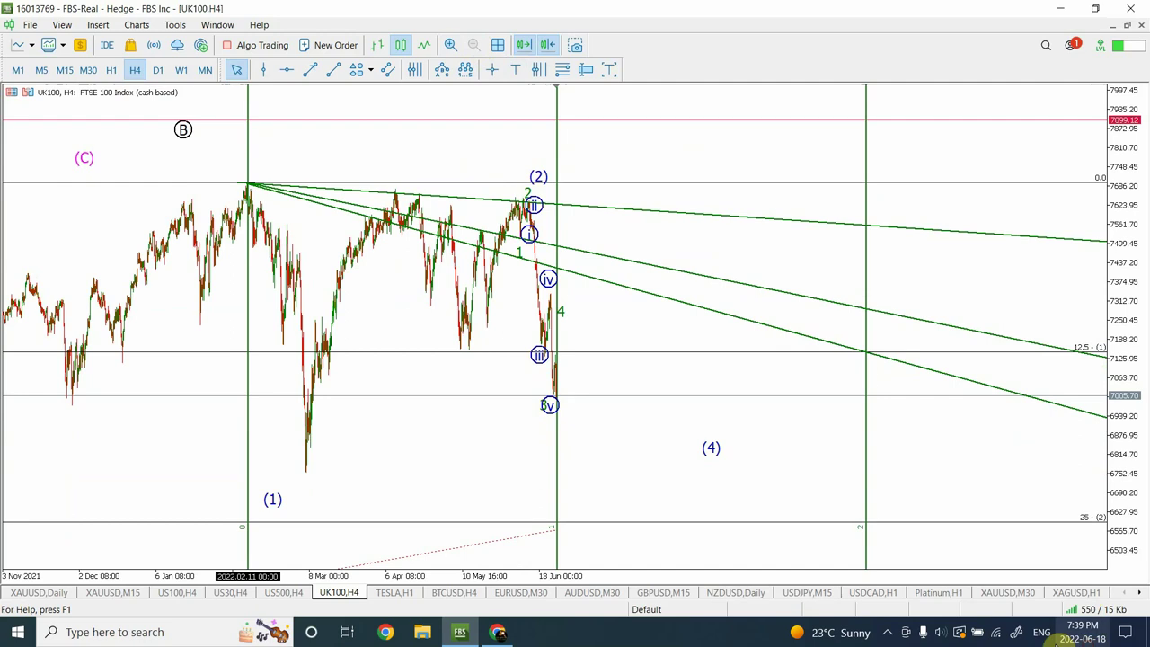
# Drag the UK100 wave's point 5 left beside the (3) label, just above the orange level.
pyautogui.moveTo(1123, 339); pyautogui.dragTo(1122, 507)
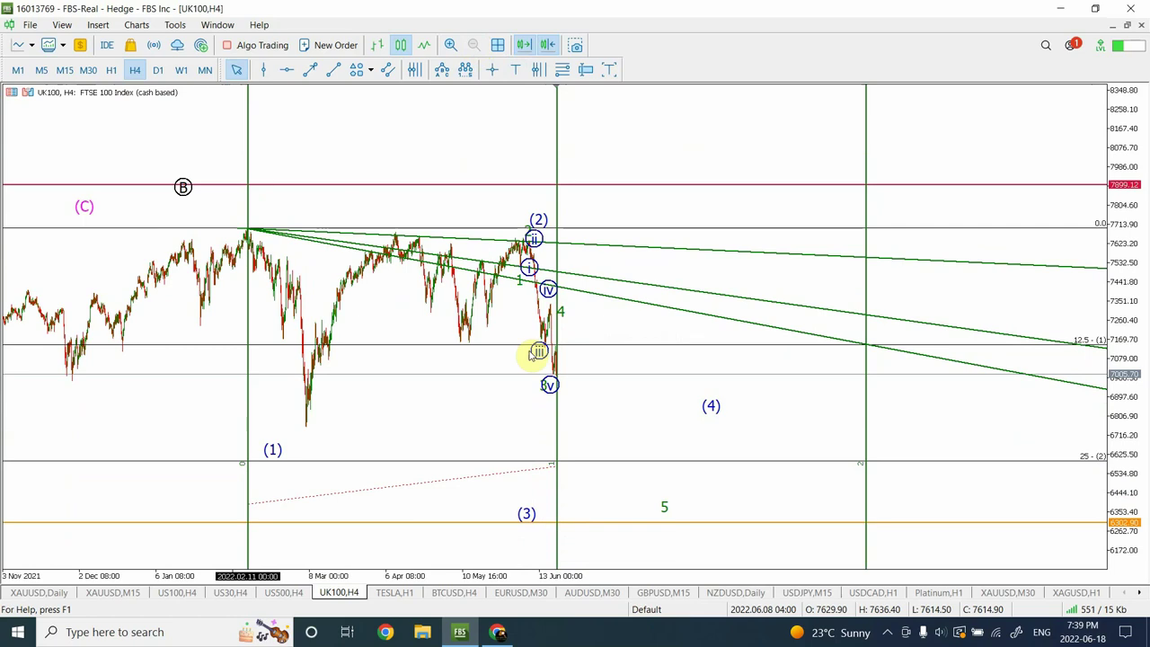
pyautogui.doubleClick(663, 509)
pyautogui.scroll(1, 601, 505)
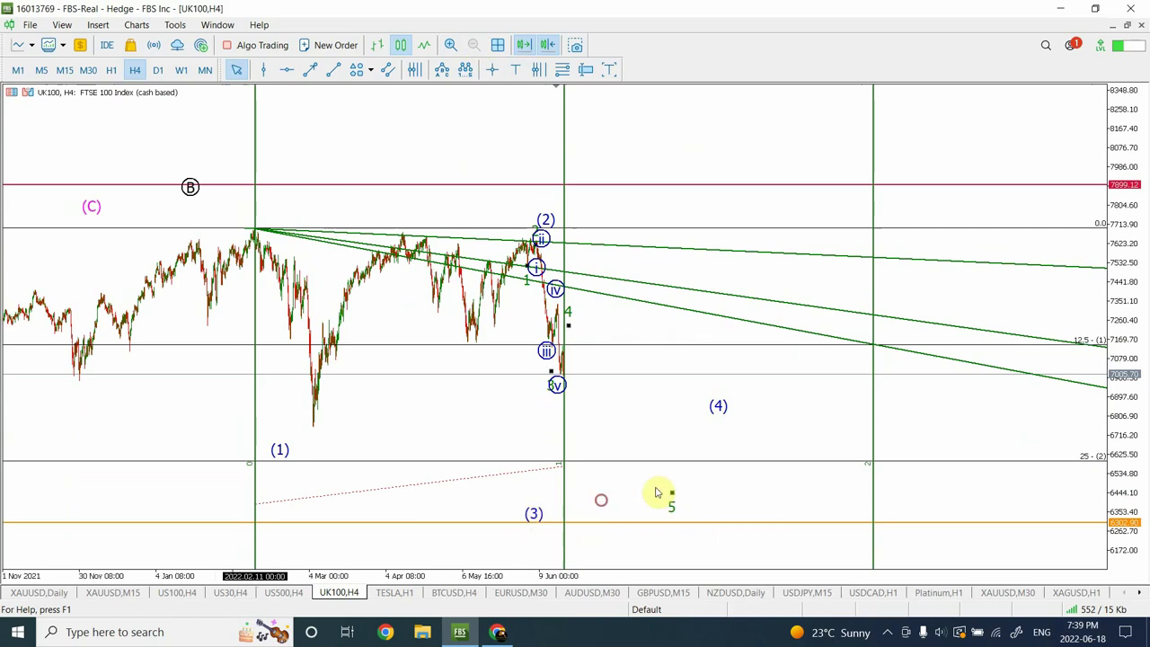
pyautogui.moveTo(672, 494); pyautogui.dragTo(559, 506)
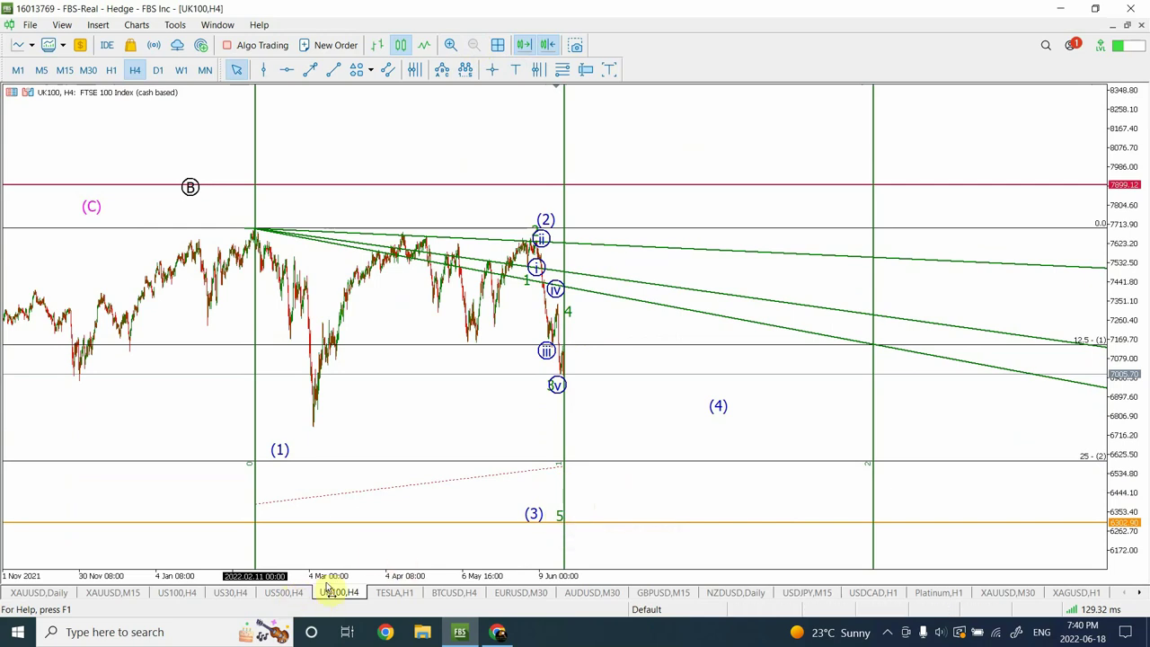
# Switch US500 to the daily chart and add an orange horizontal level at about 3205.66.
pyautogui.click(286, 592)
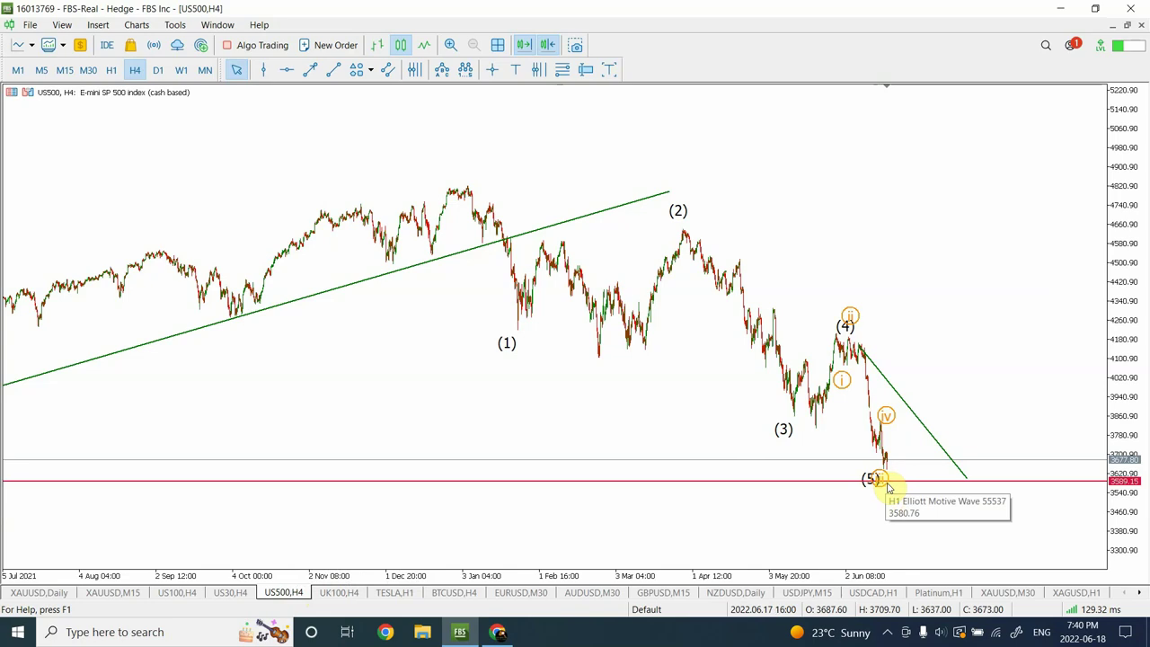
pyautogui.click(158, 71)
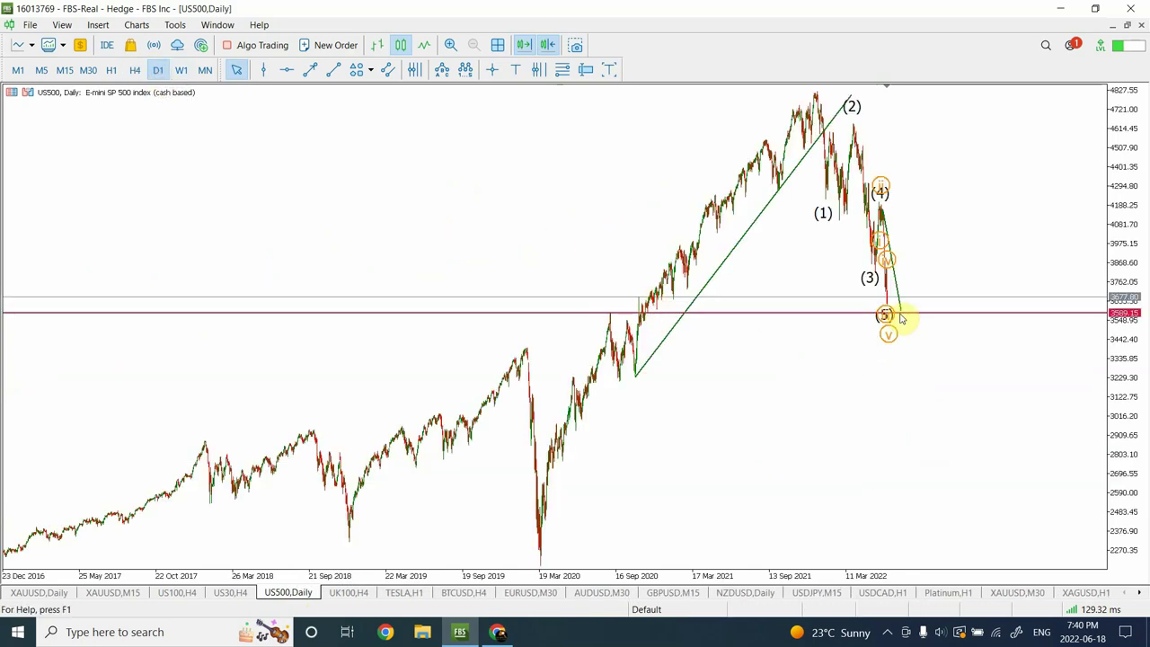
pyautogui.click(284, 70)
pyautogui.click(691, 384)
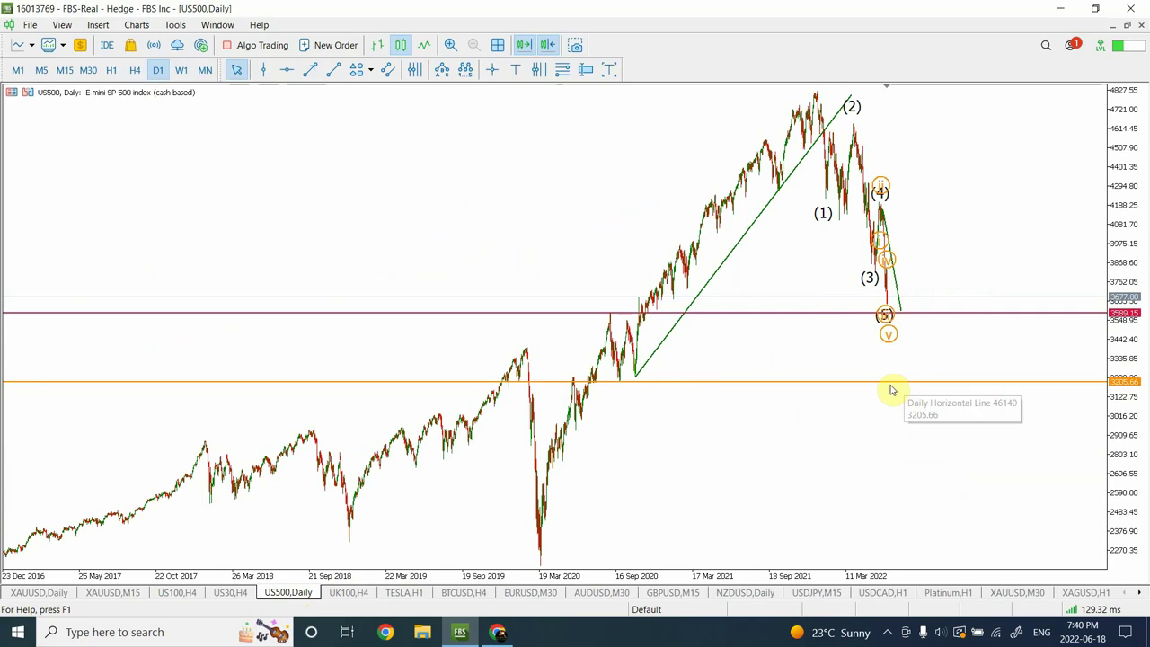
# Add a horizontal level at 26024.12 on the US30 daily chart, then return to US100 H4.
pyautogui.click(223, 593)
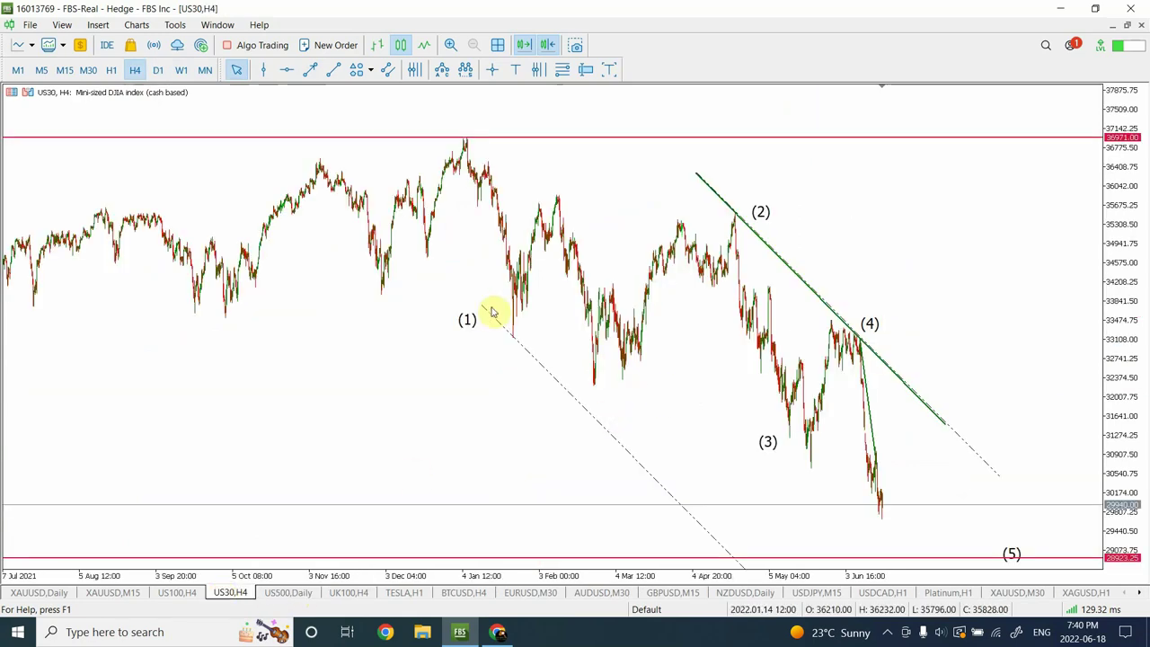
pyautogui.click(158, 70)
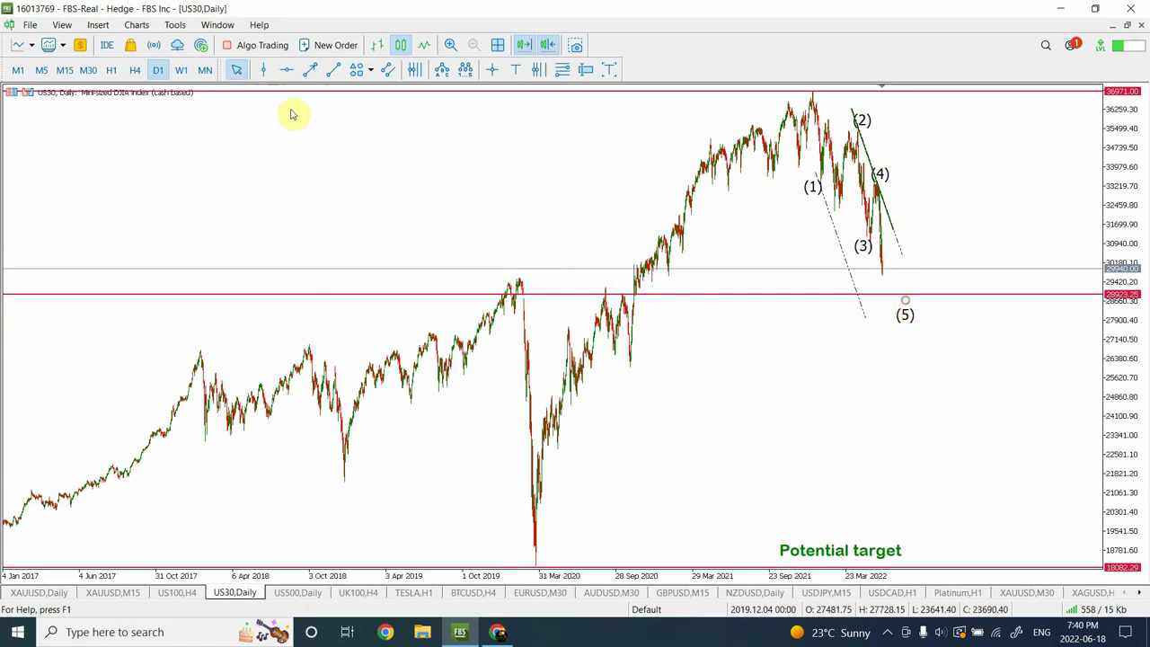
pyautogui.click(286, 70)
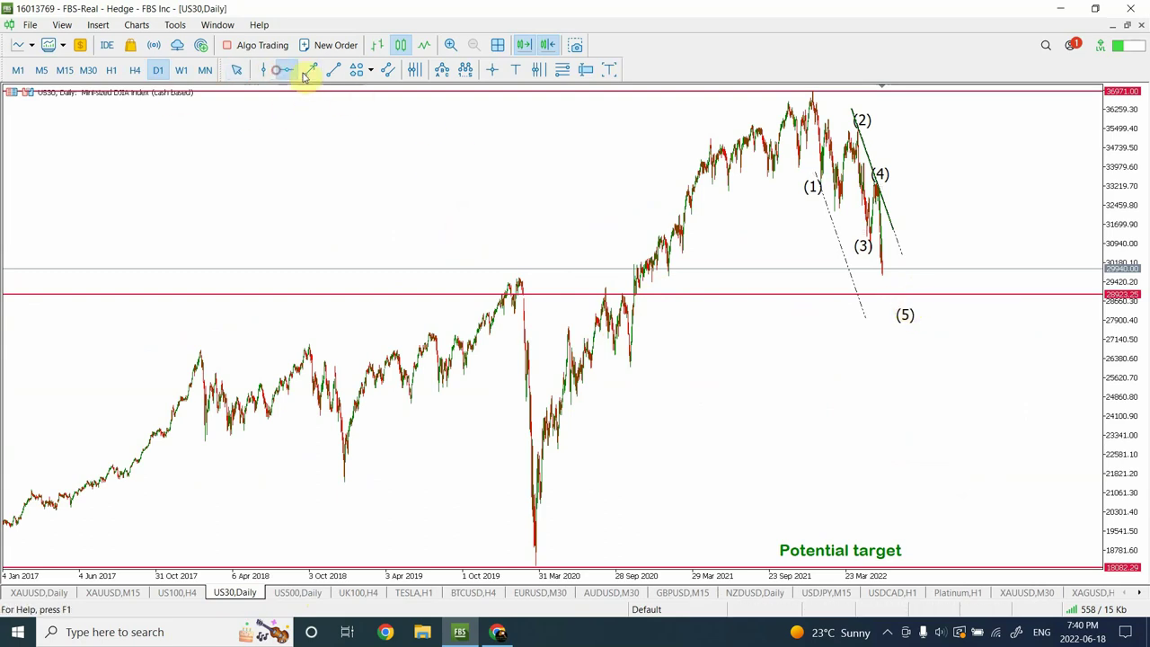
pyautogui.click(712, 369)
pyautogui.moveTo(712, 369); pyautogui.dragTo(713, 367)
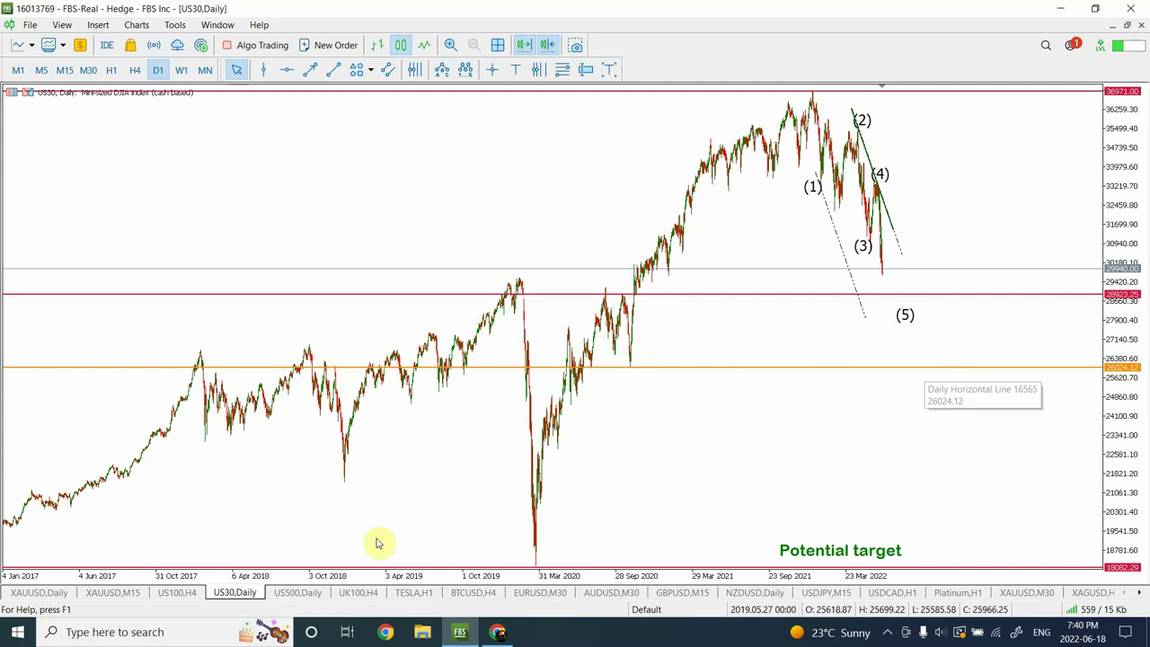
pyautogui.click(179, 597)
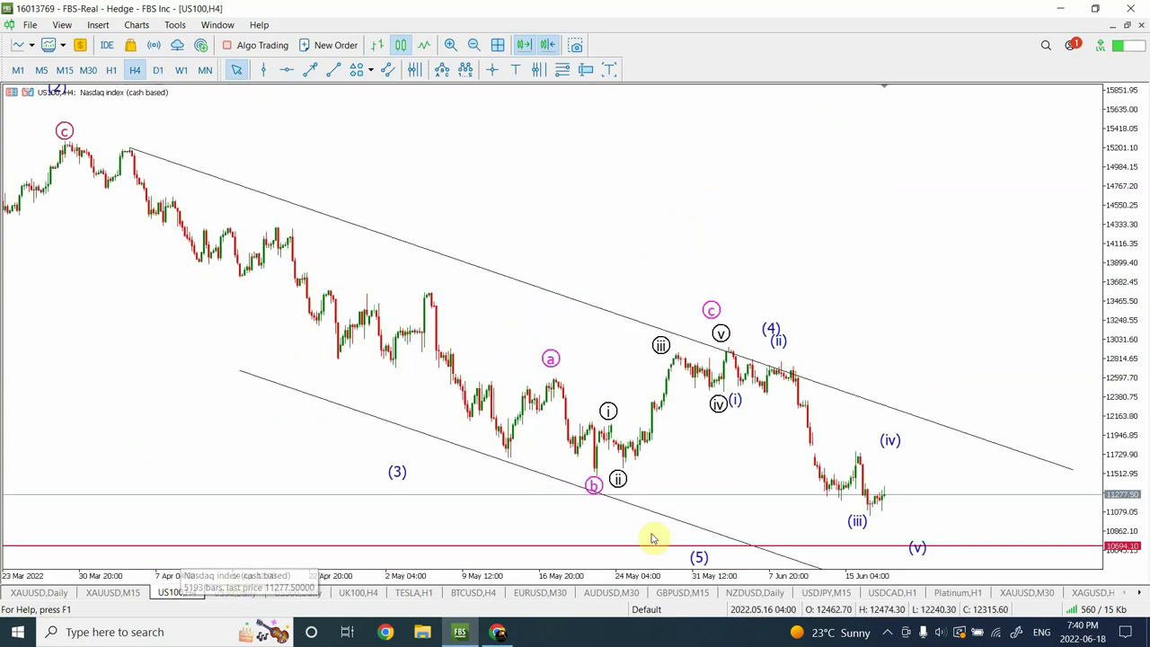
# Switch the US100 chart from four-hour through daily to the weekly timeframe.
pyautogui.click(157, 70)
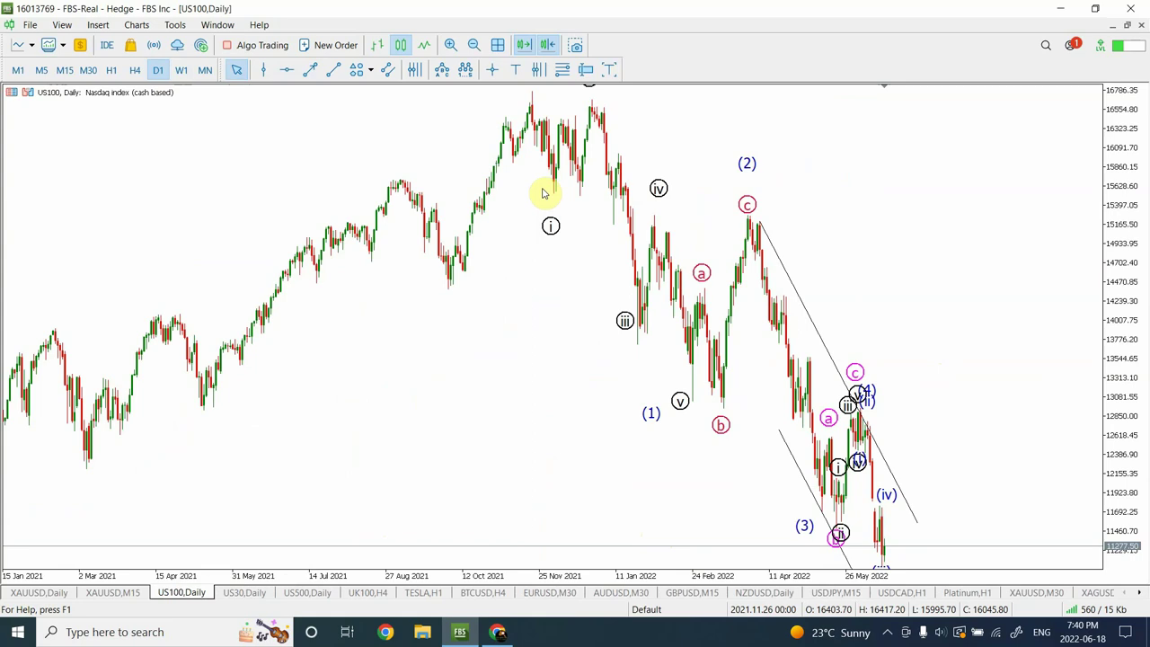
pyautogui.click(181, 70)
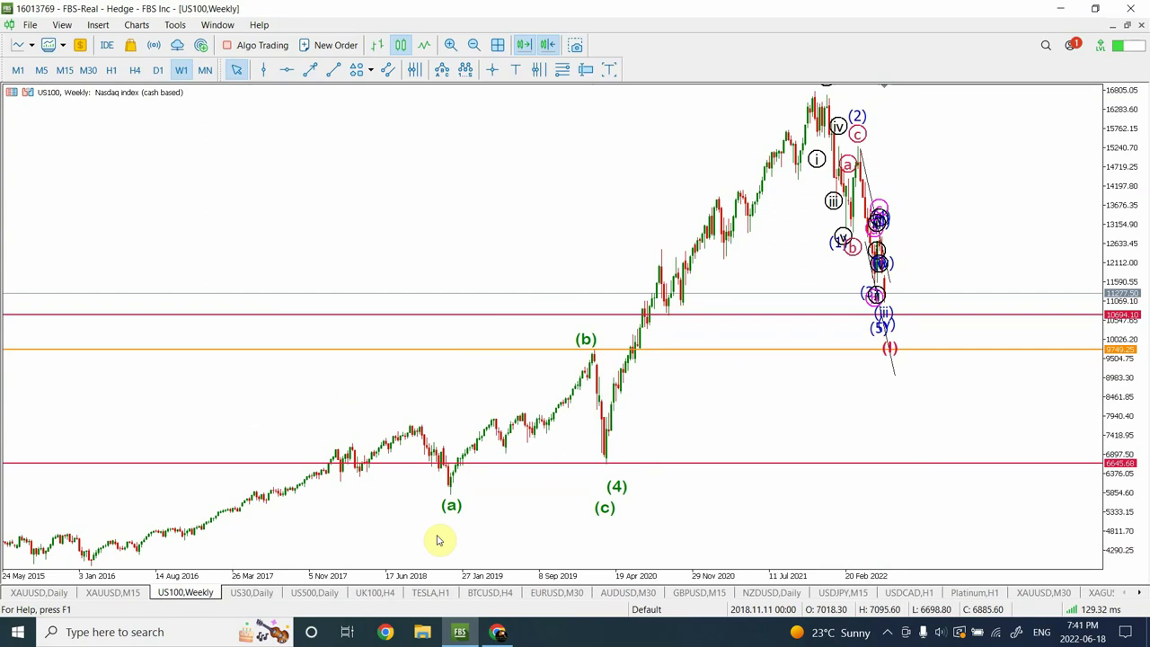
# Open the Tesla hourly chart and rescale prices to reveal the hidden wave labels.
pyautogui.click(431, 593)
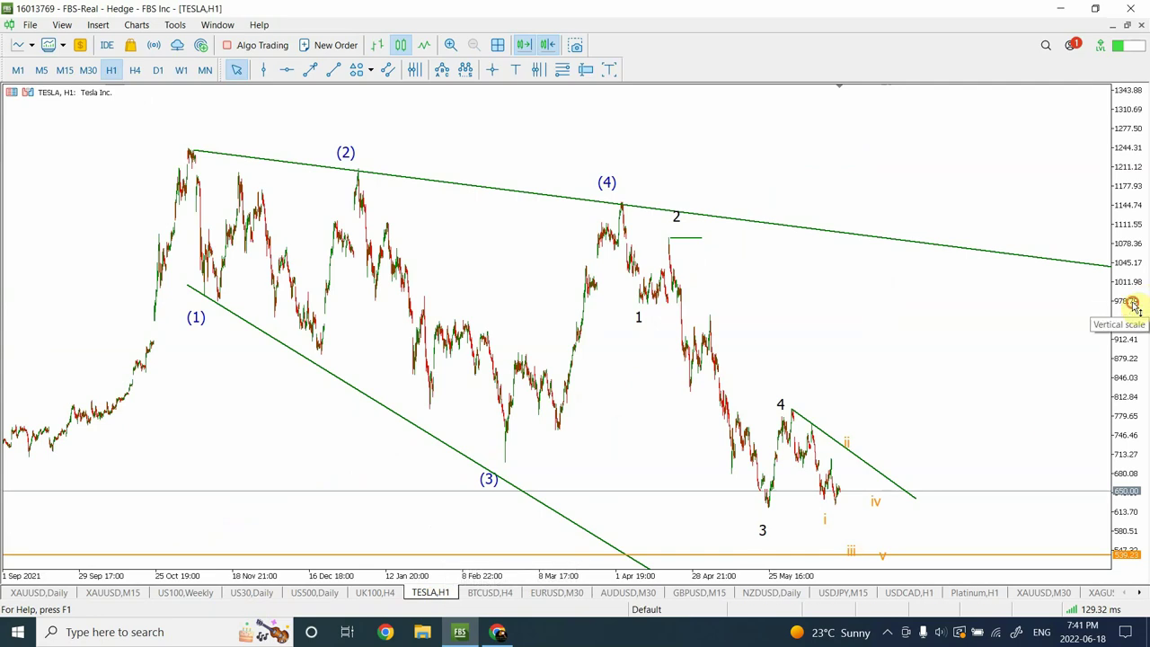
pyautogui.moveTo(1134, 305); pyautogui.dragTo(1134, 363)
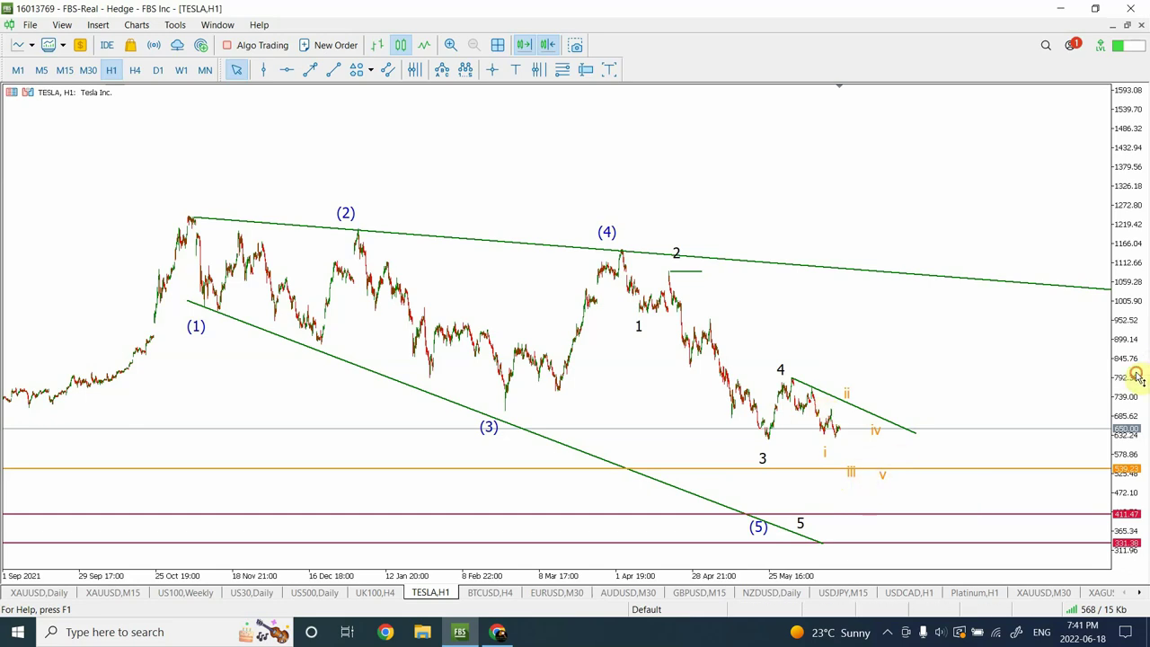
pyautogui.moveTo(1137, 377); pyautogui.dragTo(1128, 224)
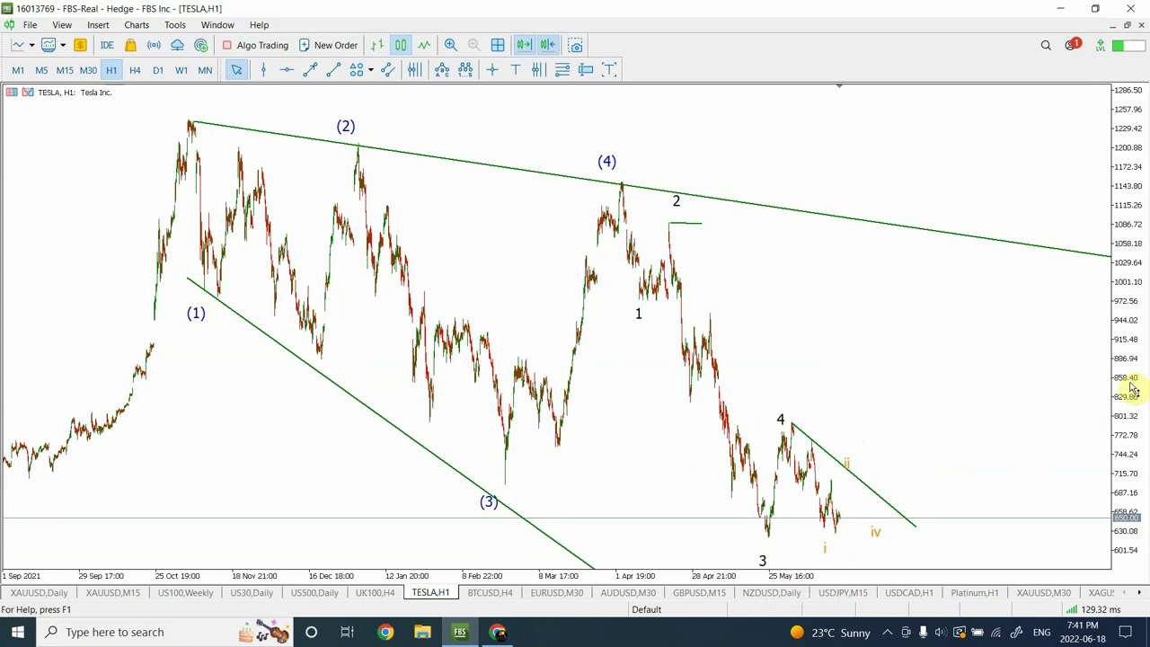
pyautogui.moveTo(1134, 362); pyautogui.dragTo(1134, 487)
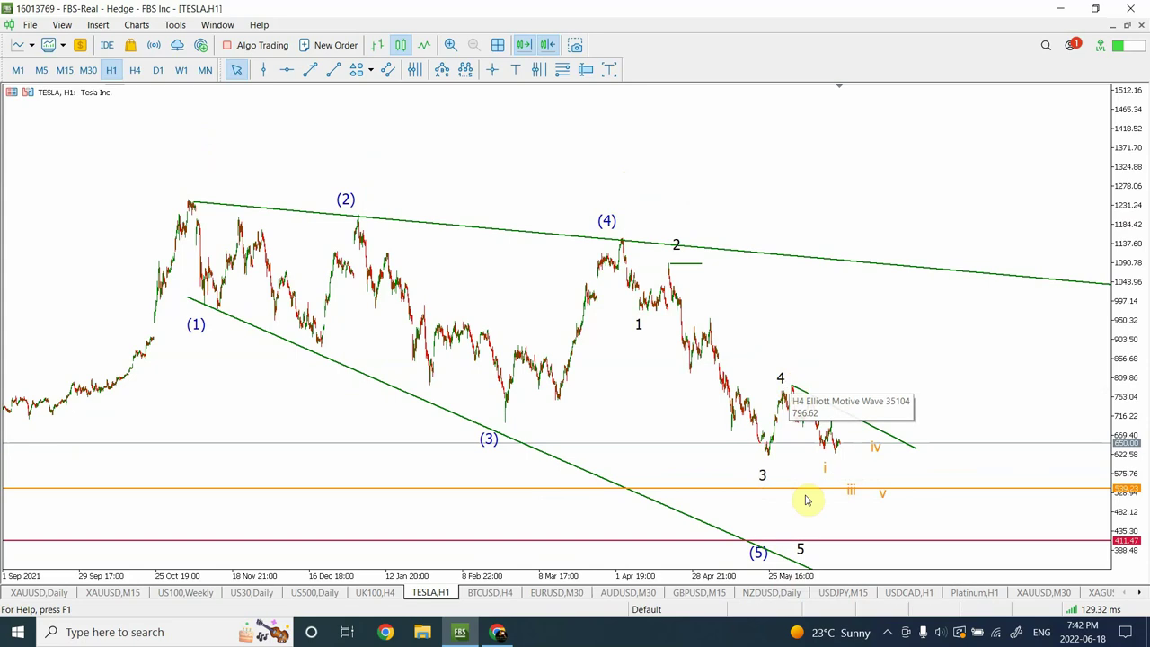
# Move the black wave-5 point up beside the orange v label and deselect the wave.
pyautogui.click(802, 549)
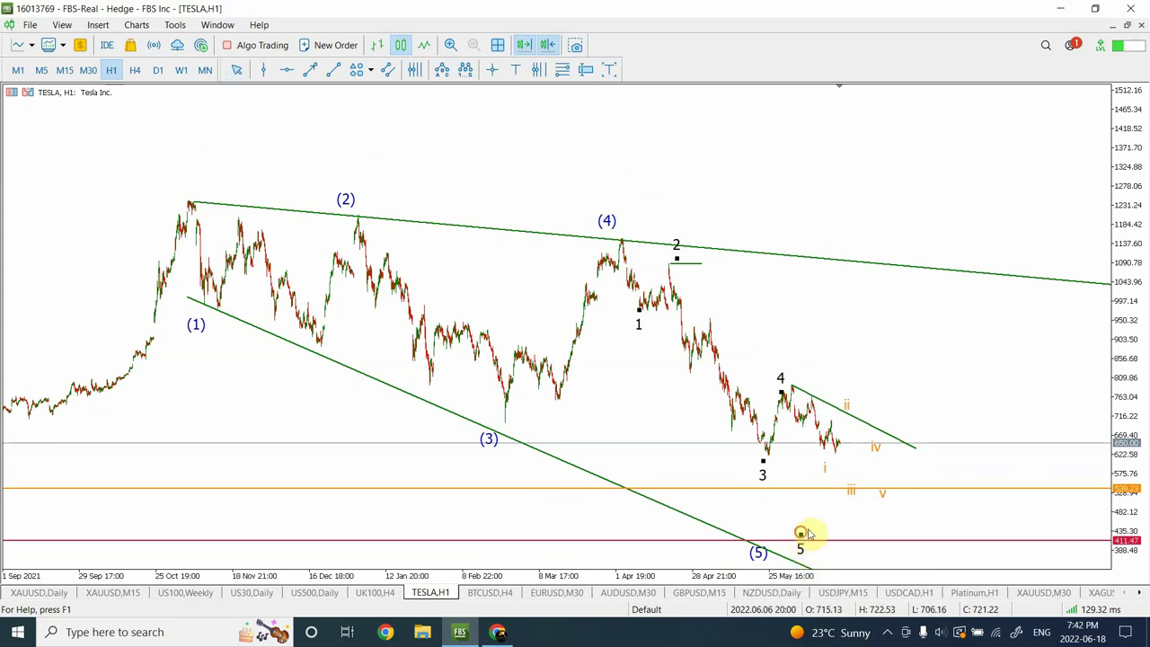
pyautogui.moveTo(808, 533); pyautogui.dragTo(861, 518)
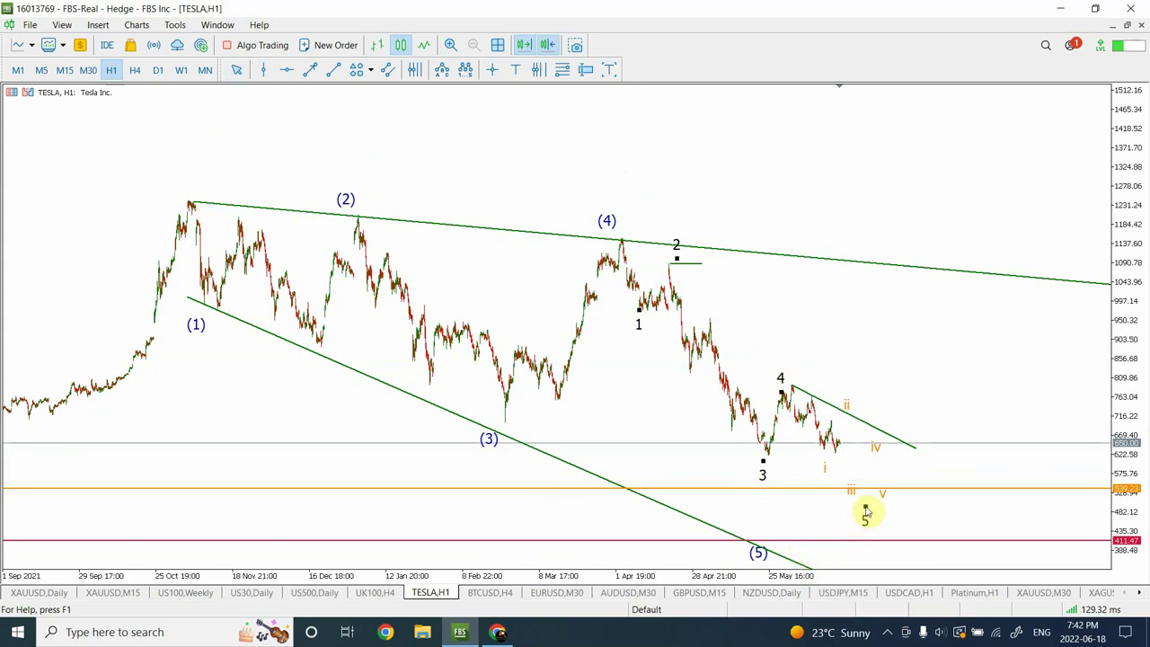
pyautogui.click(865, 510)
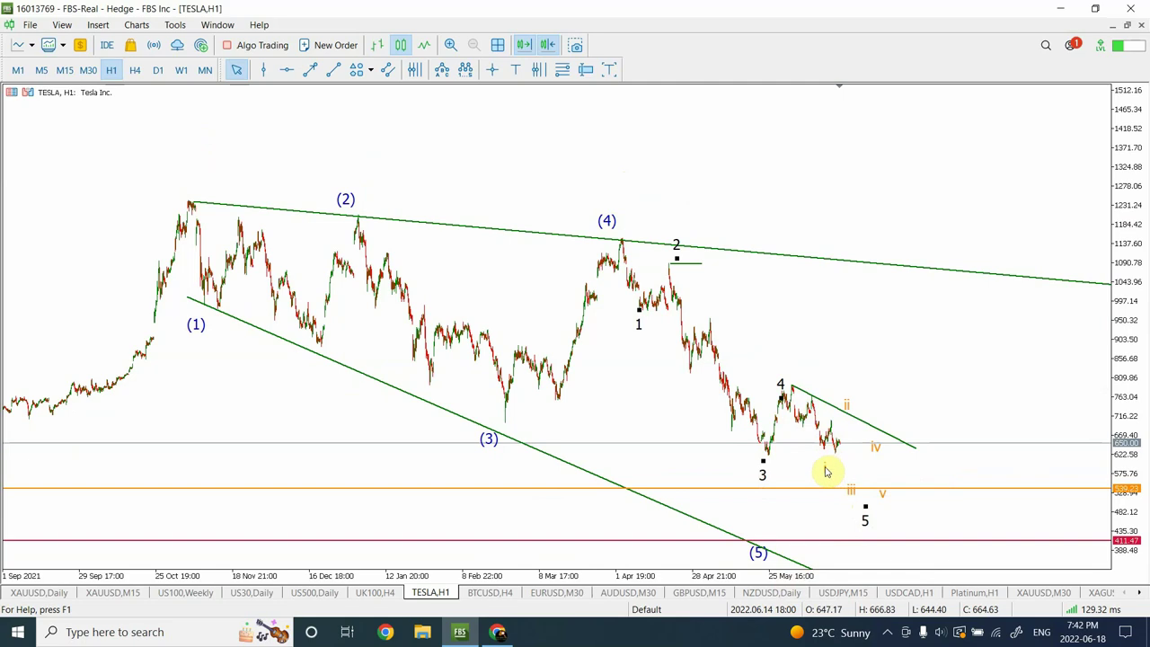
pyautogui.moveTo(819, 451)
pyautogui.mouseDown()
pyautogui.moveTo(794, 429)
pyautogui.moveTo(830, 459)
pyautogui.mouseUp()
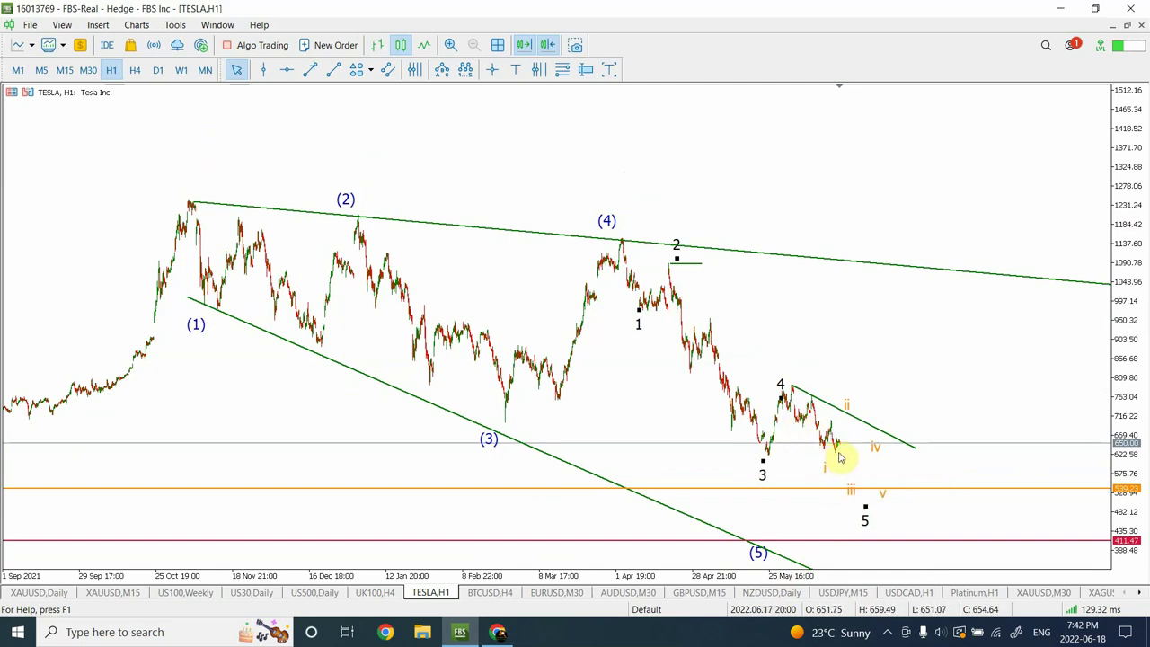
pyautogui.click(763, 467)
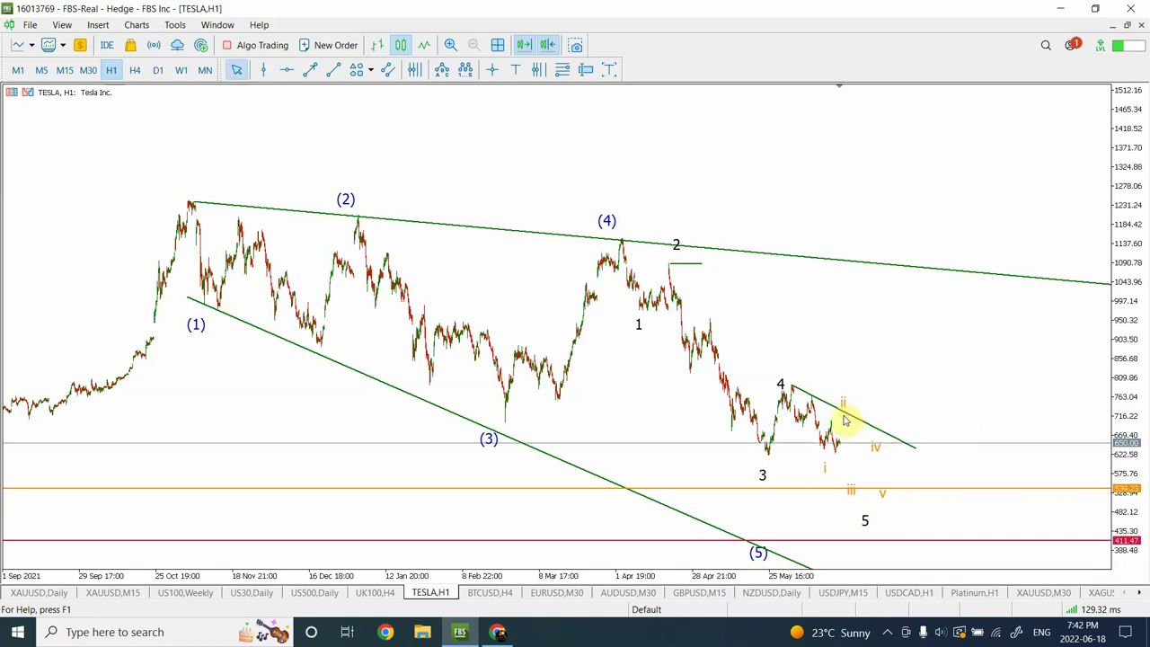
pyautogui.click(881, 495)
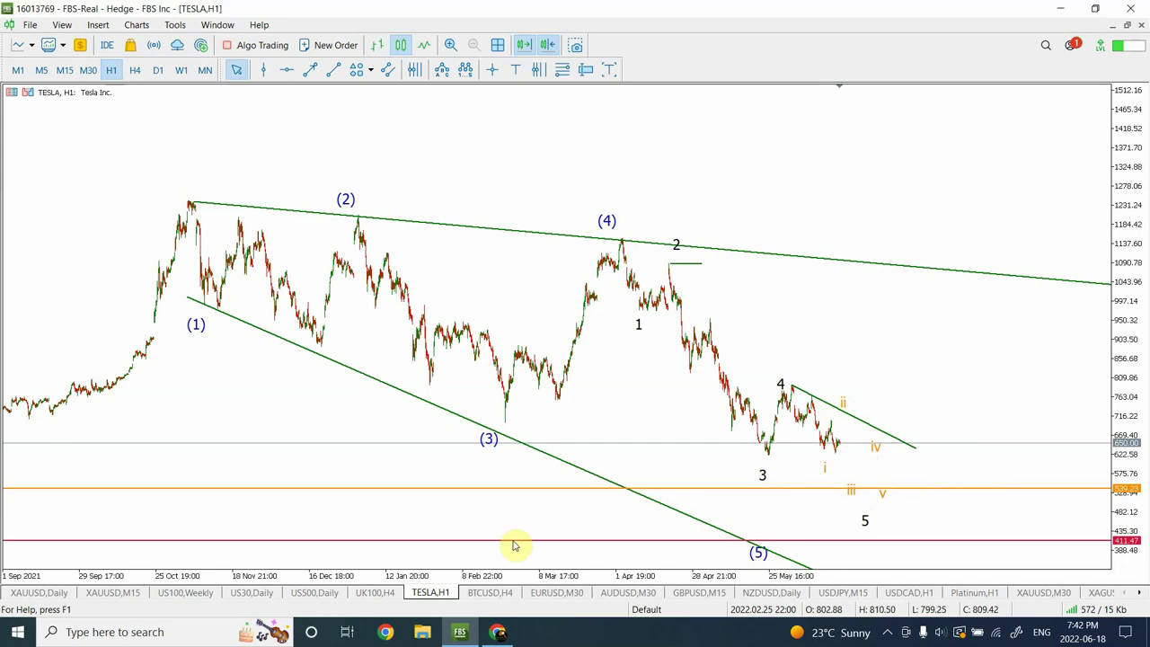
# Open BTCUSD and step through daily, weekly, daily and four-hour timeframes to one-hour.
pyautogui.click(490, 592)
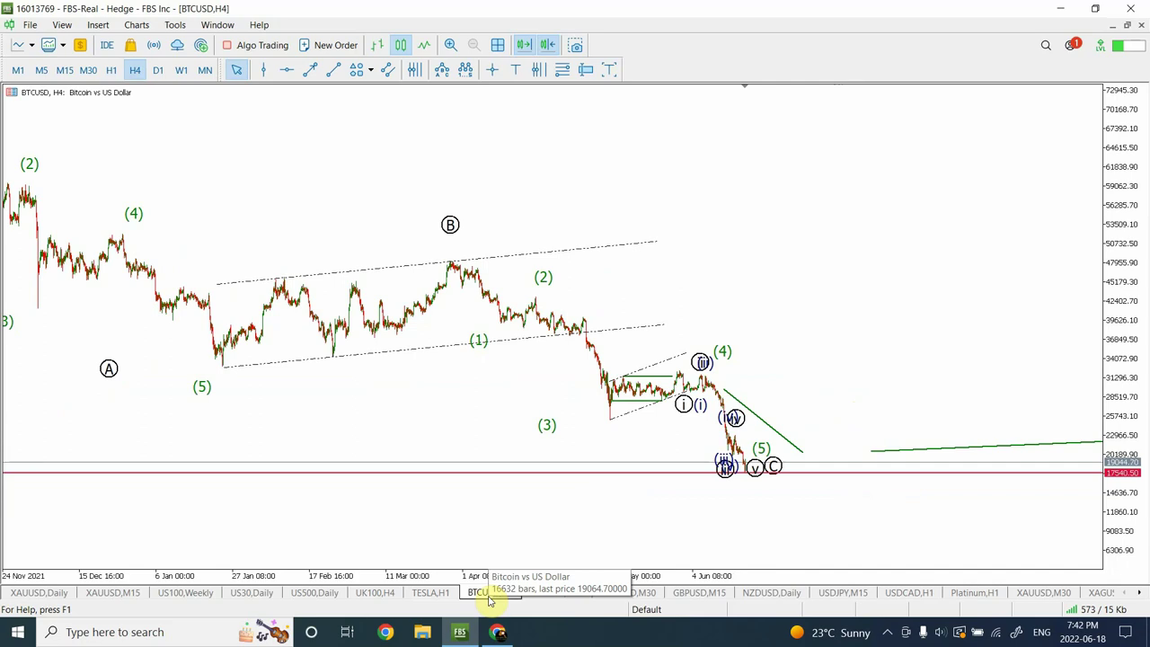
pyautogui.click(160, 70)
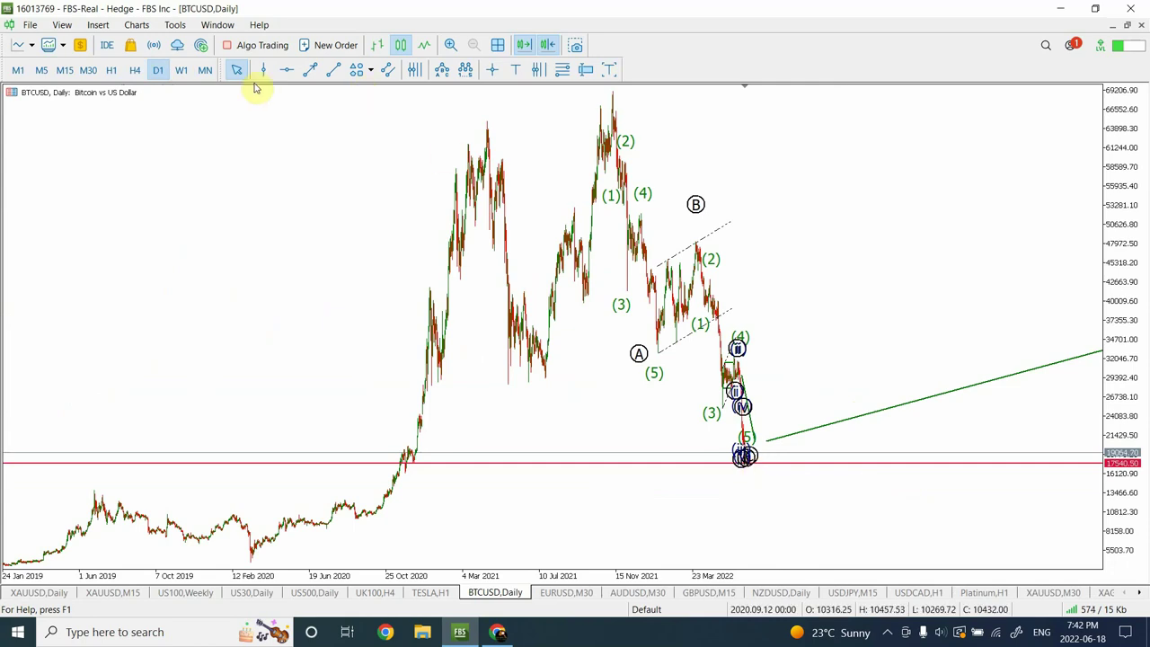
pyautogui.click(183, 72)
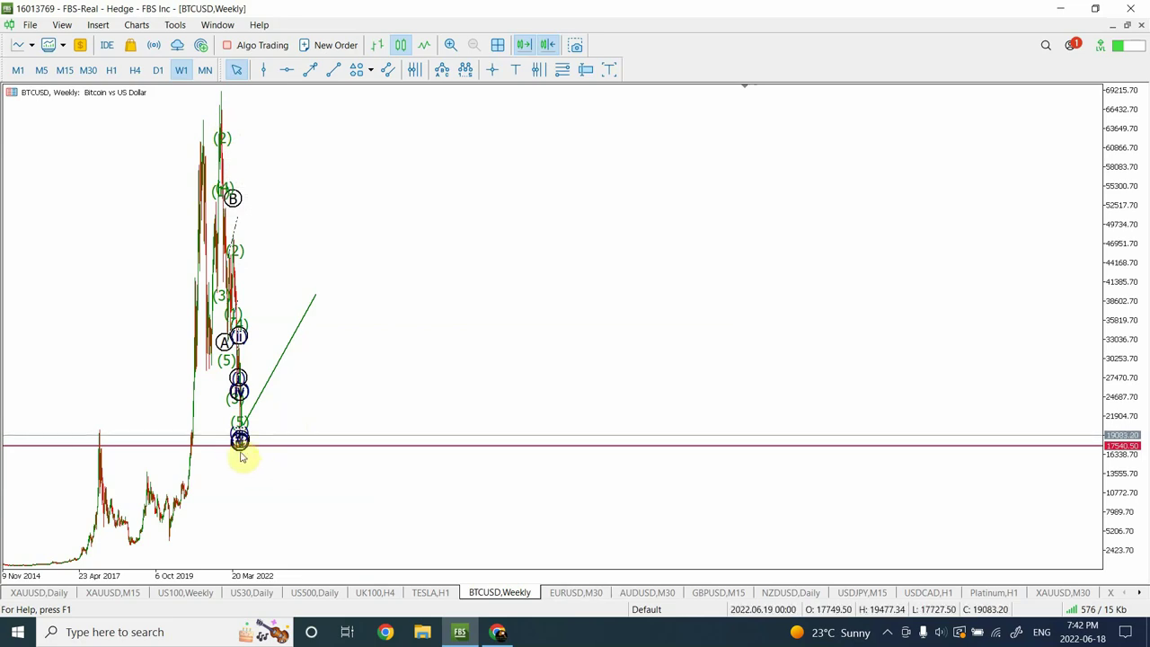
pyautogui.click(159, 71)
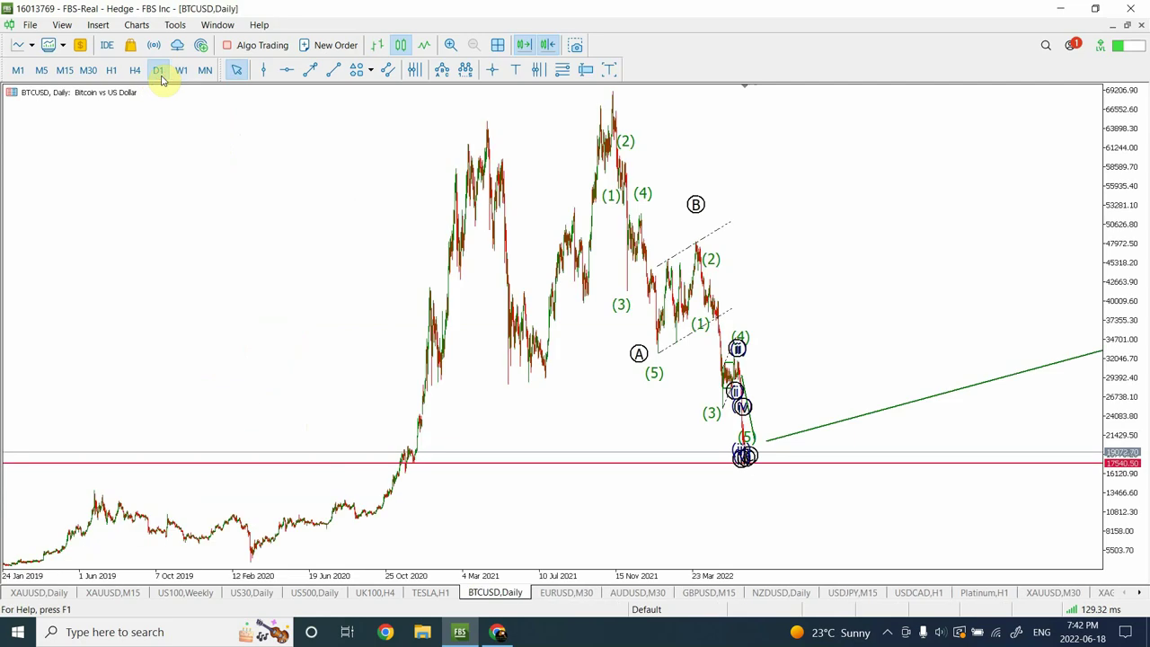
pyautogui.click(136, 71)
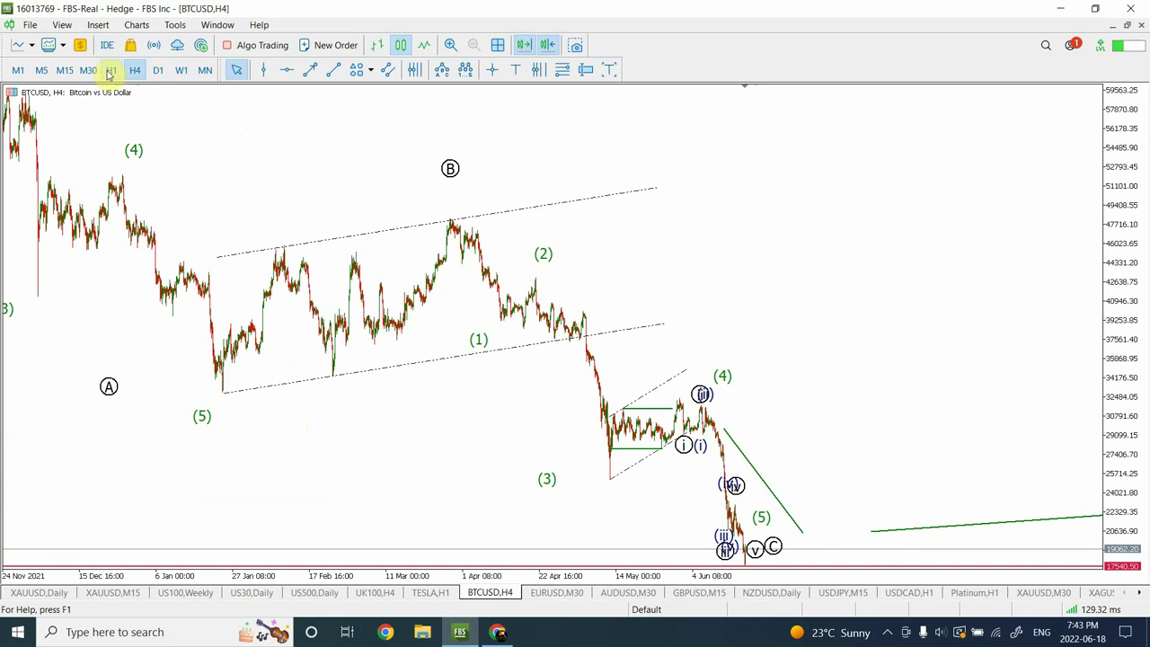
pyautogui.click(111, 71)
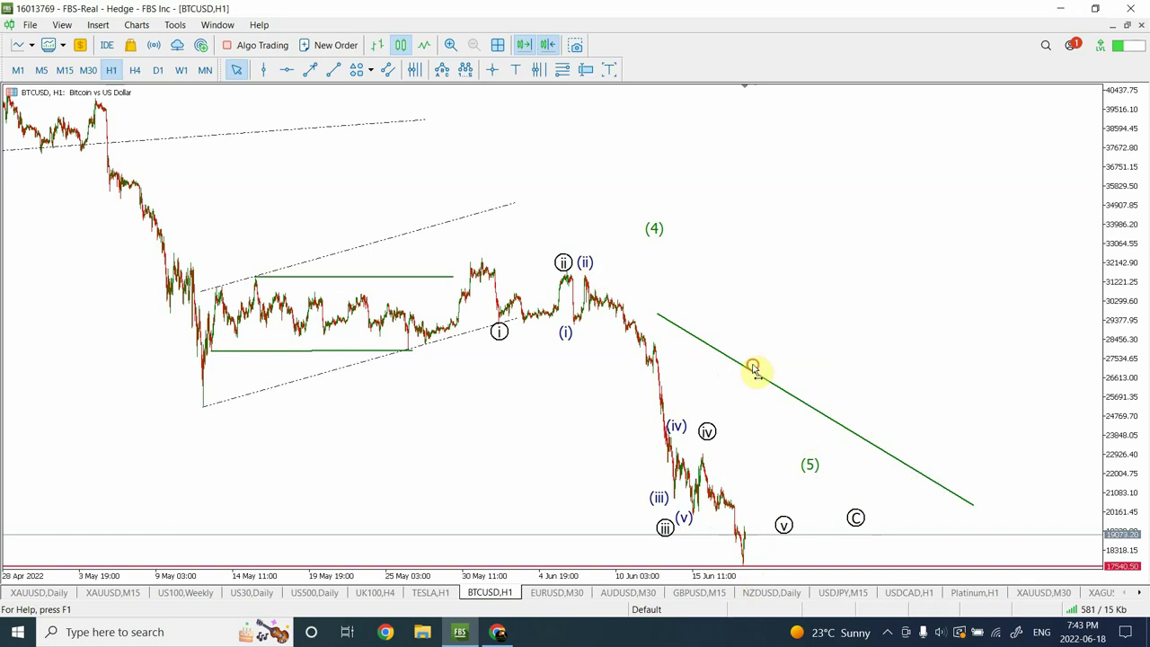
# Reposition the green downtrend line so it runs through the wave iv high and wave v.
pyautogui.doubleClick(811, 407)
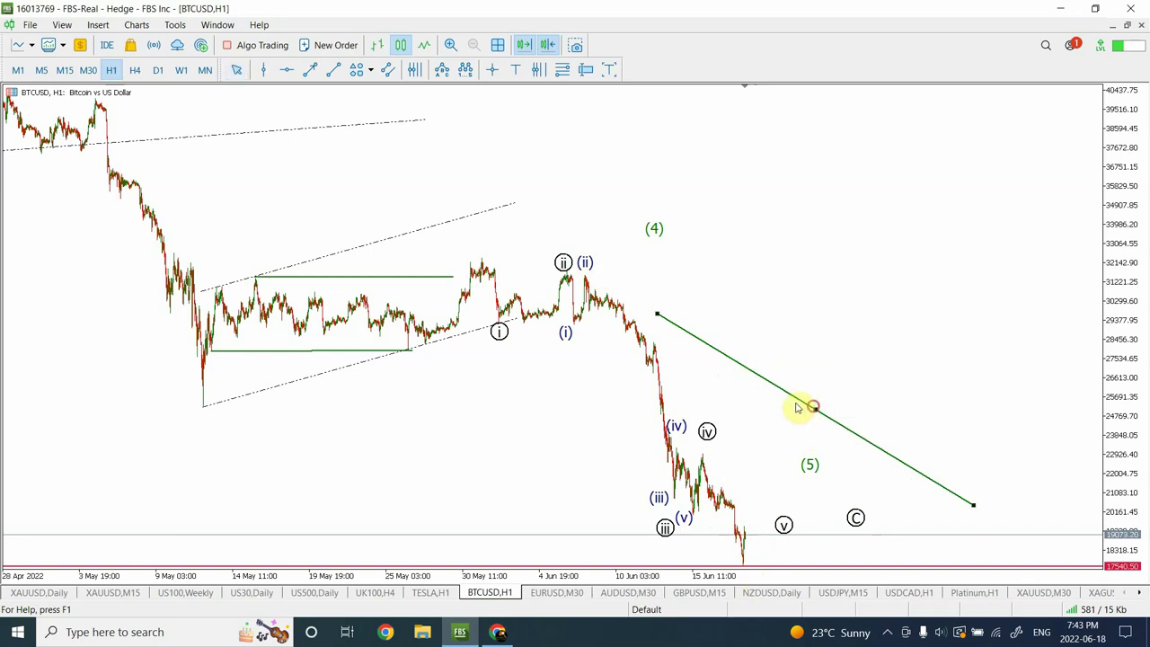
pyautogui.click(755, 385)
pyautogui.moveTo(816, 413); pyautogui.dragTo(769, 388)
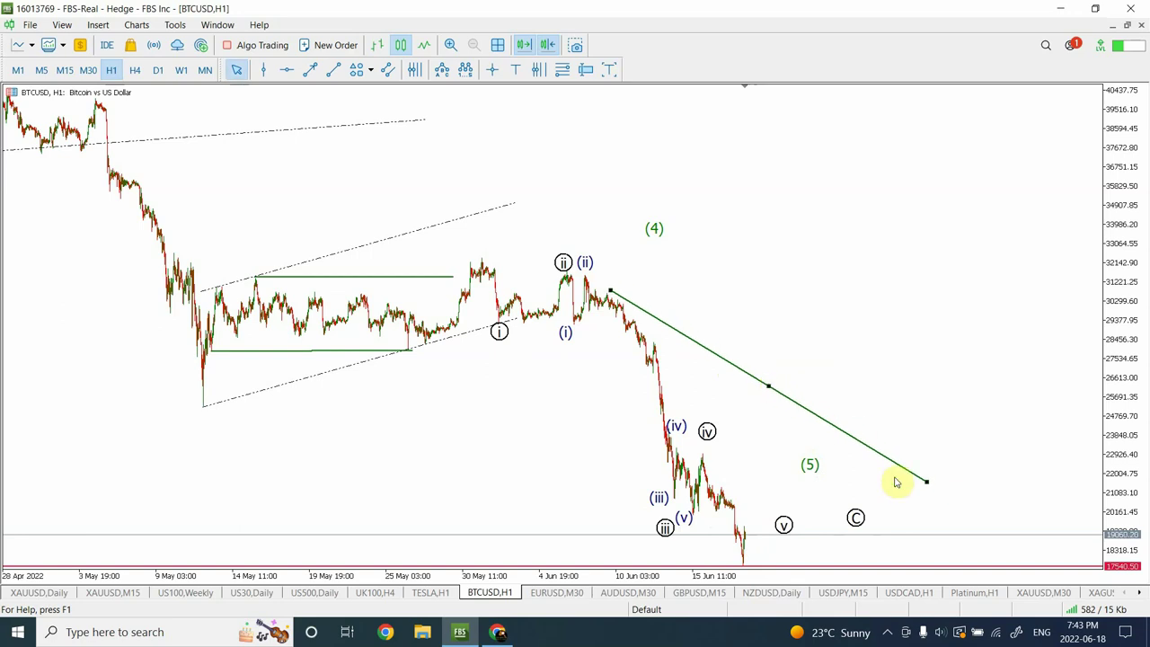
pyautogui.moveTo(926, 481); pyautogui.dragTo(808, 564)
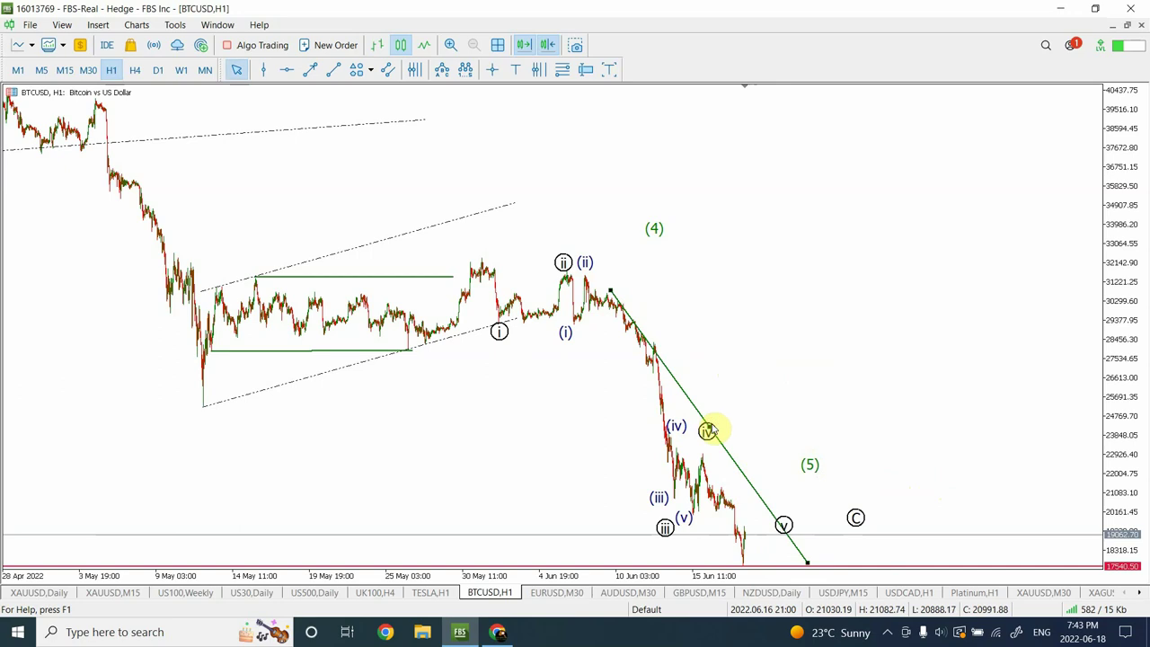
pyautogui.moveTo(709, 431); pyautogui.dragTo(718, 436)
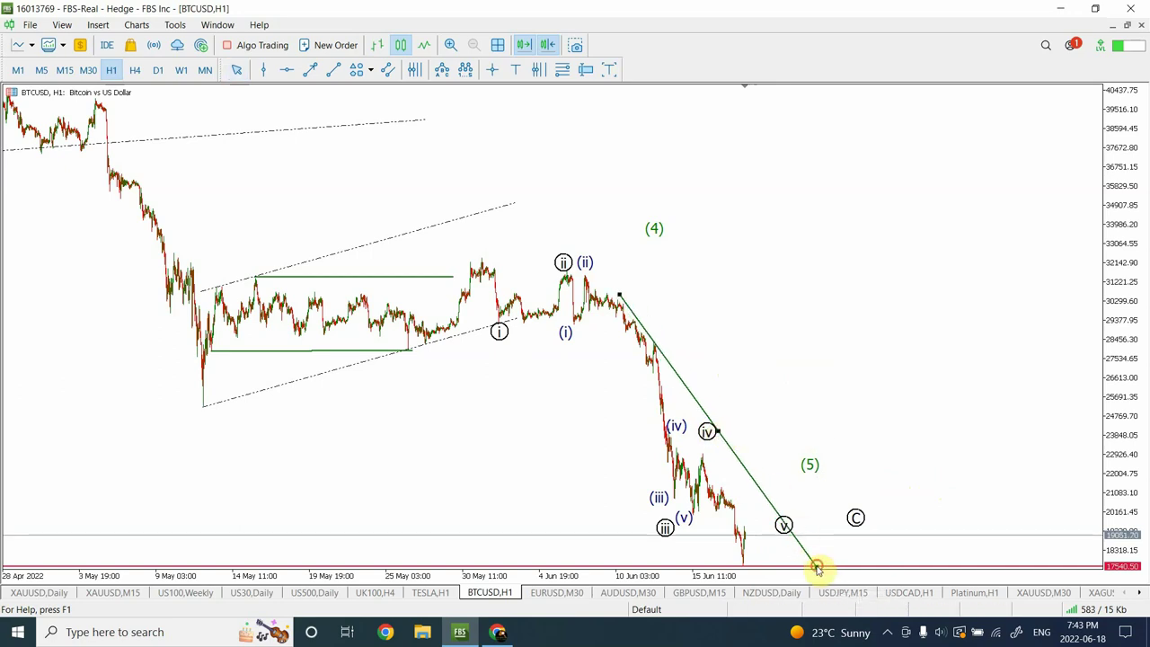
pyautogui.moveTo(816, 567)
pyautogui.mouseDown()
pyautogui.moveTo(780, 557)
pyautogui.moveTo(808, 561)
pyautogui.mouseUp()
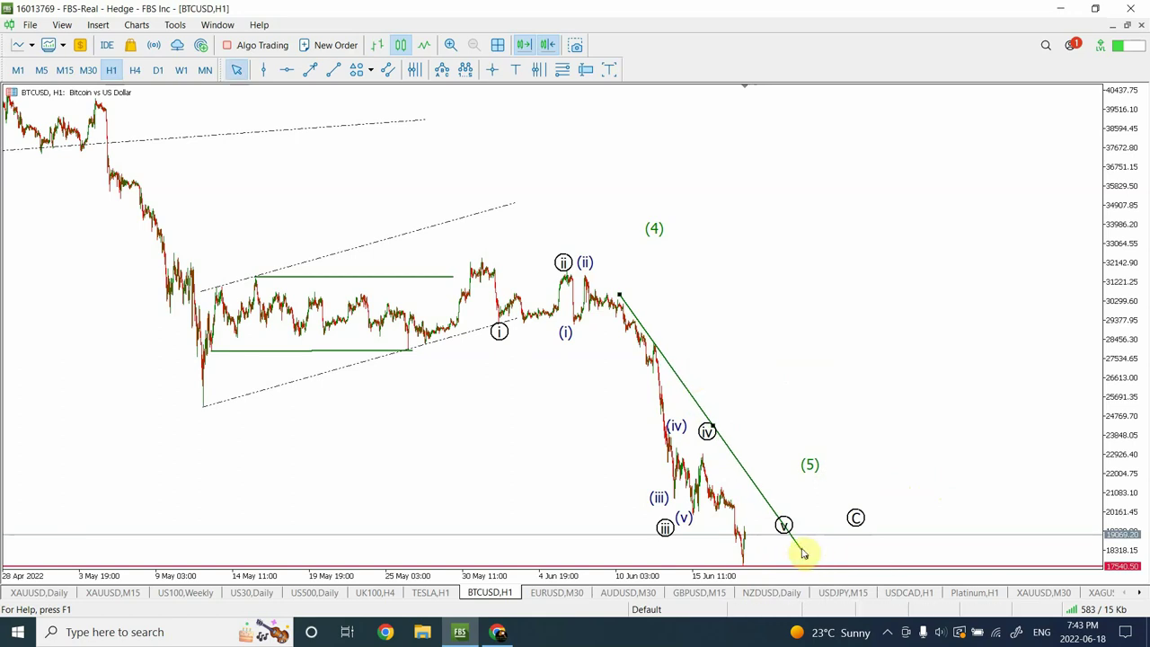
# Deselect the trendline and add an orange horizontal level at 22955.04 near the iv high.
pyautogui.click(807, 558)
pyautogui.click(286, 70)
pyautogui.moveTo(605, 468); pyautogui.dragTo(624, 456)
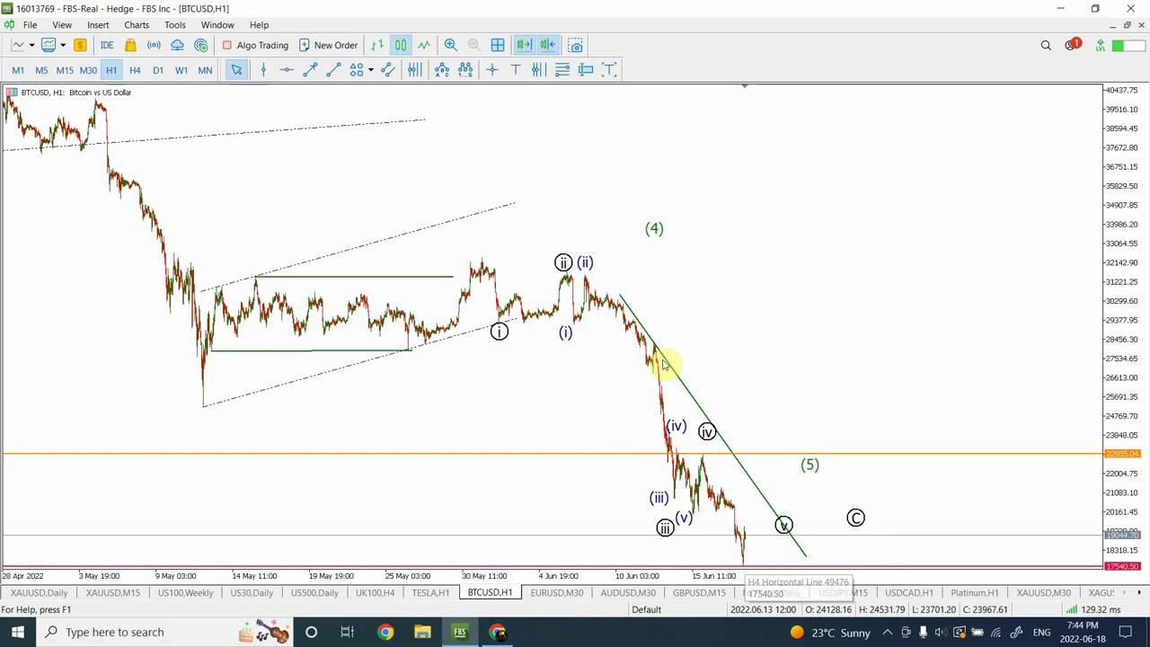
# Switch Bitcoin from one-hour through four-hour to the daily timeframe.
pyautogui.click(134, 69)
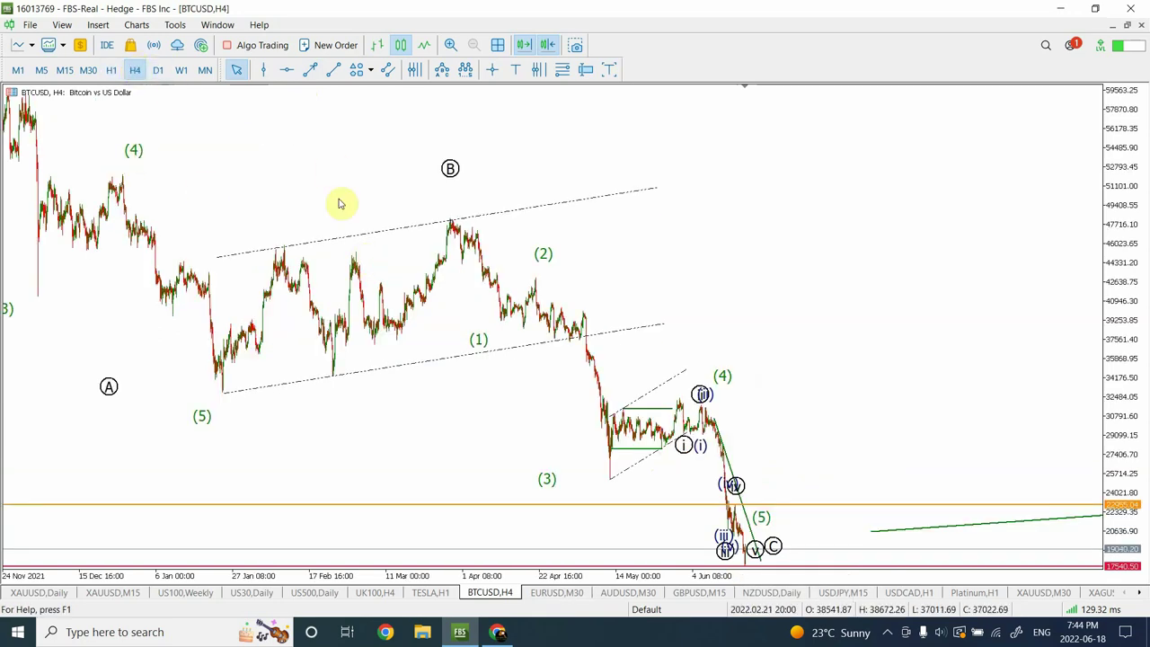
pyautogui.click(157, 70)
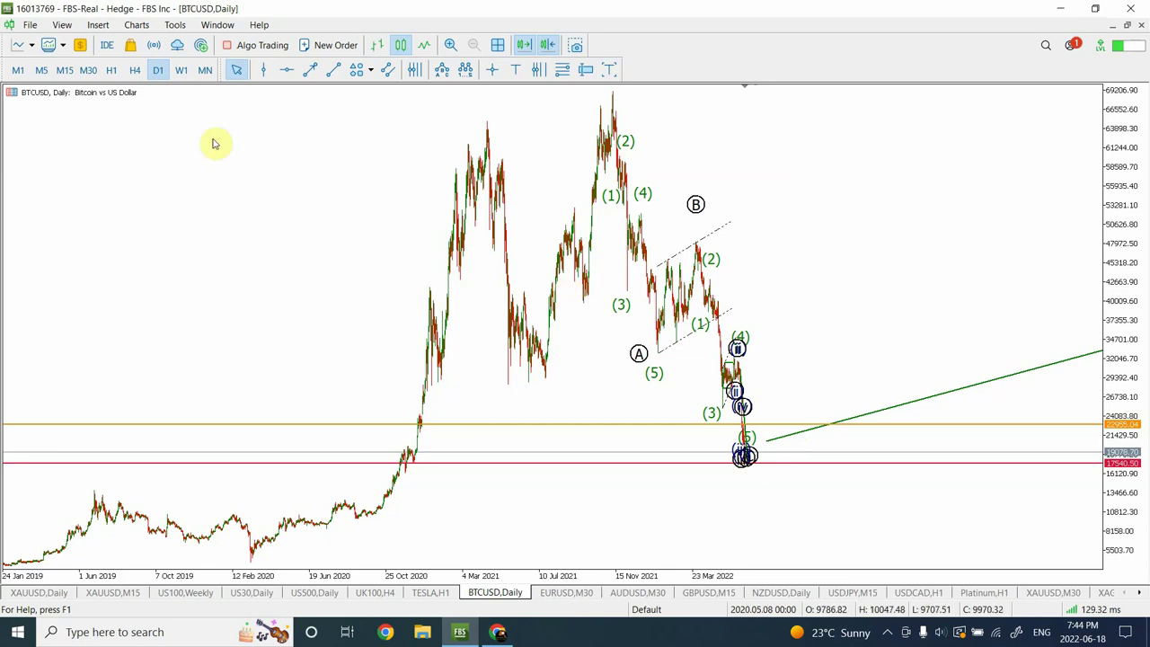
# Draw a dashed equidistant channel down from Bitcoin's daily peak, then return to the hourly chart.
pyautogui.click(387, 69)
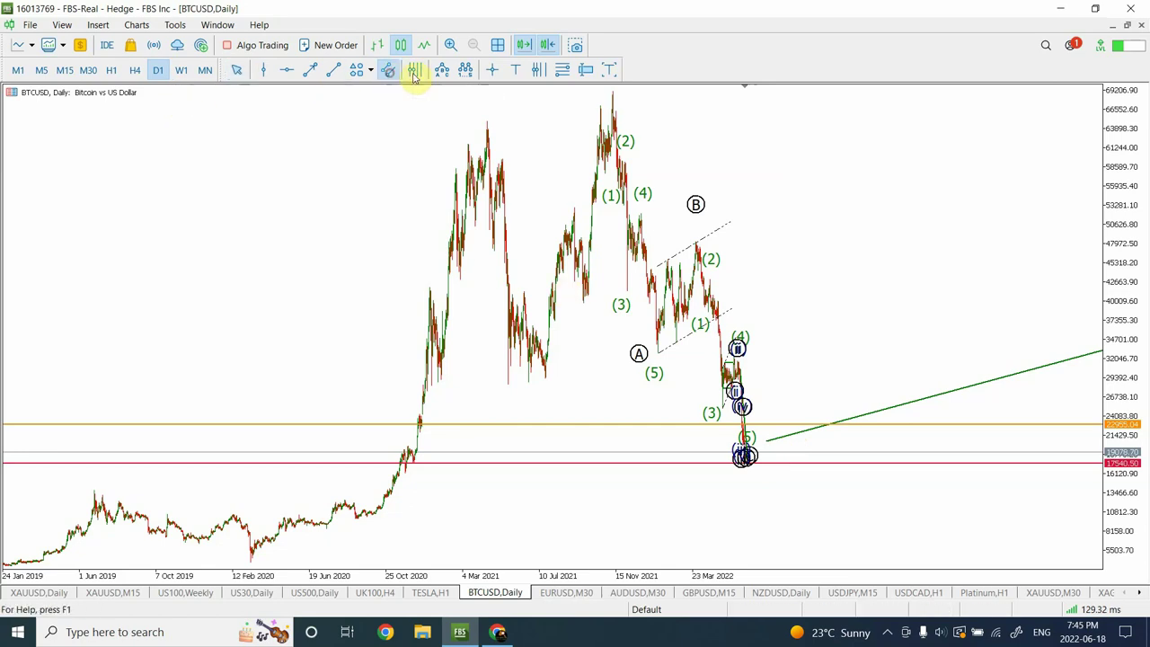
pyautogui.moveTo(612, 92); pyautogui.dragTo(802, 429)
pyautogui.moveTo(611, 185); pyautogui.dragTo(599, 253)
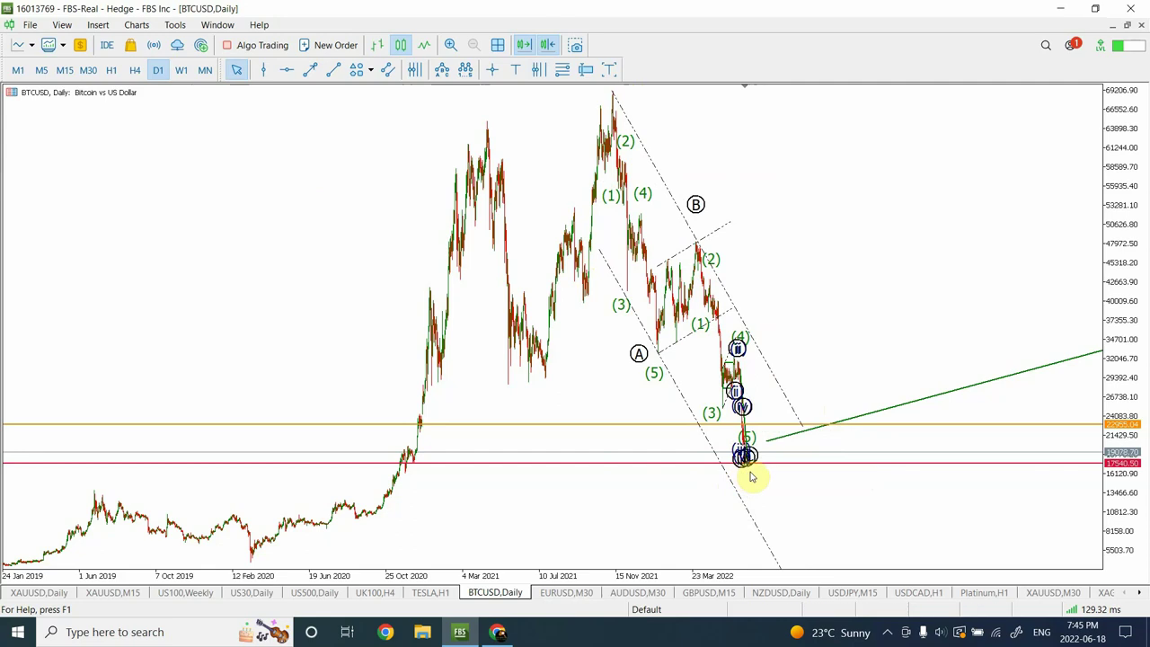
pyautogui.click(134, 70)
pyautogui.click(111, 71)
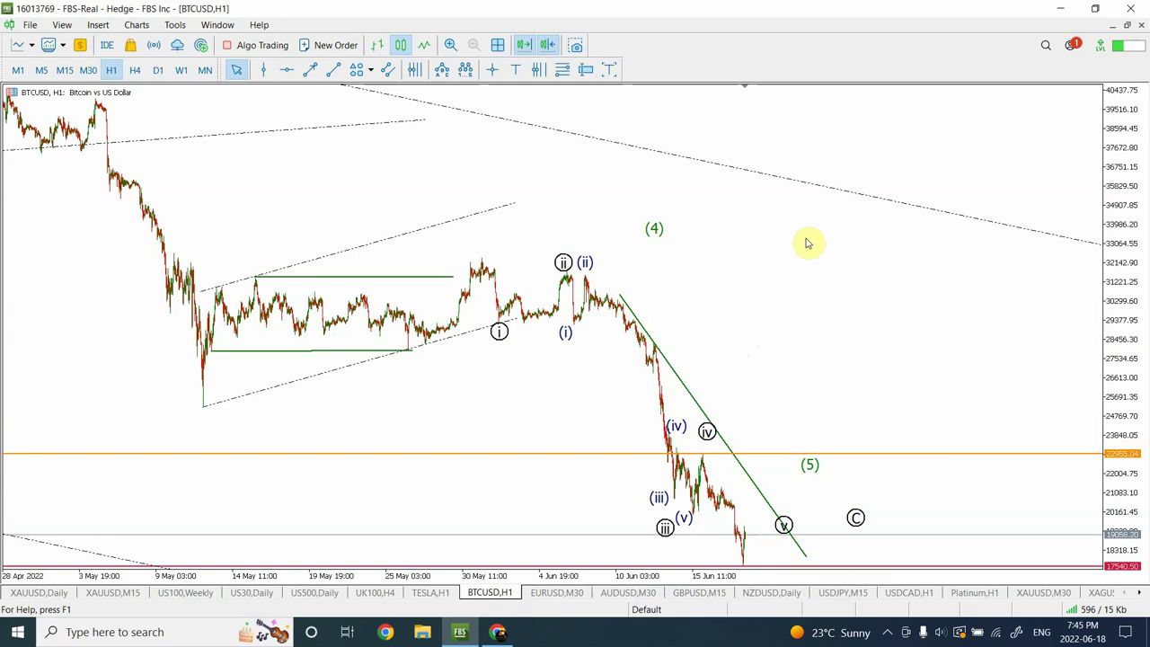
# Review Bitcoin on the four-hour and daily charts, then switch to EURUSD M30.
pyautogui.click(135, 70)
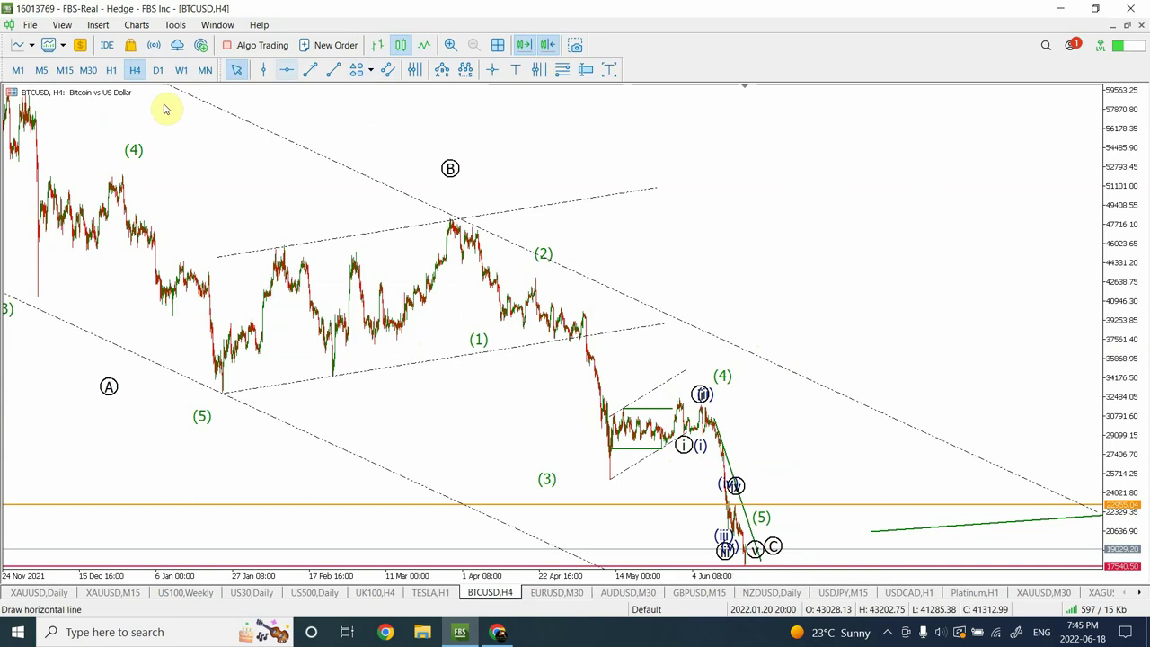
pyautogui.click(158, 72)
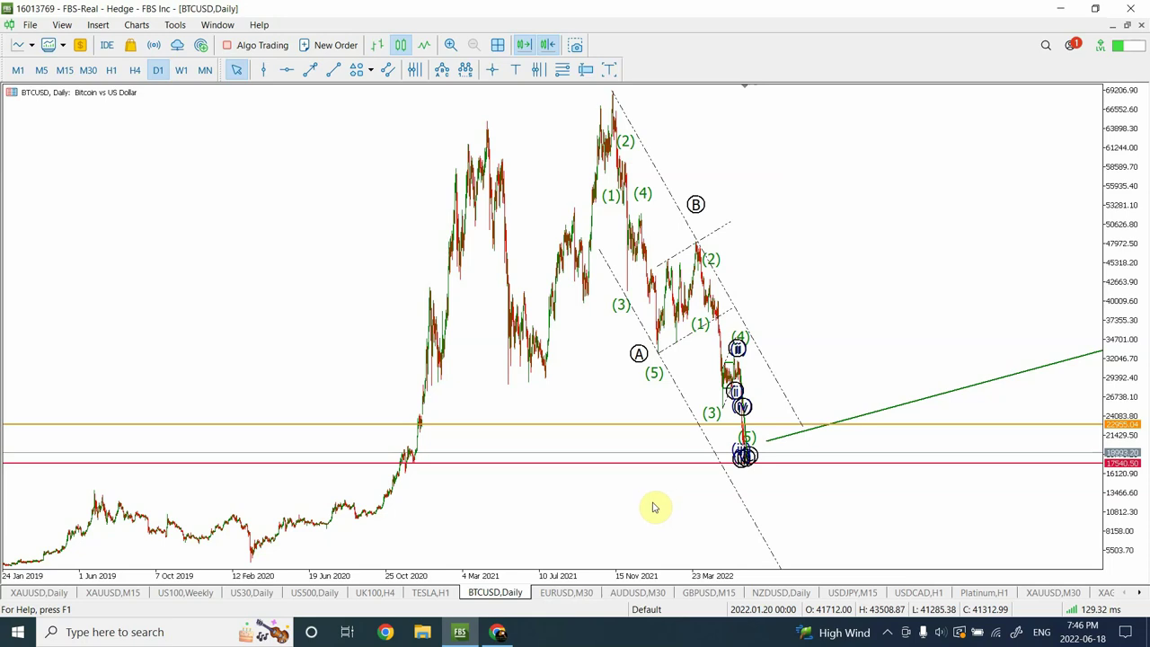
pyautogui.click(581, 597)
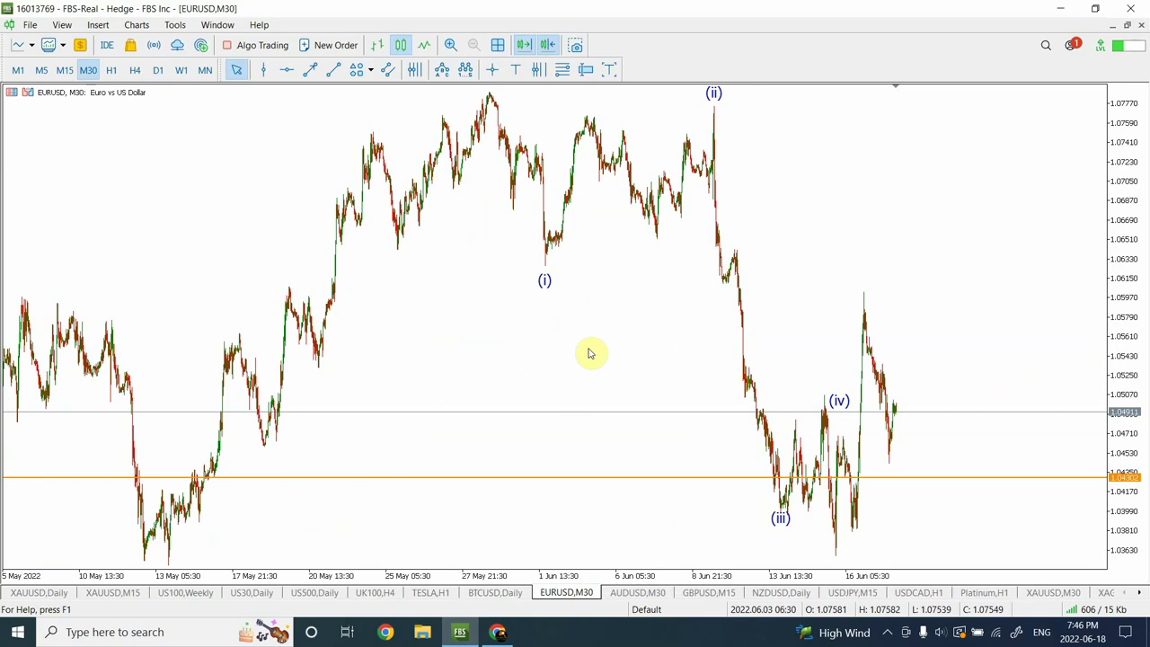
# Switch EURUSD to hourly, widen the price range, and raise the red level to the recent low.
pyautogui.click(110, 71)
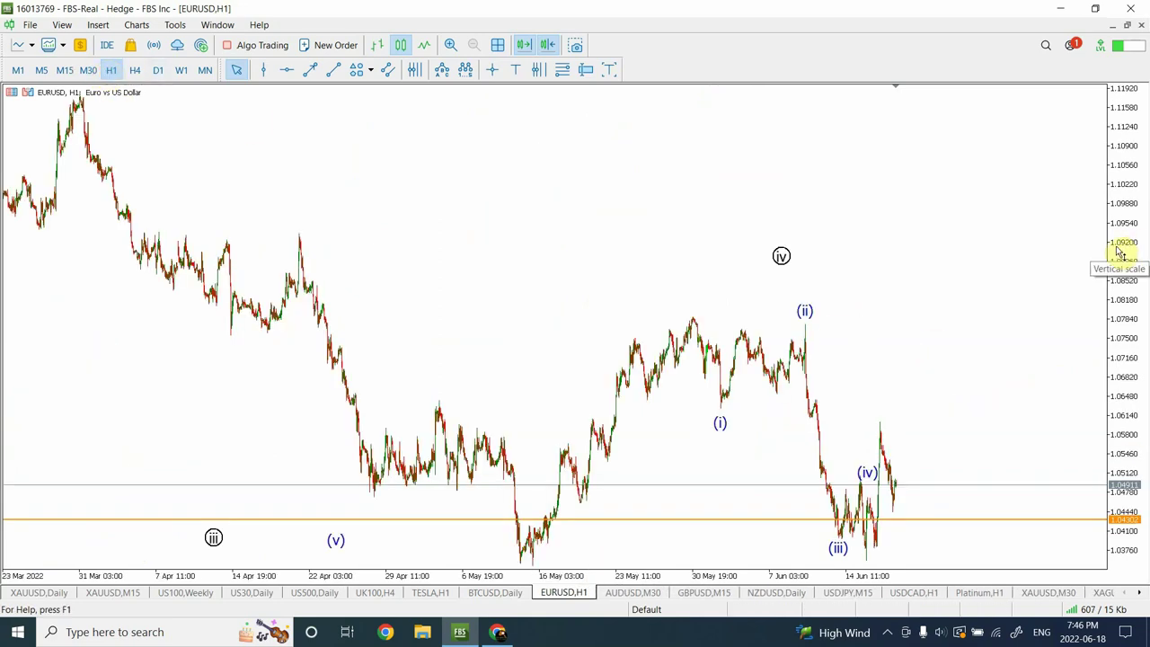
pyautogui.moveTo(1120, 254); pyautogui.dragTo(1121, 287)
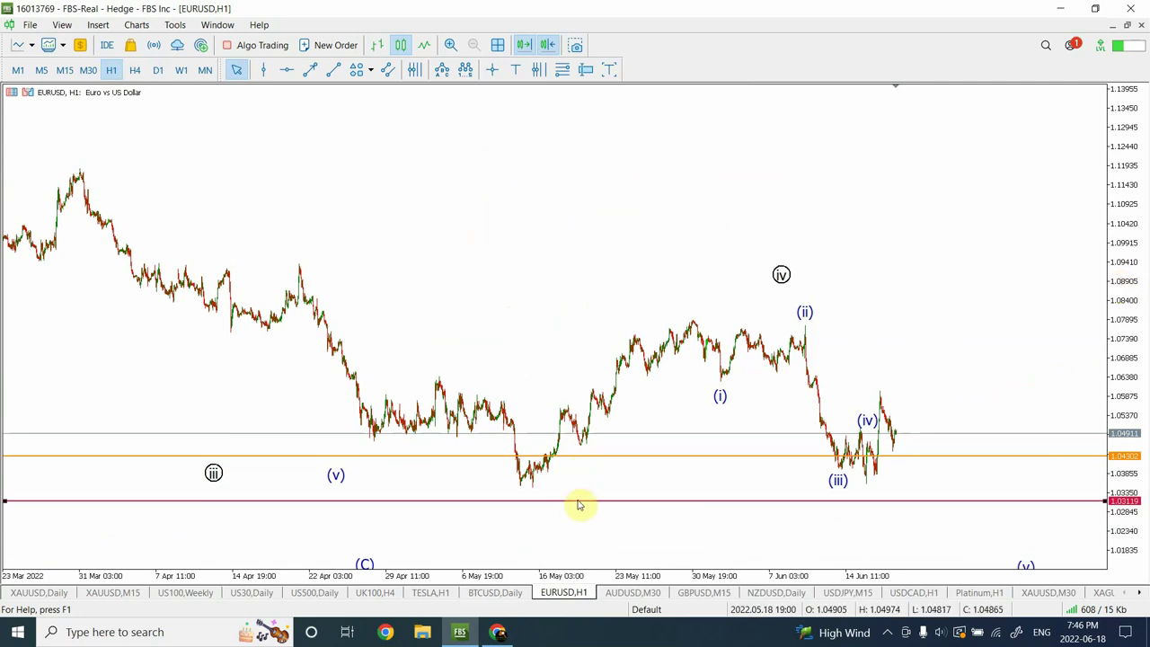
pyautogui.moveTo(580, 505); pyautogui.dragTo(587, 490)
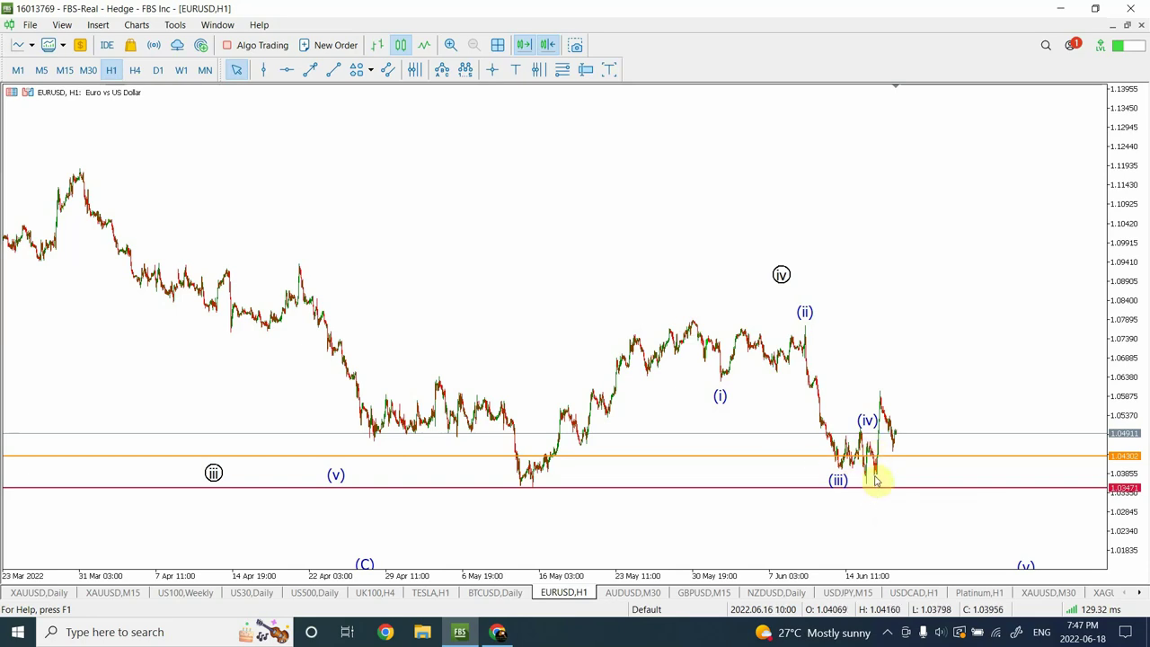
# Delete the small-degree (i)–(v) wave labels and lower the orange level to about 1.03943.
pyautogui.doubleClick(840, 479)
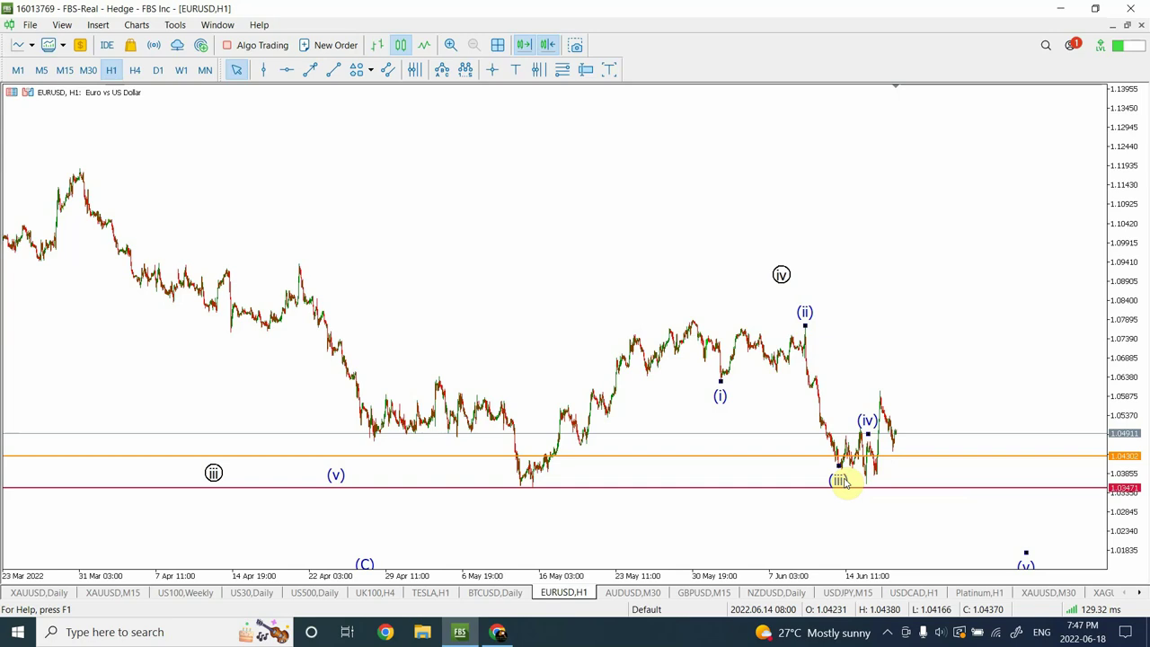
pyautogui.press('Delete')
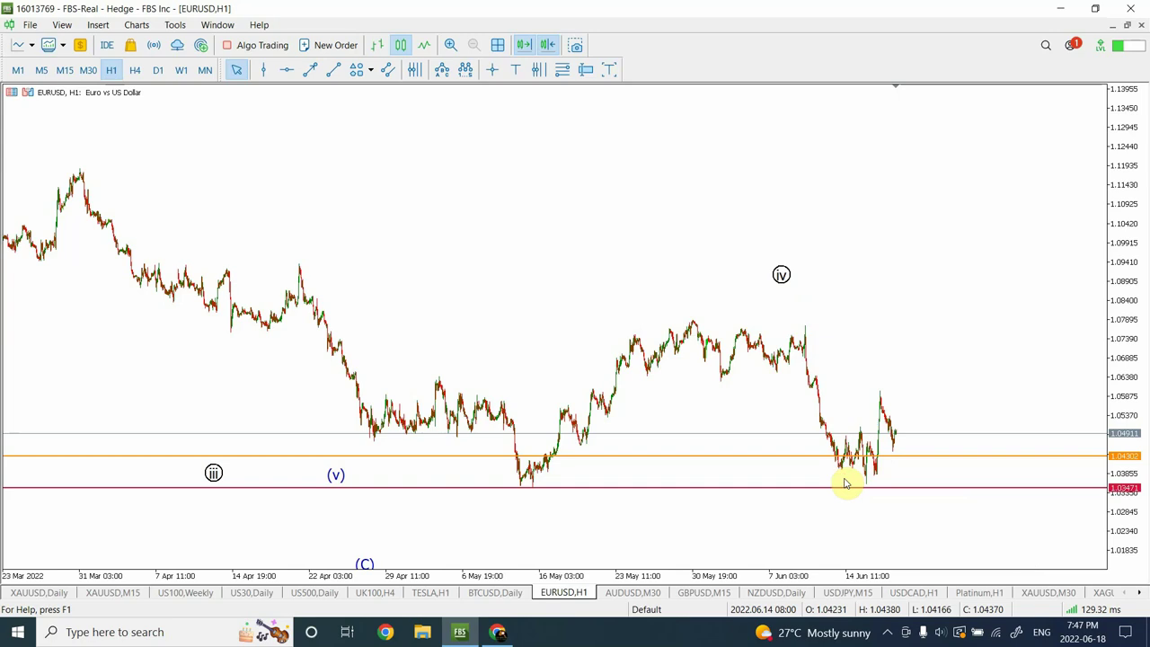
pyautogui.doubleClick(780, 275)
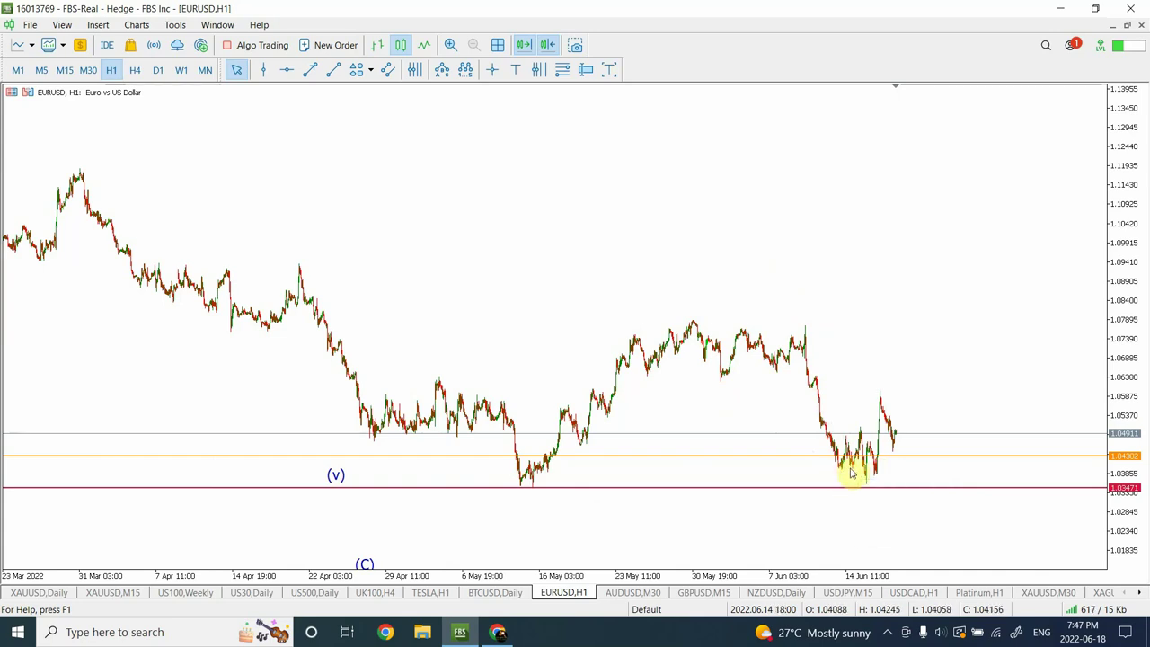
pyautogui.moveTo(808, 460); pyautogui.dragTo(808, 474)
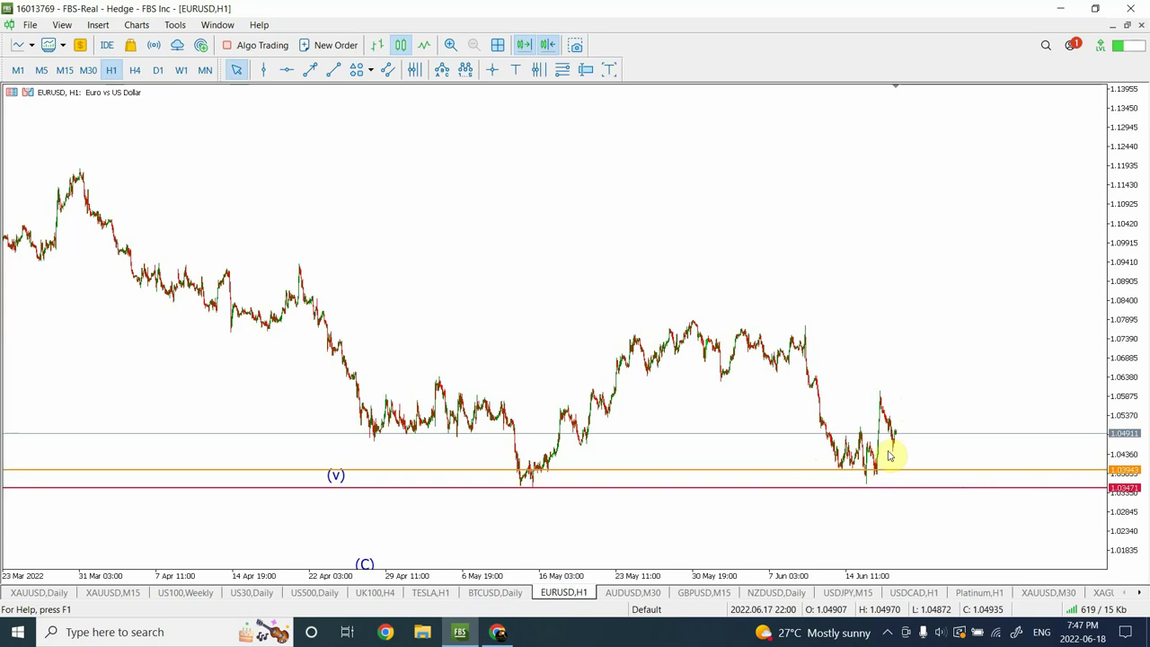
# Draw a falling trendline from the early-June EURUSD high past the recent lows, then view D1.
pyautogui.click(333, 69)
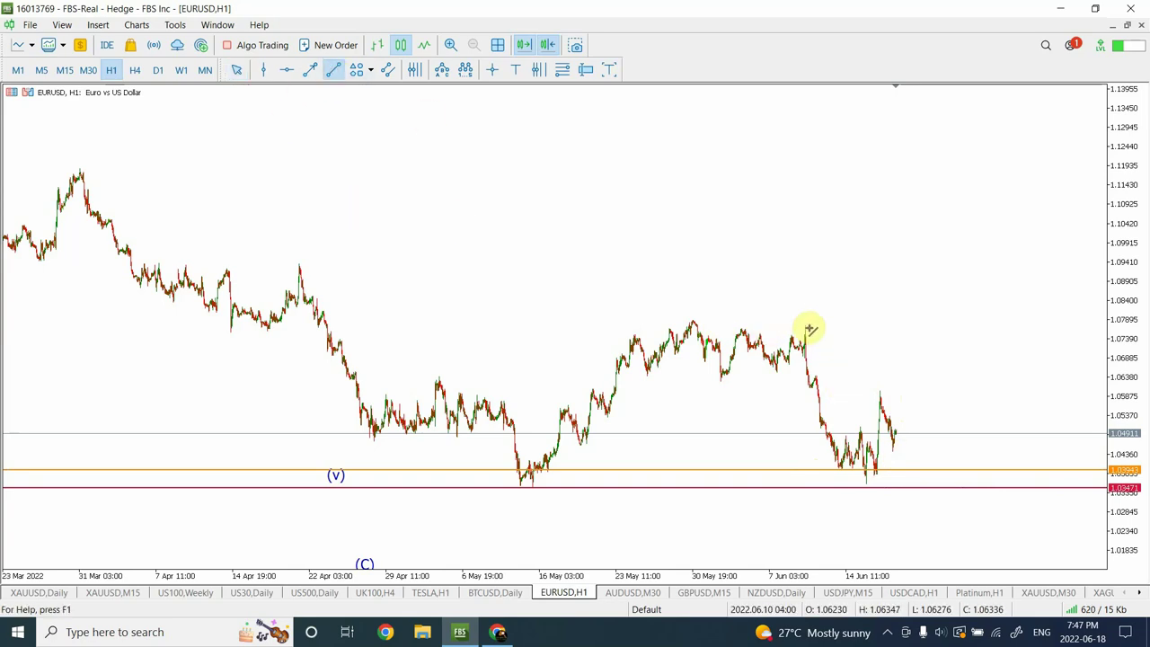
pyautogui.moveTo(806, 326); pyautogui.dragTo(916, 526)
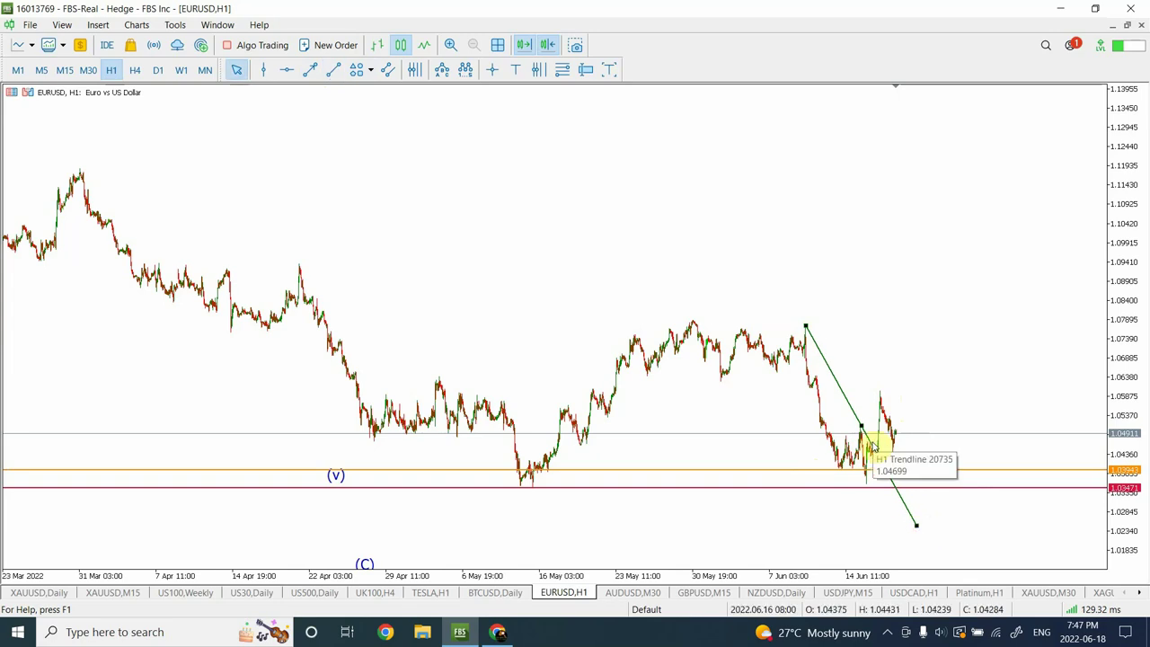
pyautogui.click(652, 460)
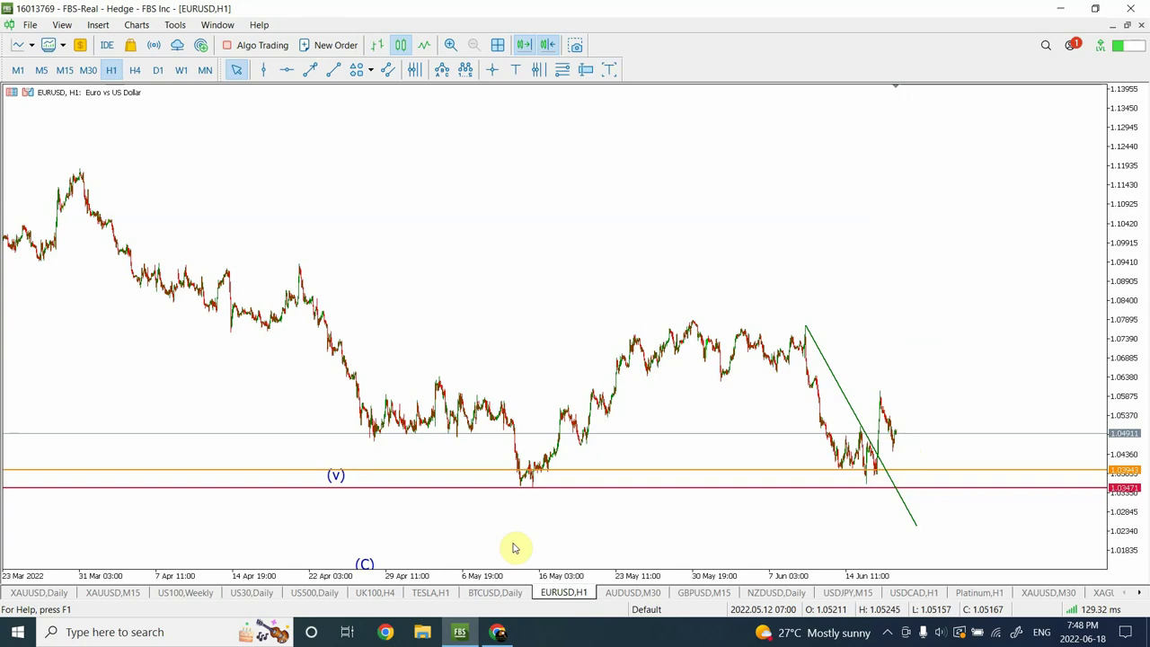
pyautogui.click(157, 70)
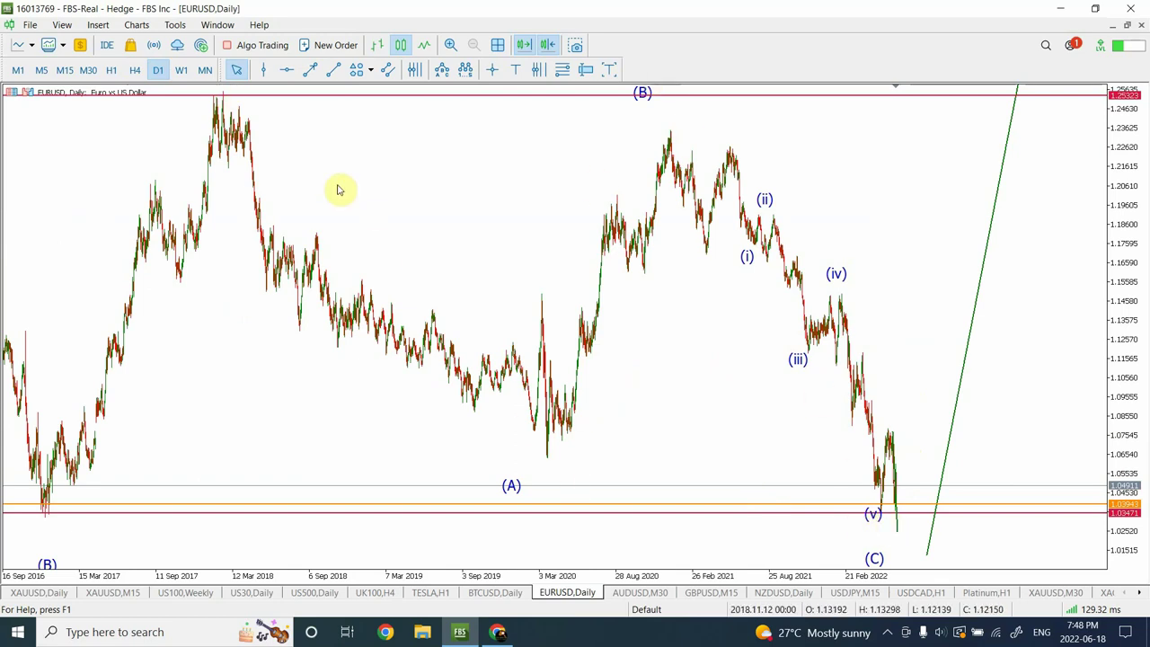
# Step EURUSD through the W1, D1 and H4 wave counts, ending on the H1 chart.
pyautogui.click(179, 72)
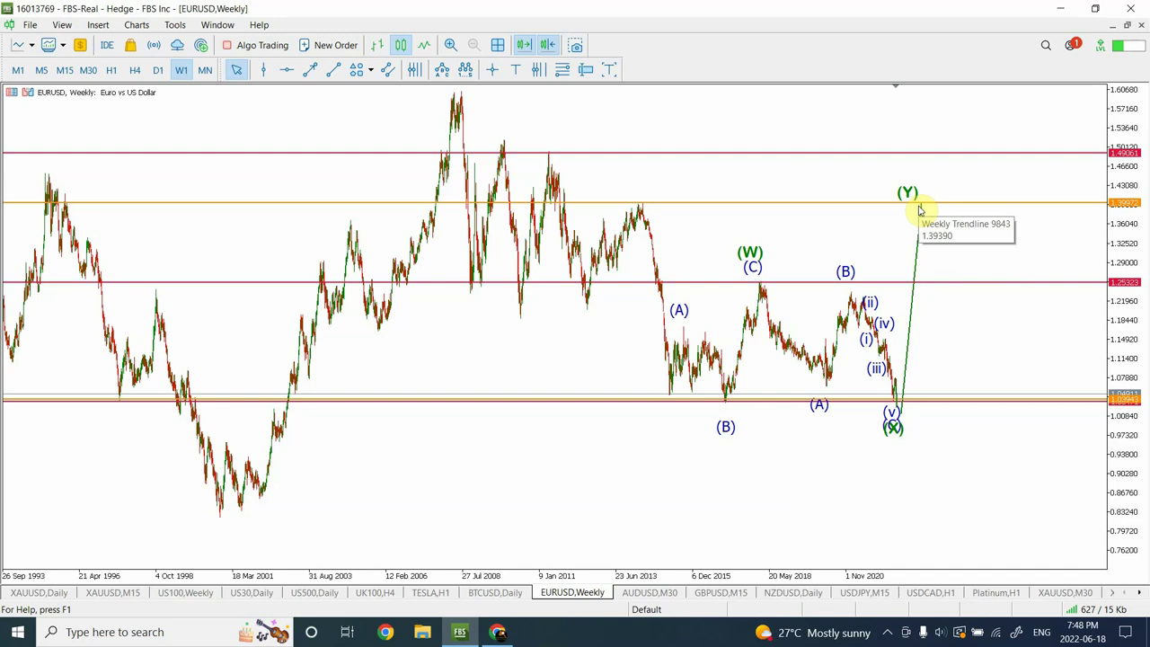
pyautogui.click(158, 69)
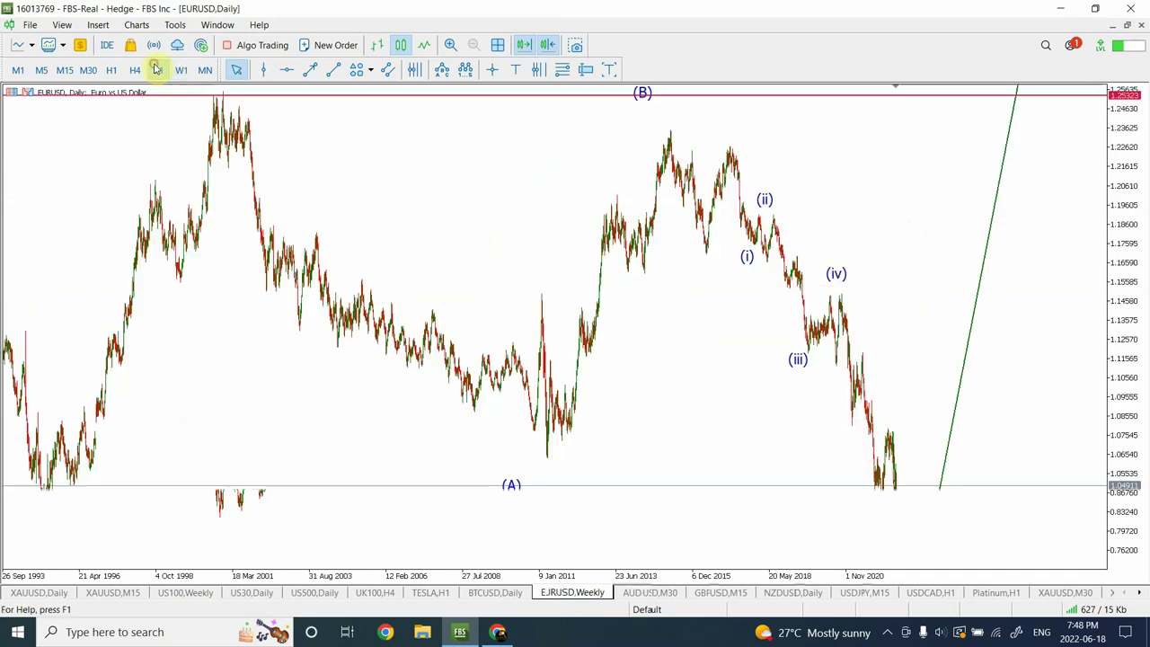
pyautogui.click(132, 74)
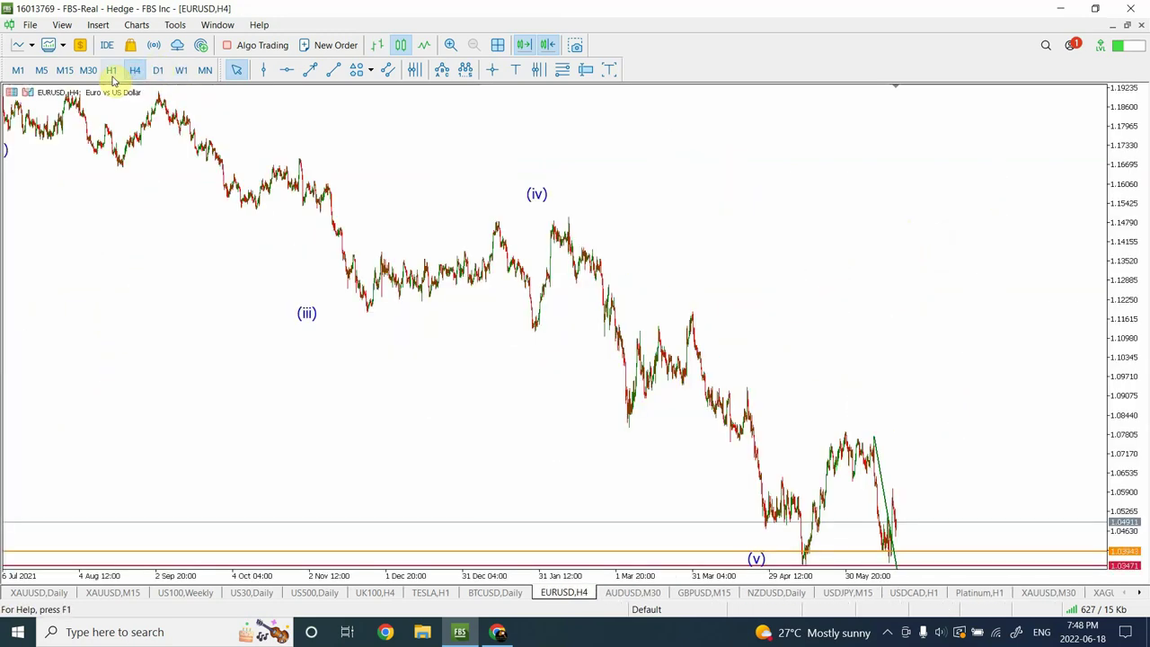
pyautogui.click(112, 72)
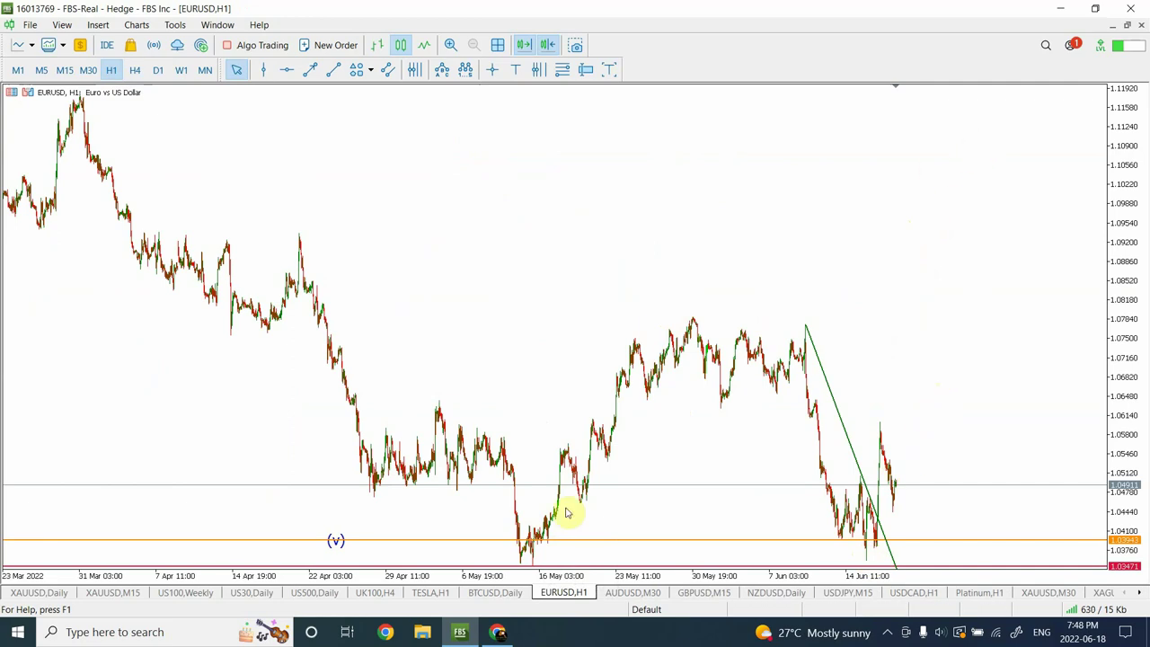
# Delete the (i)–(iv) wave labels from the AUDUSD 30-minute chart.
pyautogui.click(632, 593)
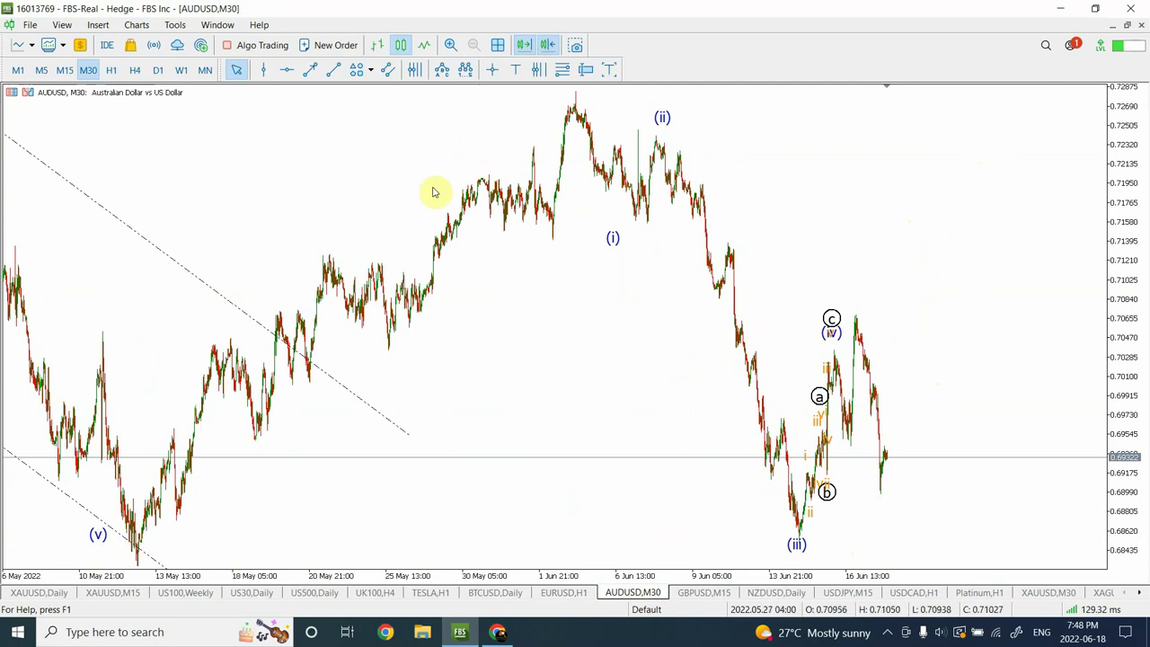
pyautogui.doubleClick(614, 236)
pyautogui.press('Delete')
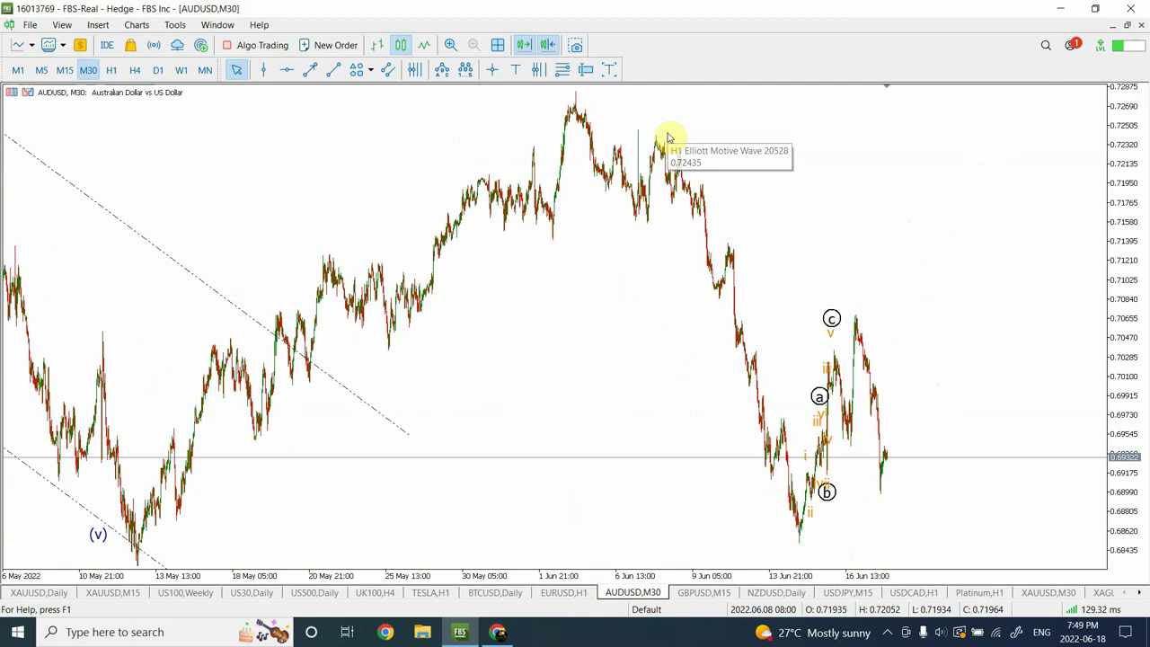
# View AUDUSD on D1 zoomed in twice, then move to the four-hour timeframe.
pyautogui.click(159, 70)
pyautogui.click(450, 45)
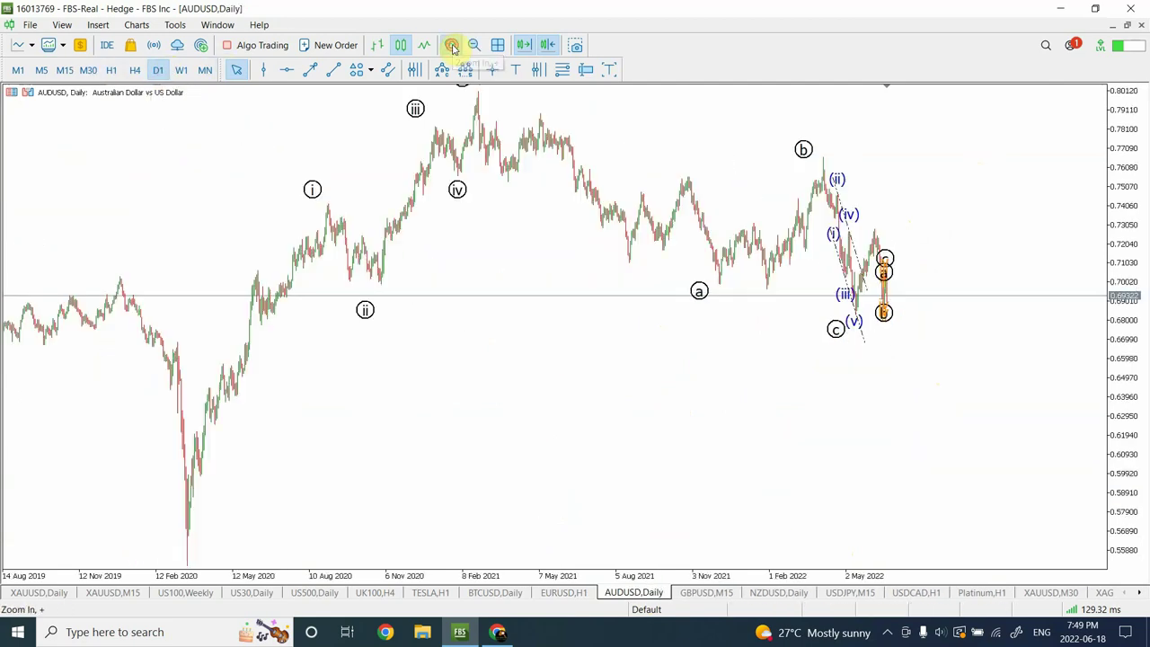
pyautogui.click(450, 46)
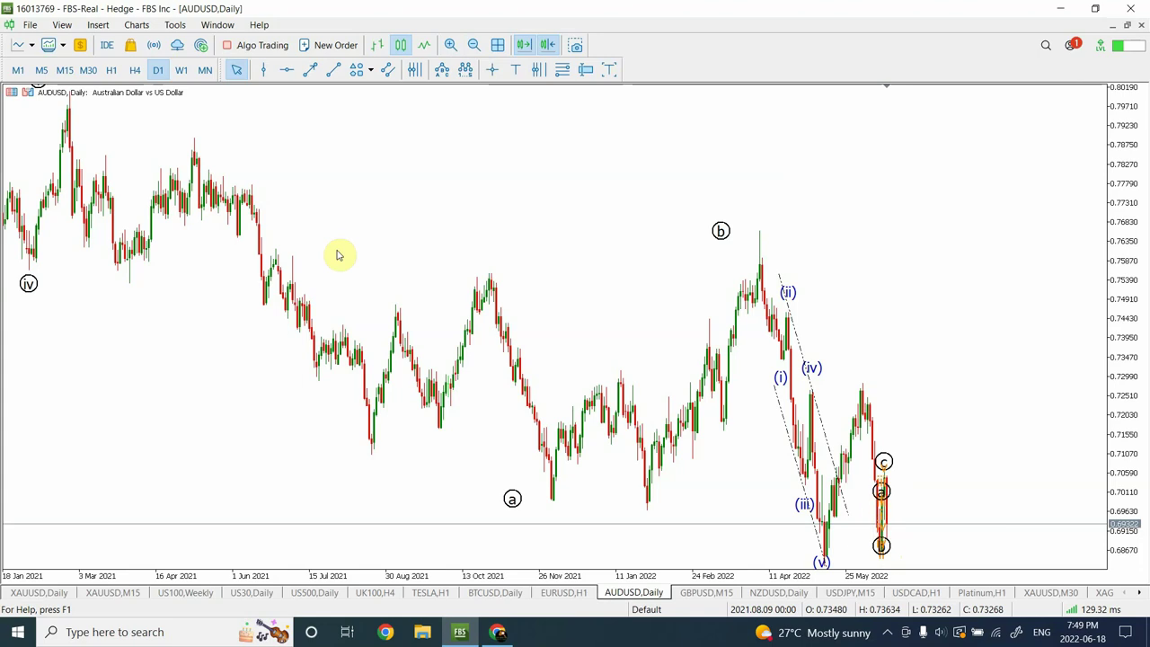
pyautogui.click(135, 69)
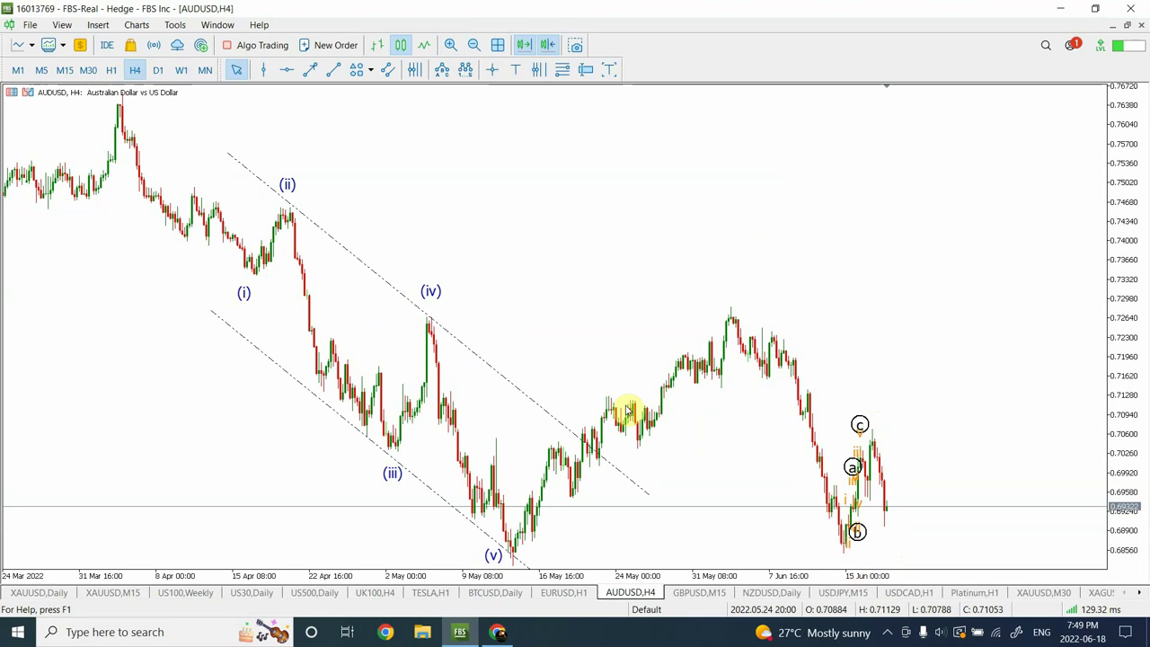
# Place a horizontal level near 0.6830 on AUDUSD H4, then switch to H1.
pyautogui.click(285, 72)
pyautogui.moveTo(623, 521); pyautogui.dragTo(611, 568)
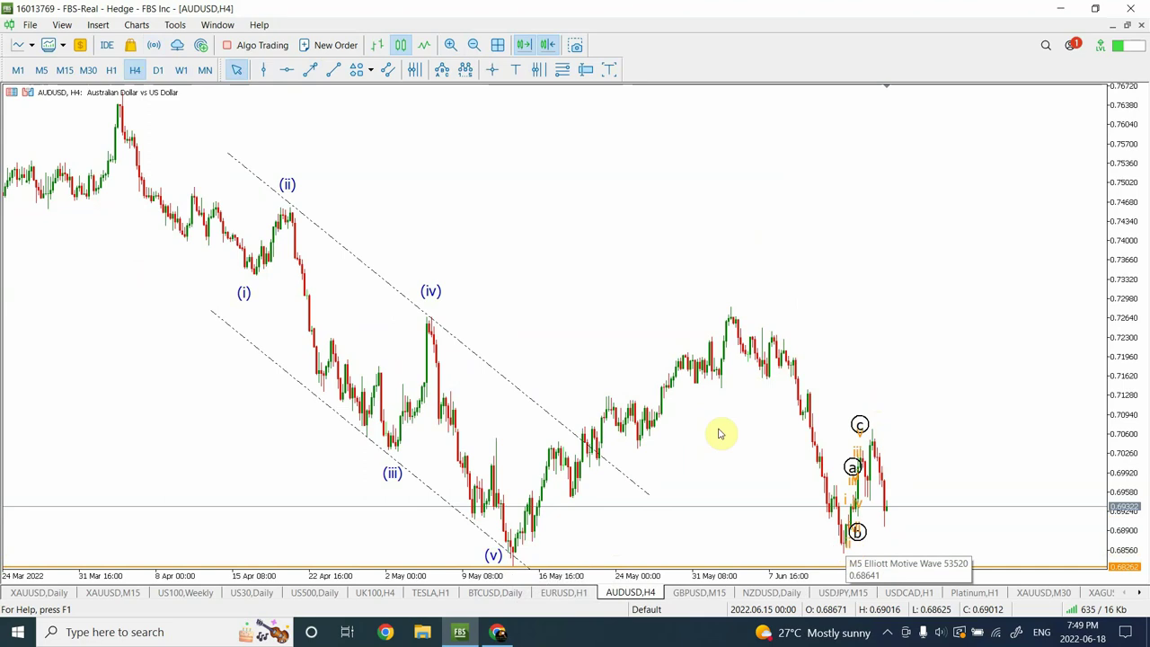
pyautogui.click(110, 70)
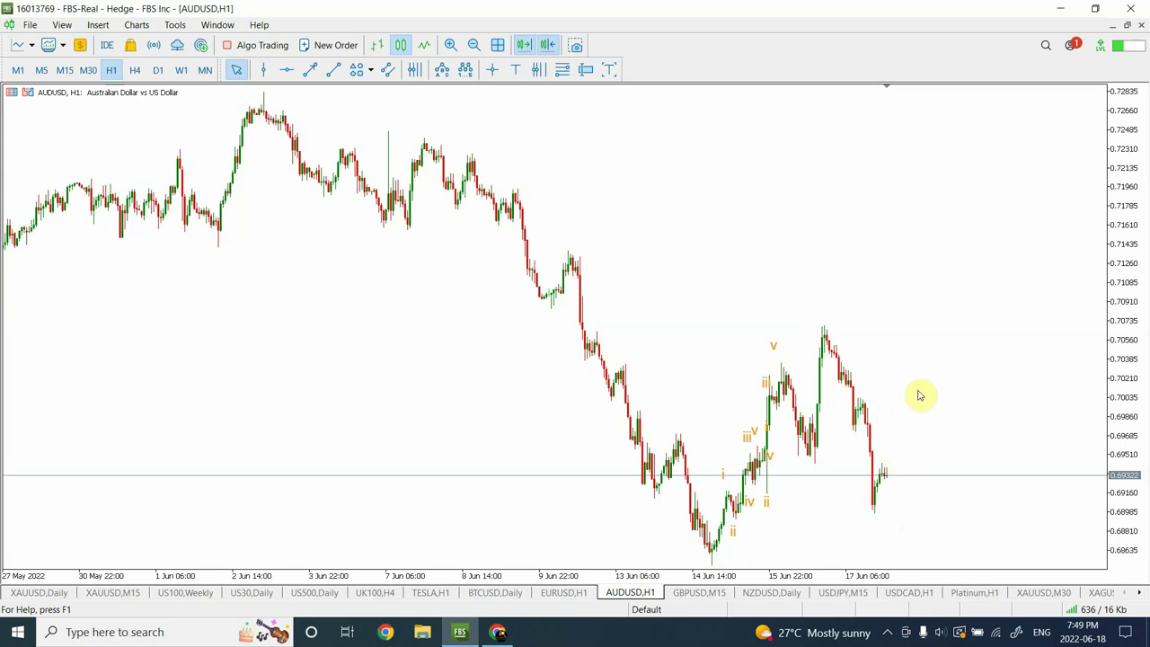
# Draw a rising projection trendline from the latest AUDUSD bar and remove the orange i–v labels.
pyautogui.click(333, 70)
pyautogui.moveTo(891, 480); pyautogui.dragTo(974, 150)
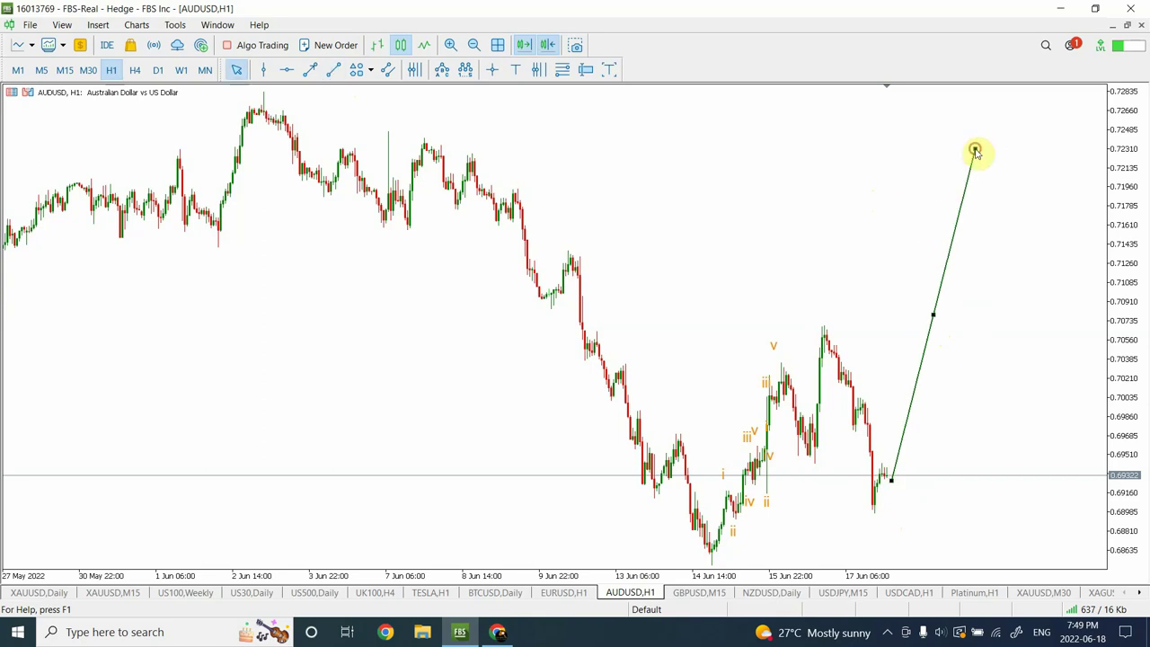
pyautogui.click(776, 346)
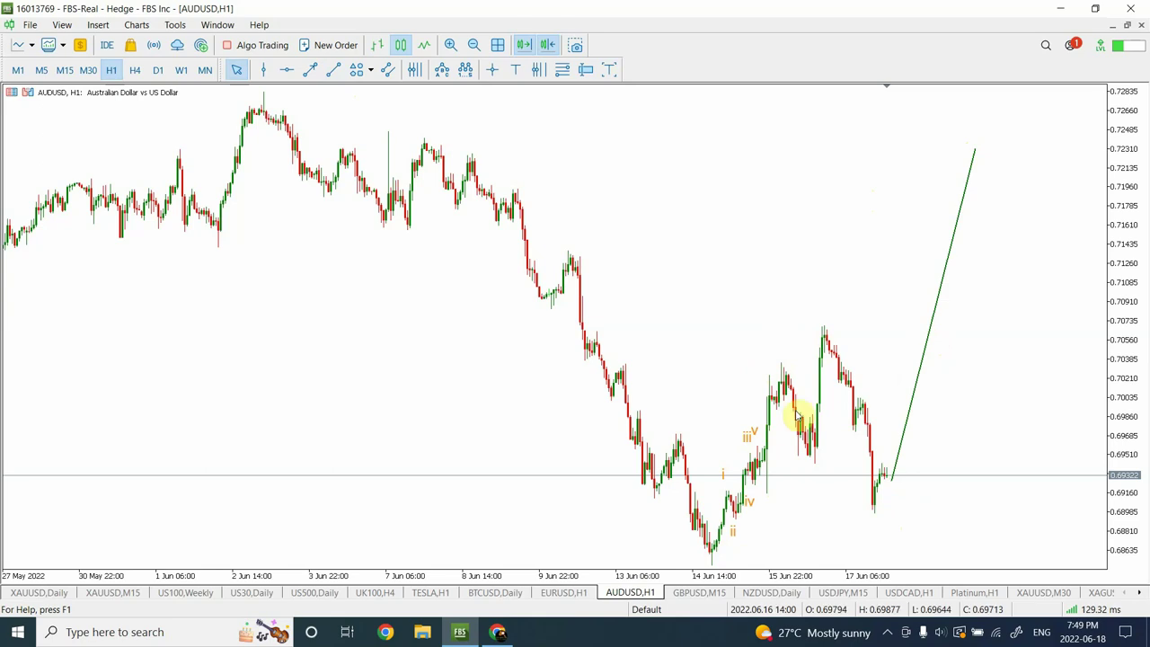
pyautogui.click(750, 436)
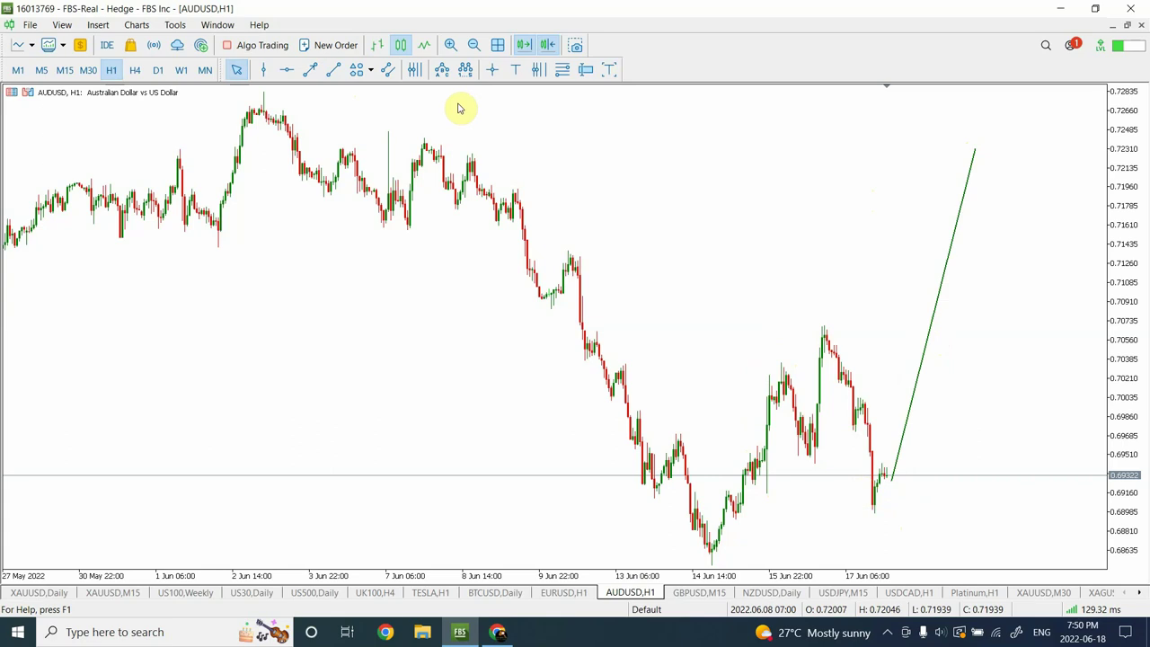
pyautogui.click(476, 45)
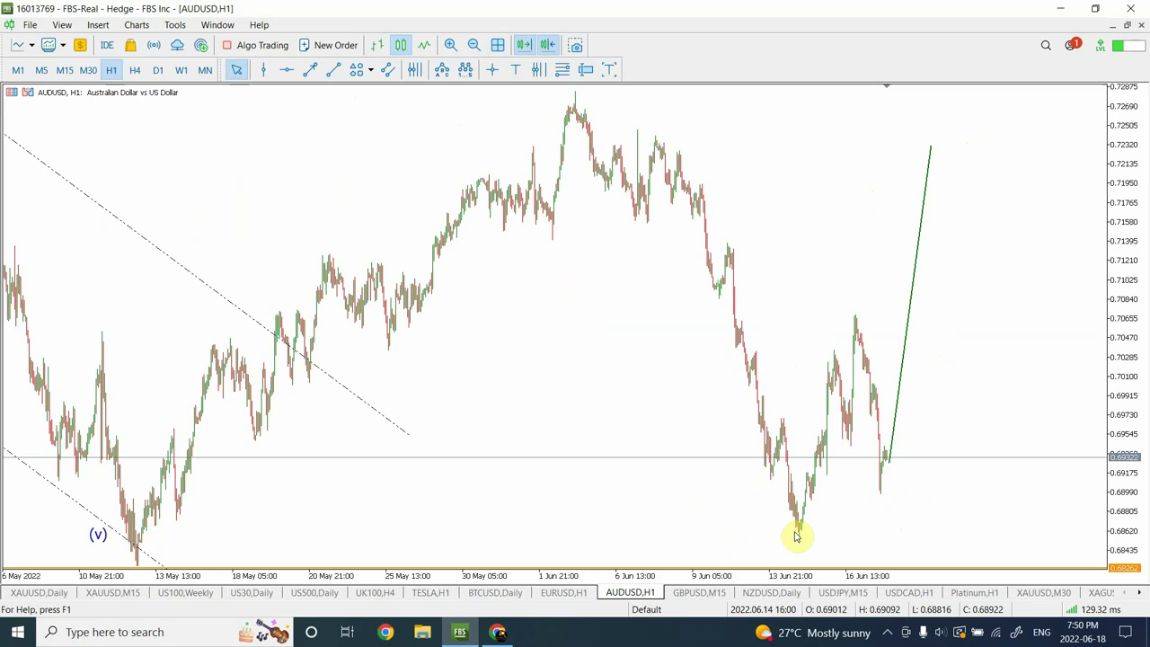
# Check AUDUSD on D1 with a compressed price scale, then switch to W1.
pyautogui.click(158, 73)
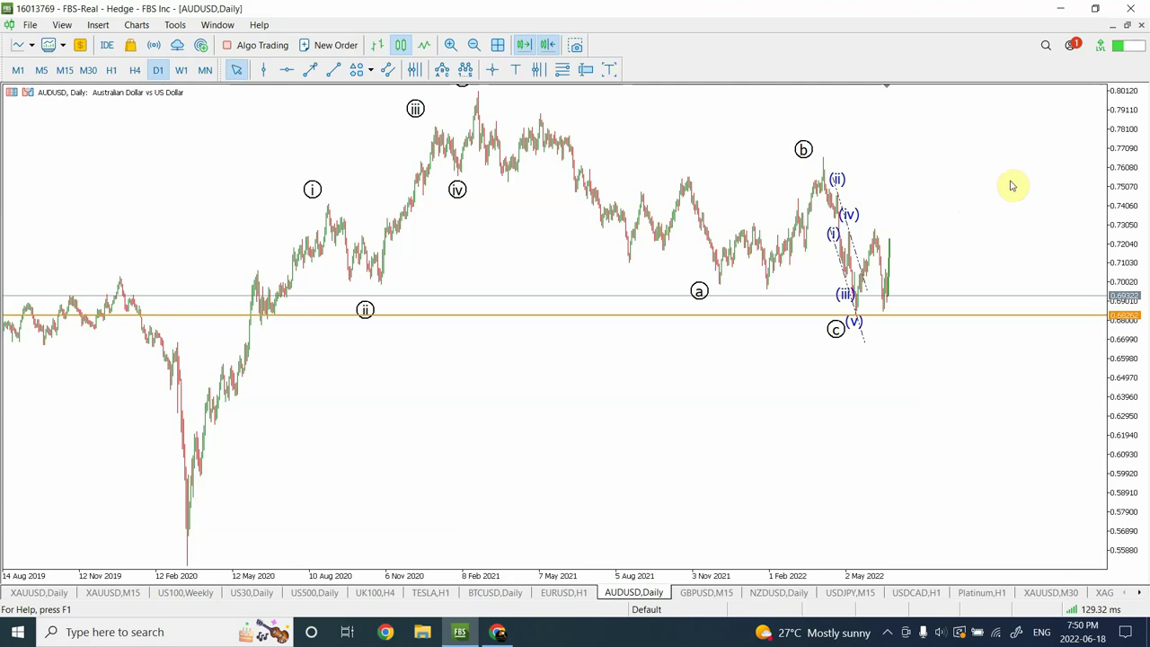
pyautogui.moveTo(1126, 190); pyautogui.dragTo(1122, 237)
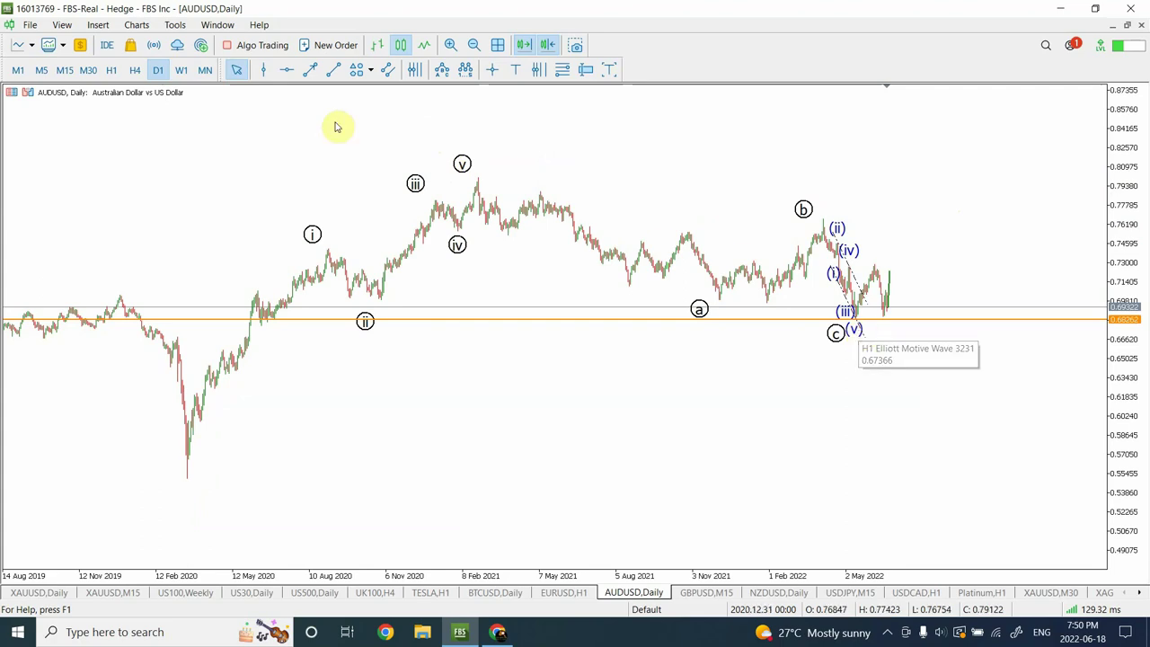
pyautogui.click(181, 70)
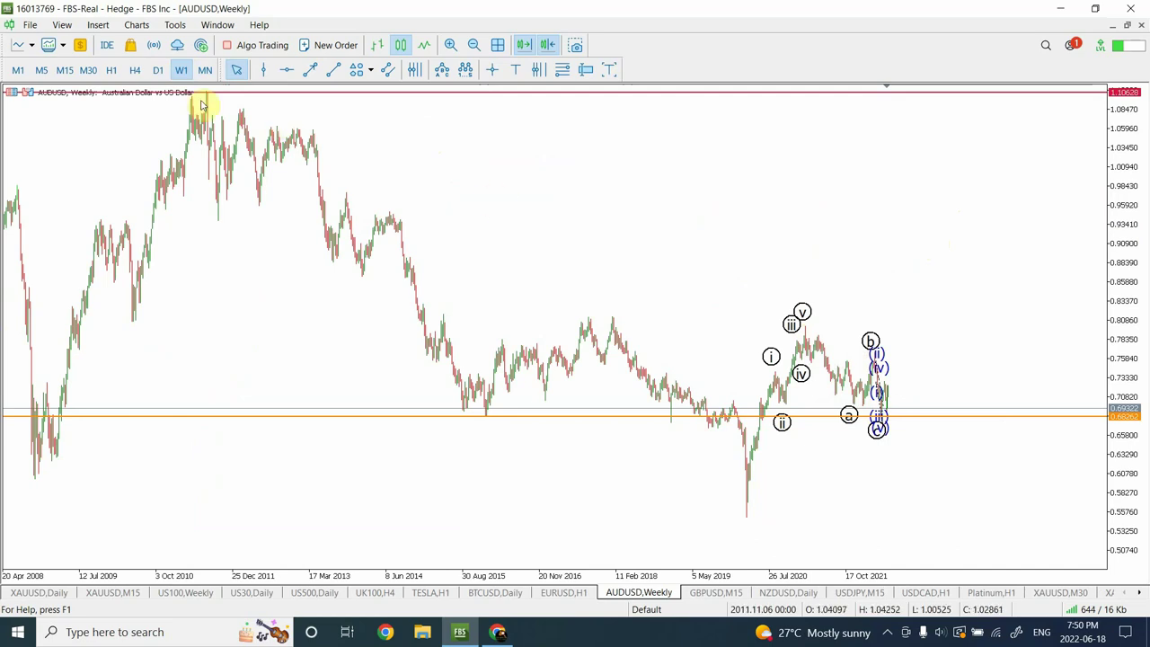
# Add orange horizontal levels near 0.864 and 0.95 on AUDUSD weekly, then open GBPUSD M15.
pyautogui.click(285, 70)
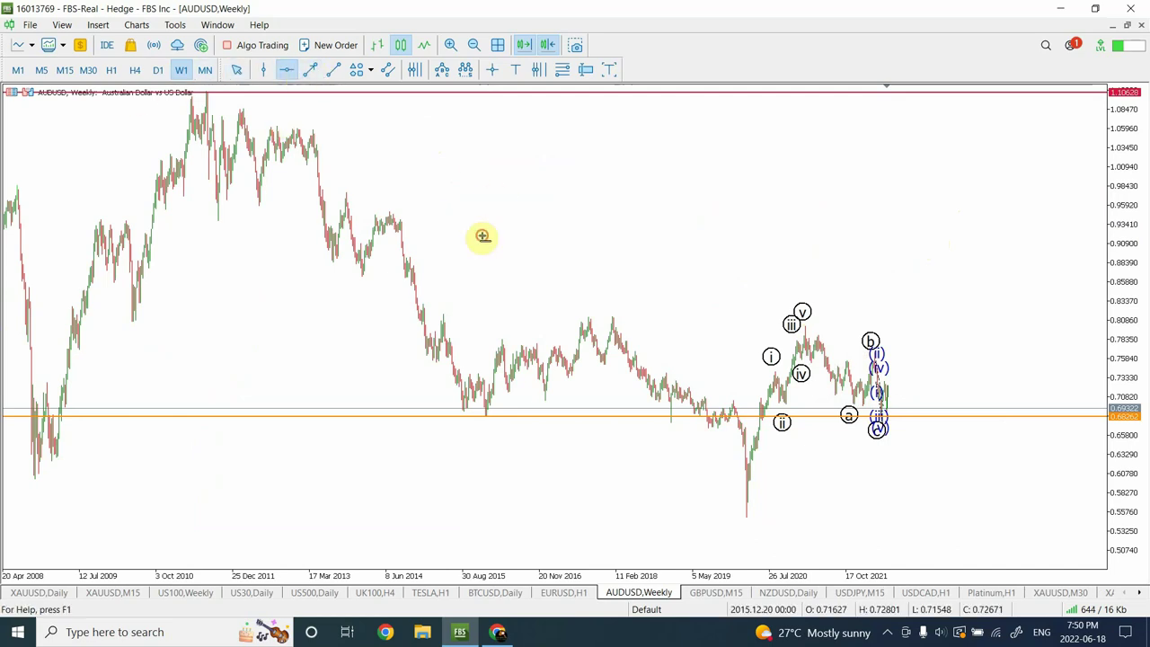
pyautogui.moveTo(482, 253); pyautogui.dragTo(486, 279)
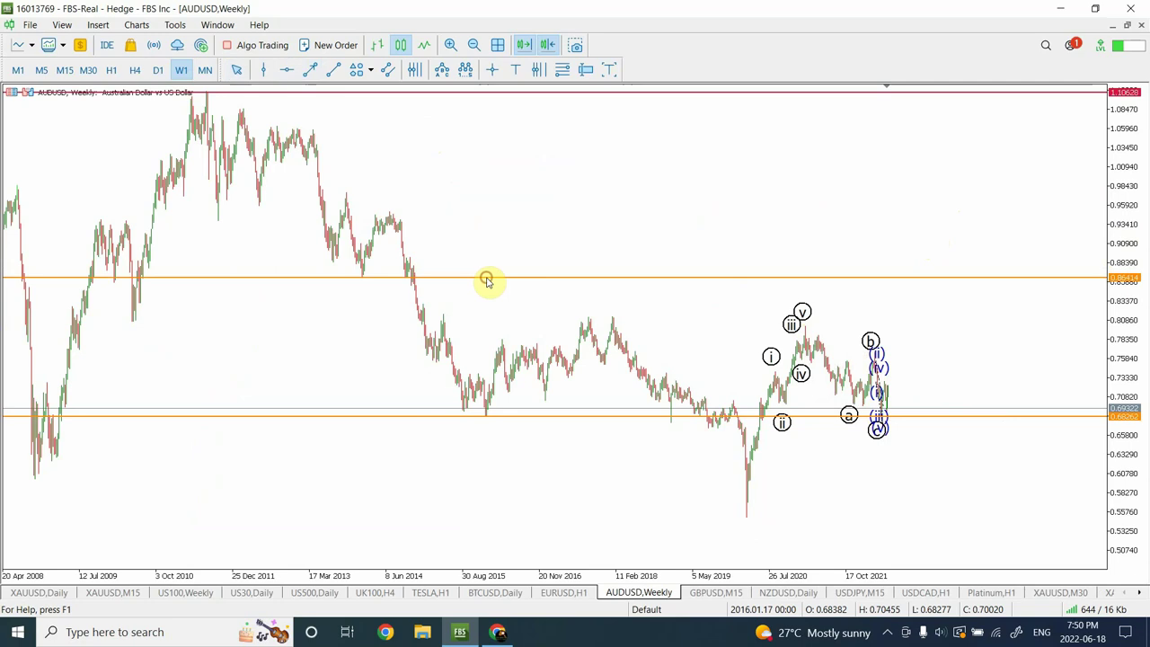
pyautogui.click(289, 70)
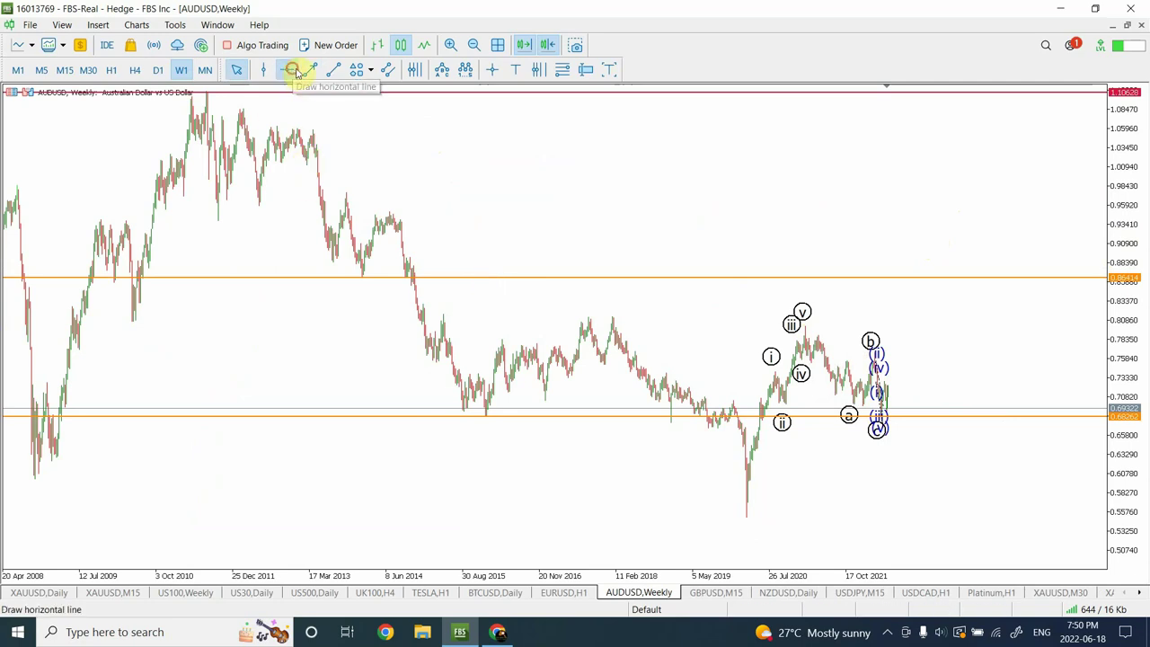
pyautogui.moveTo(445, 231); pyautogui.dragTo(461, 214)
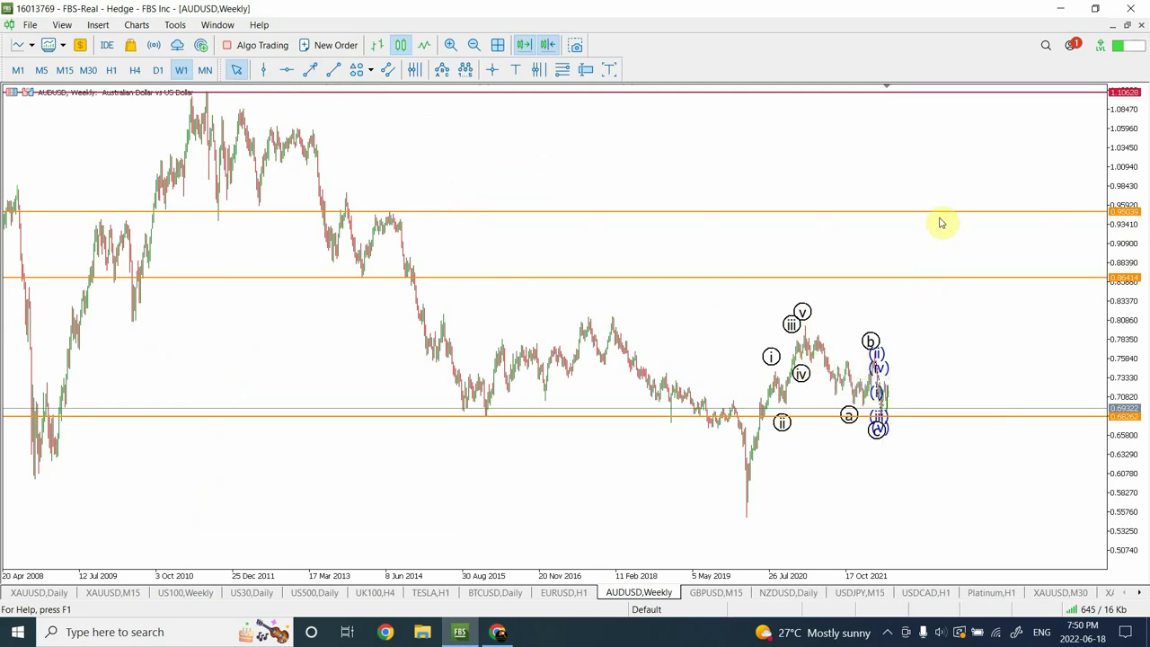
pyautogui.click(719, 593)
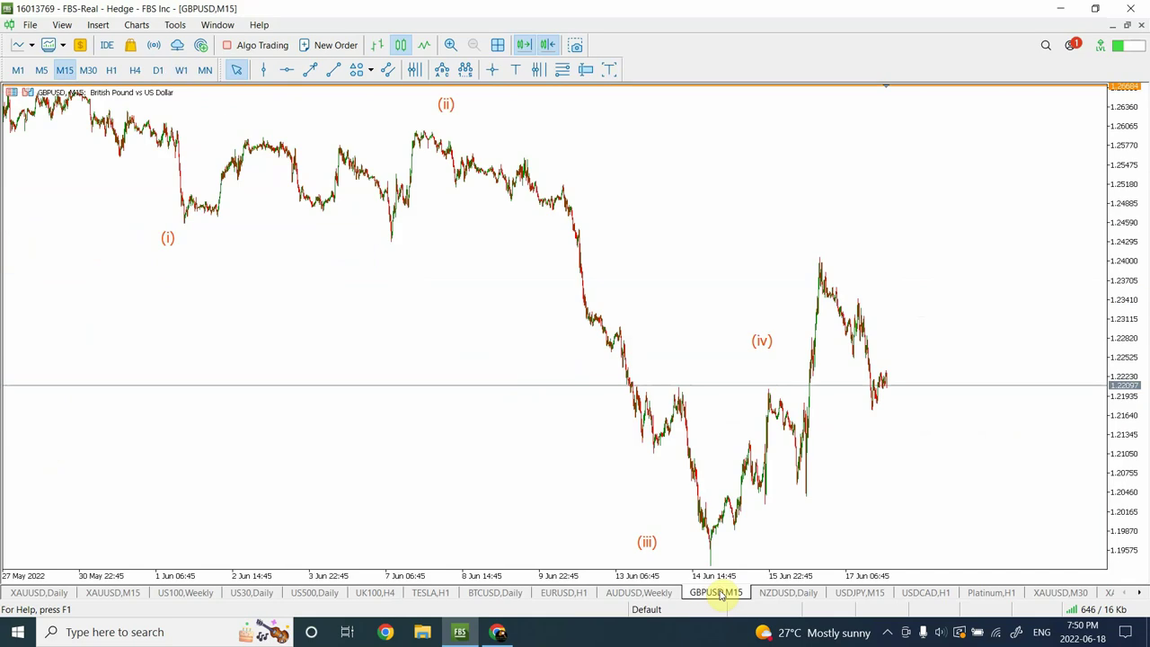
# Review the GBPUSD wave count on H1, H4, D1, H4, and return to H1.
pyautogui.click(111, 70)
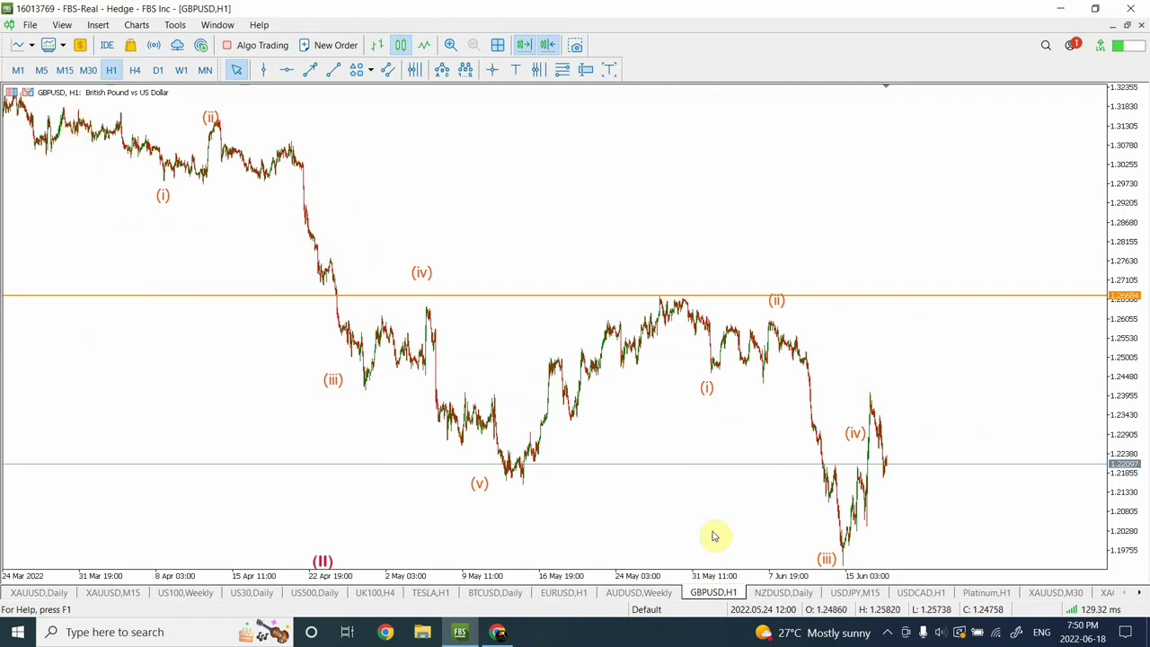
pyautogui.click(133, 71)
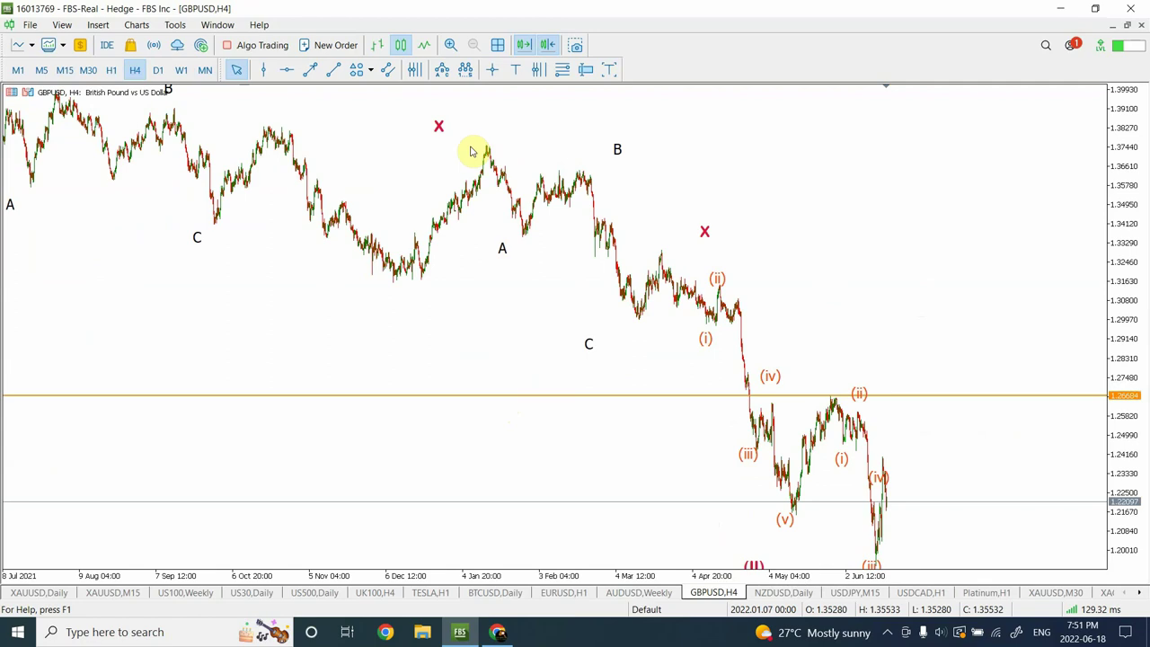
pyautogui.click(157, 70)
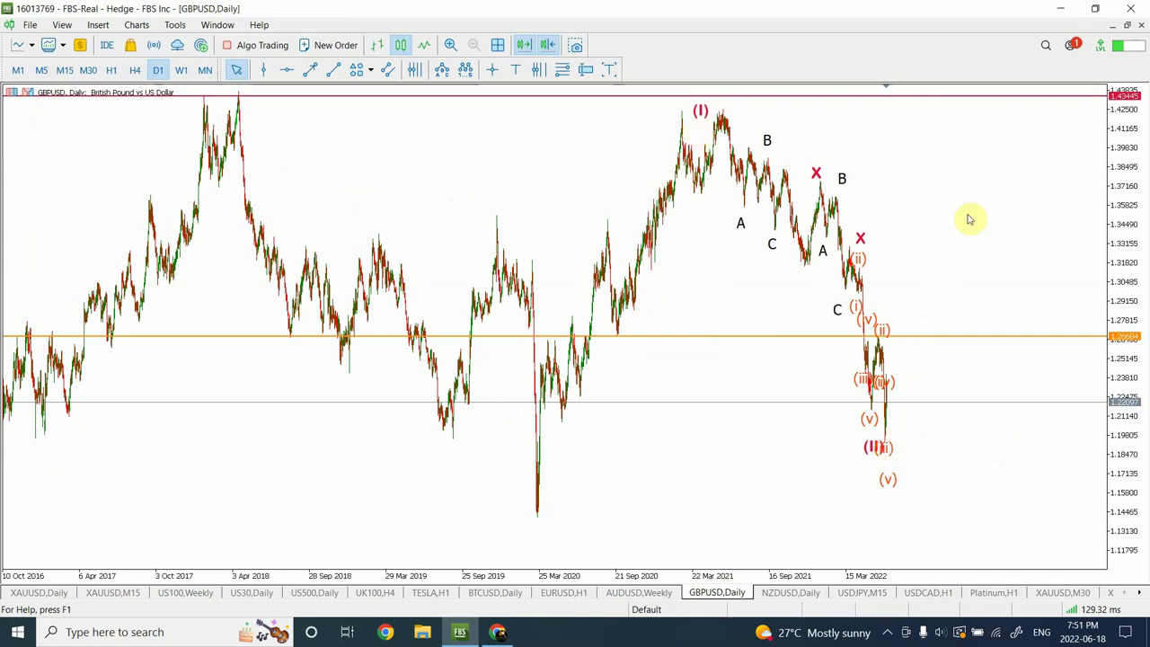
pyautogui.click(133, 71)
pyautogui.click(109, 71)
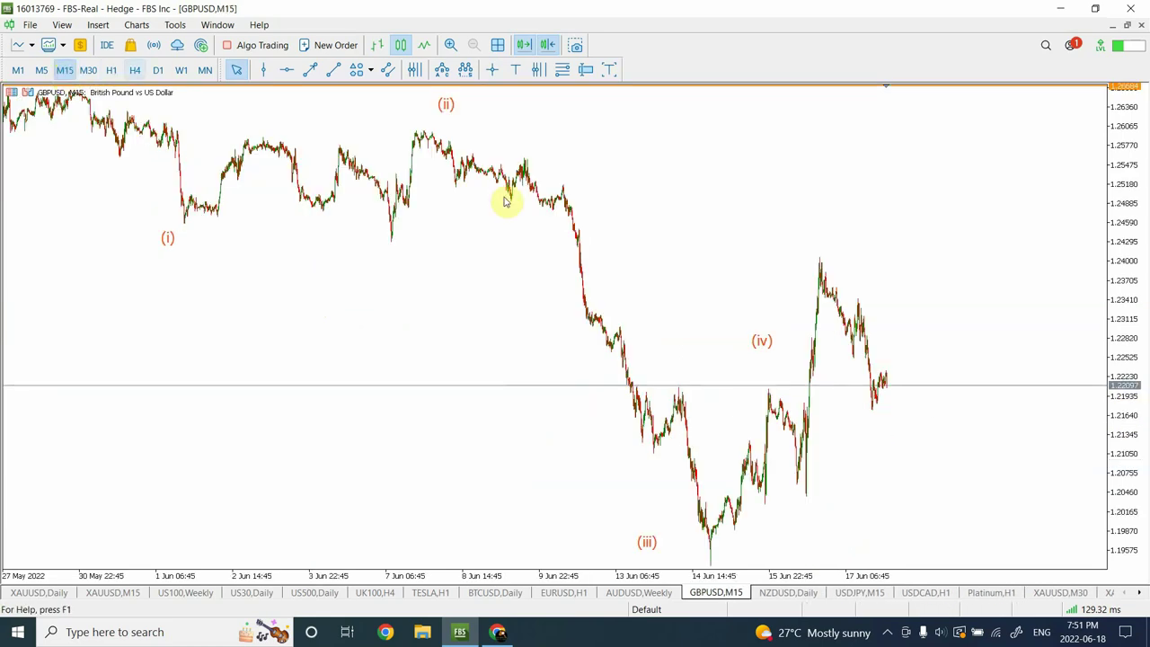
# Select the GBPUSD (i)–(iv) wave labels, scroll back and enable chart shift, then open NZDUSD daily.
pyautogui.doubleClick(762, 342)
pyautogui.press('pageup')
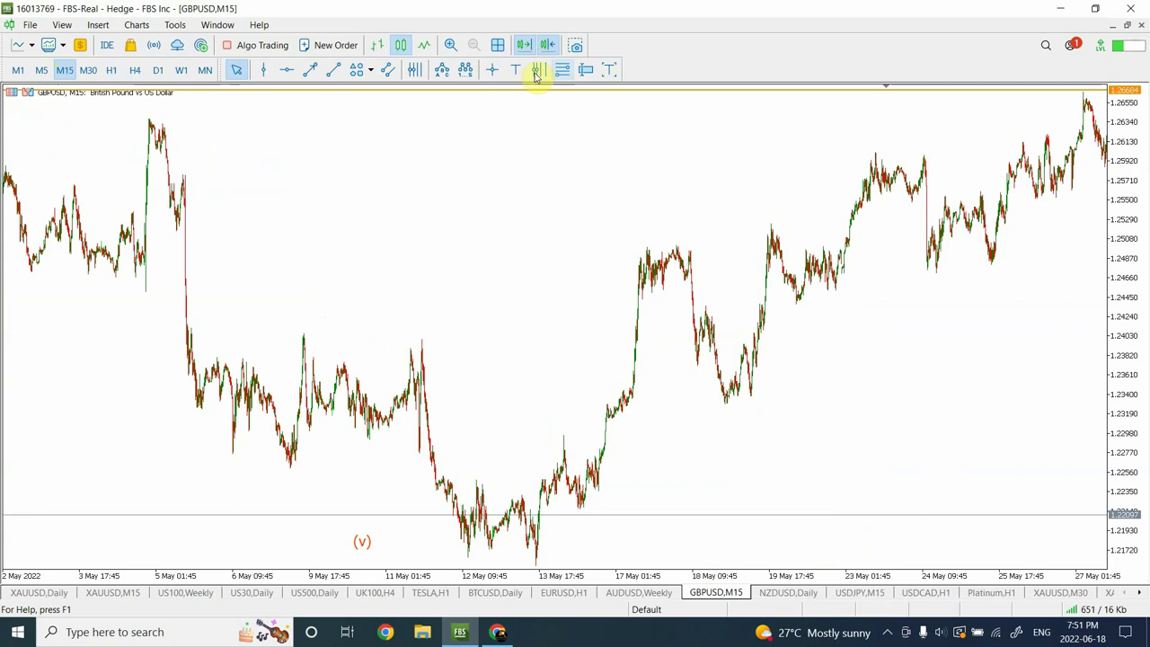
pyautogui.click(549, 44)
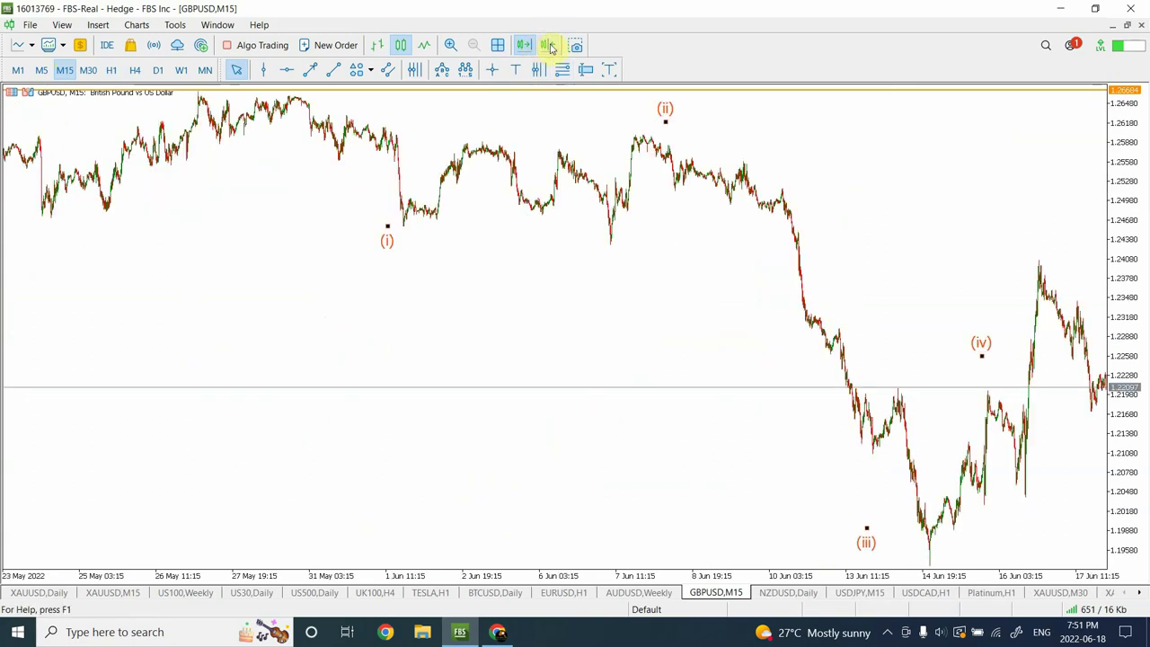
pyautogui.click(549, 45)
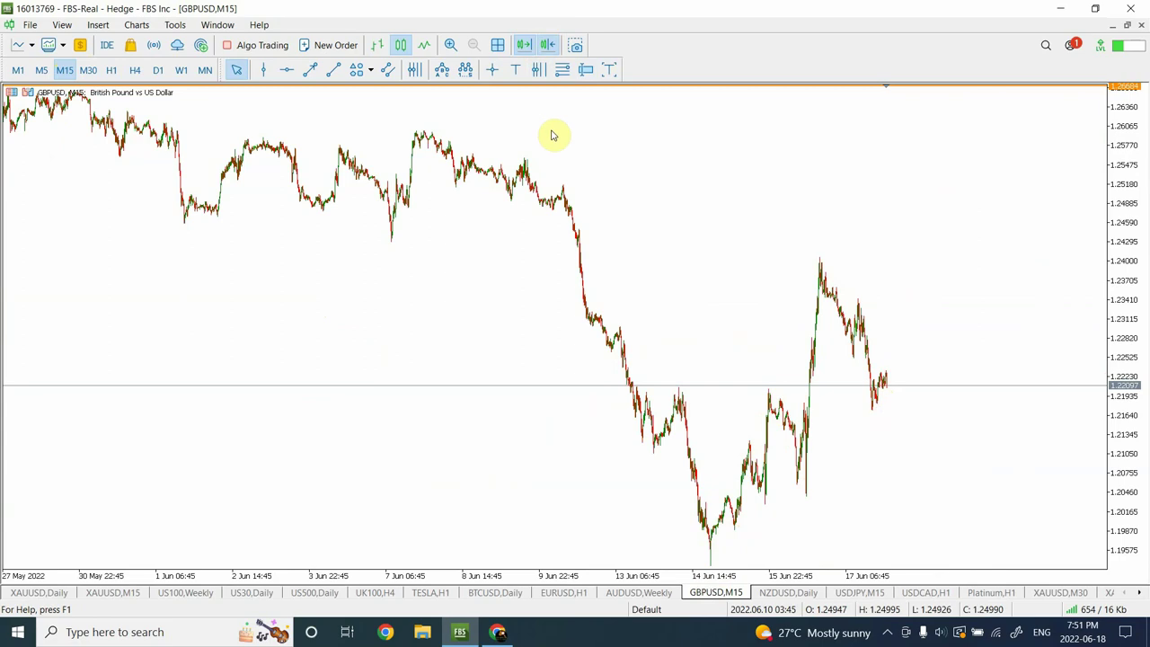
pyautogui.click(765, 593)
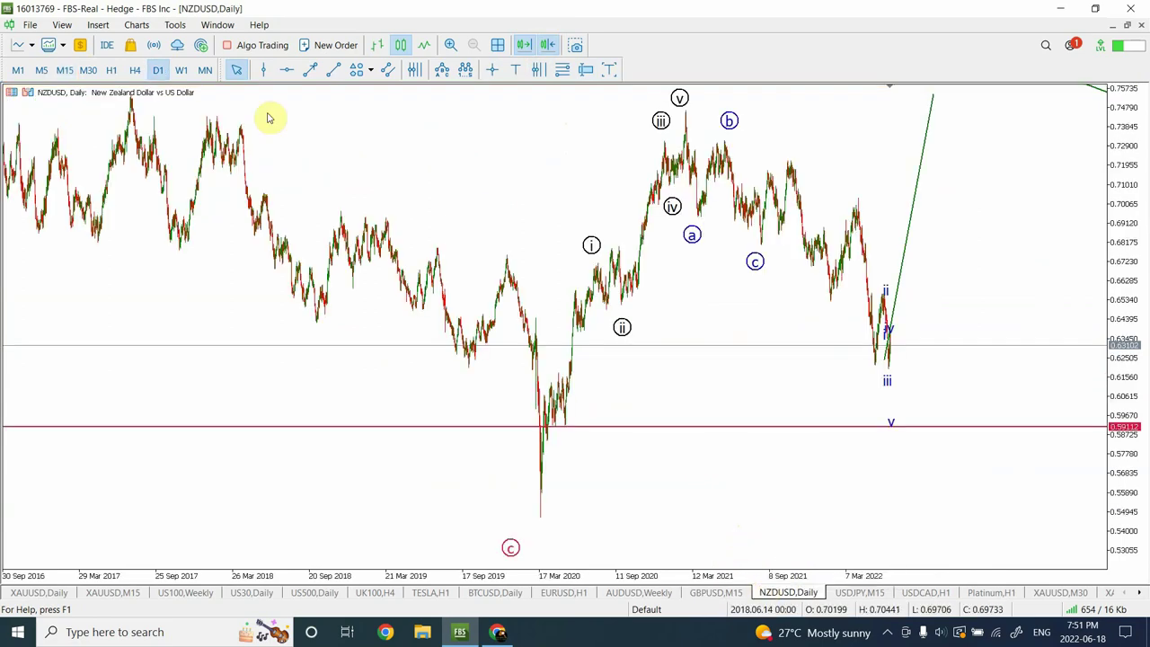
# Follow NZDUSD down through H4, H1 and M15, then switch to the USDJPY M15 chart.
pyautogui.click(134, 70)
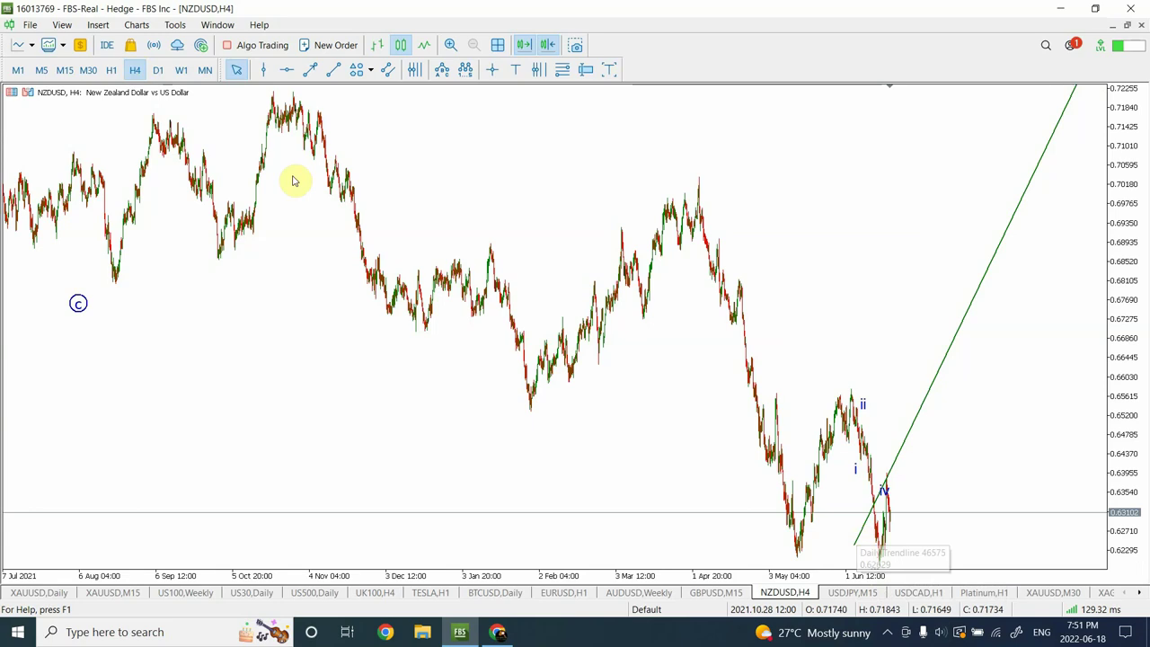
pyautogui.click(110, 70)
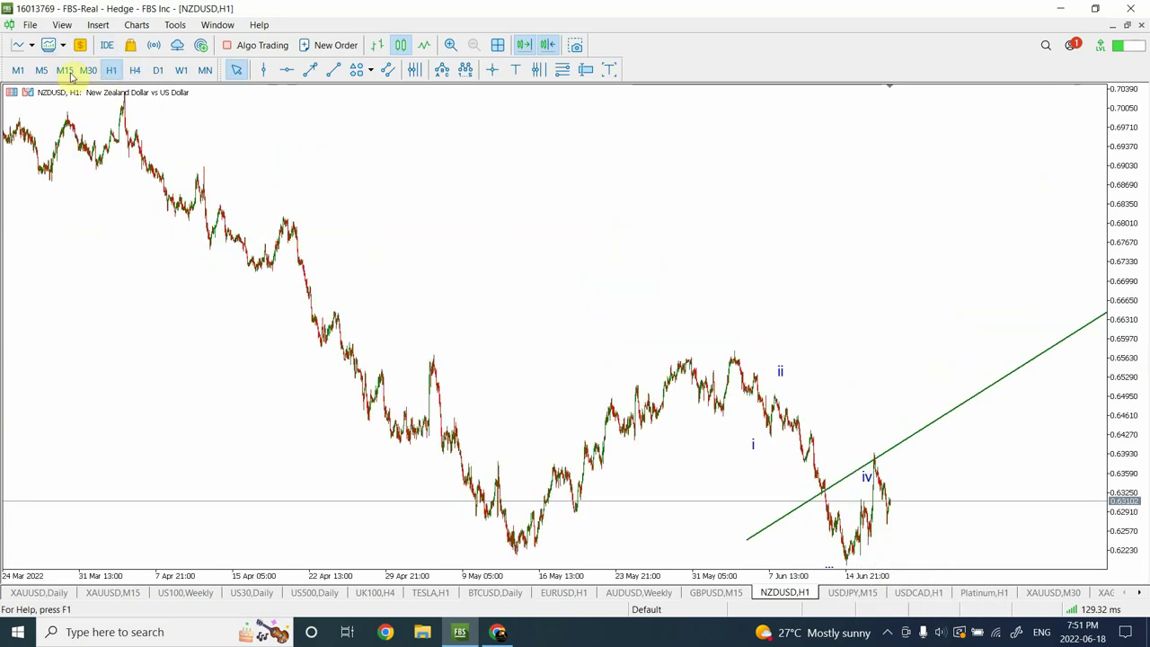
pyautogui.click(67, 72)
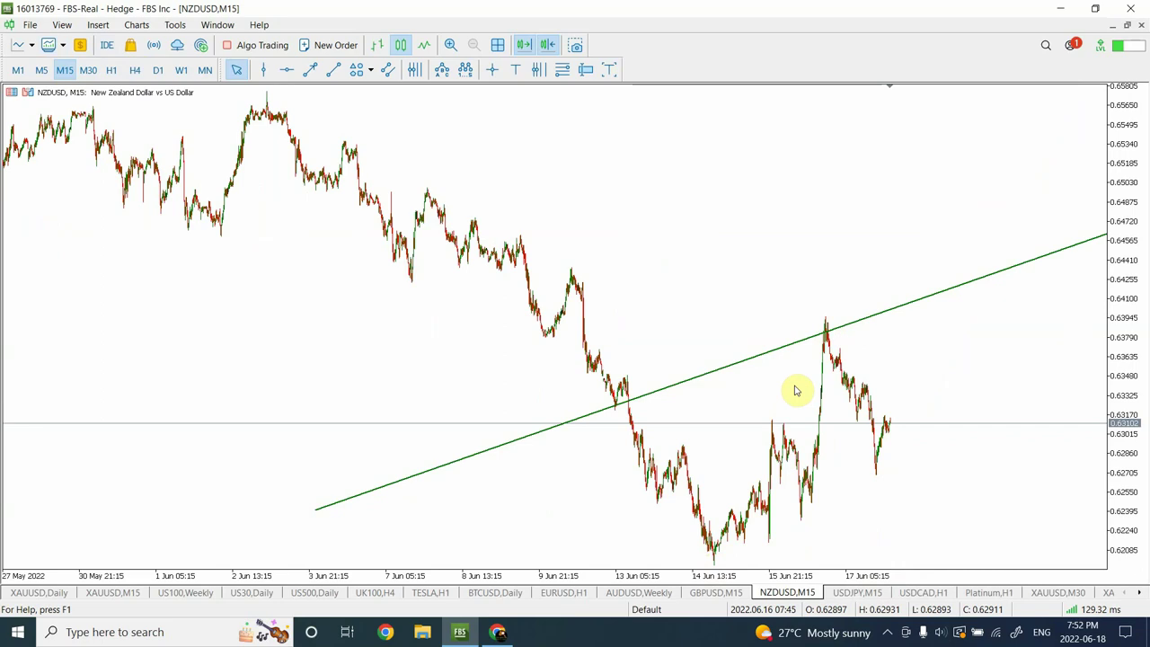
pyautogui.click(858, 593)
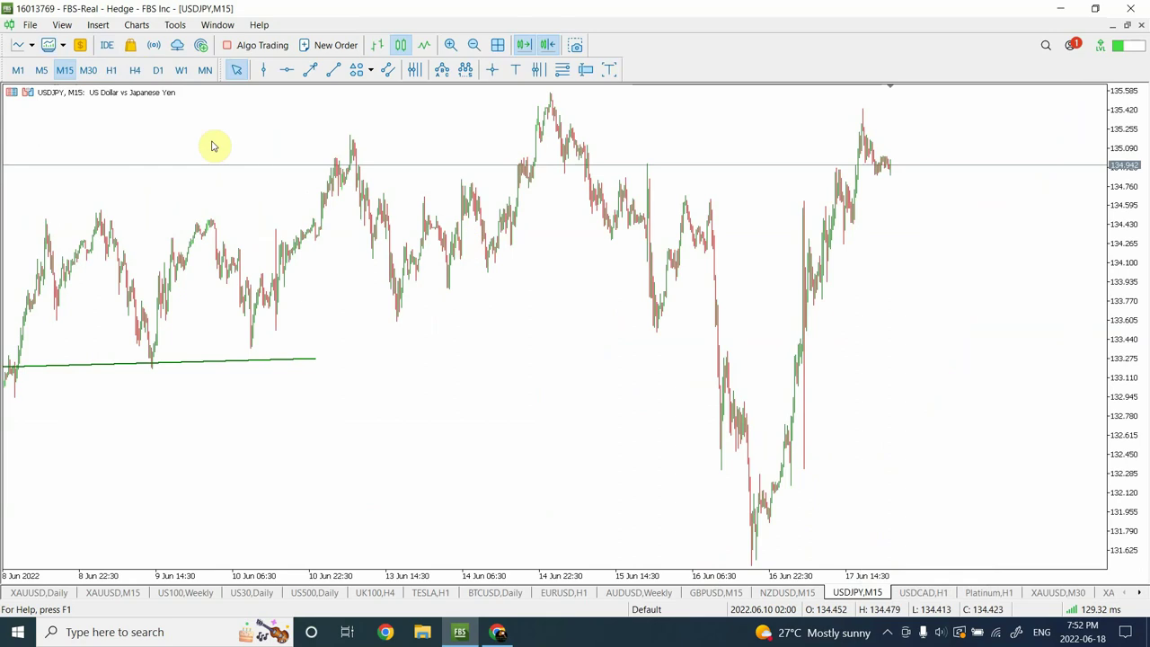
# Step USDJPY through H1, H4, D1 and W1 to monthly, then mark a horizontal level at the latest high.
pyautogui.click(112, 70)
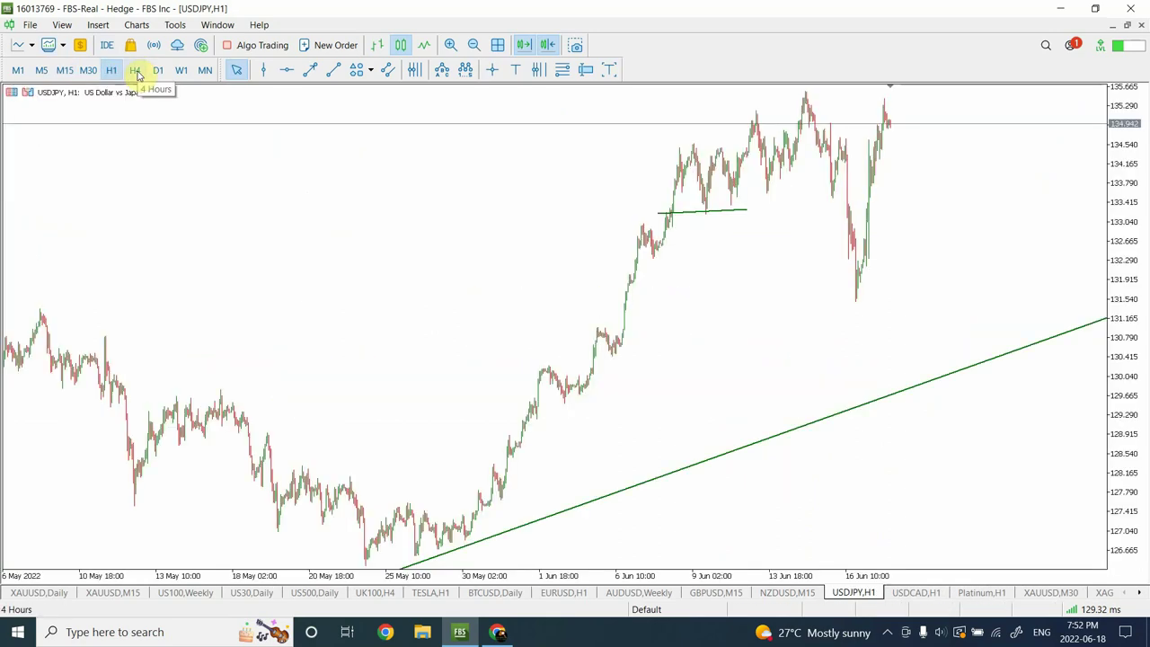
pyautogui.click(135, 70)
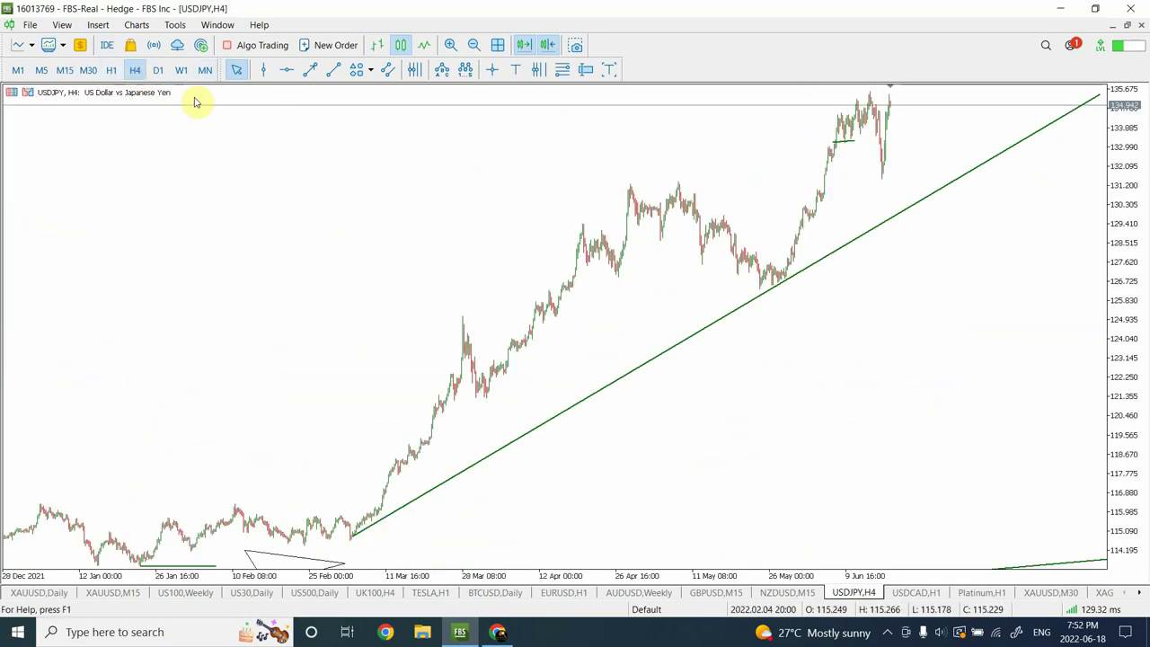
pyautogui.click(159, 72)
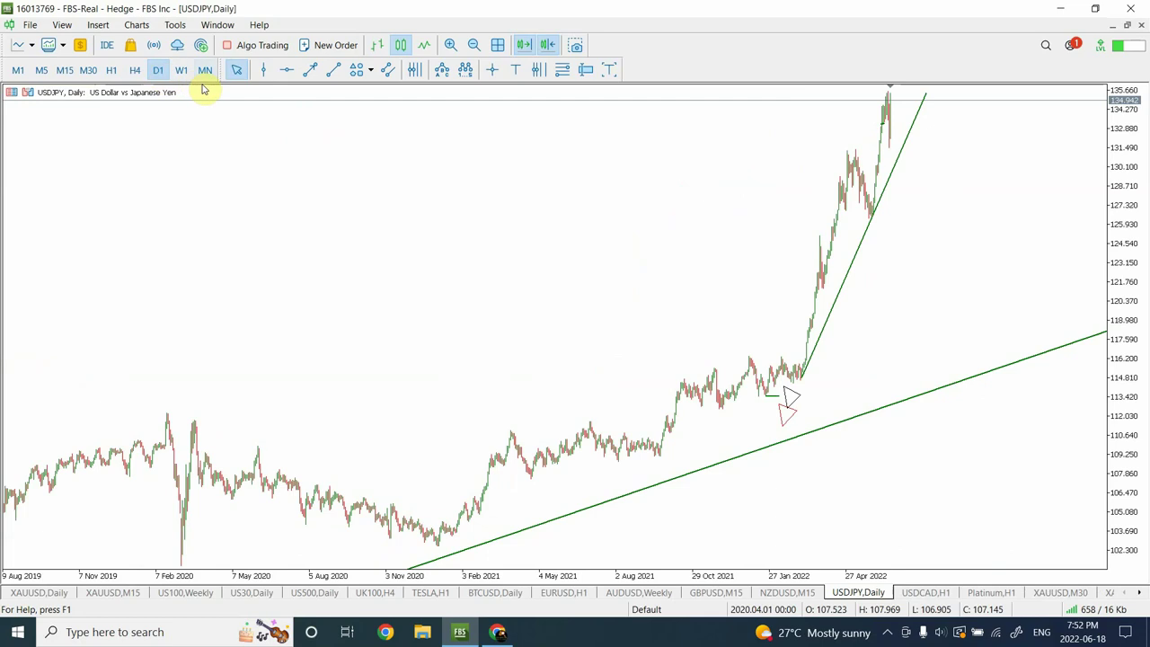
pyautogui.click(183, 72)
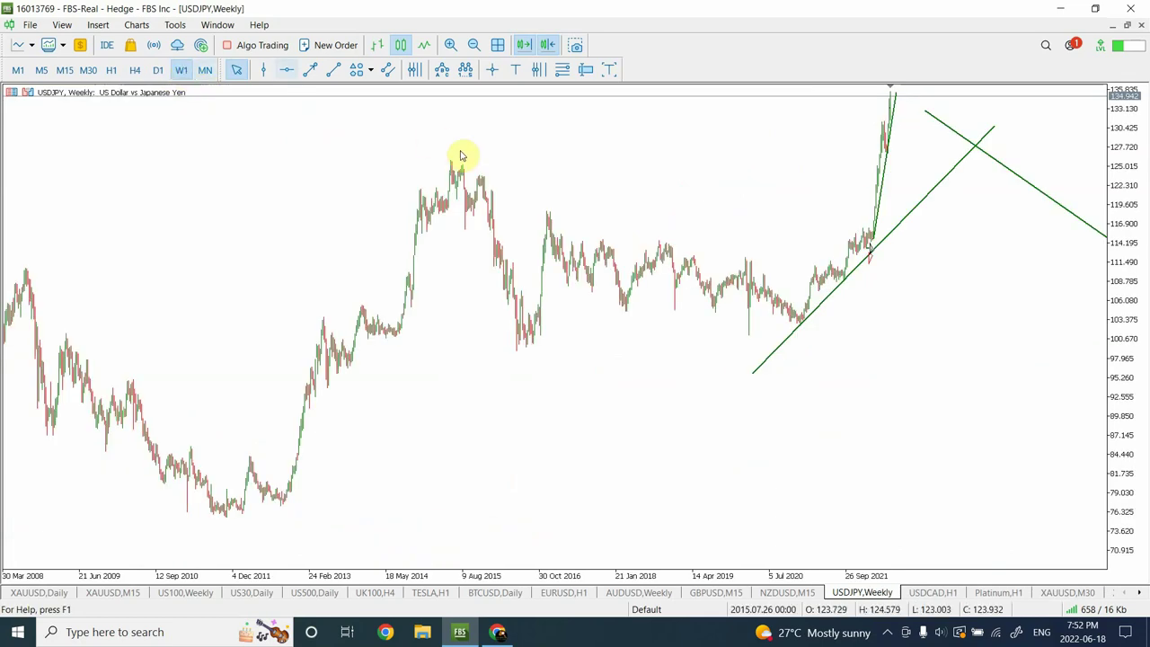
pyautogui.click(206, 72)
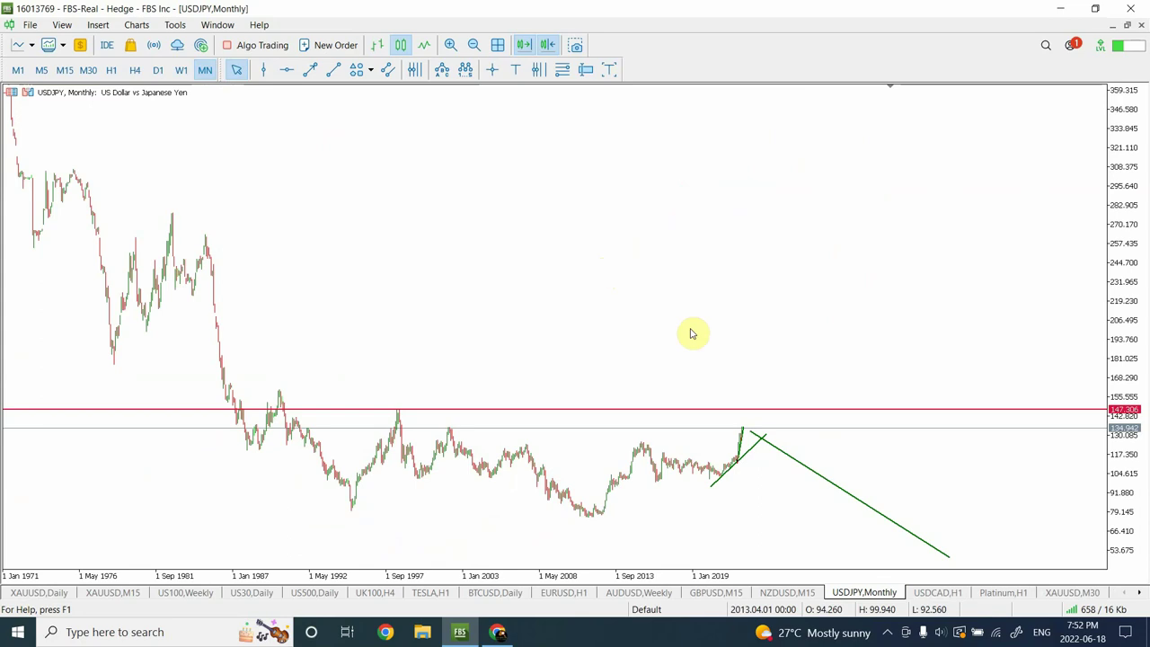
pyautogui.click(286, 69)
pyautogui.click(508, 436)
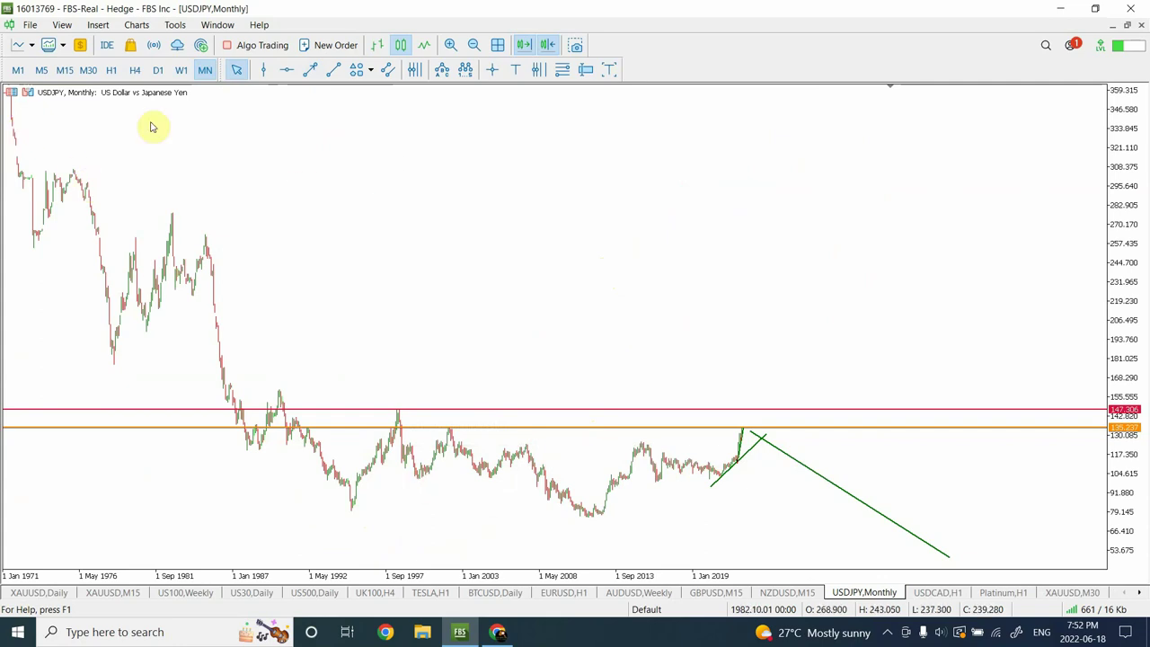
# Step USDJPY from weekly through daily back to the 4-hour timeframe.
pyautogui.click(182, 72)
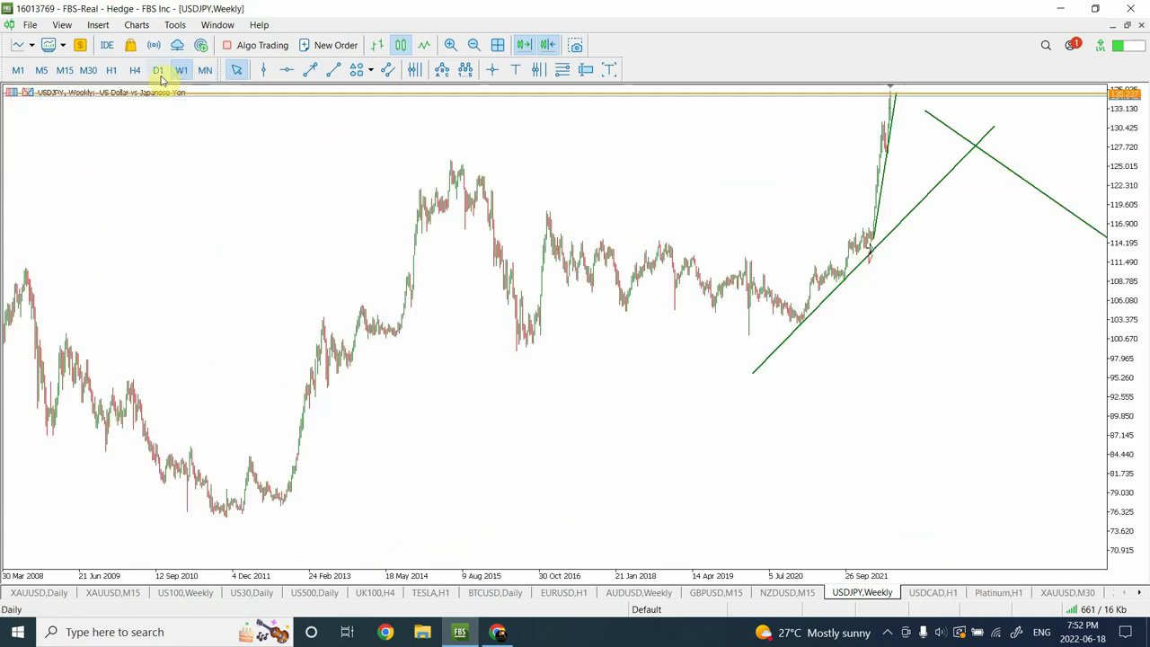
pyautogui.click(159, 72)
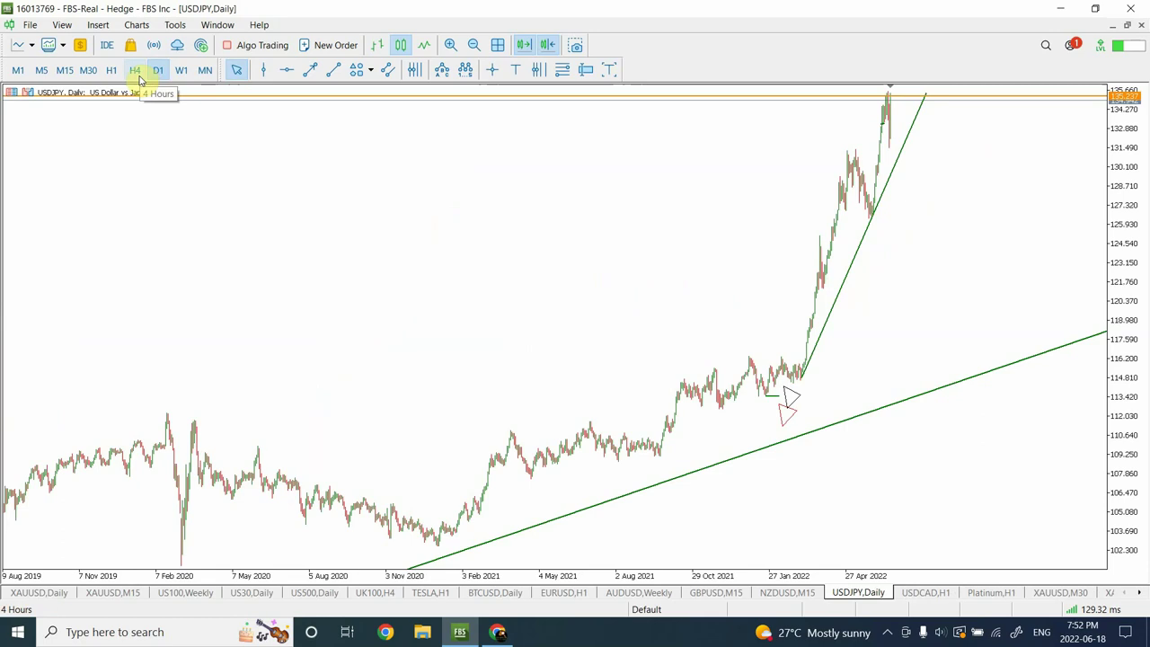
pyautogui.click(136, 72)
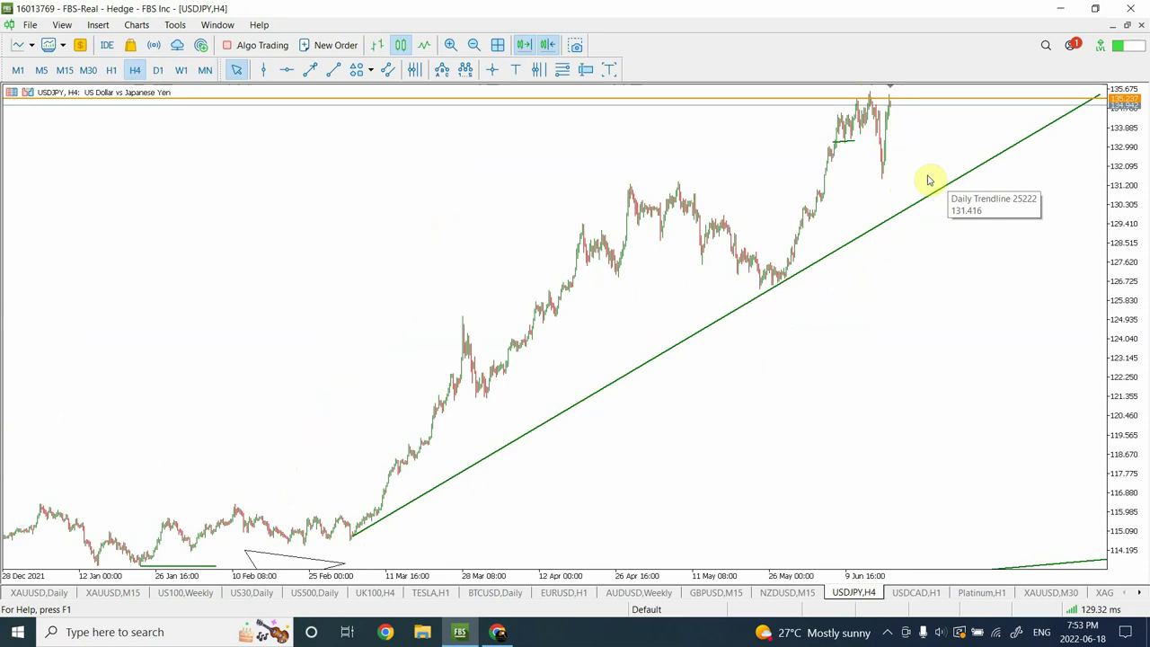
# On the zoomed-in USDJPY hourly chart, drag the orange level up to the 14 Jun high near 135.5.
pyautogui.click(181, 72)
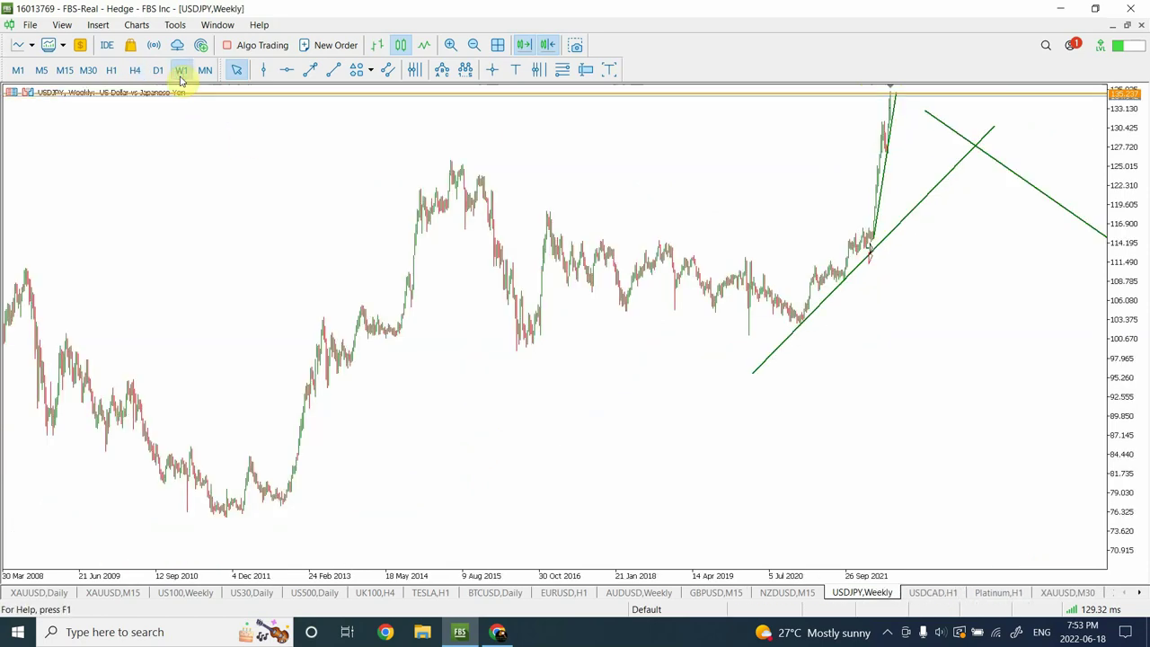
pyautogui.click(476, 45)
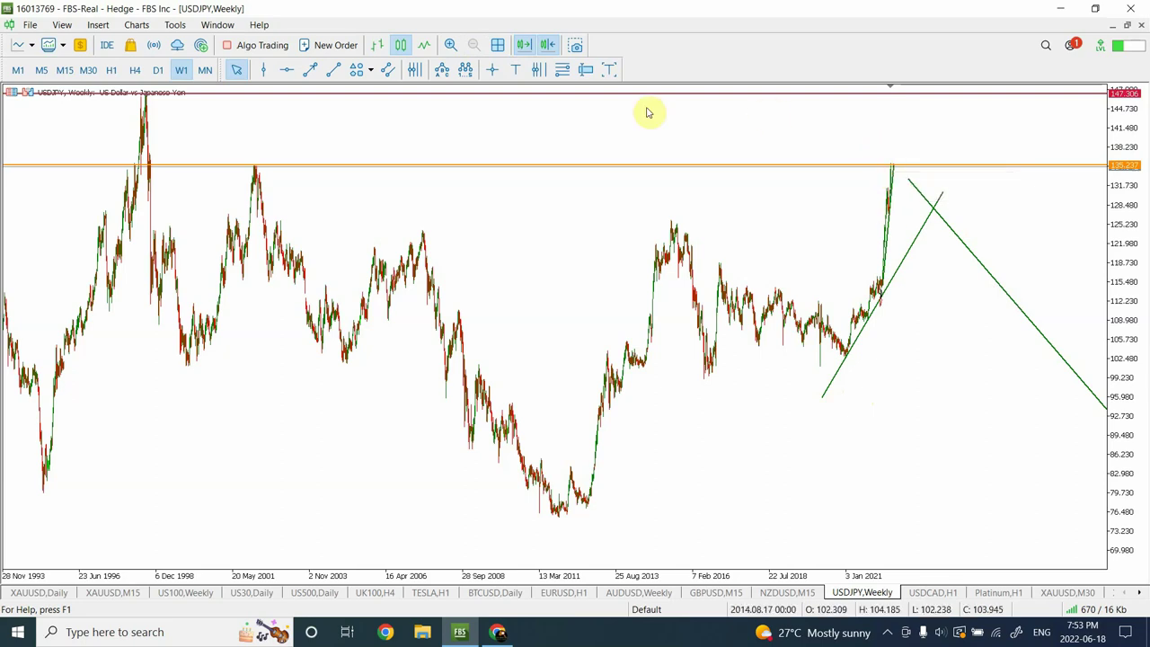
pyautogui.click(155, 71)
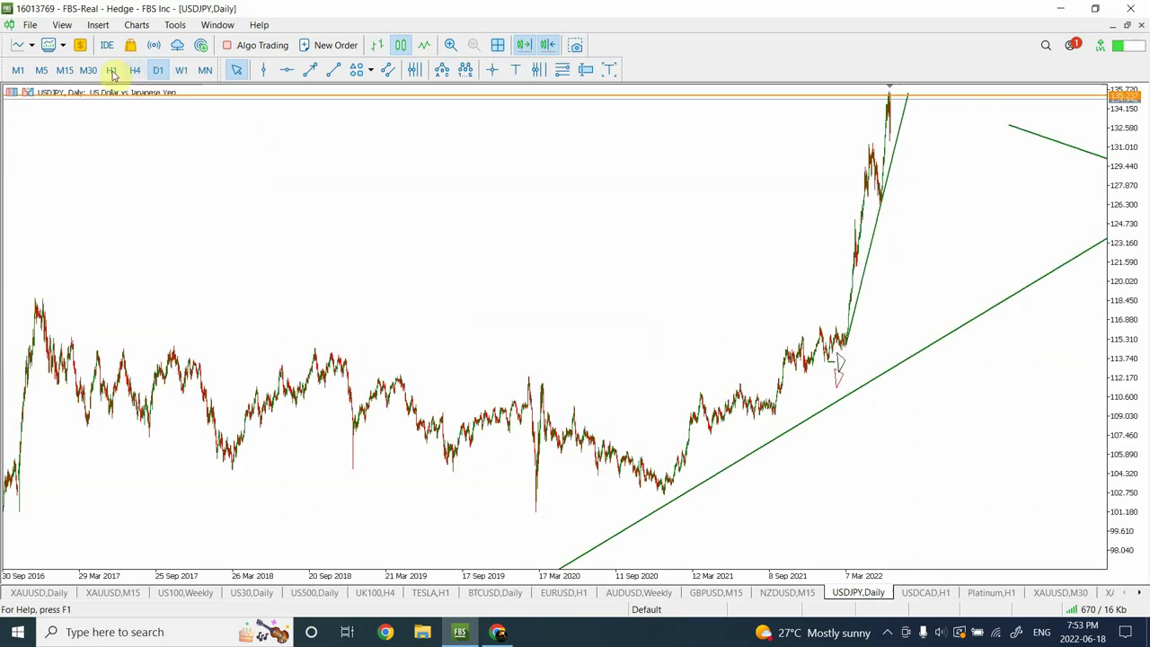
pyautogui.click(112, 71)
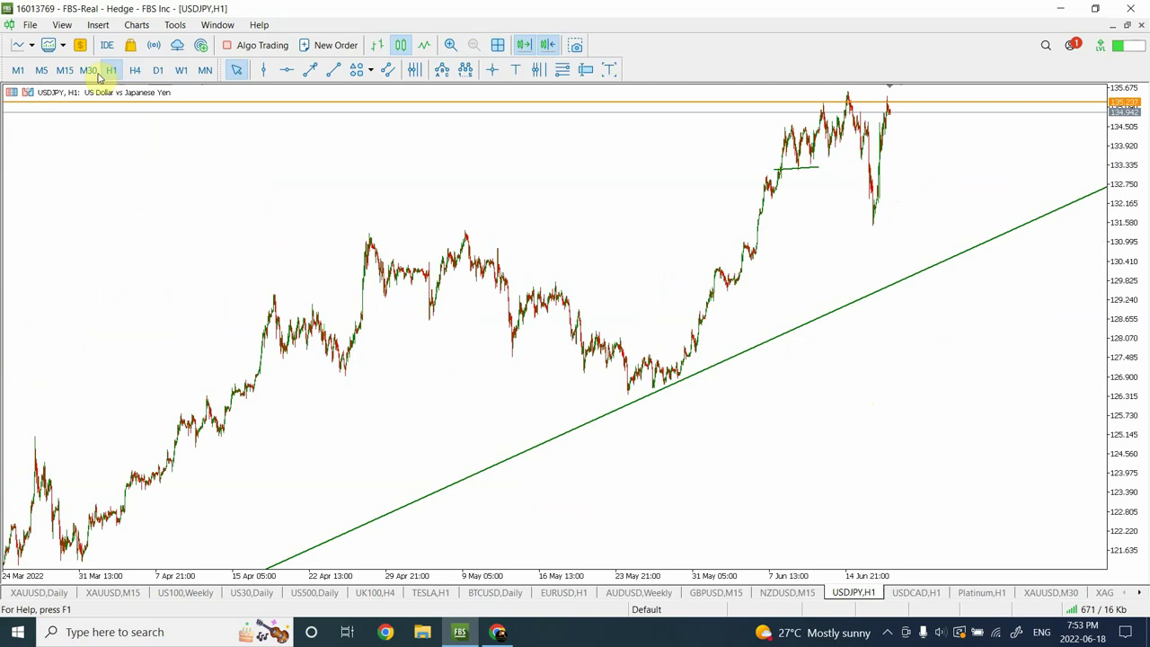
pyautogui.click(450, 45)
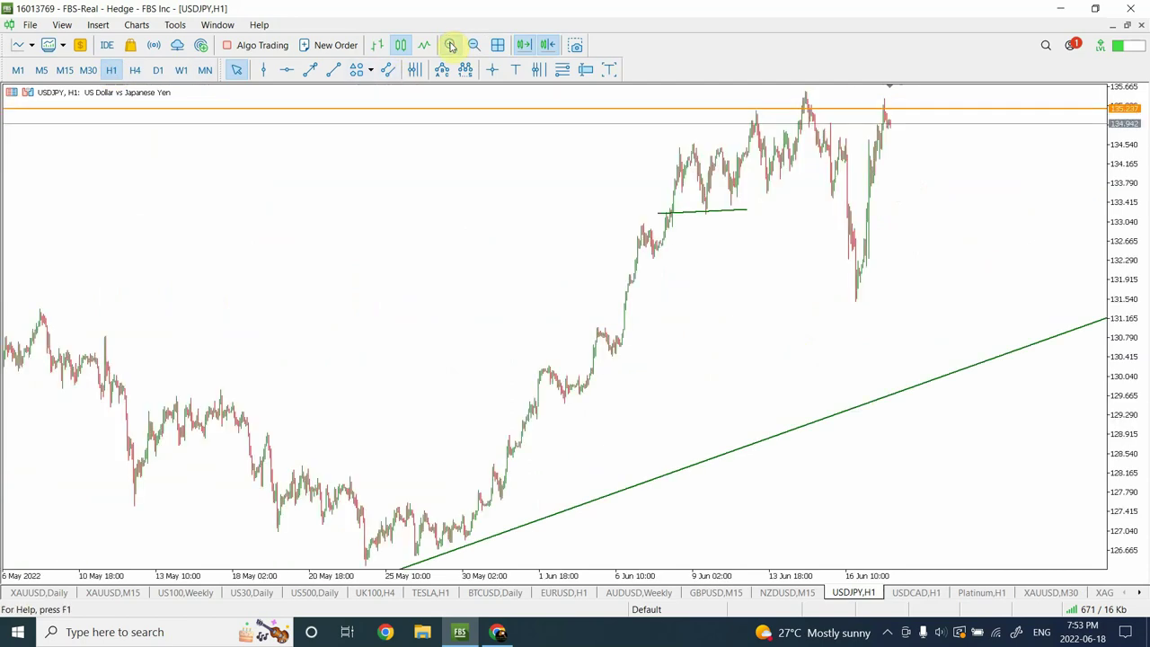
pyautogui.click(450, 45)
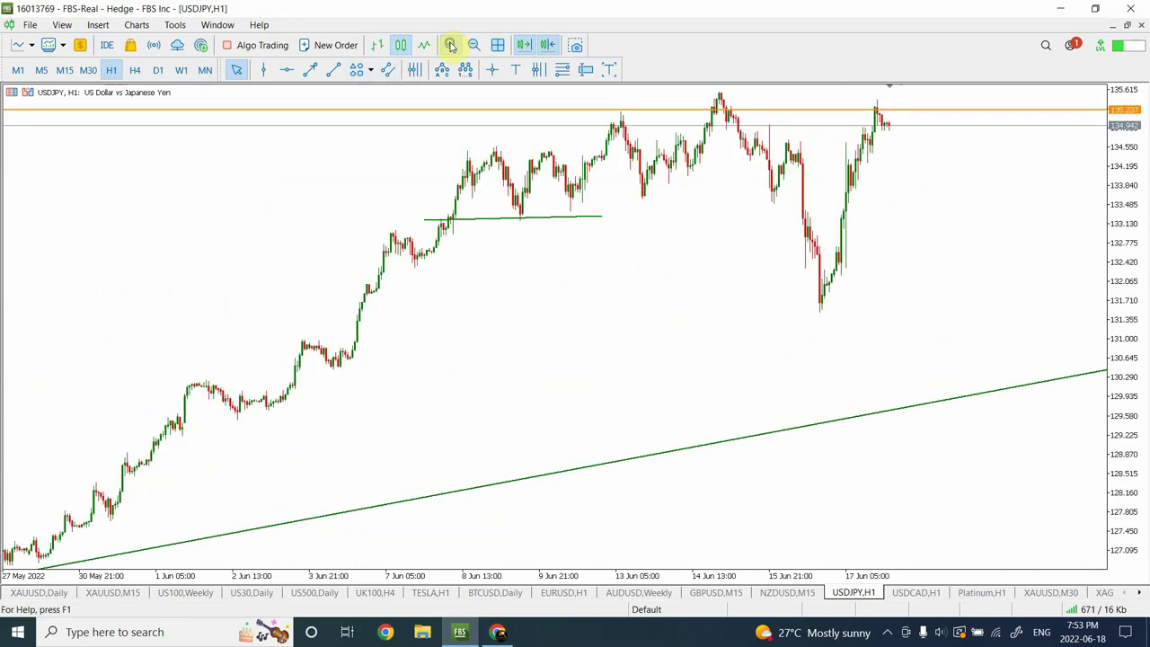
pyautogui.click(770, 111)
pyautogui.moveTo(770, 112); pyautogui.dragTo(778, 92)
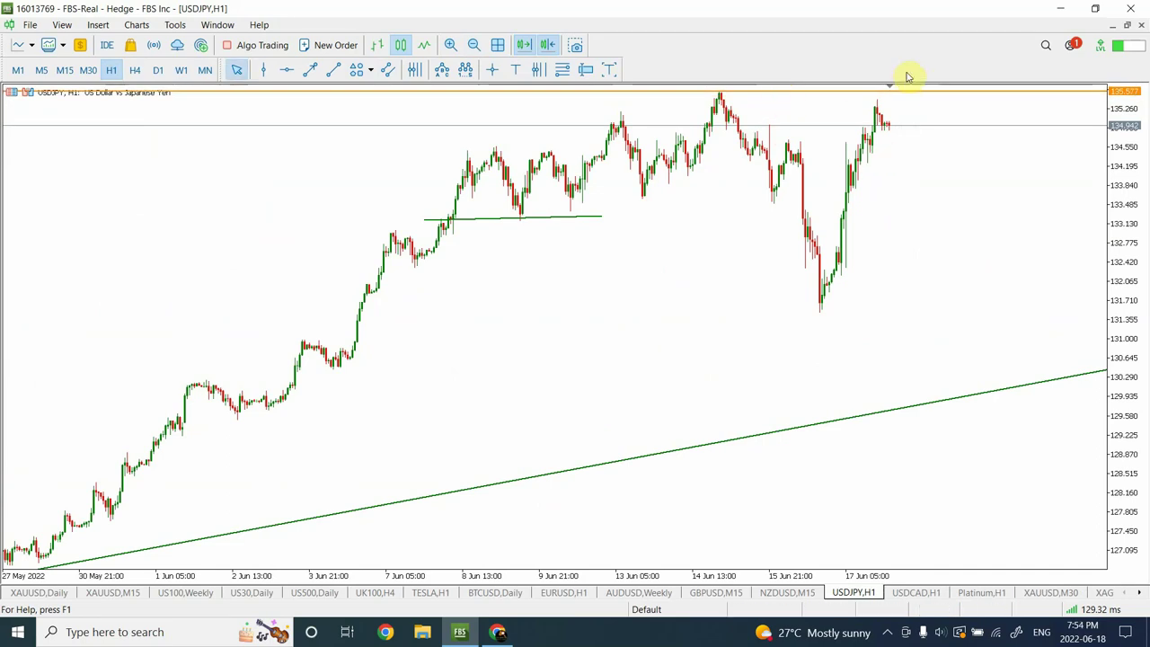
# Zoom out on the USDJPY 4-hour chart so bars back to July 2021 are visible.
pyautogui.click(472, 46)
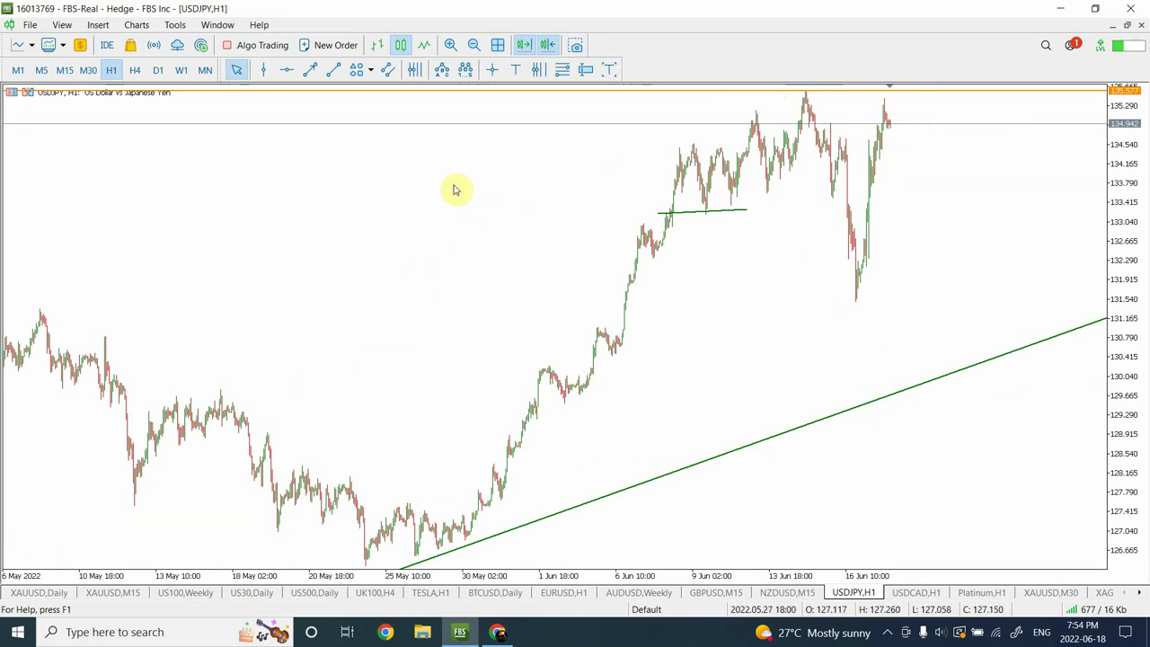
pyautogui.click(135, 71)
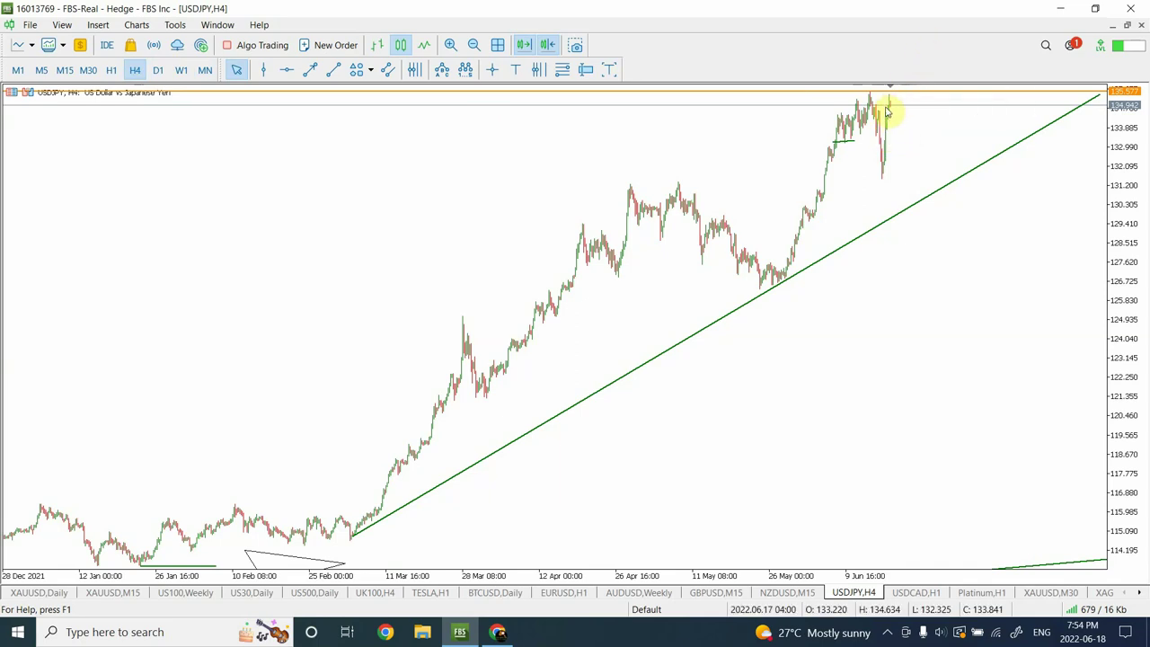
pyautogui.click(476, 45)
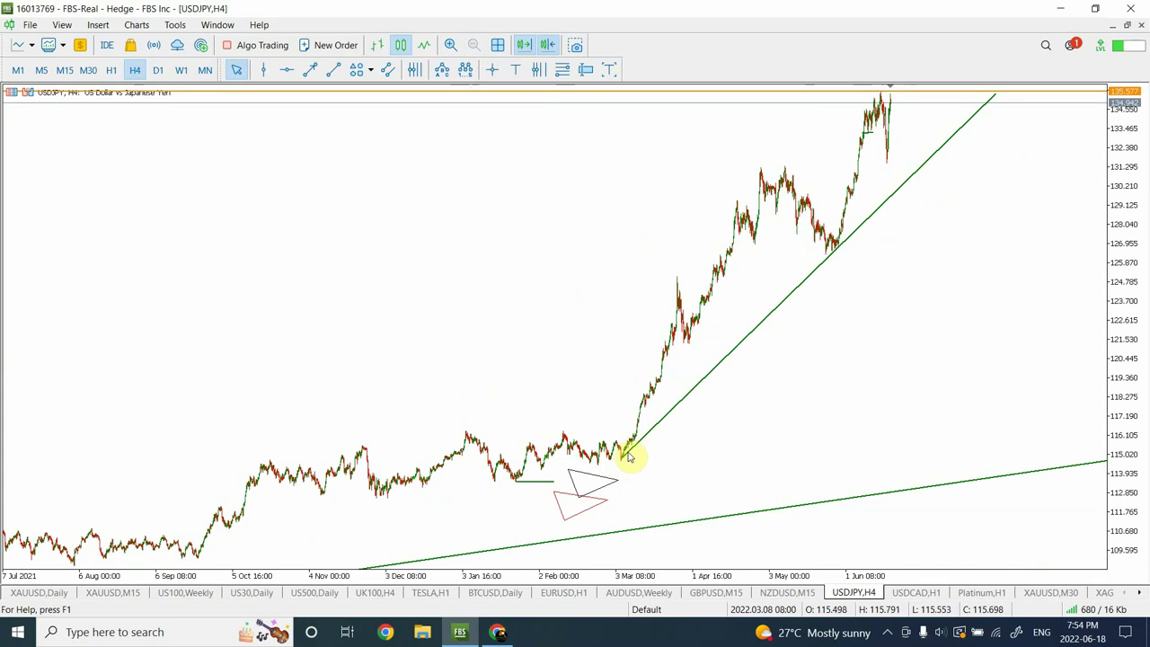
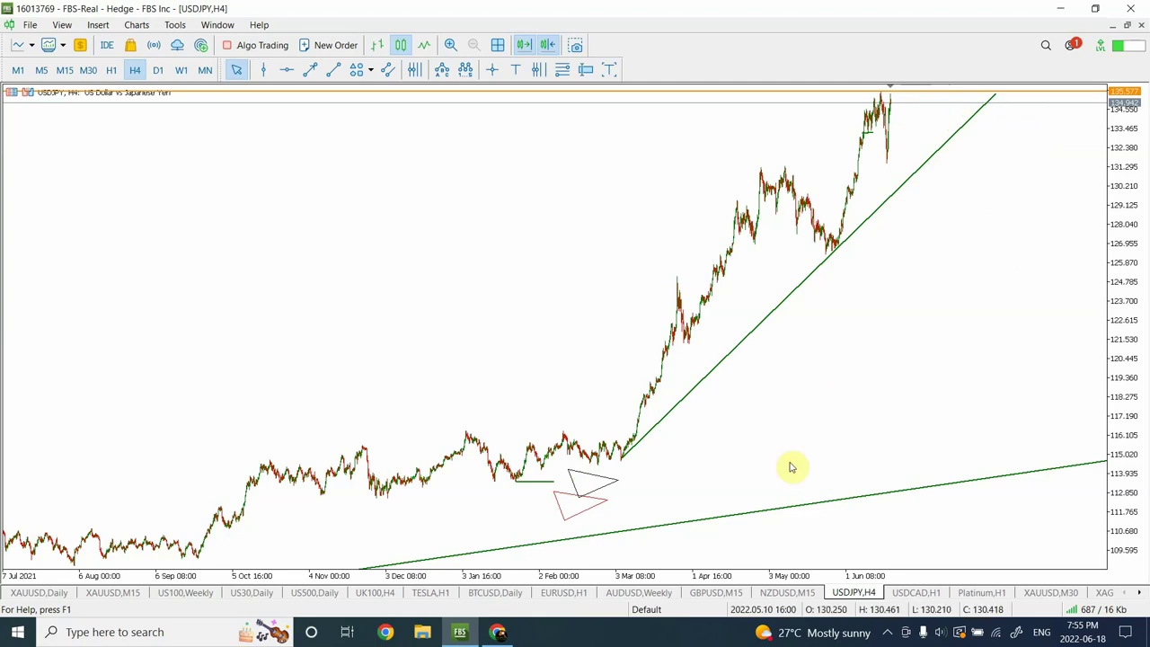
# Review USDCAD on the 4-hour and daily timeframes, then step down through H1 to M15.
pyautogui.click(917, 593)
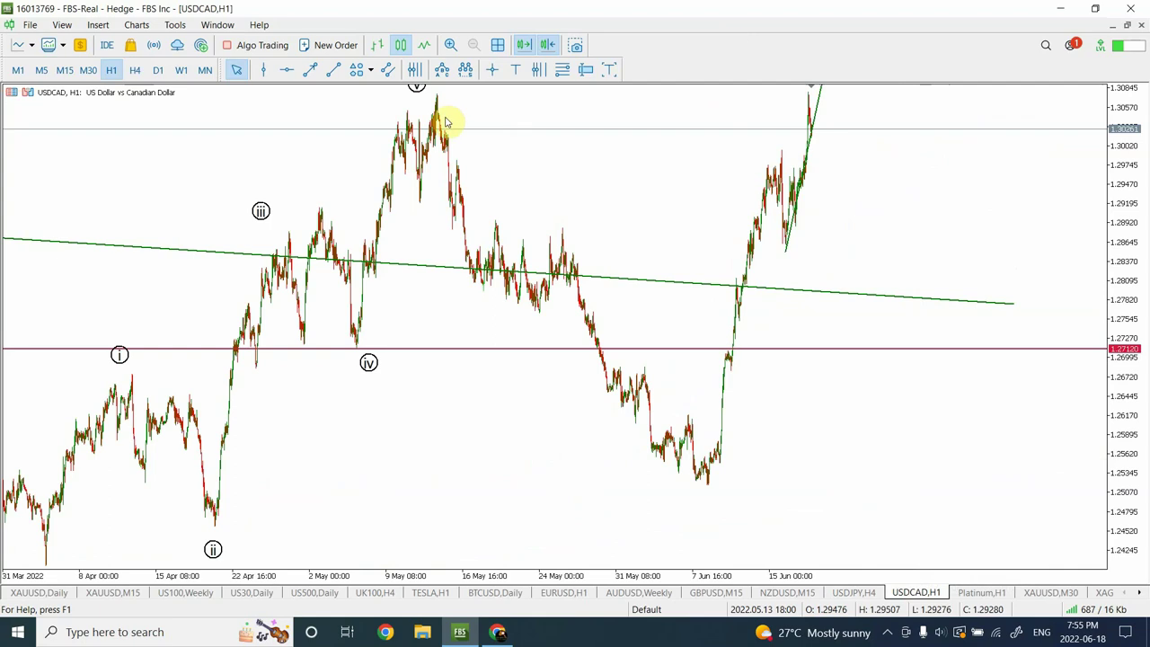
pyautogui.click(819, 102)
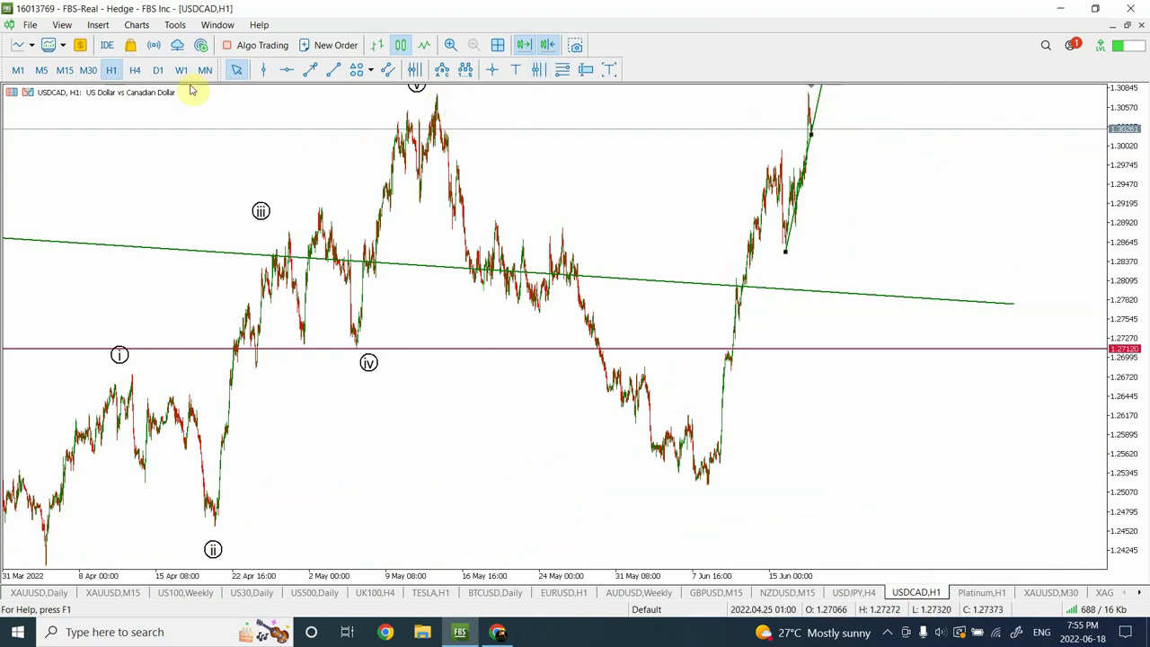
pyautogui.click(135, 71)
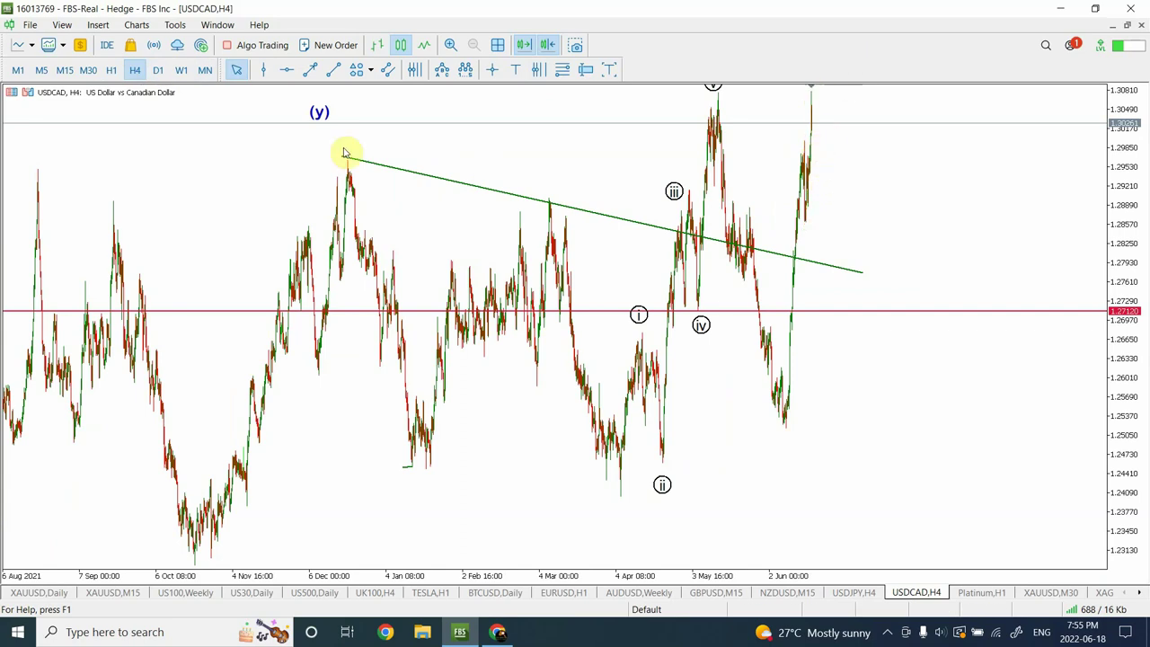
pyautogui.click(159, 71)
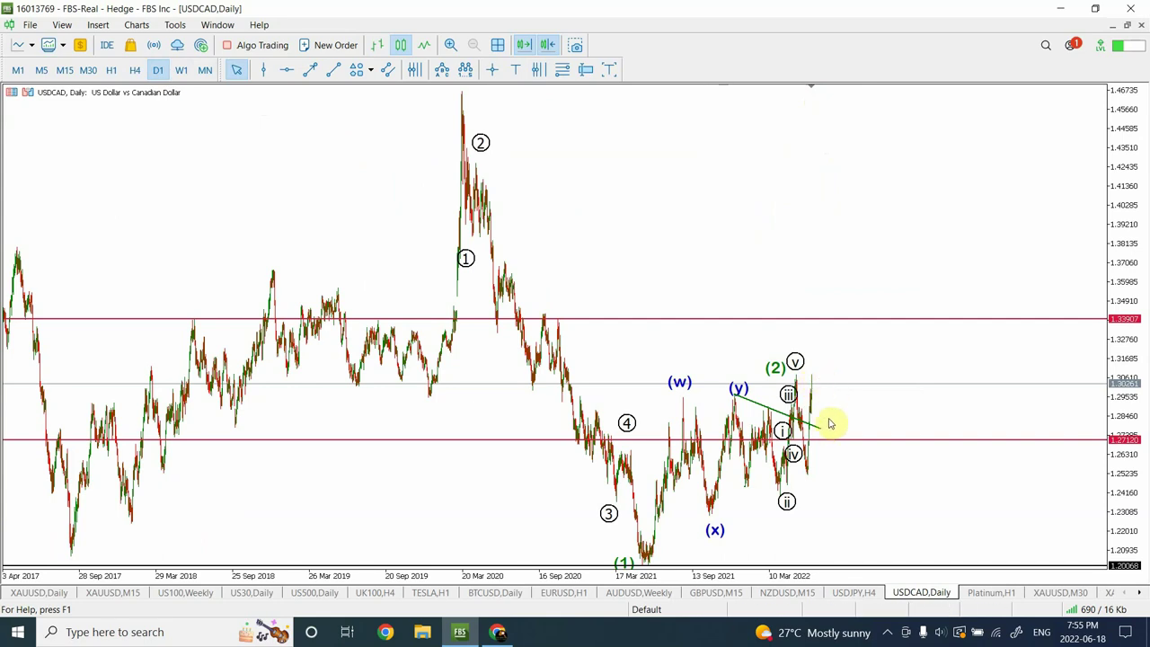
pyautogui.click(135, 72)
pyautogui.click(113, 71)
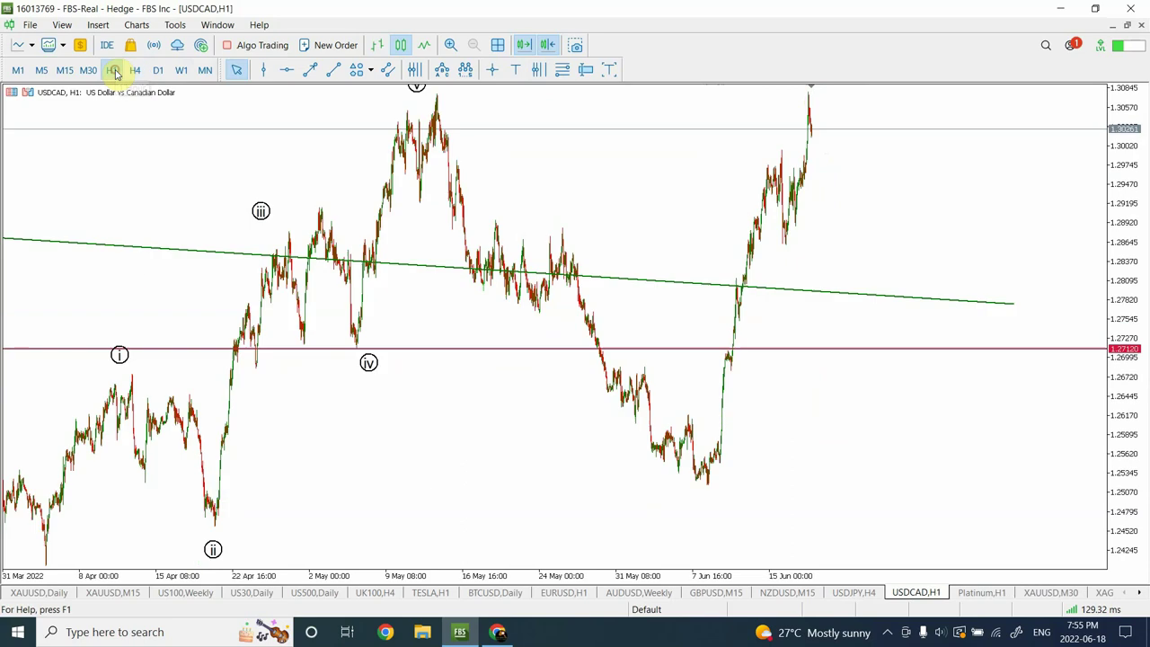
pyautogui.click(65, 72)
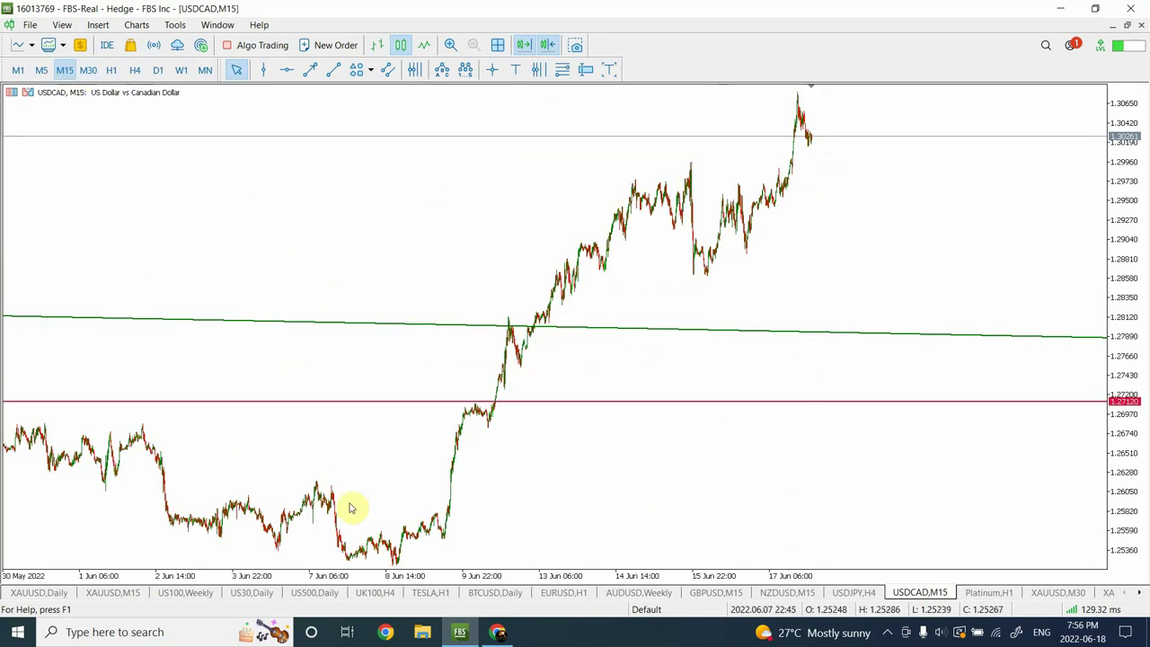
# Draw two rising USDCAD trendlines from the 8 Jun and 9 Jun lows.
pyautogui.click(333, 69)
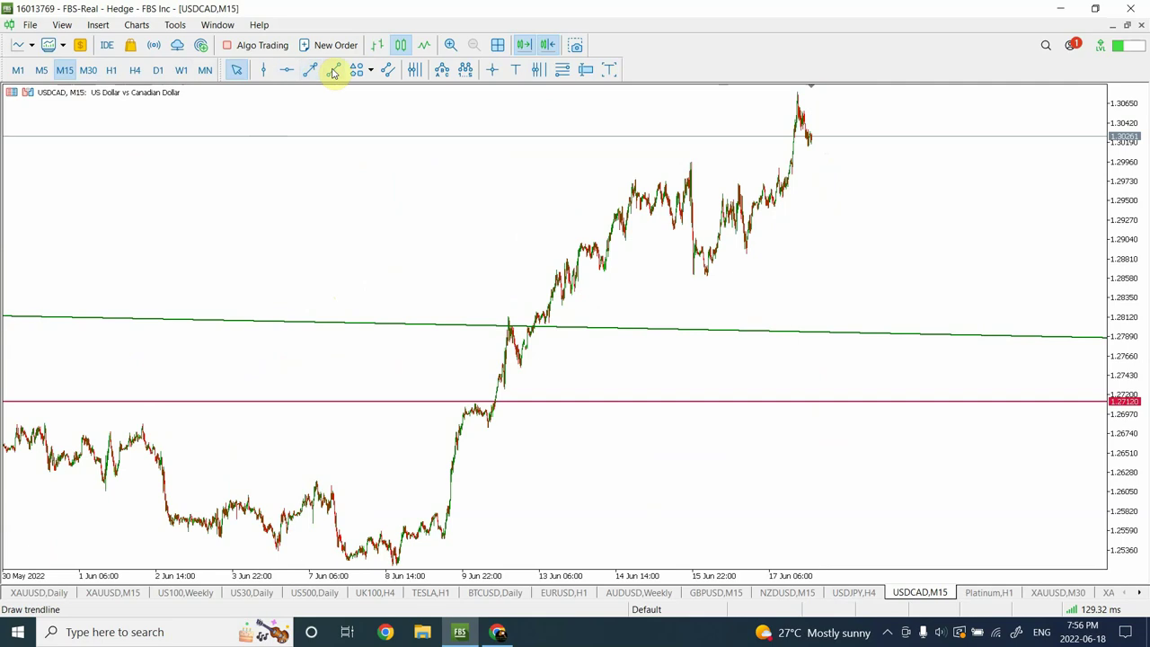
pyautogui.moveTo(394, 563); pyautogui.dragTo(1097, 189)
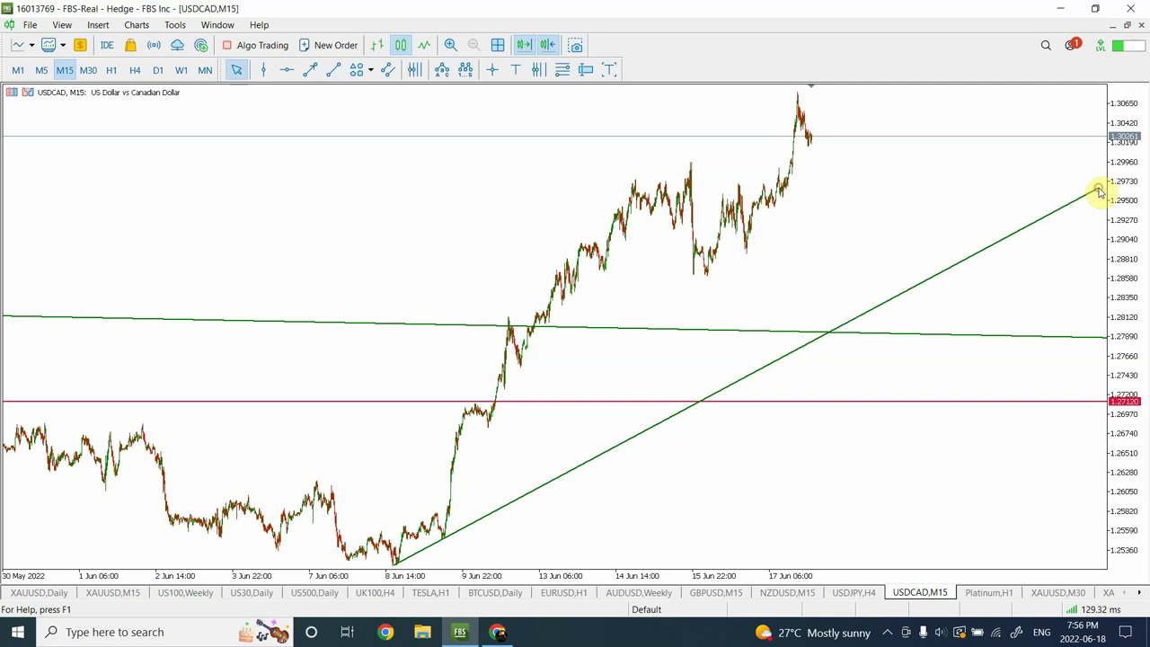
pyautogui.click(333, 70)
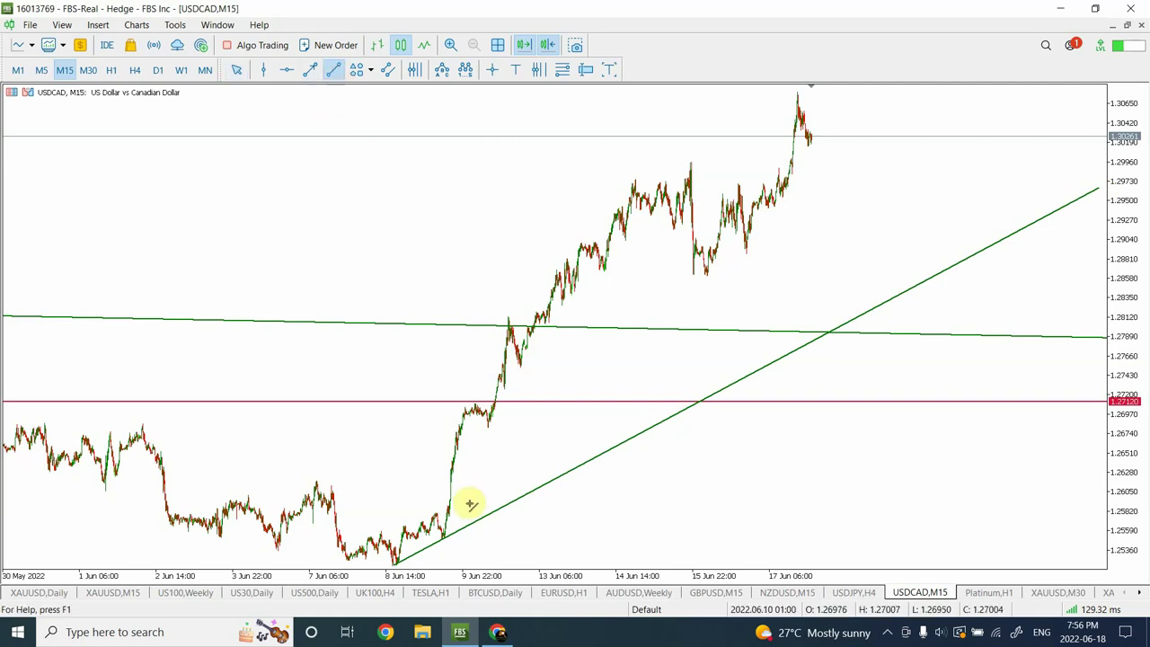
pyautogui.moveTo(442, 536); pyautogui.dragTo(932, 85)
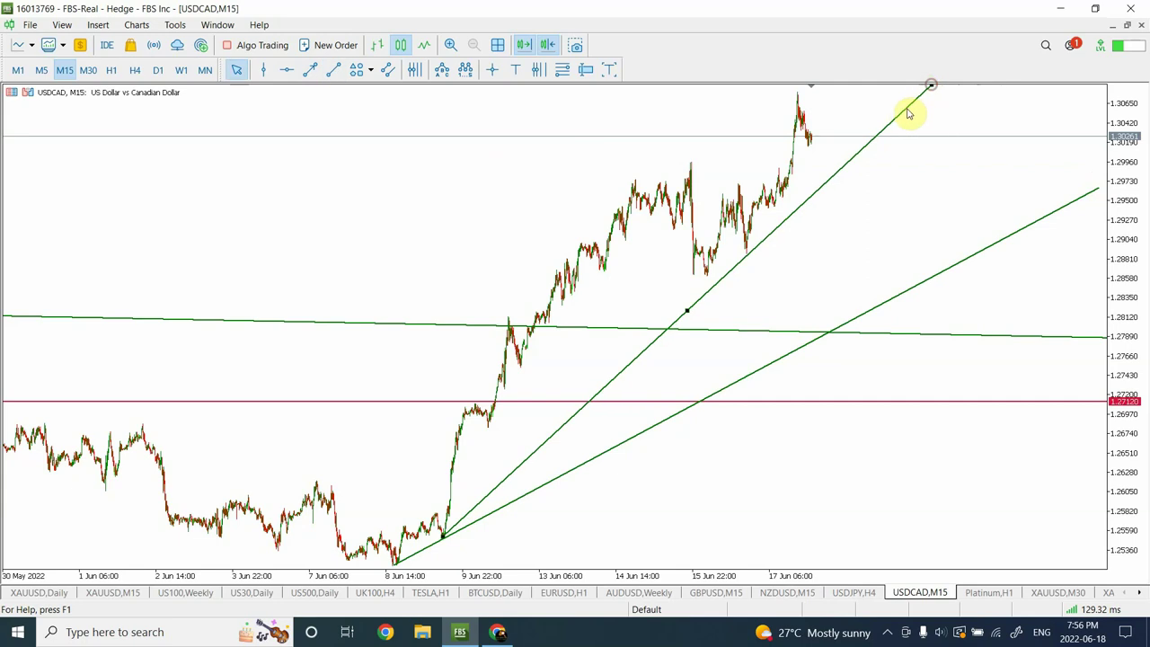
# Place an orange horizontal level near 1.288 at the mid-June pullback lows.
pyautogui.click(901, 111)
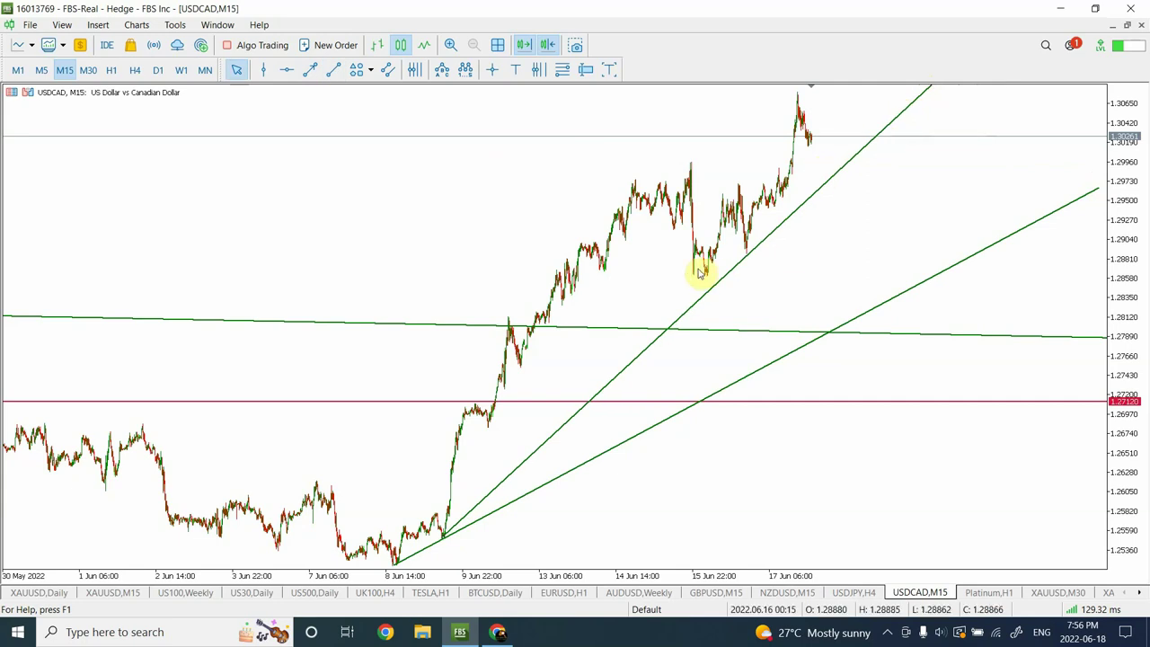
pyautogui.click(286, 71)
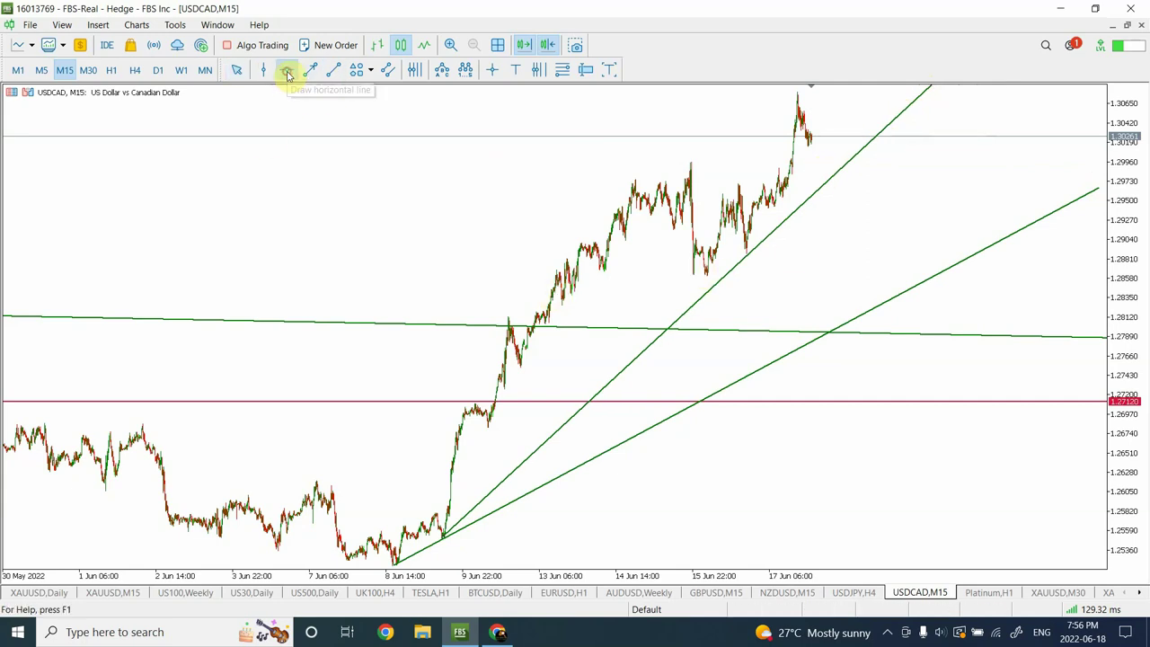
pyautogui.click(566, 255)
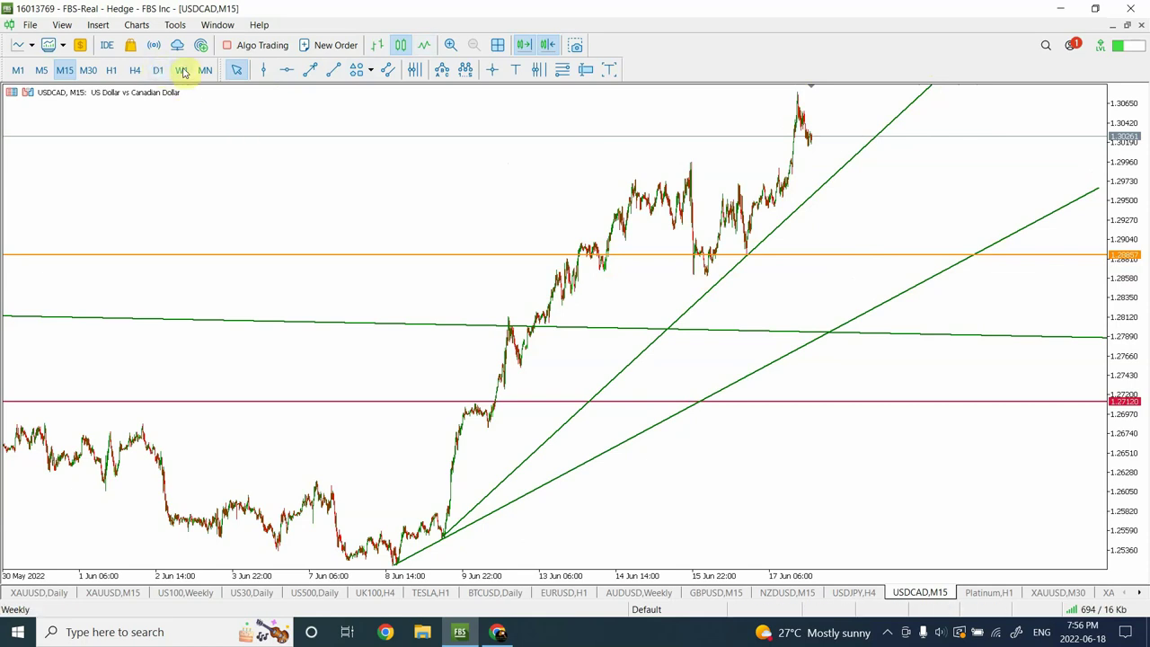
# Check USDCAD on W1, D1 and H4, then on H1 lower the orange level to about 1.2862.
pyautogui.click(182, 70)
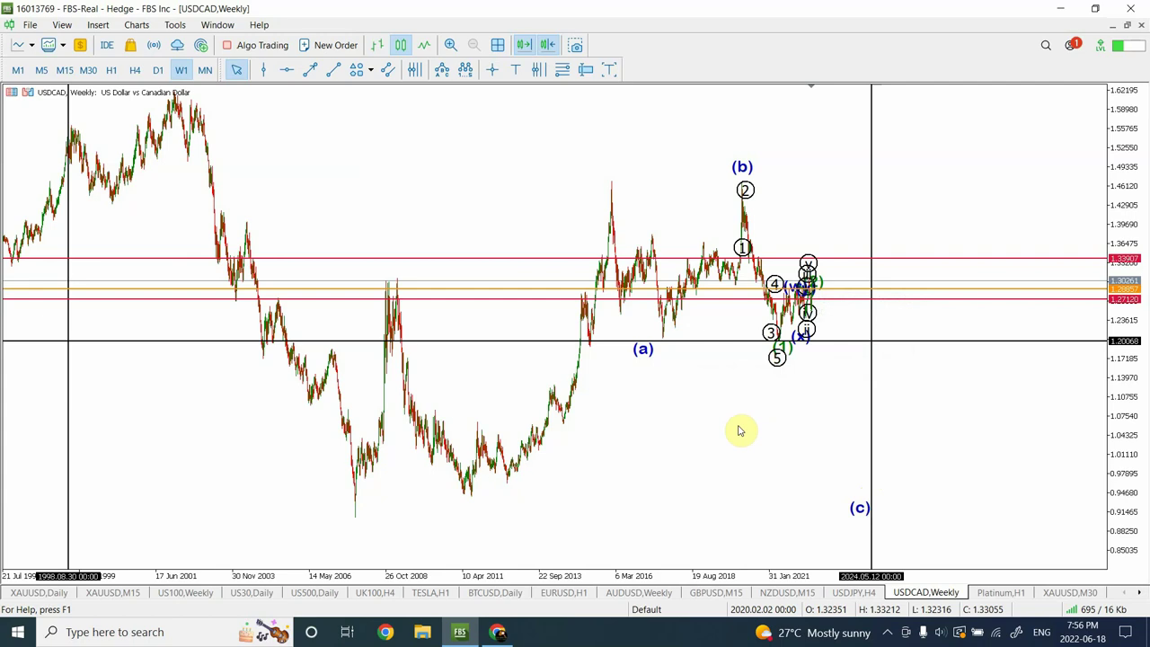
pyautogui.click(158, 72)
pyautogui.click(136, 77)
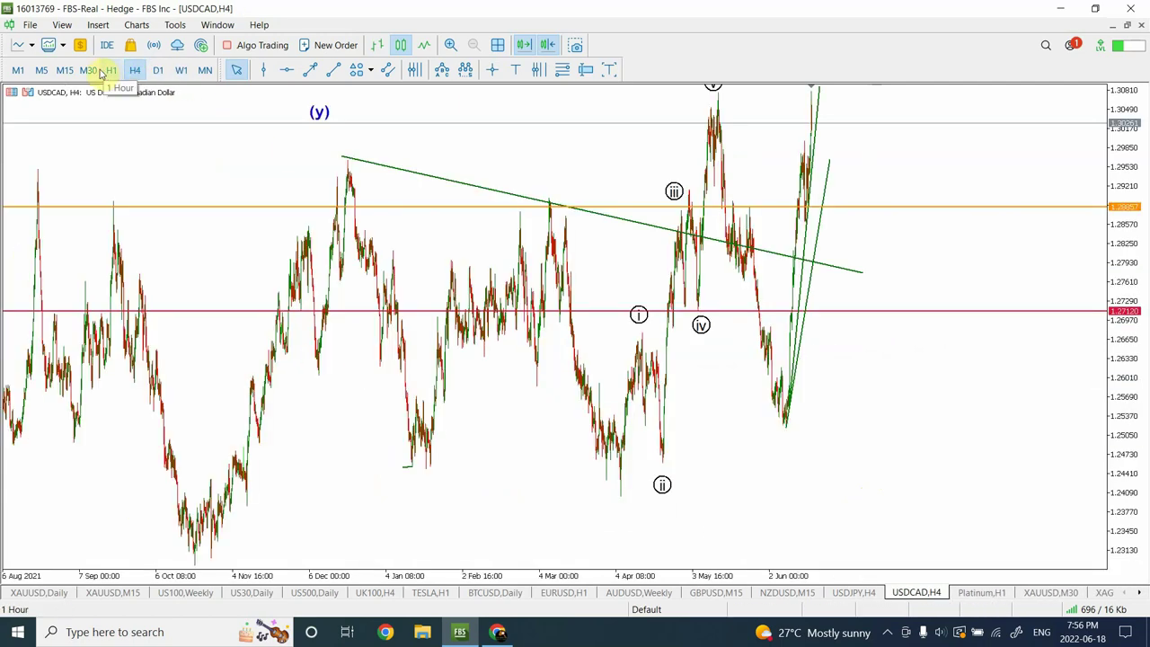
pyautogui.click(110, 70)
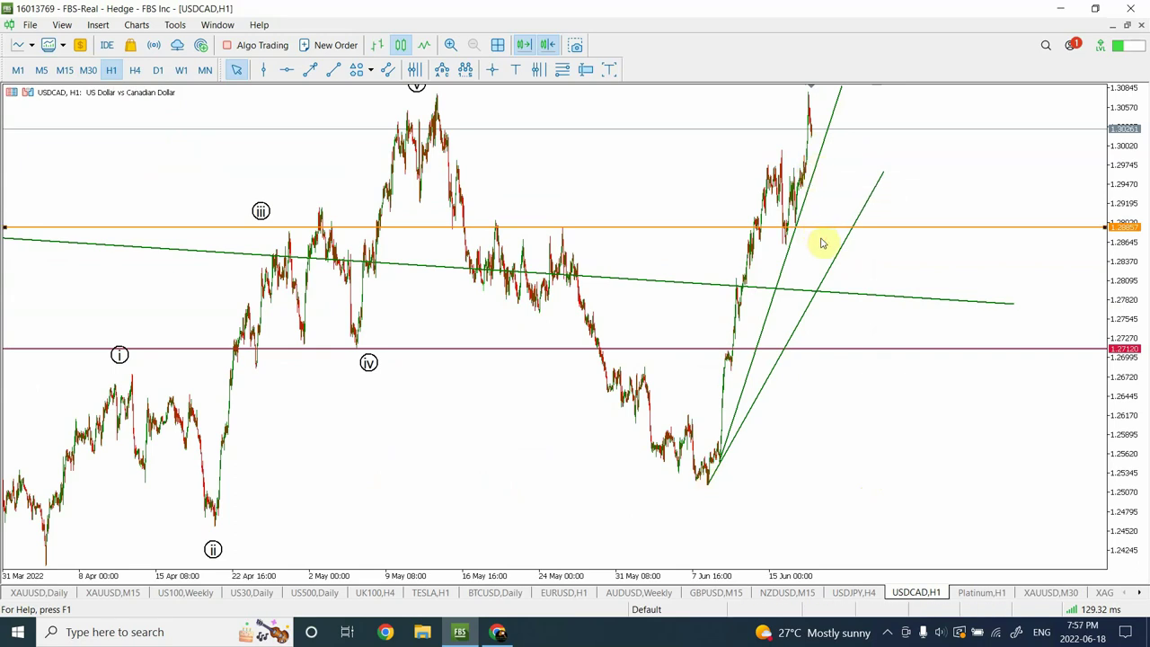
pyautogui.moveTo(818, 233); pyautogui.dragTo(823, 249)
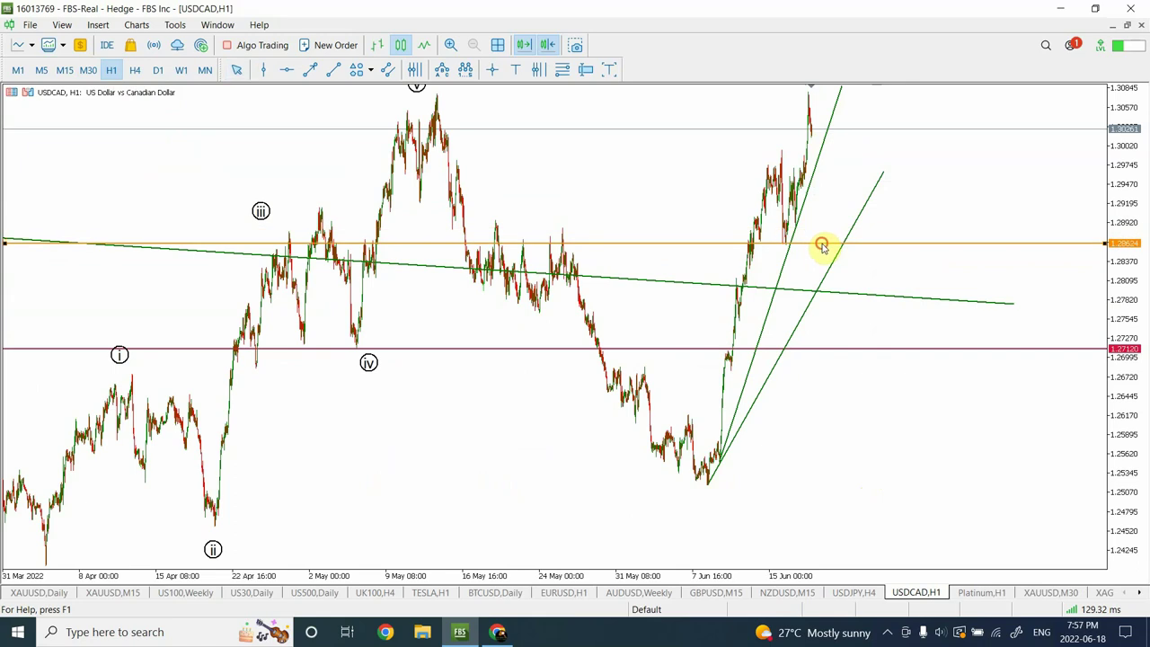
pyautogui.click(822, 245)
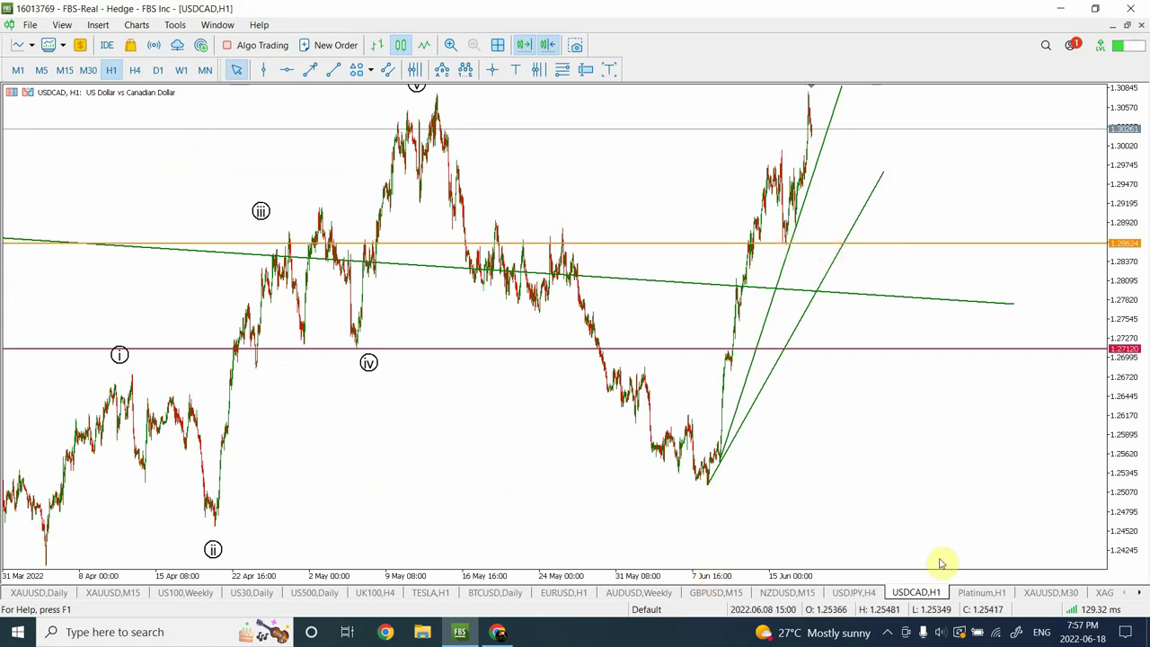
# Show Platinum on the 4-hour timeframe with a wider price range and delete its recent ABC wave count.
pyautogui.click(979, 593)
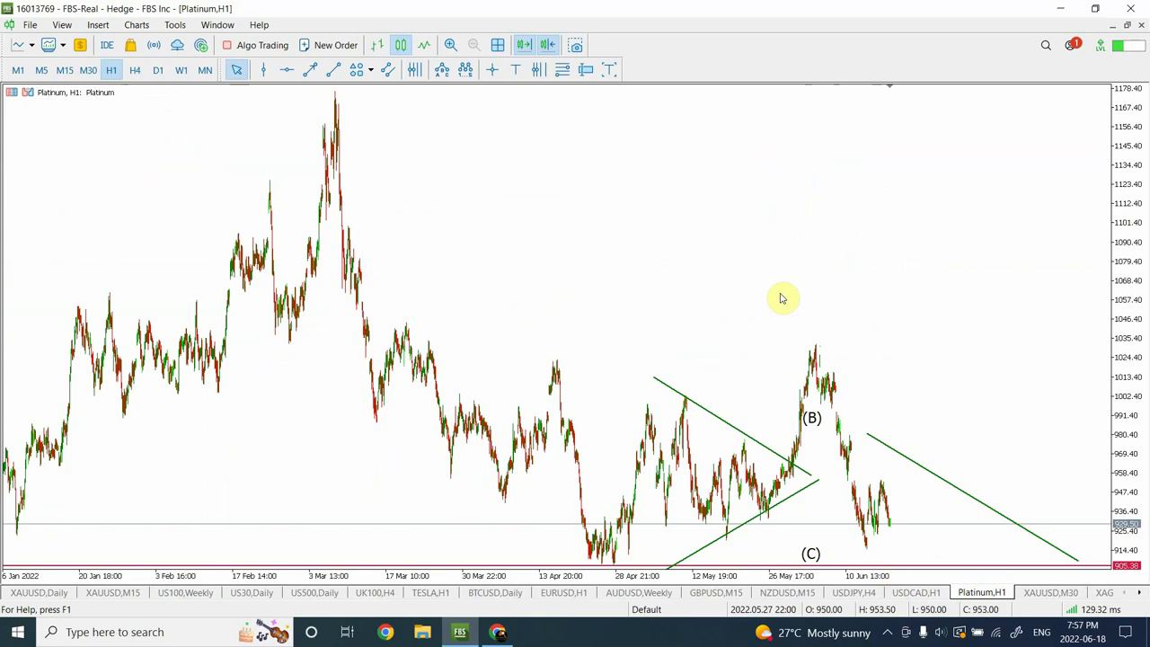
pyautogui.click(135, 70)
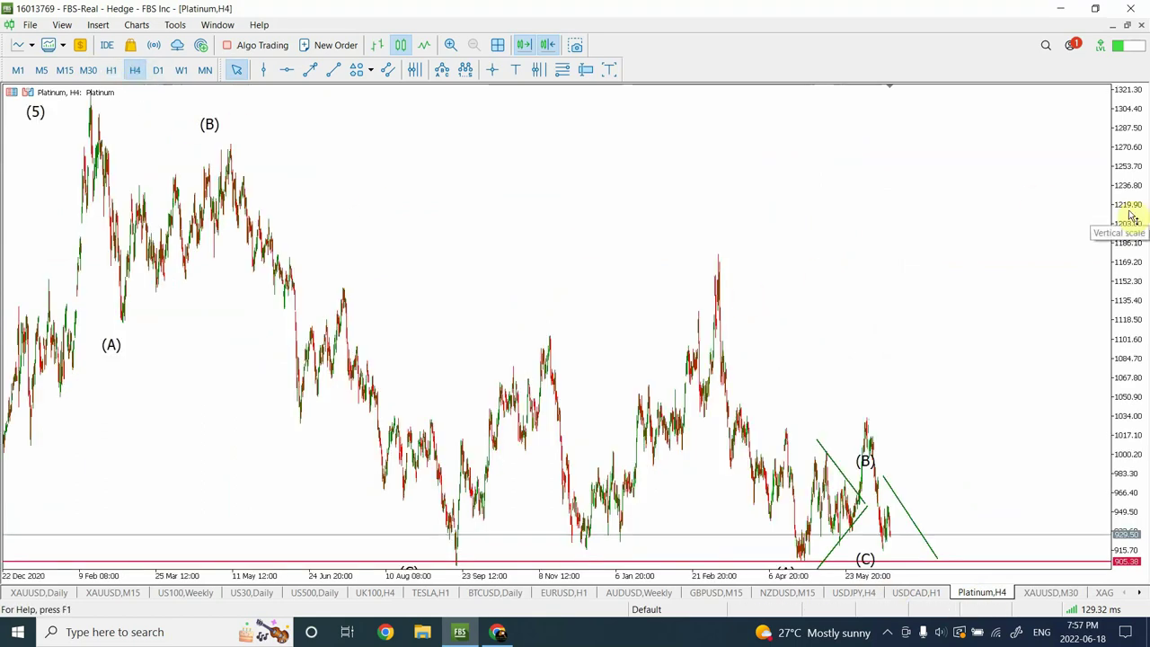
pyautogui.moveTo(1132, 215); pyautogui.dragTo(1146, 395)
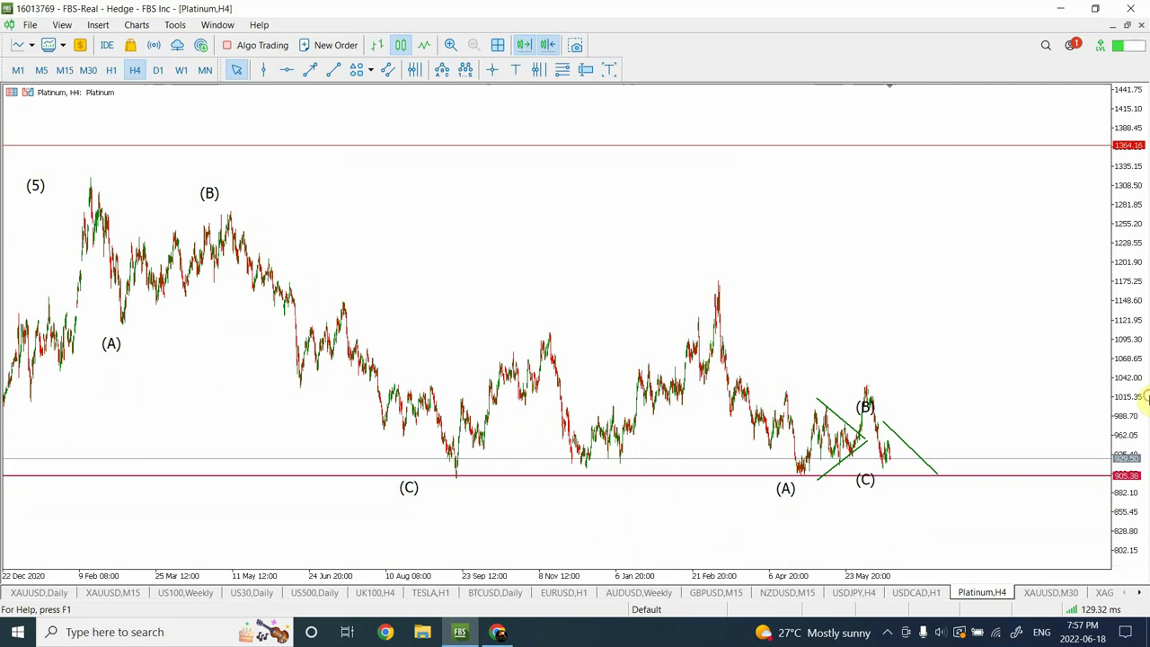
pyautogui.doubleClick(787, 488)
pyautogui.press('Delete')
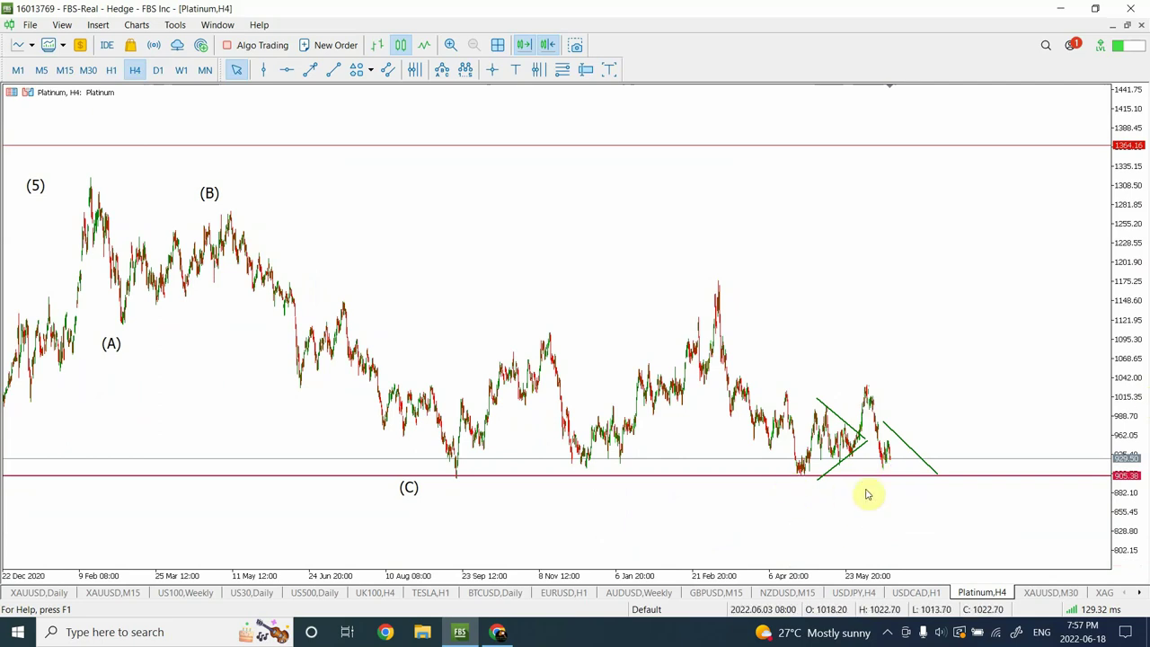
# Remove the triangle trendlines and draw a steep rising trendline from the latest low.
pyautogui.doubleClick(847, 441)
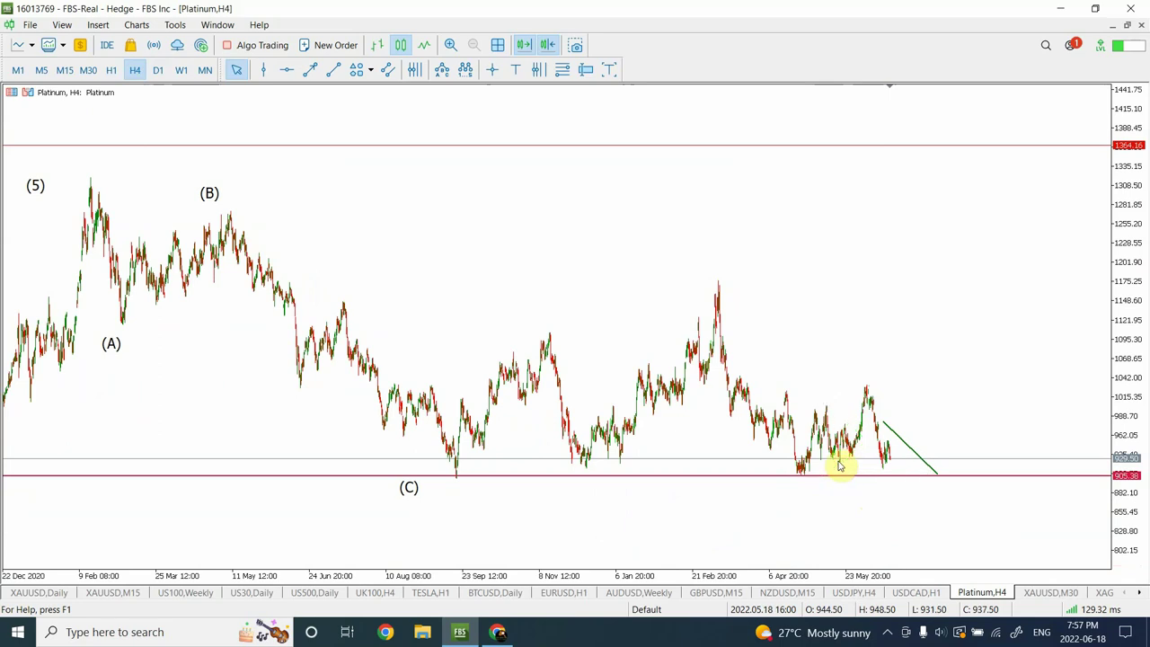
pyautogui.doubleClick(905, 443)
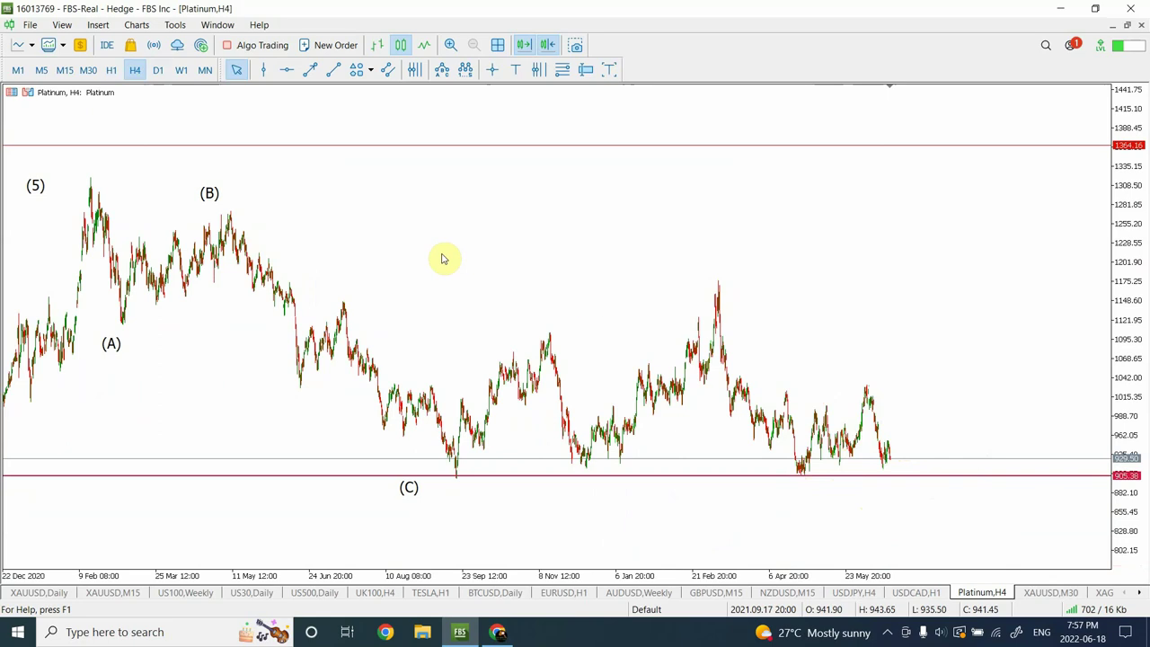
pyautogui.click(331, 72)
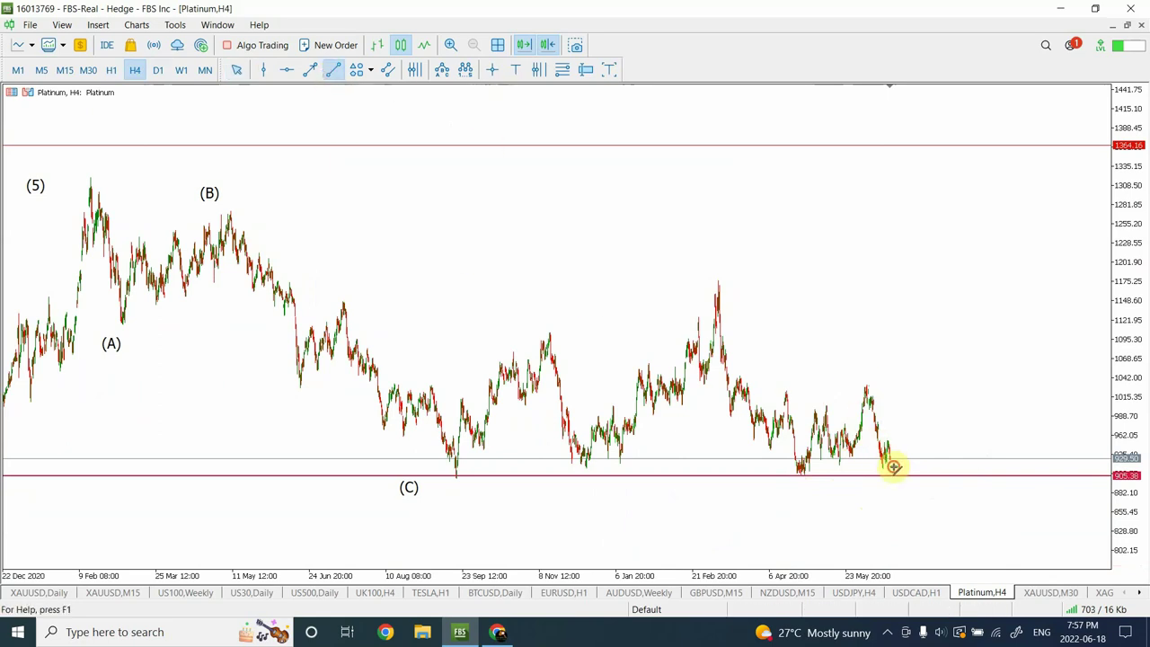
pyautogui.moveTo(894, 466); pyautogui.dragTo(931, 120)
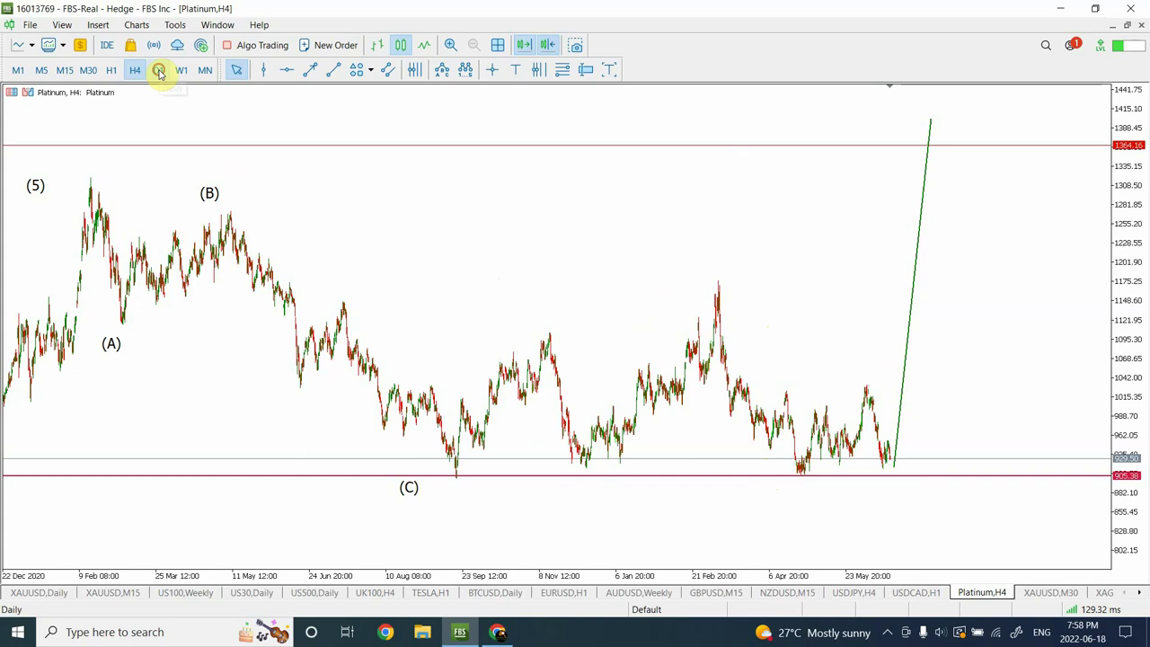
# Check Platinum daily, then add a horizontal level at 954.49 on the zoomed hourly chart and open XAUUSD M30.
pyautogui.click(158, 71)
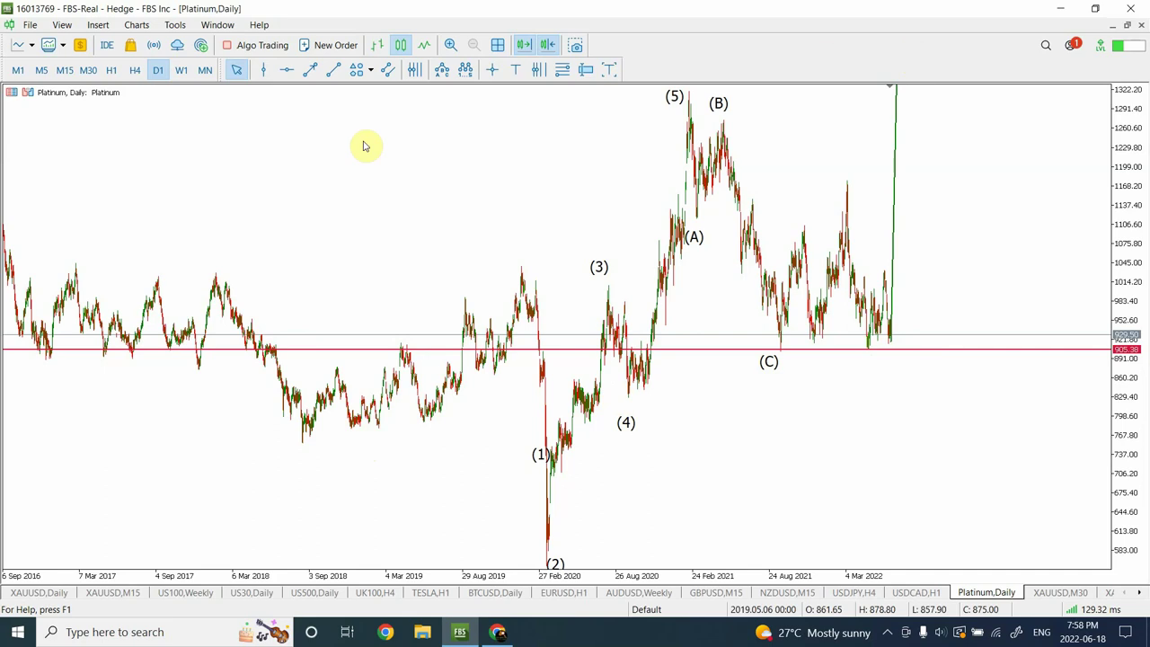
pyautogui.click(135, 72)
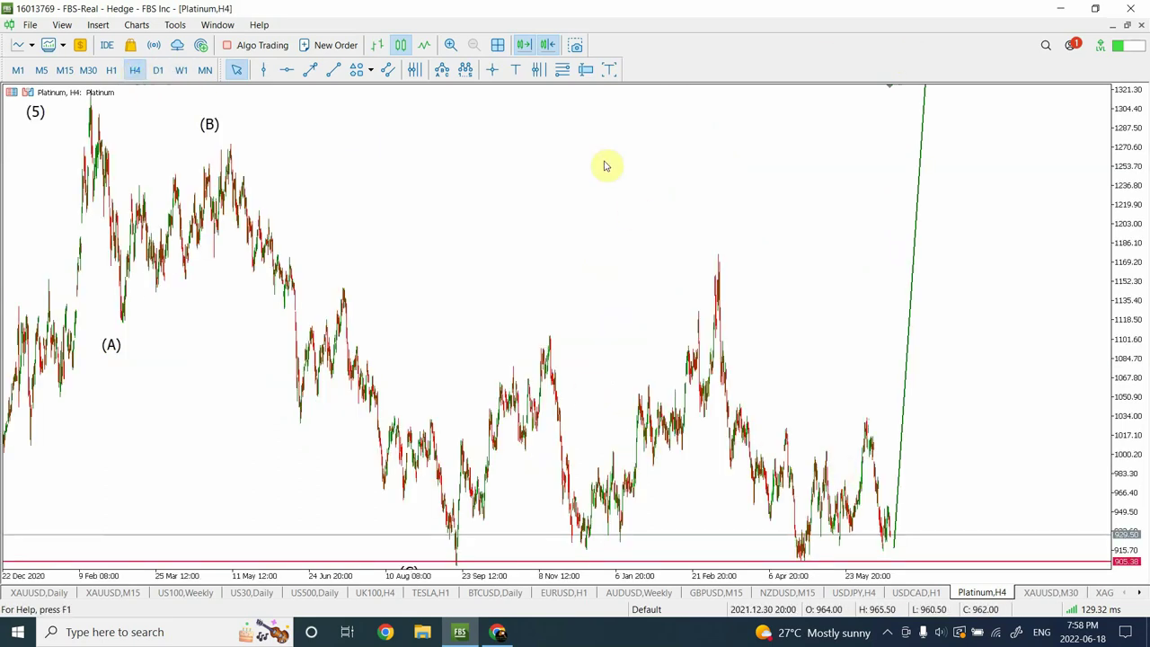
pyautogui.click(450, 45)
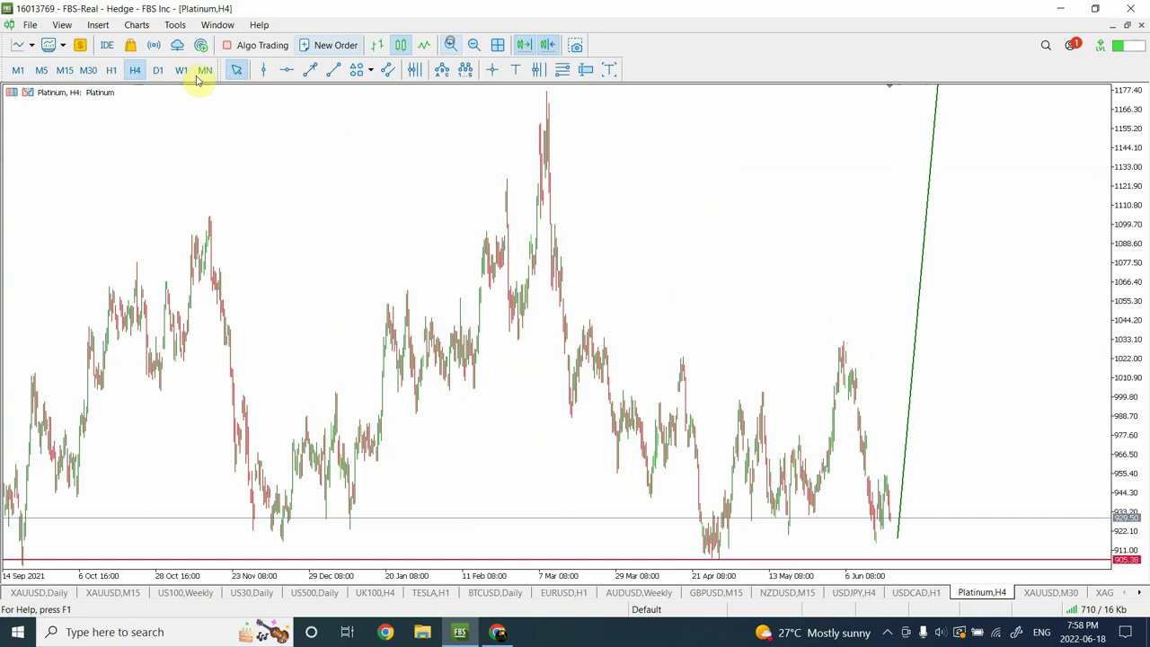
pyautogui.click(111, 72)
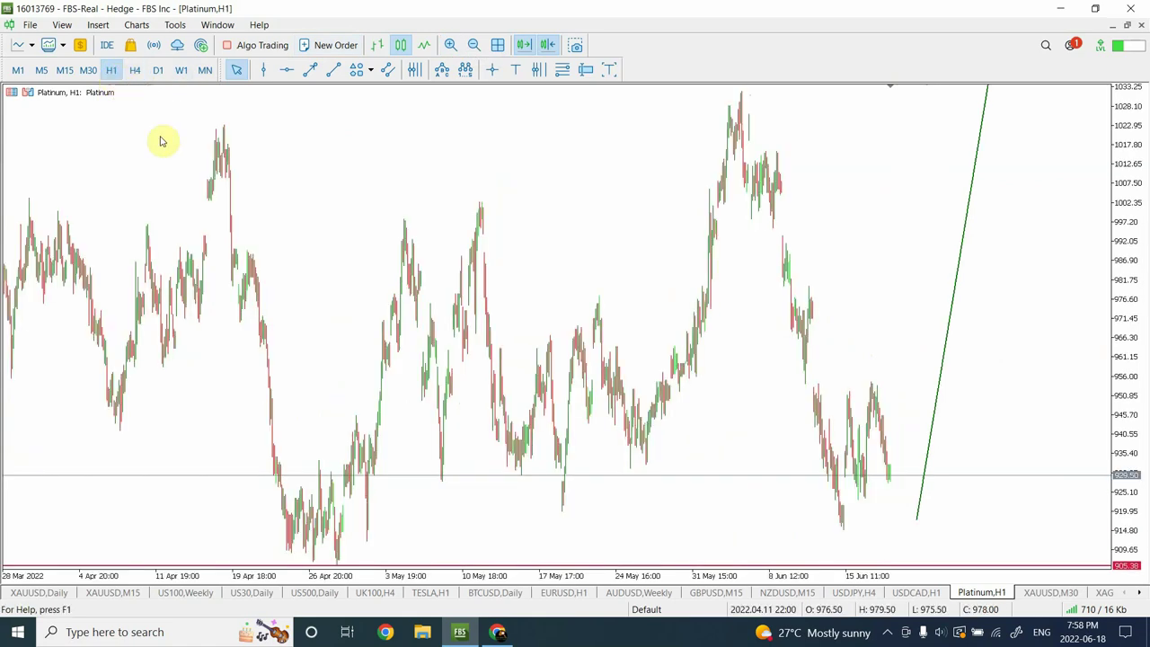
pyautogui.click(288, 70)
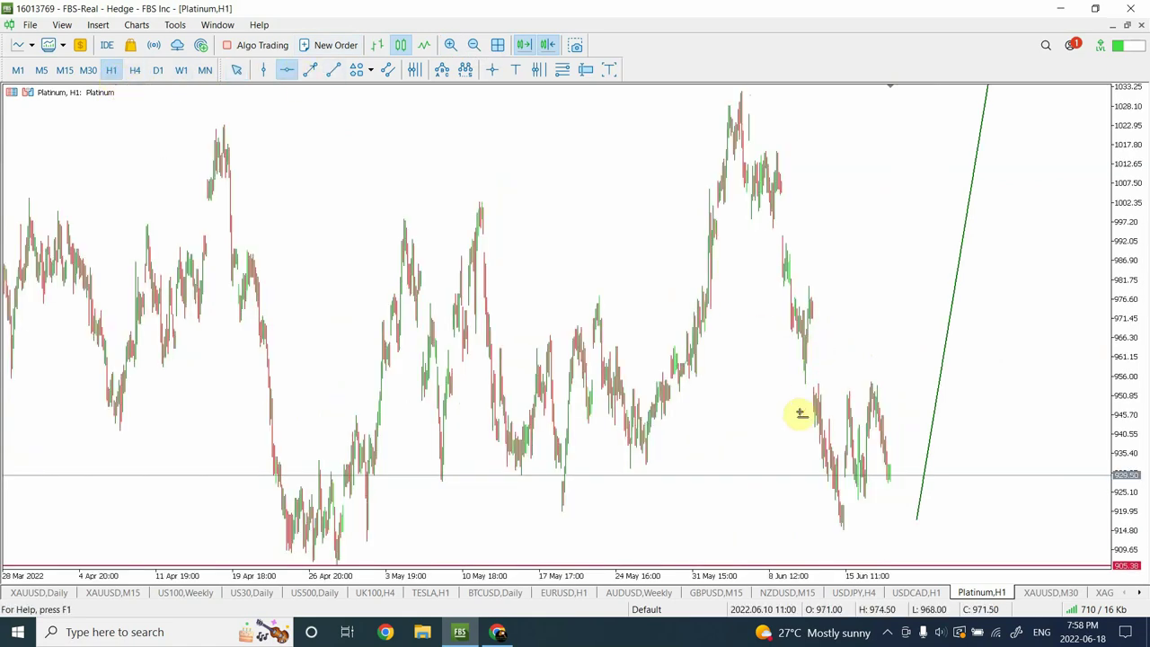
pyautogui.click(817, 383)
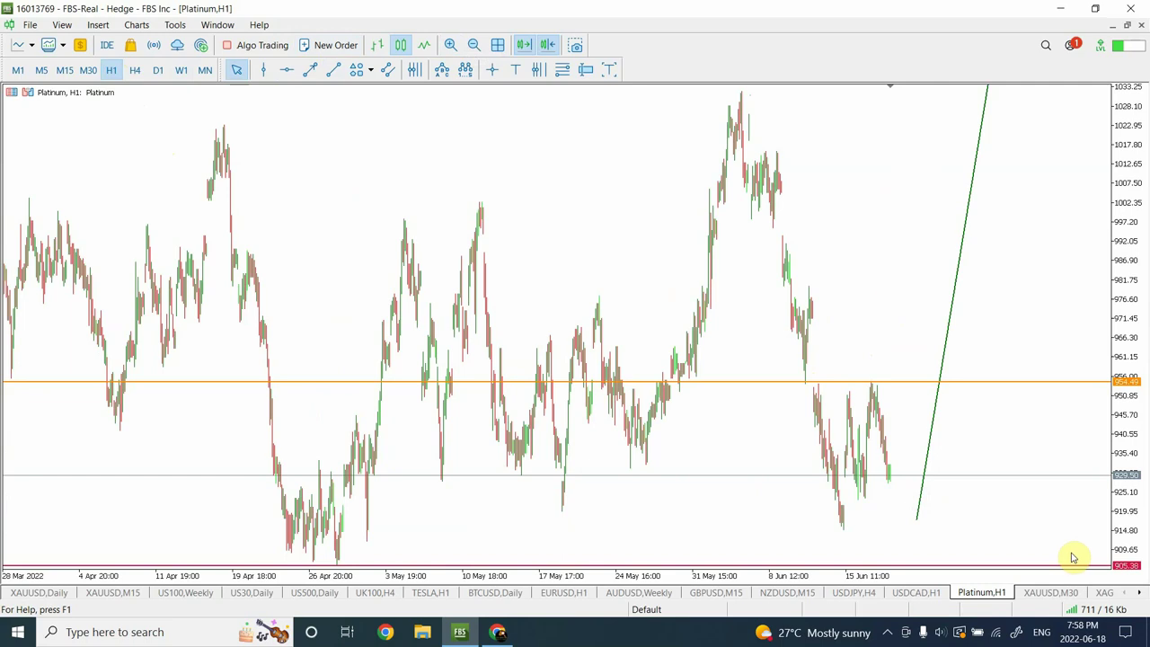
pyautogui.click(1050, 593)
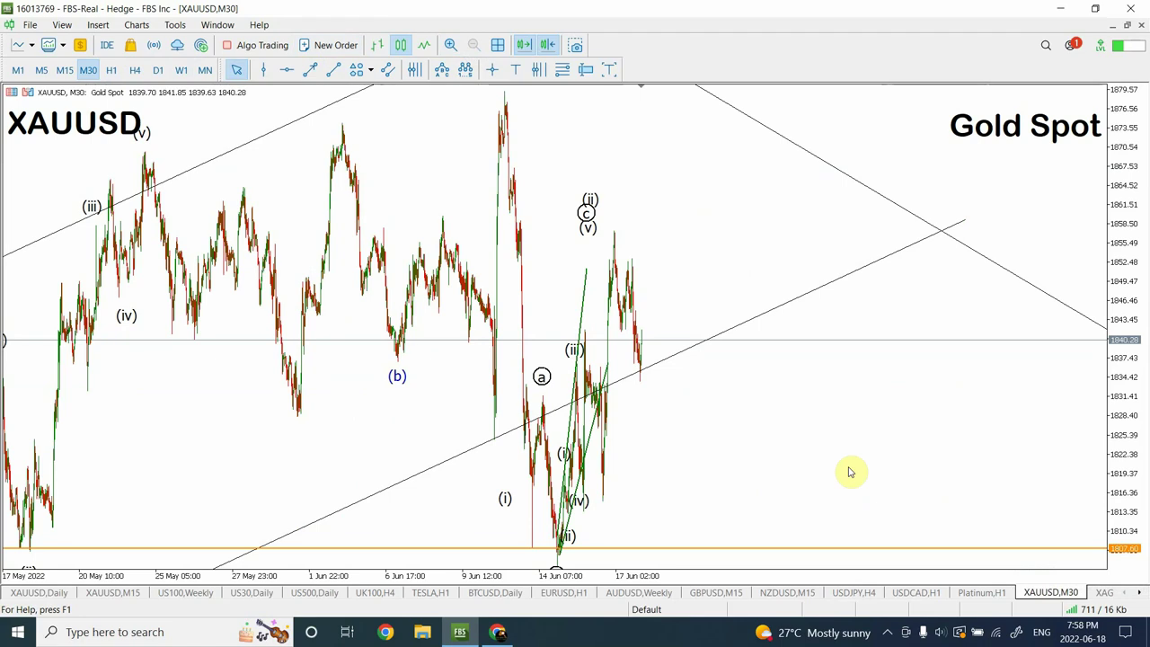
# Step XAUUSD through H1, H4 and D1, back to H4, ending on the weekly chart.
pyautogui.click(112, 70)
pyautogui.click(135, 70)
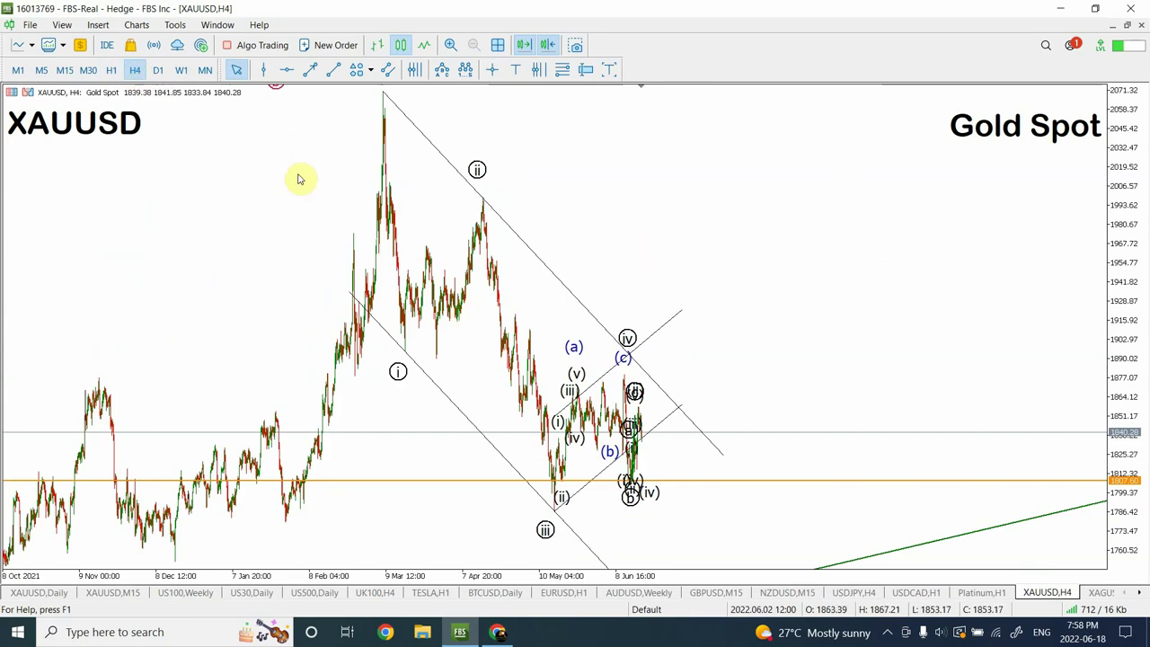
pyautogui.click(159, 71)
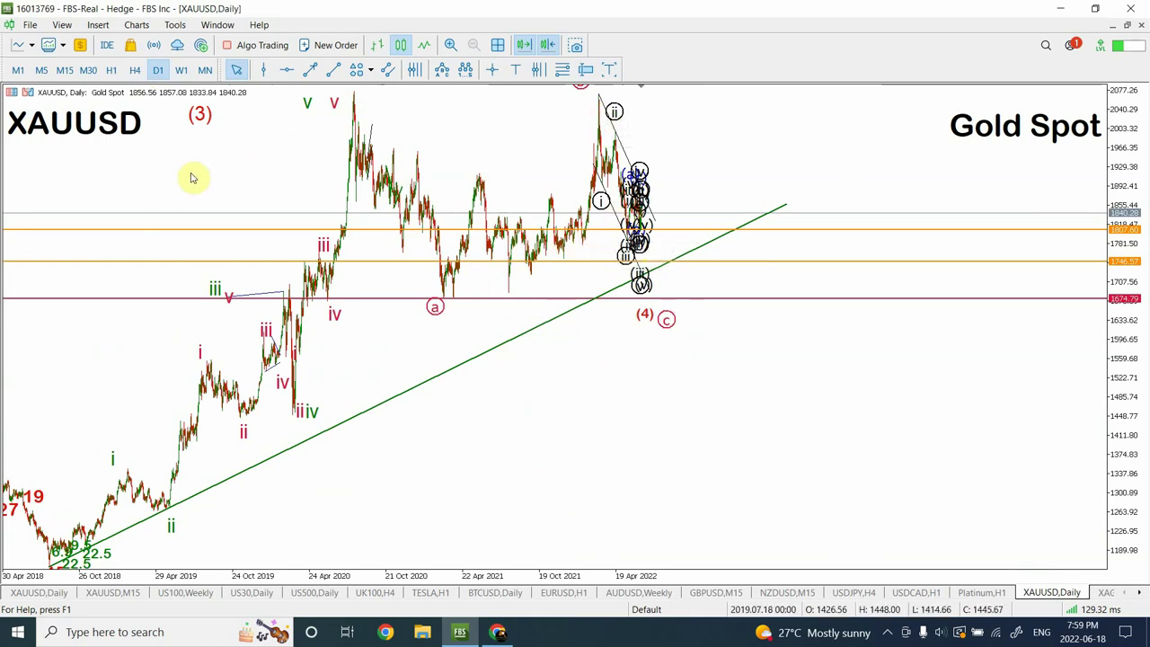
pyautogui.click(135, 70)
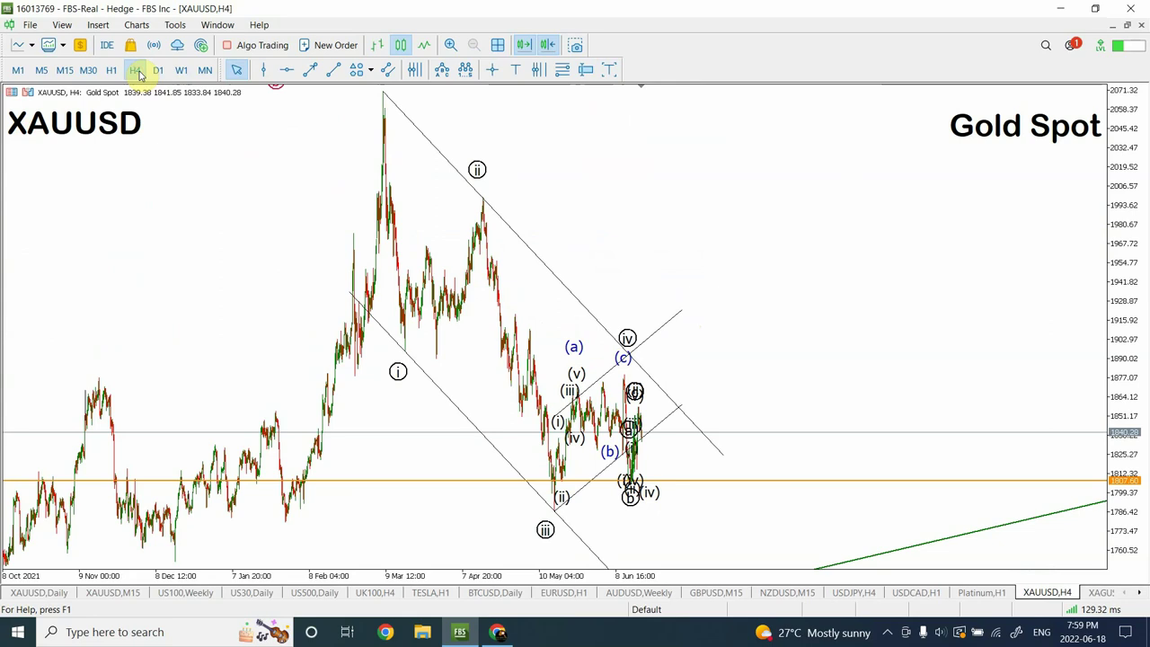
pyautogui.click(181, 70)
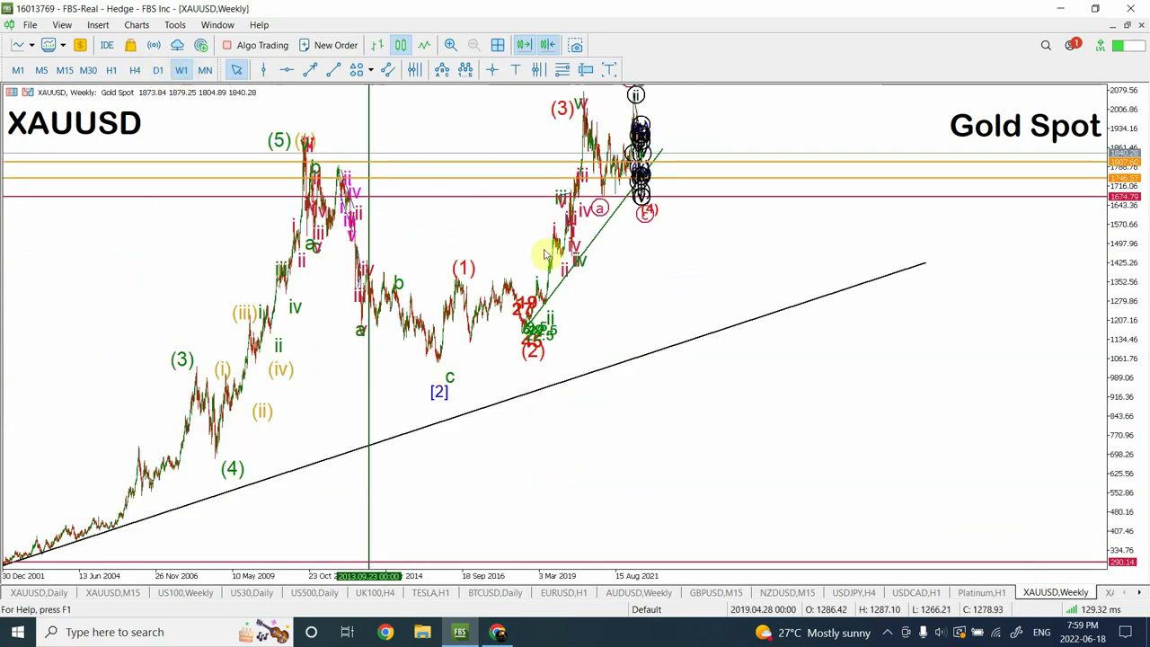
# Return XAUUSD to the daily chart showing the wave (4) correction near 1674.79.
pyautogui.click(158, 70)
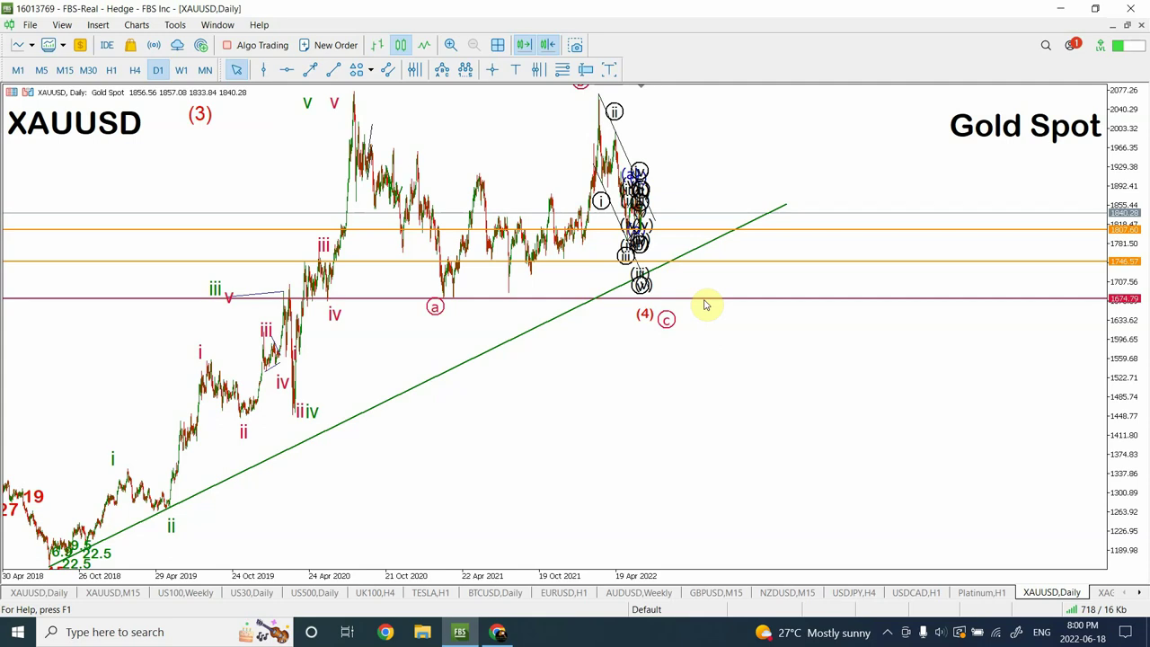
# Compare XAUUSD on H4, H1 and D1, finishing zoomed in on the hourly (i)–(v) count above 1807.60.
pyautogui.click(136, 70)
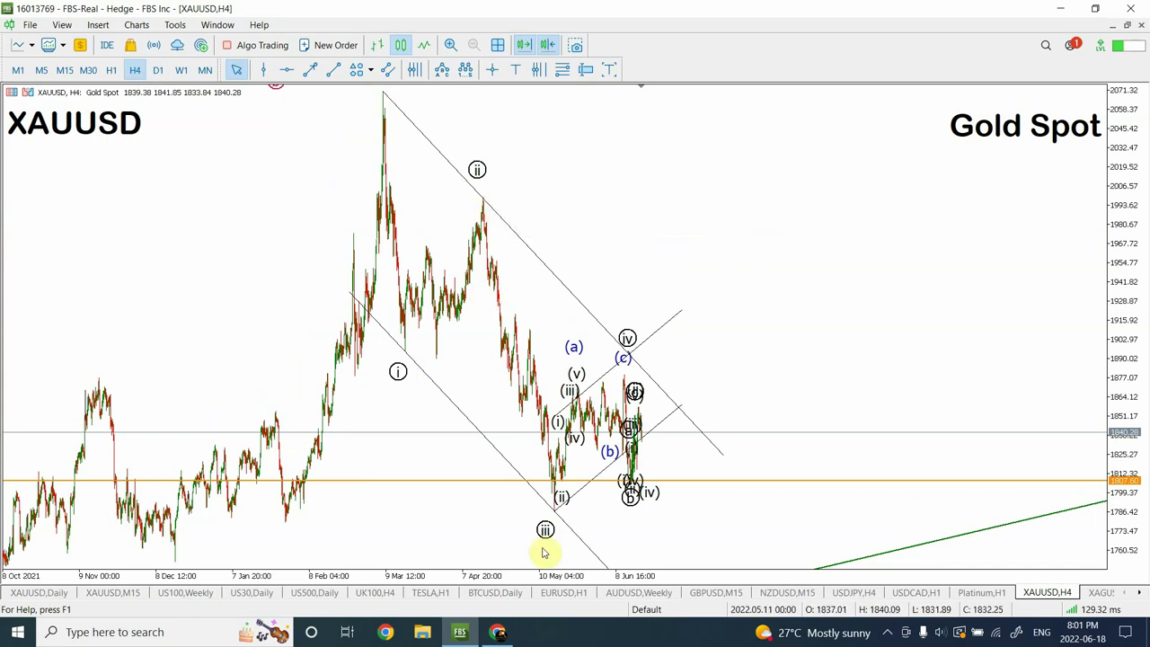
pyautogui.click(111, 71)
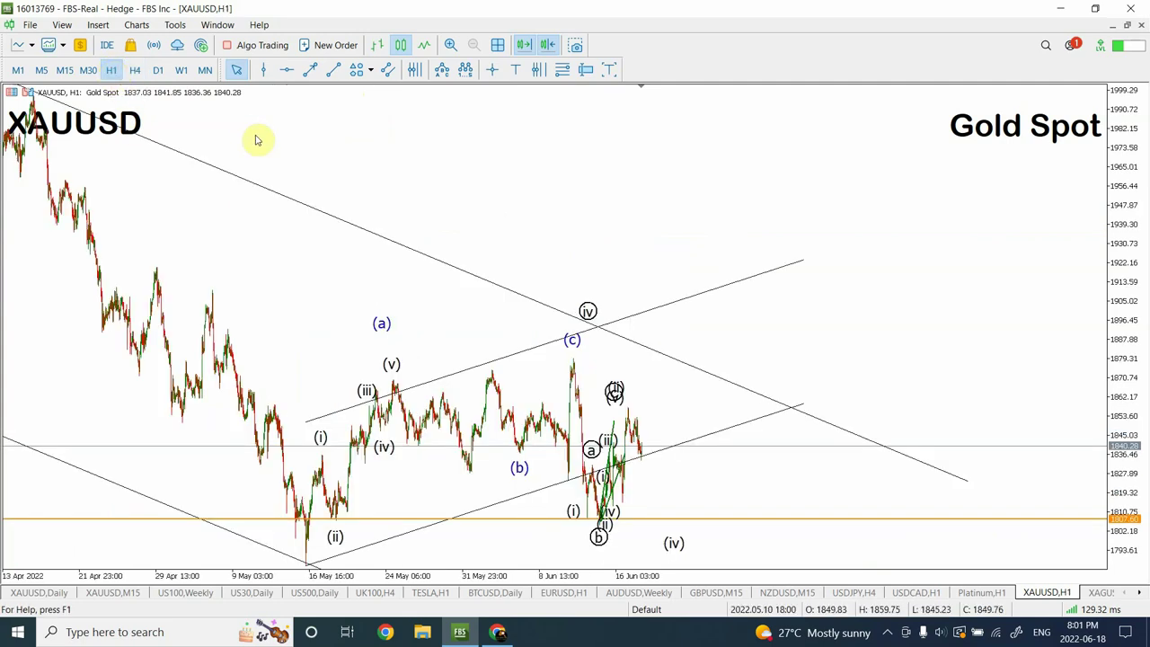
pyautogui.click(450, 45)
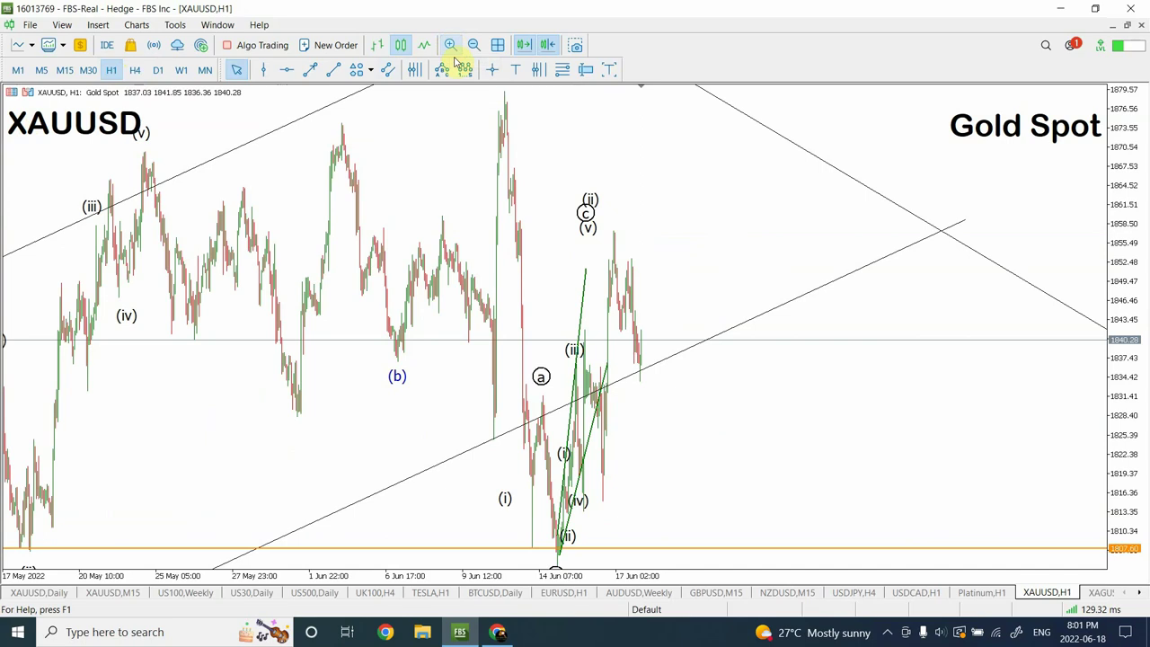
pyautogui.click(156, 71)
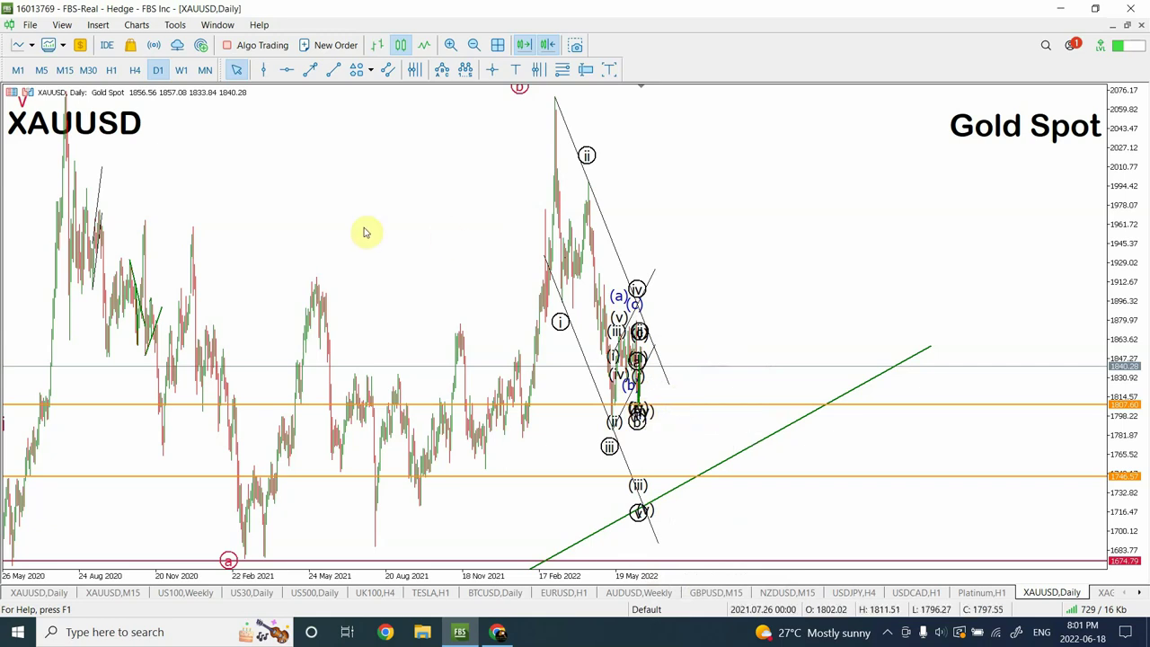
pyautogui.click(135, 70)
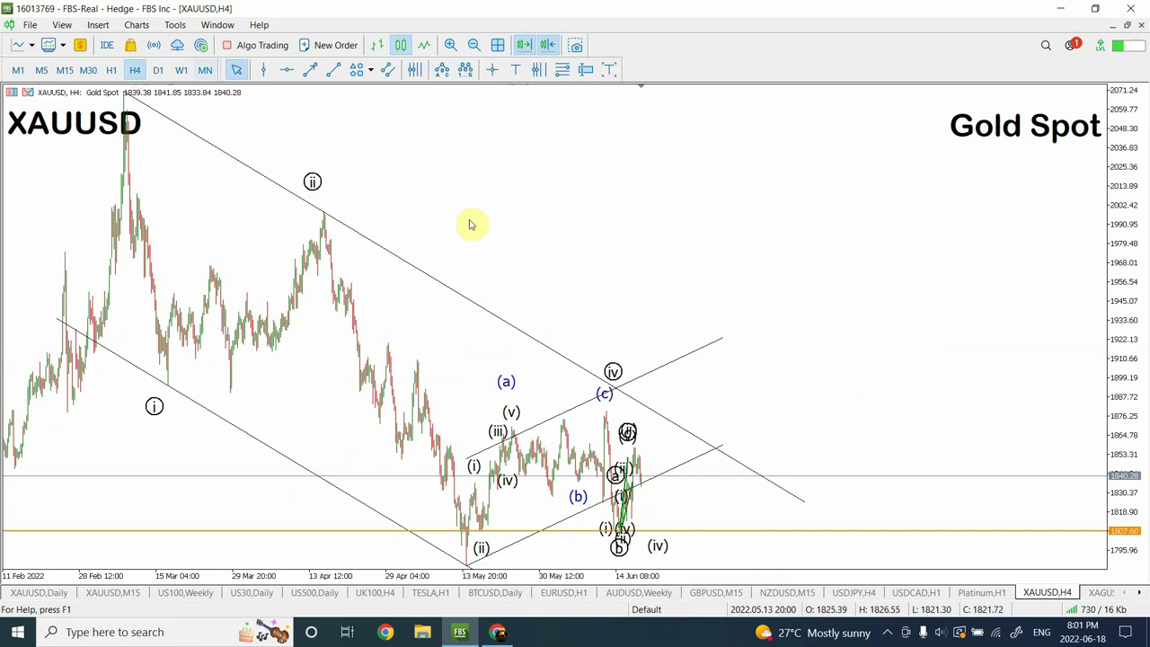
pyautogui.click(112, 70)
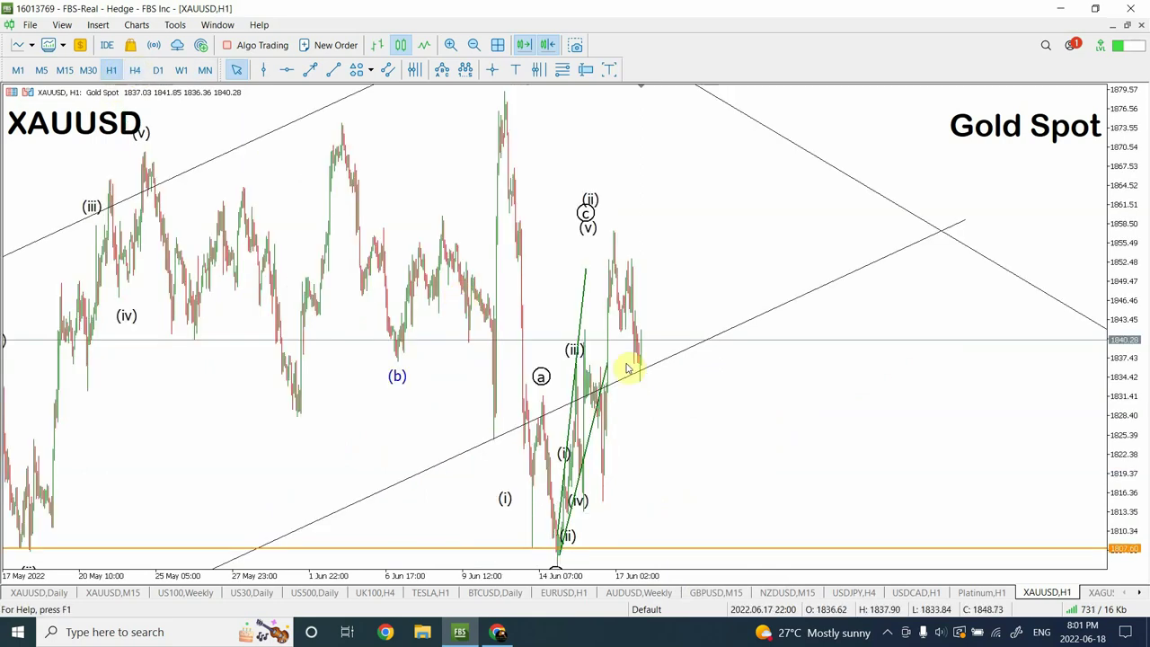
pyautogui.click(450, 45)
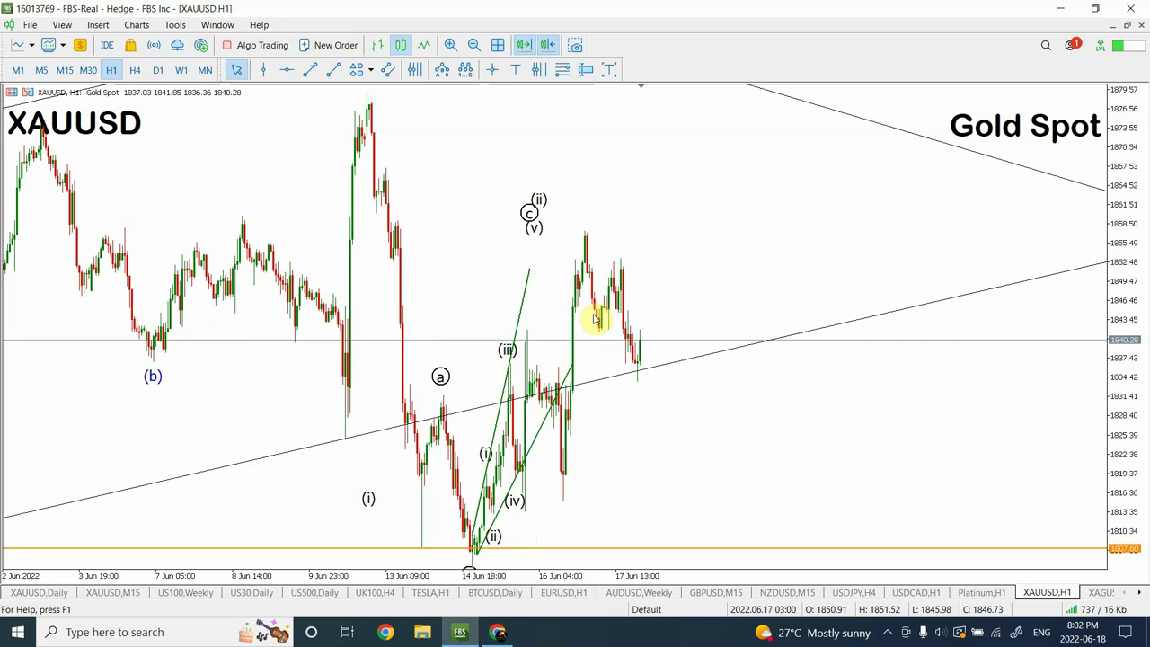
# Drag the (i)–(v) wave labels onto their matching swings, raising (v) to near 1879.
pyautogui.moveTo(529, 268); pyautogui.dragTo(538, 265)
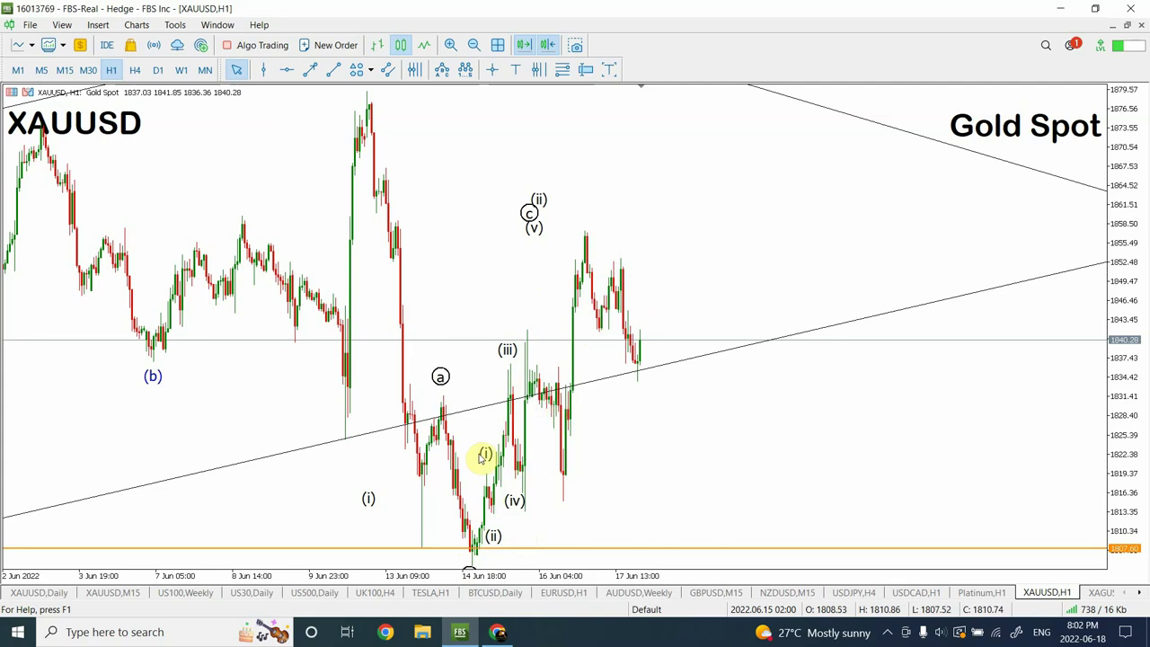
pyautogui.moveTo(484, 456); pyautogui.dragTo(489, 556)
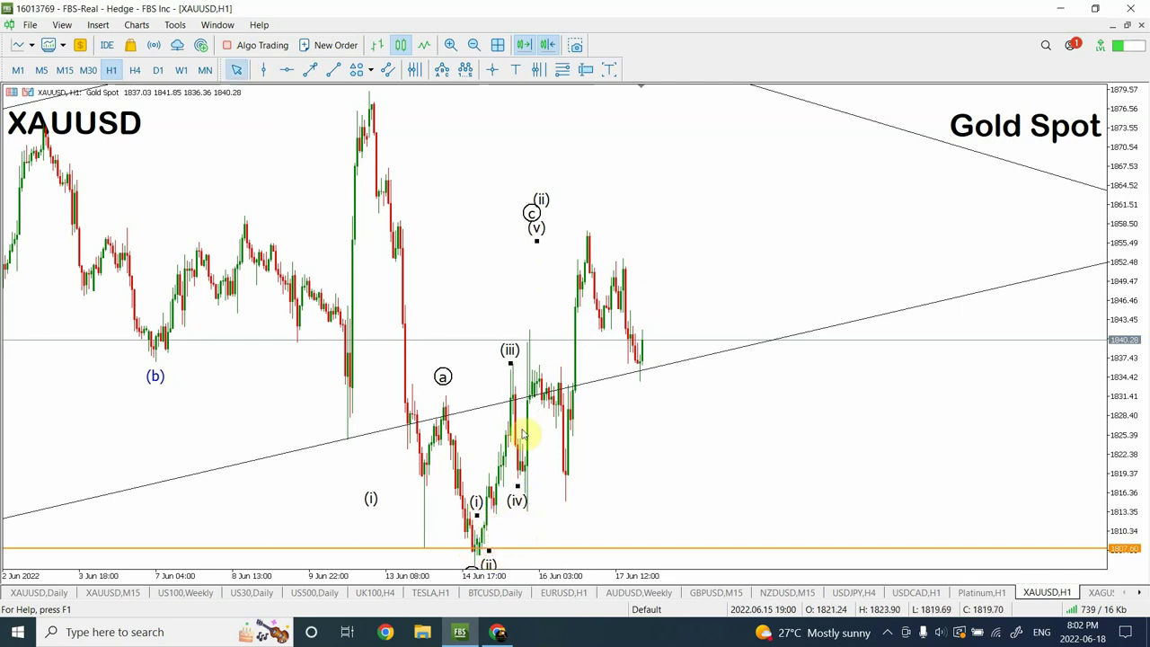
pyautogui.moveTo(528, 509); pyautogui.dragTo(579, 491)
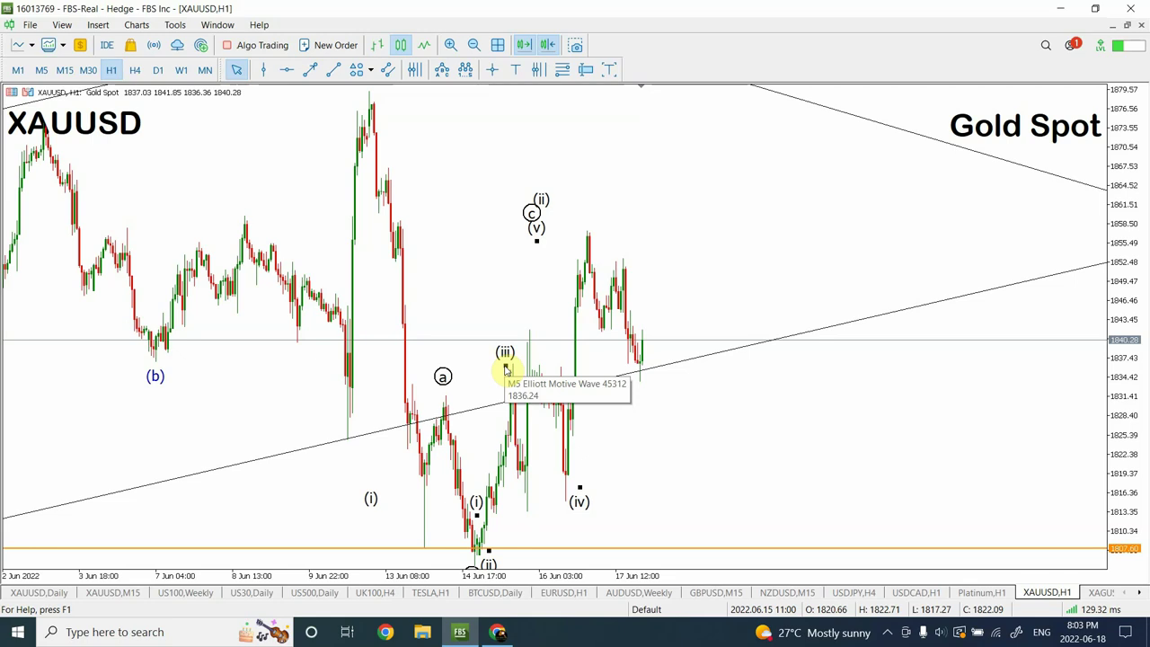
pyautogui.moveTo(506, 370); pyautogui.dragTo(582, 238)
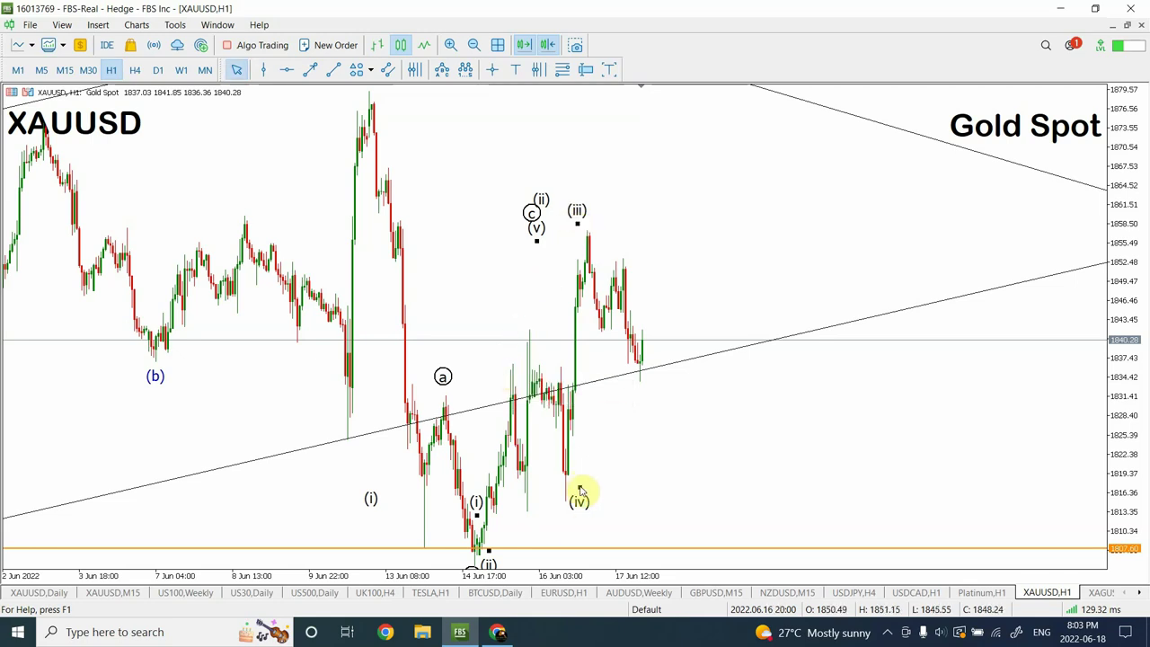
pyautogui.moveTo(582, 487); pyautogui.dragTo(640, 399)
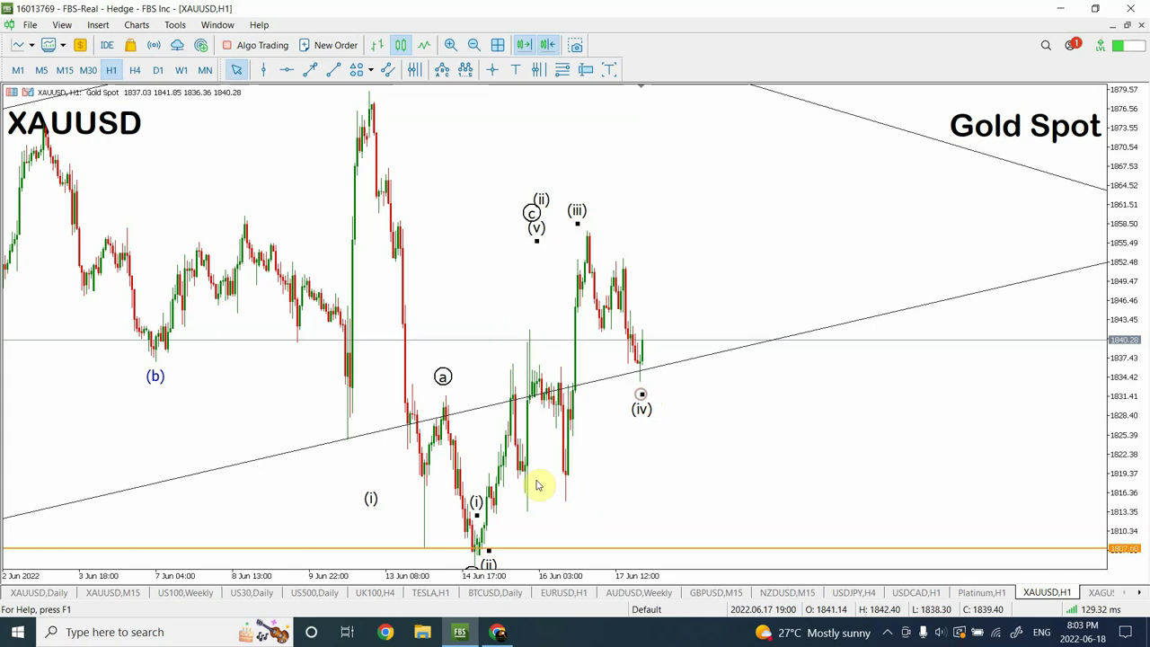
pyautogui.moveTo(479, 512); pyautogui.dragTo(500, 376)
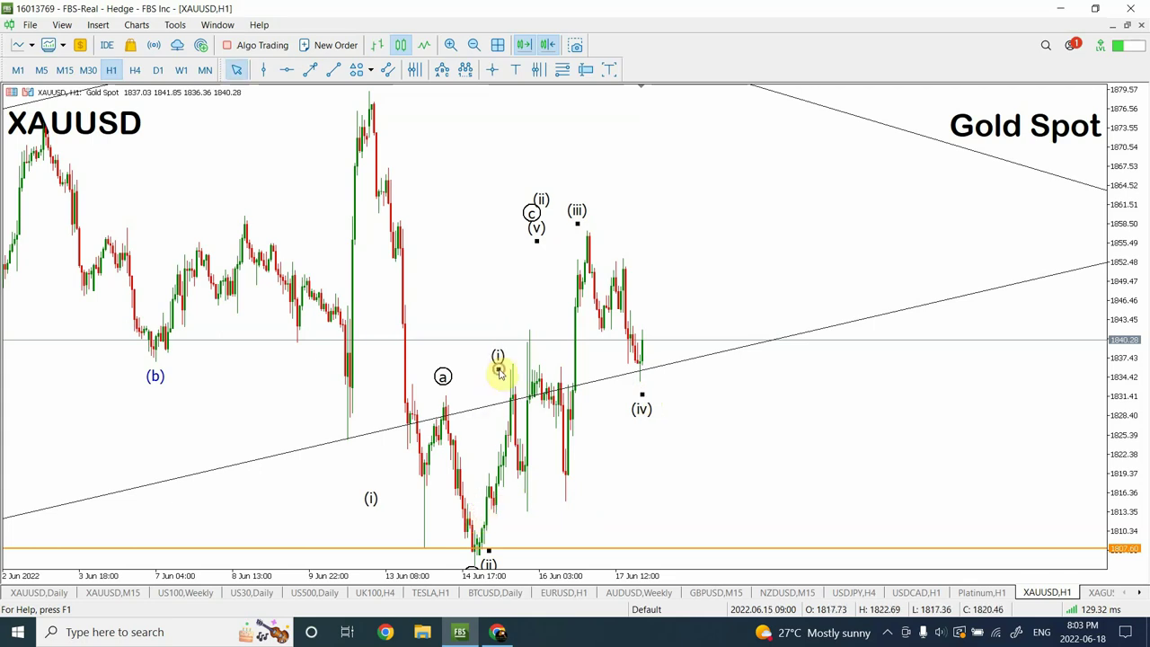
pyautogui.moveTo(479, 542); pyautogui.dragTo(554, 512)
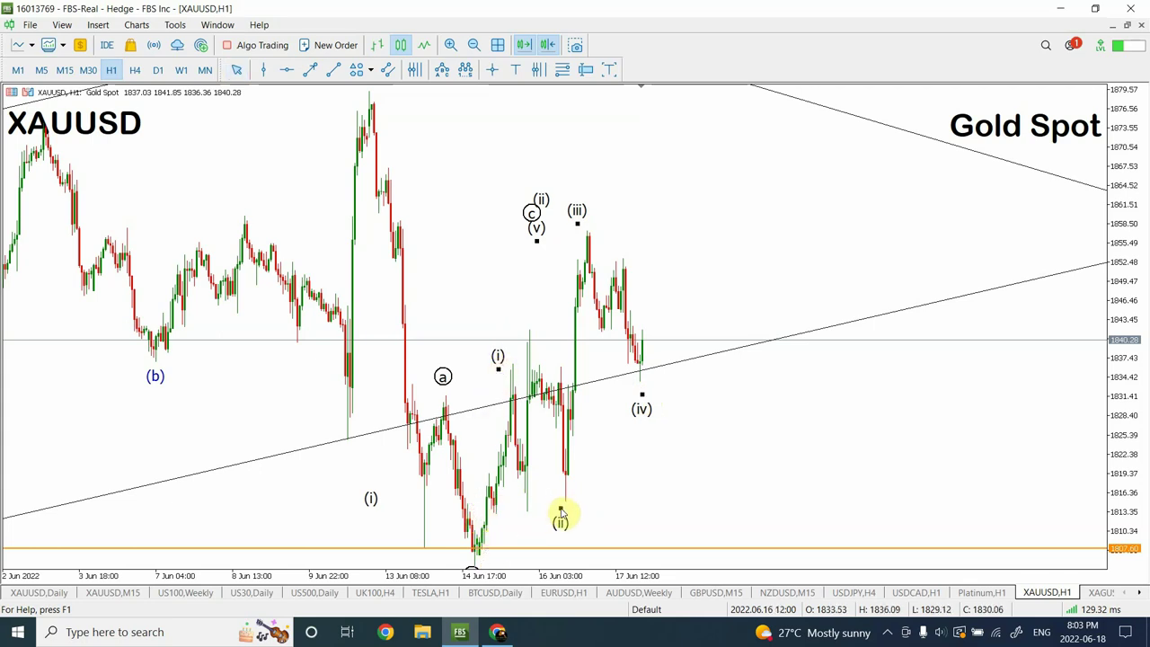
pyautogui.moveTo(538, 248); pyautogui.dragTo(700, 114)
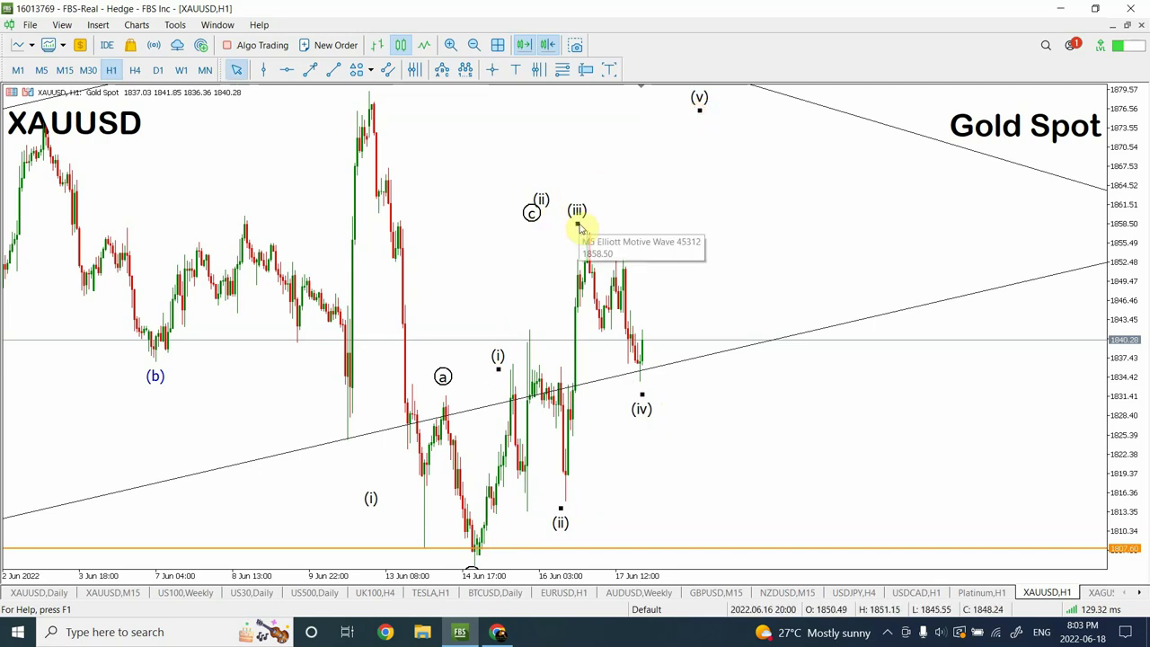
pyautogui.click(577, 225)
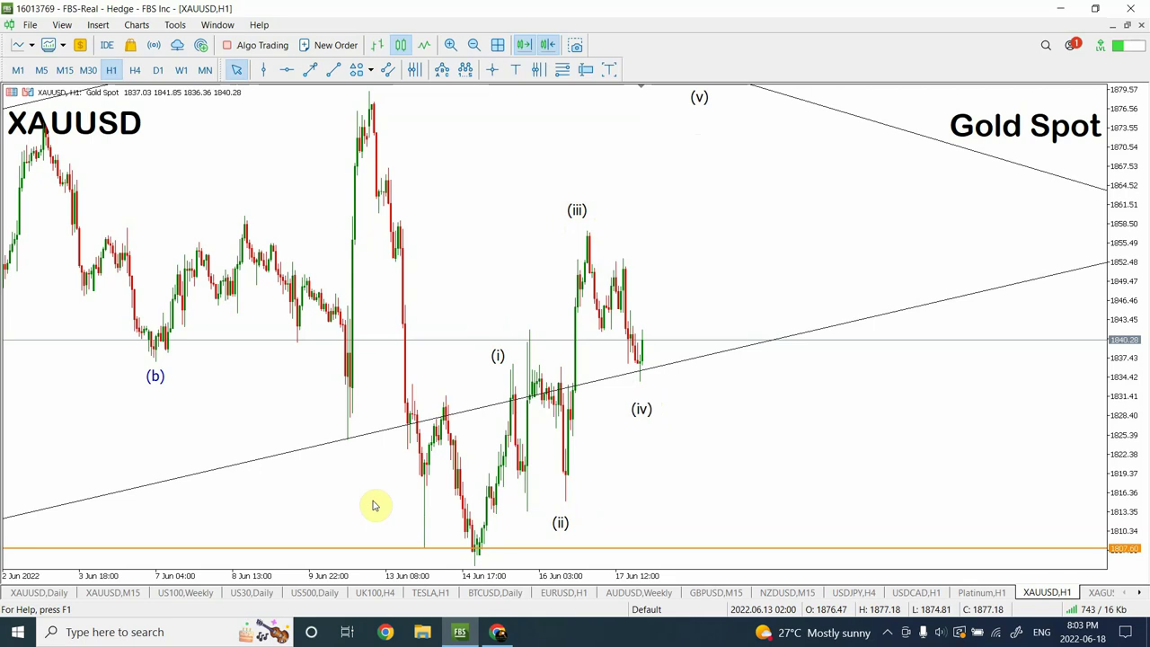
# On the 4-hour gold chart, move the circled v label to the June low, then switch to M15.
pyautogui.click(134, 70)
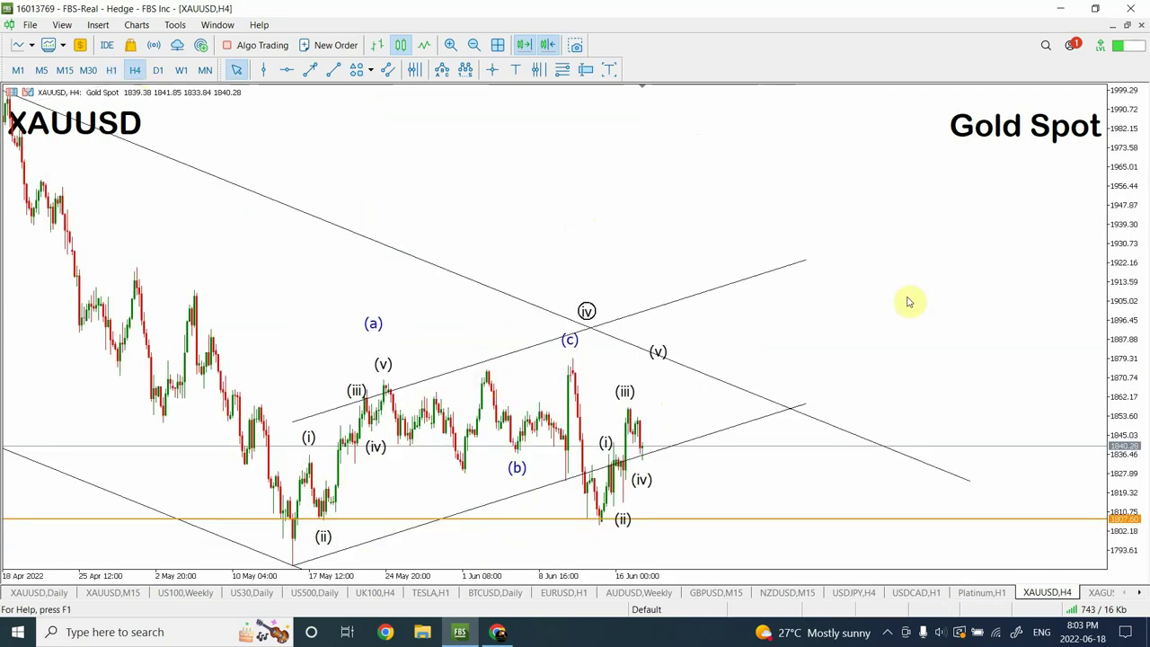
pyautogui.moveTo(1136, 242); pyautogui.dragTo(1092, 640)
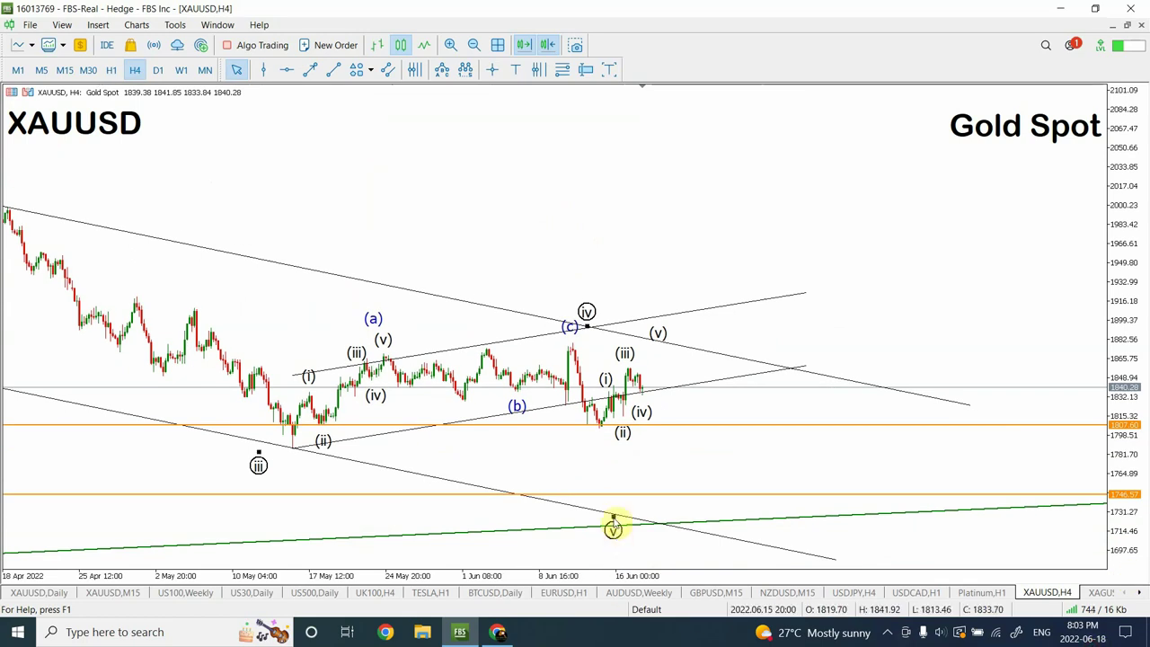
pyautogui.moveTo(612, 518); pyautogui.dragTo(595, 431)
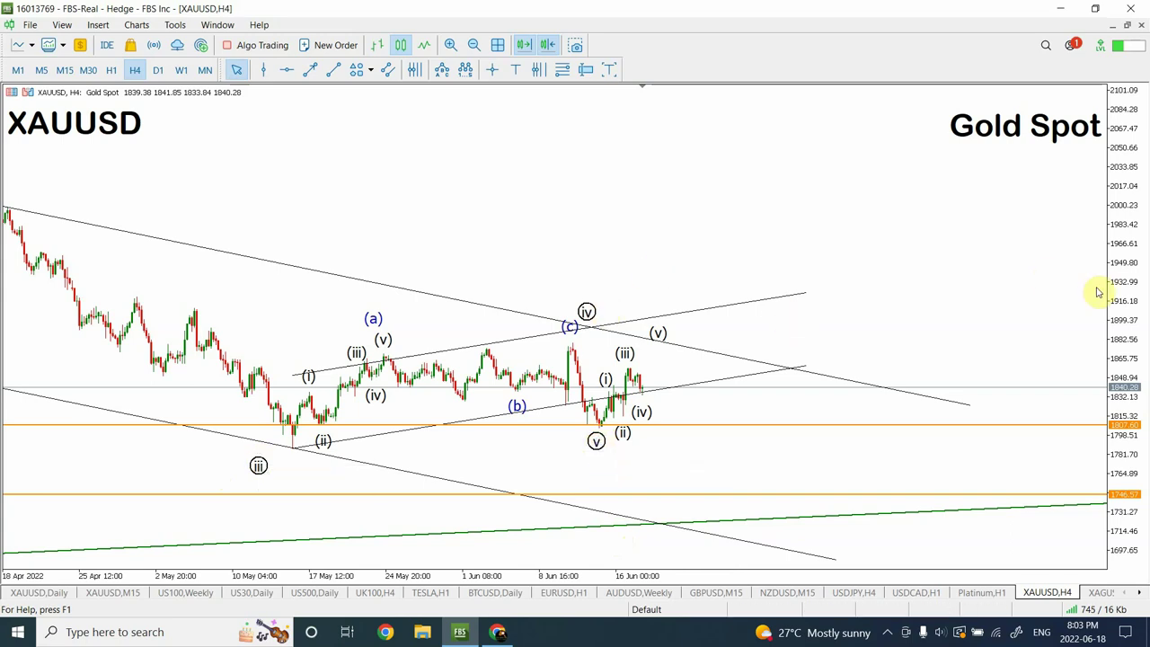
pyautogui.moveTo(1120, 284); pyautogui.dragTo(1139, 138)
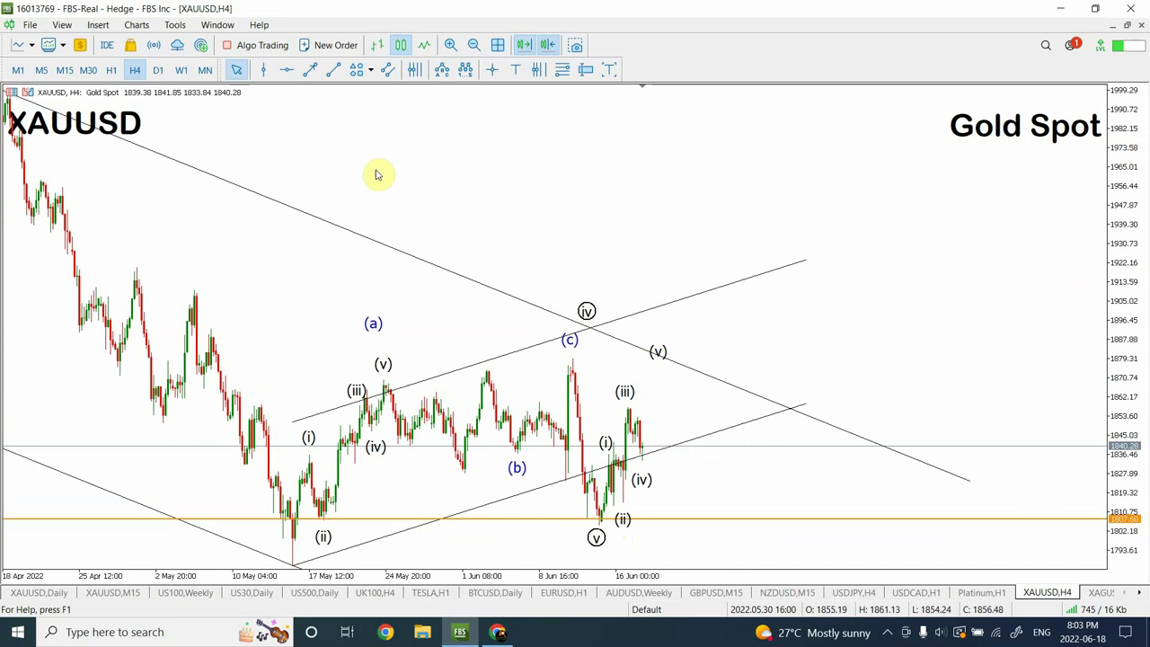
pyautogui.click(64, 72)
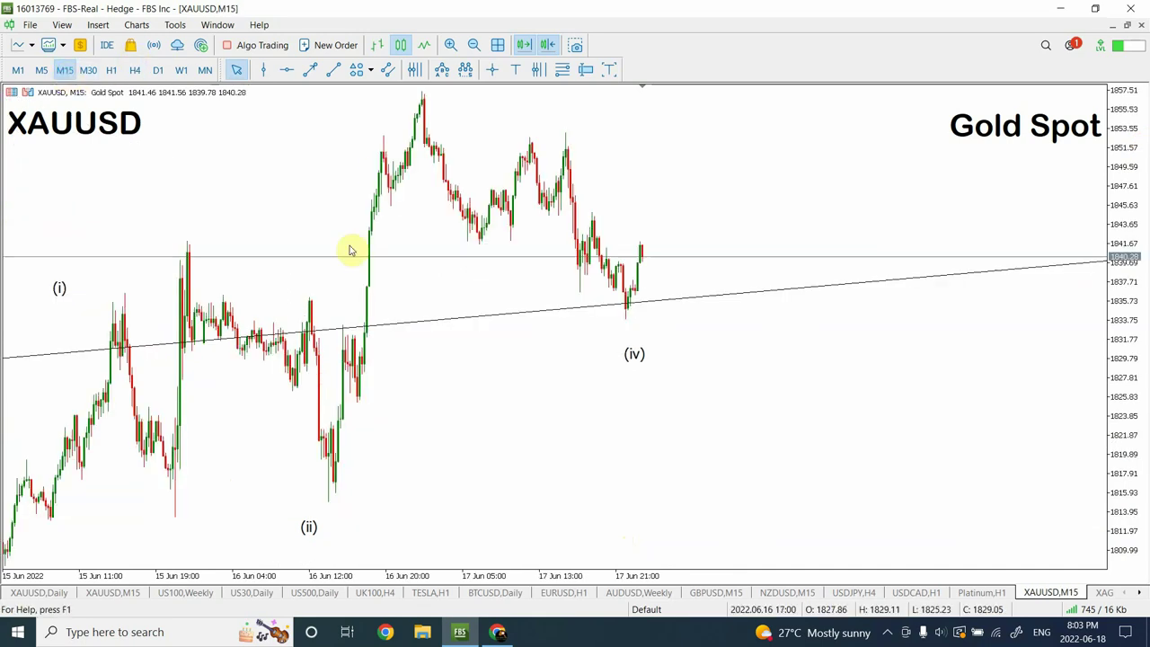
# Zoom out on gold, compare M30 and H1, and lower the orange level to about 1805.
pyautogui.click(472, 47)
pyautogui.click(472, 47)
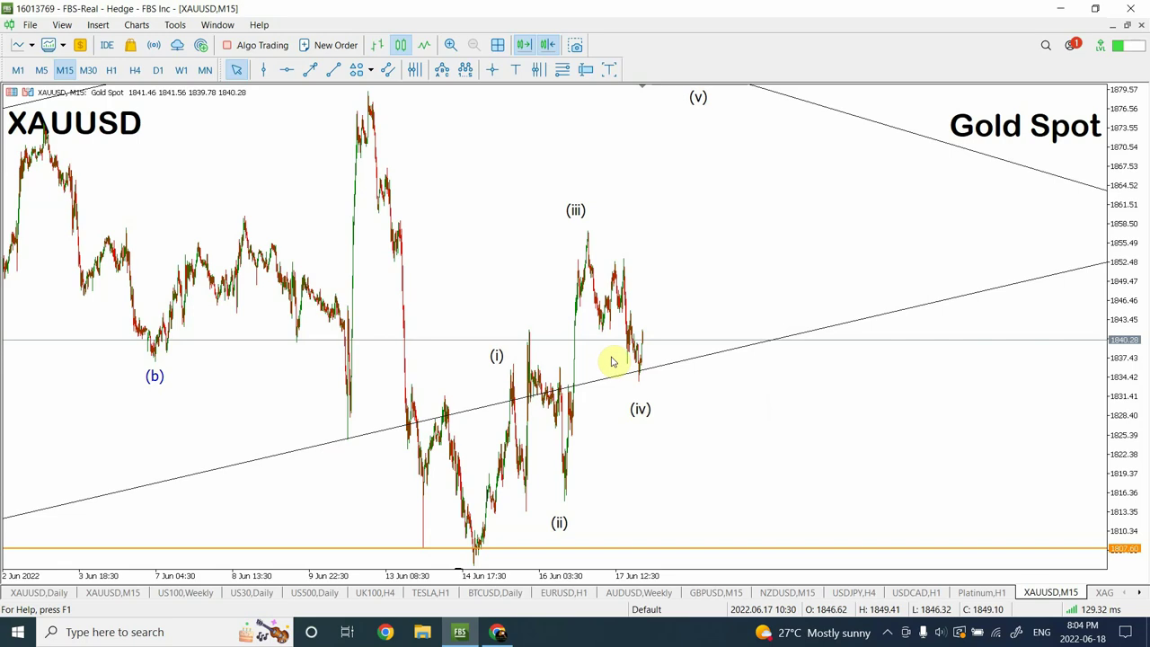
pyautogui.click(88, 70)
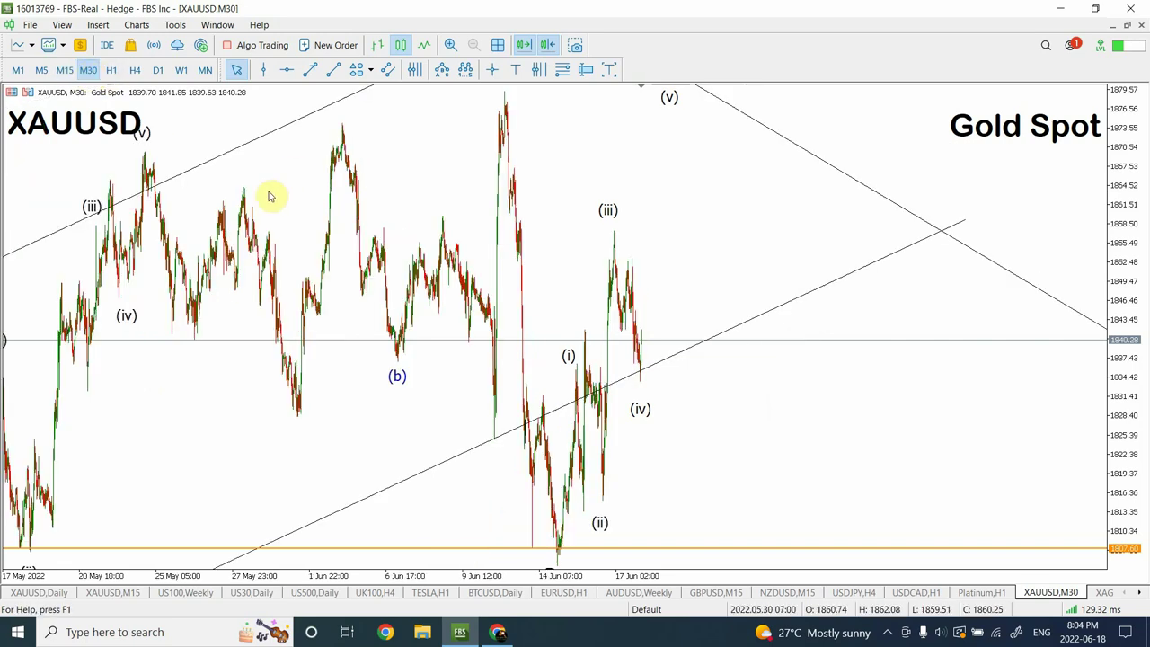
pyautogui.click(112, 70)
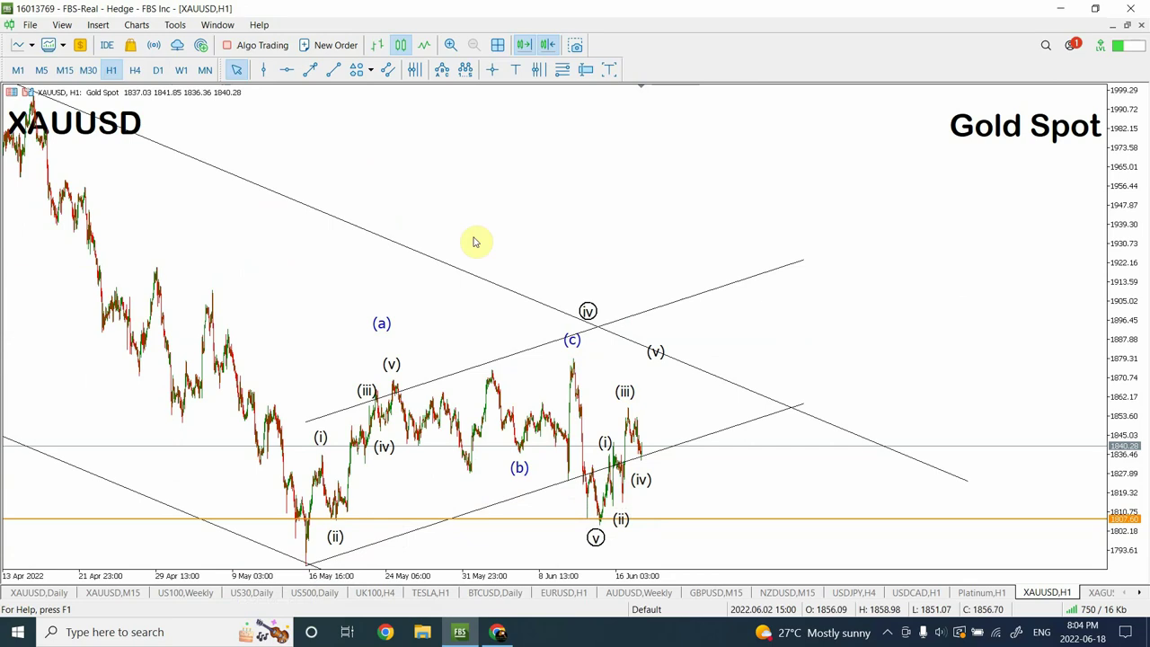
pyautogui.click(88, 70)
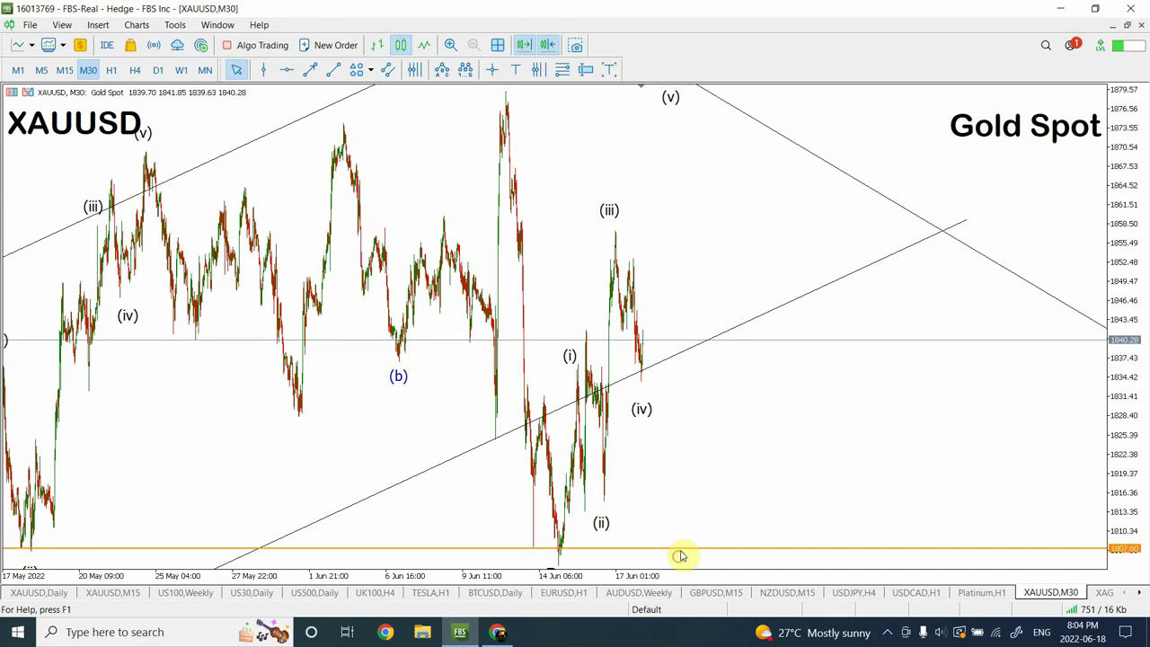
pyautogui.doubleClick(684, 550)
pyautogui.moveTo(684, 549); pyautogui.dragTo(687, 568)
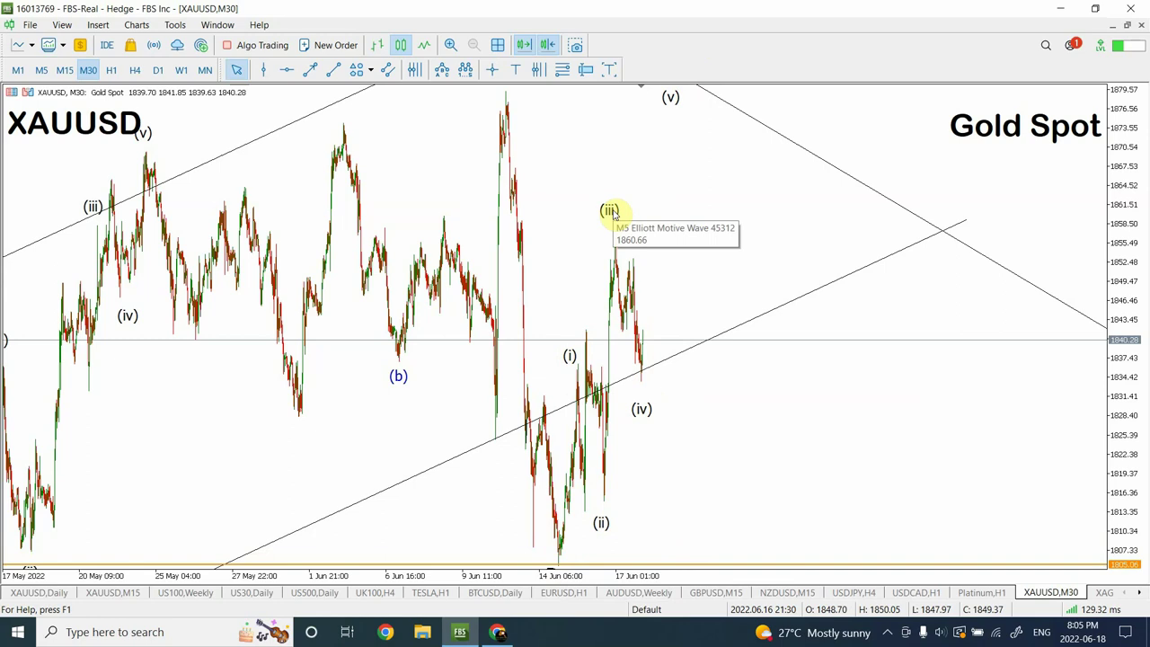
# Raise the (iii) and (iv) wave points near the top, then view gold on D1.
pyautogui.moveTo(608, 224); pyautogui.dragTo(620, 126)
pyautogui.moveTo(643, 392); pyautogui.dragTo(649, 111)
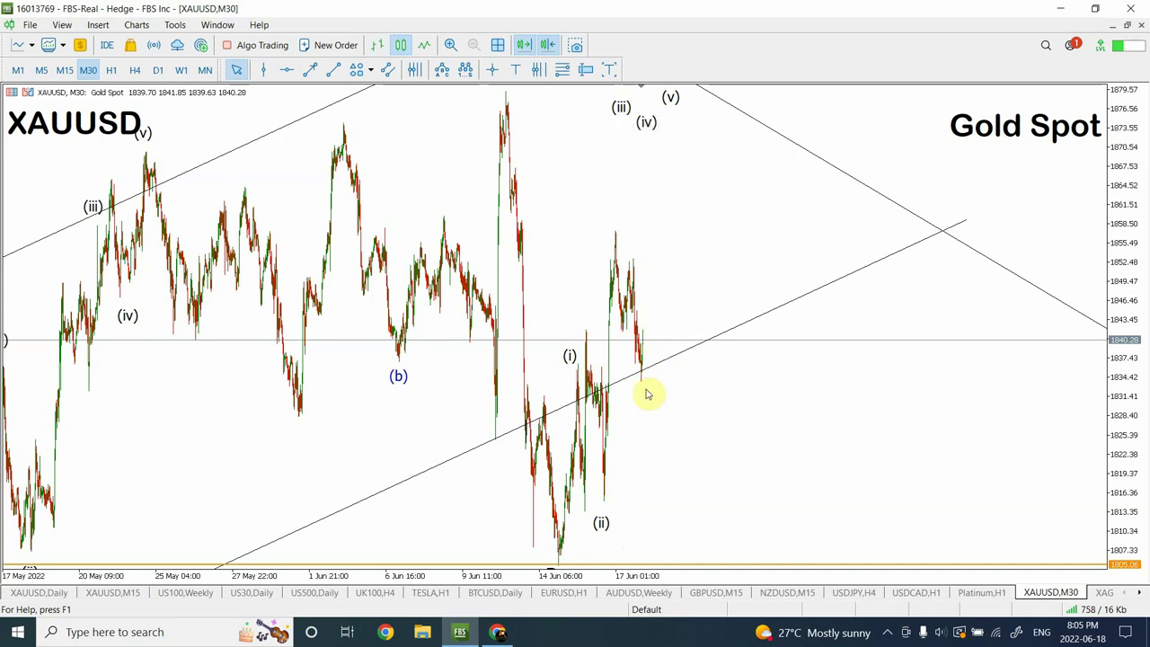
pyautogui.click(65, 69)
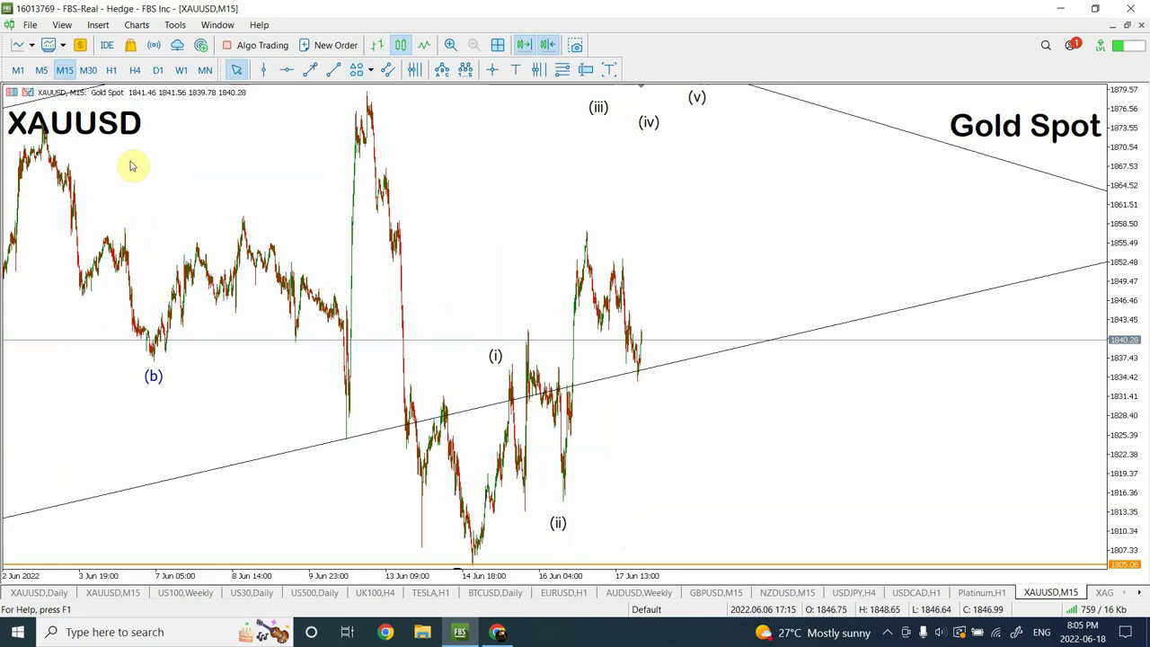
pyautogui.click(158, 70)
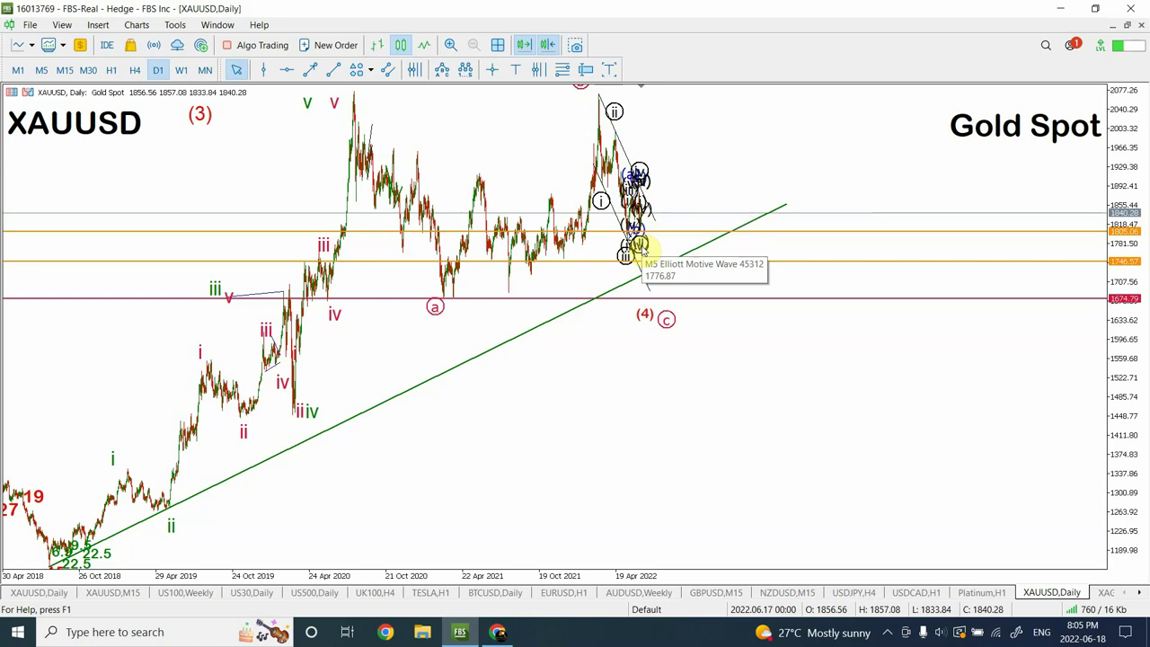
# Switch XAUUSD to H4 to see the descending channel and circled i–v count.
pyautogui.click(135, 70)
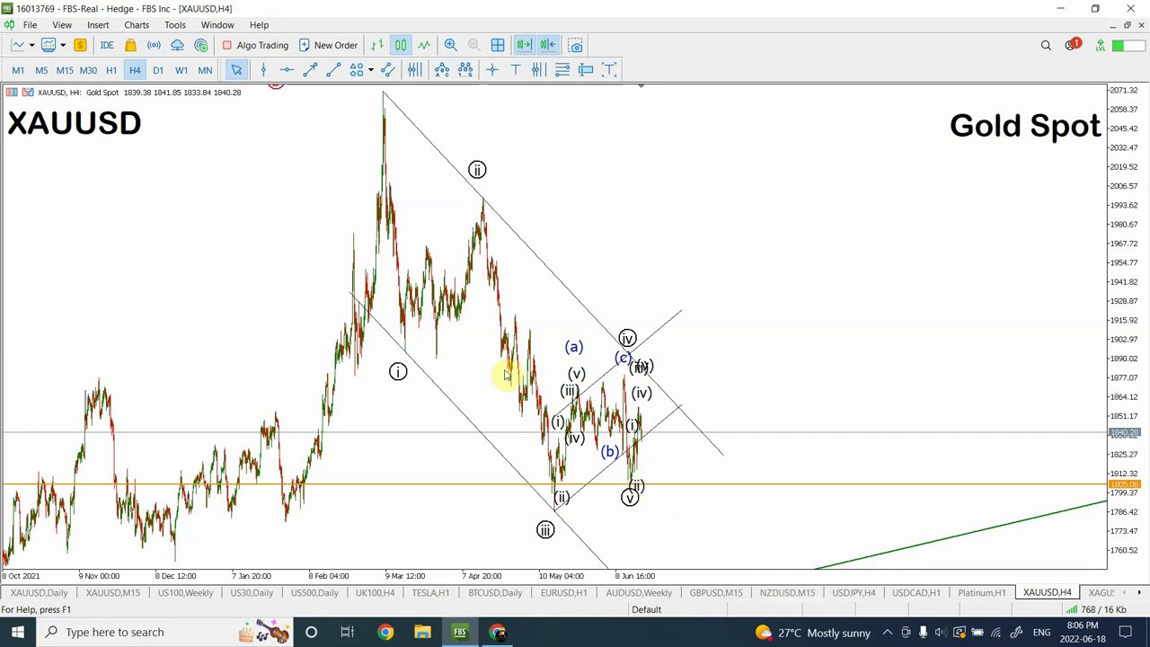
# Check the hourly gold chart, then return XAUUSD to the daily timeframe.
pyautogui.click(111, 72)
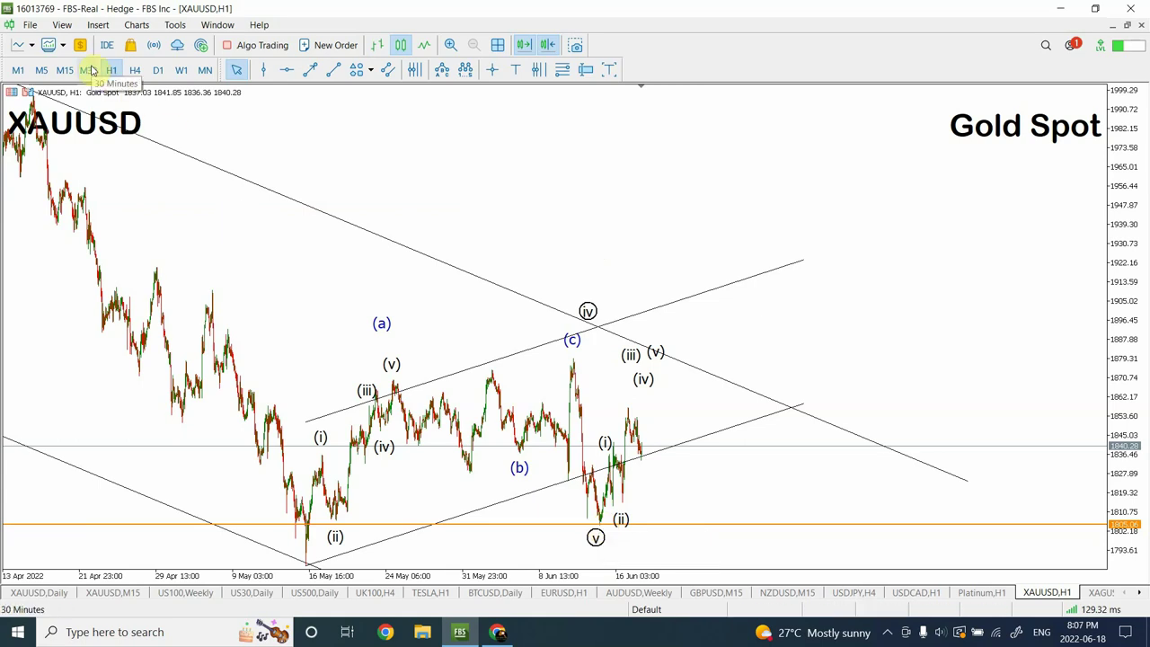
pyautogui.click(157, 70)
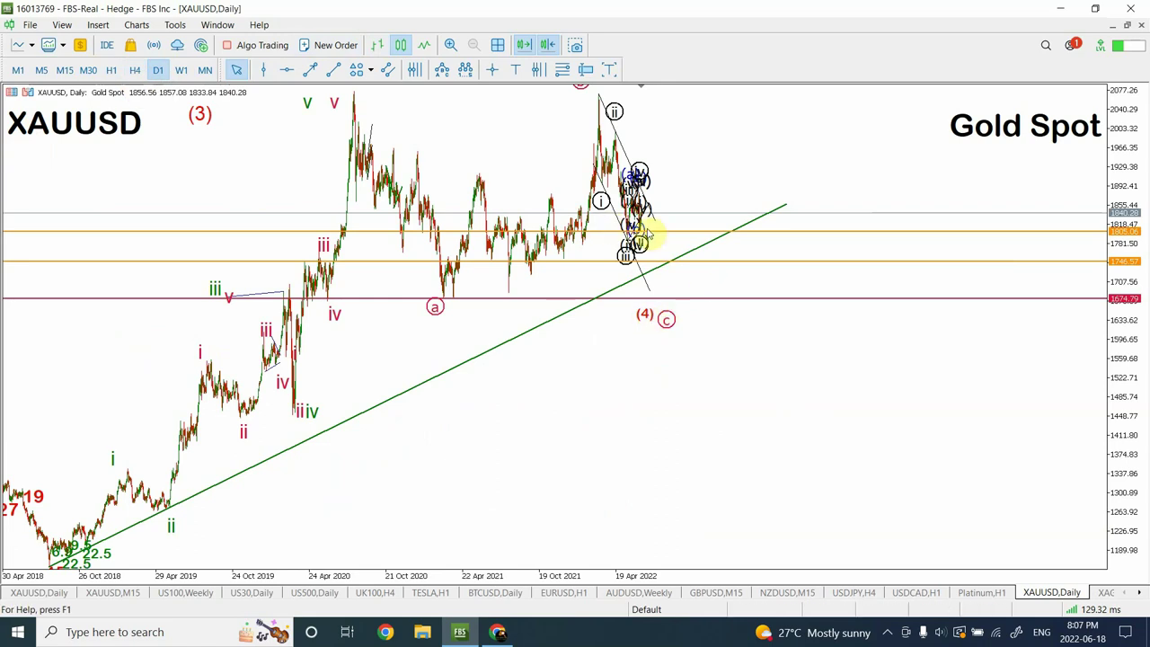
# Zoom in on the H4 gold chart, adding and then deleting a trial horizontal level near 1895.
pyautogui.click(135, 71)
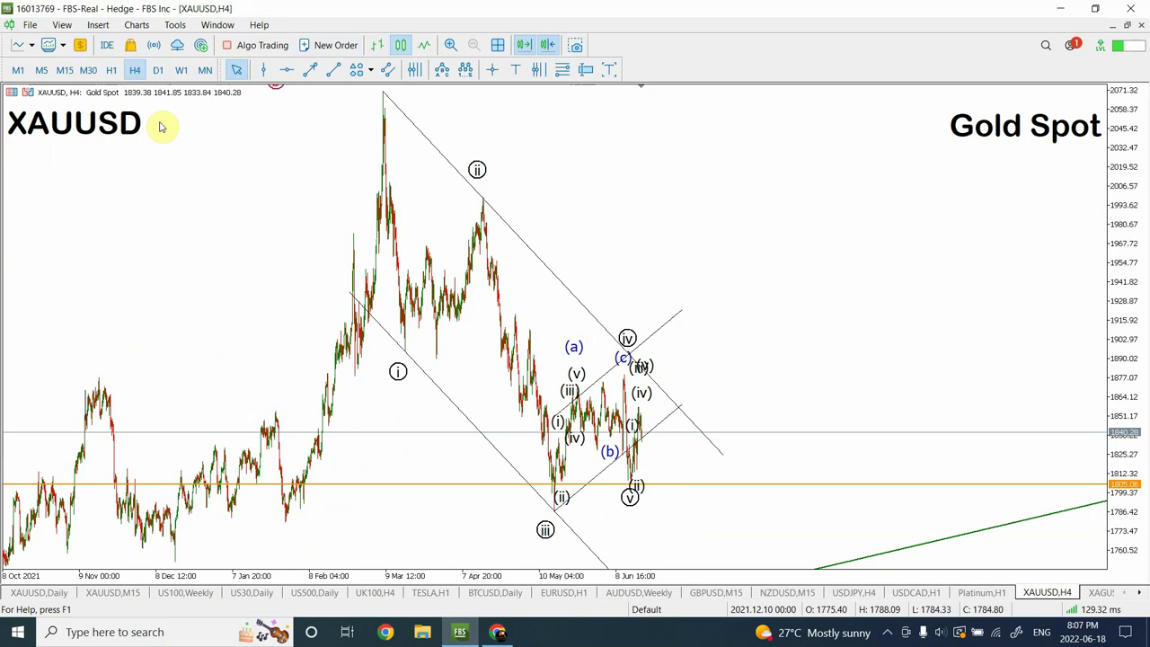
pyautogui.click(450, 45)
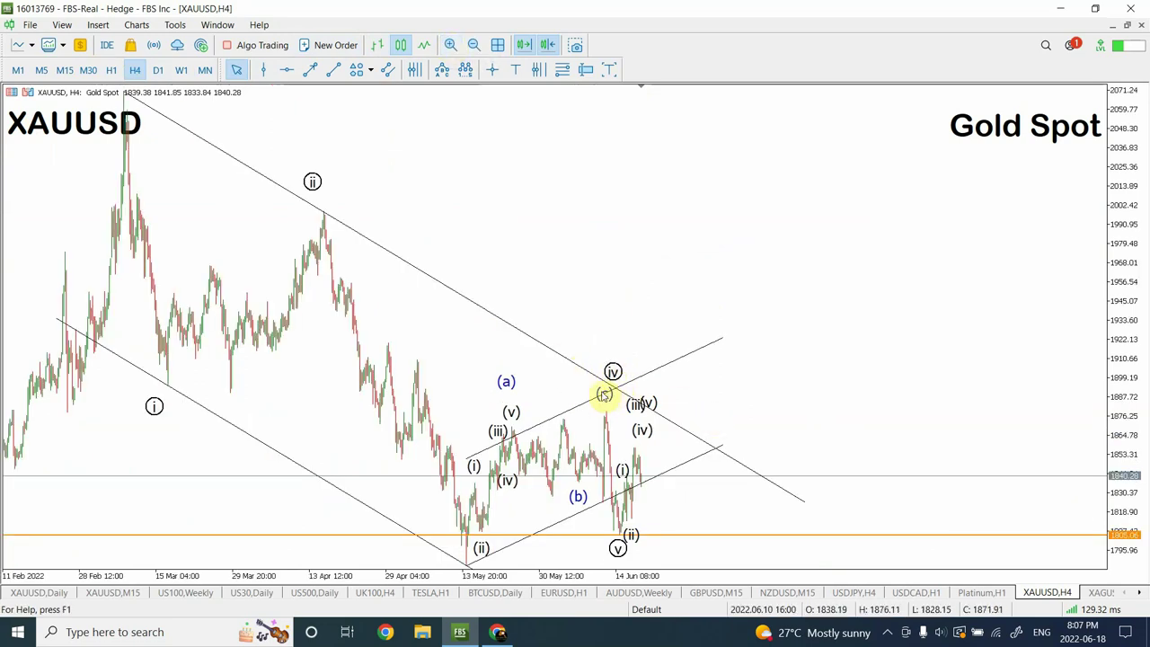
pyautogui.click(287, 69)
pyautogui.moveTo(274, 353); pyautogui.dragTo(276, 385)
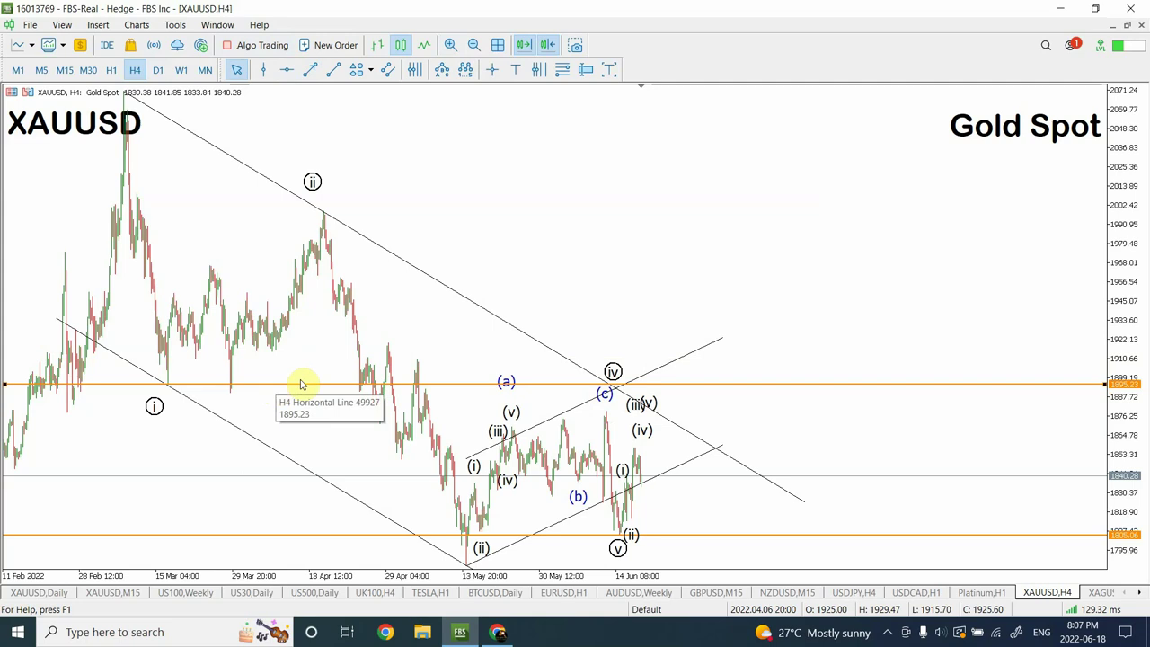
pyautogui.click(634, 372)
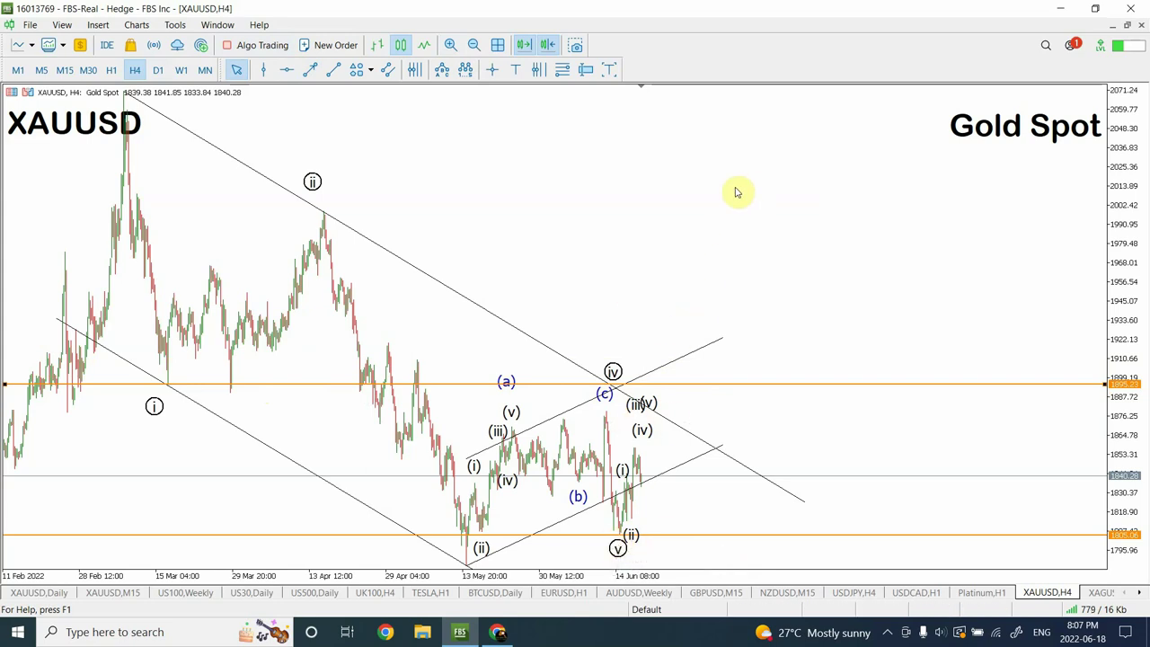
pyautogui.press('Delete')
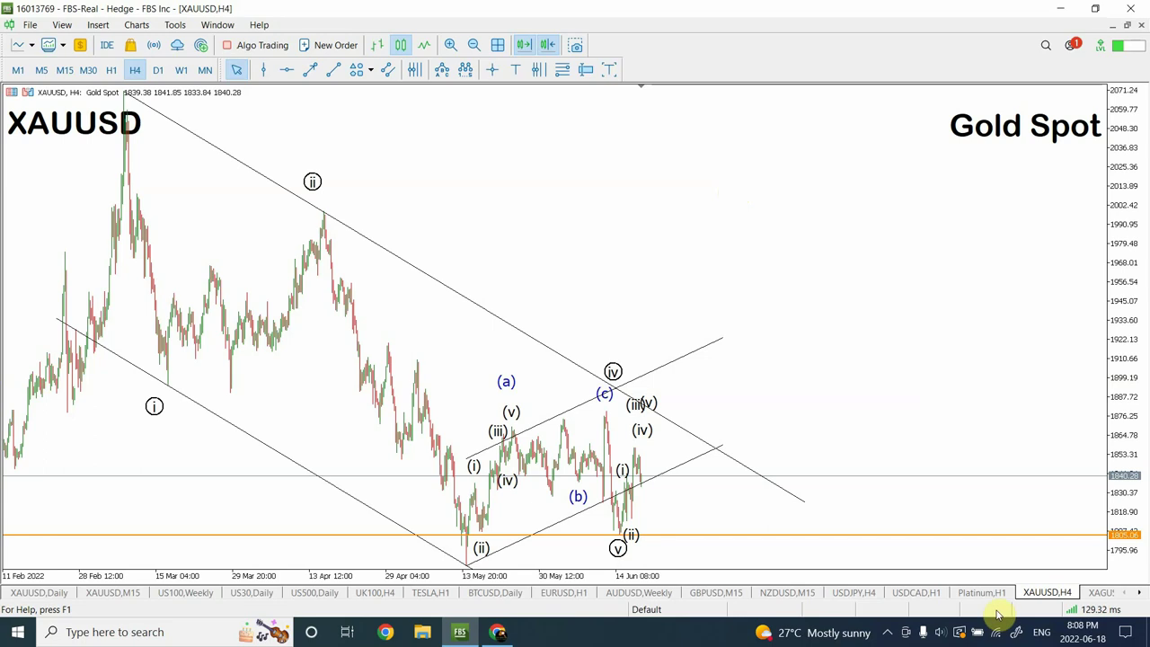
# On the XAGUSD,H1 chart, place circled v at the June low and delete the blue (i)–(v) count.
pyautogui.click(1100, 592)
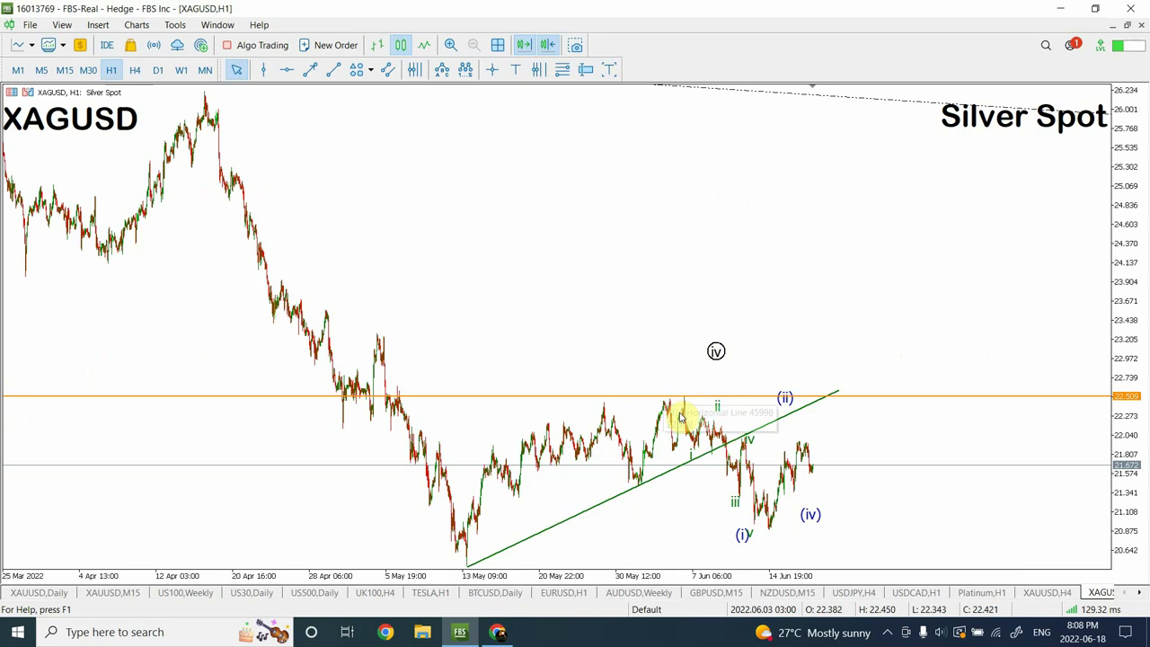
pyautogui.moveTo(1128, 315); pyautogui.dragTo(1090, 546)
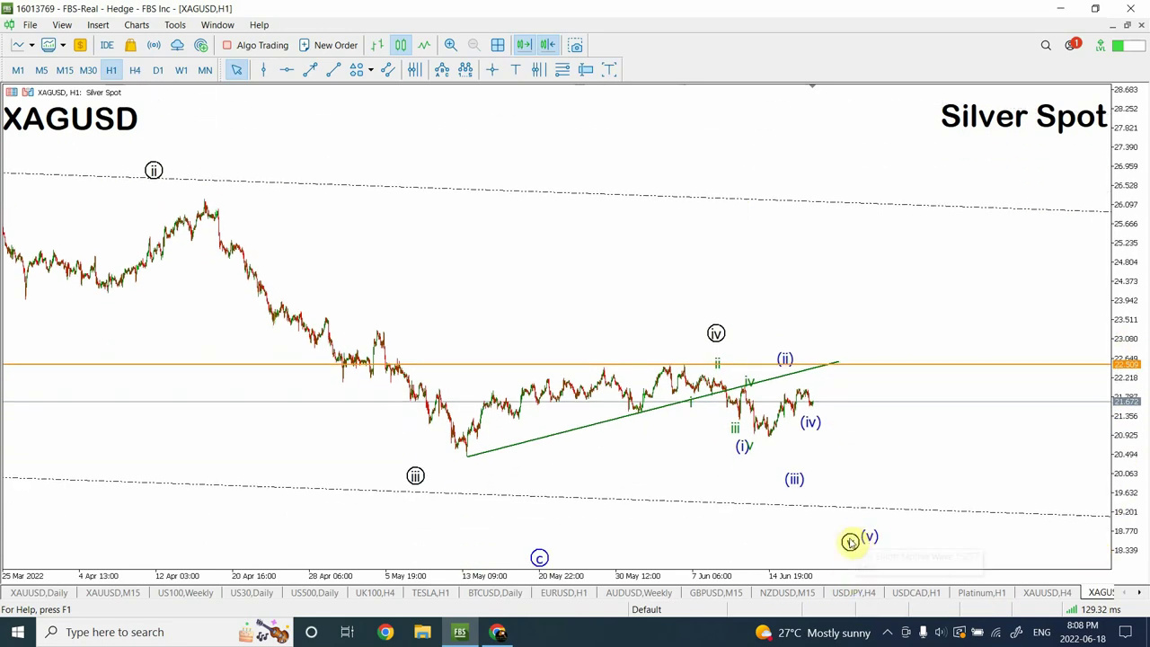
pyautogui.moveTo(851, 534); pyautogui.dragTo(768, 449)
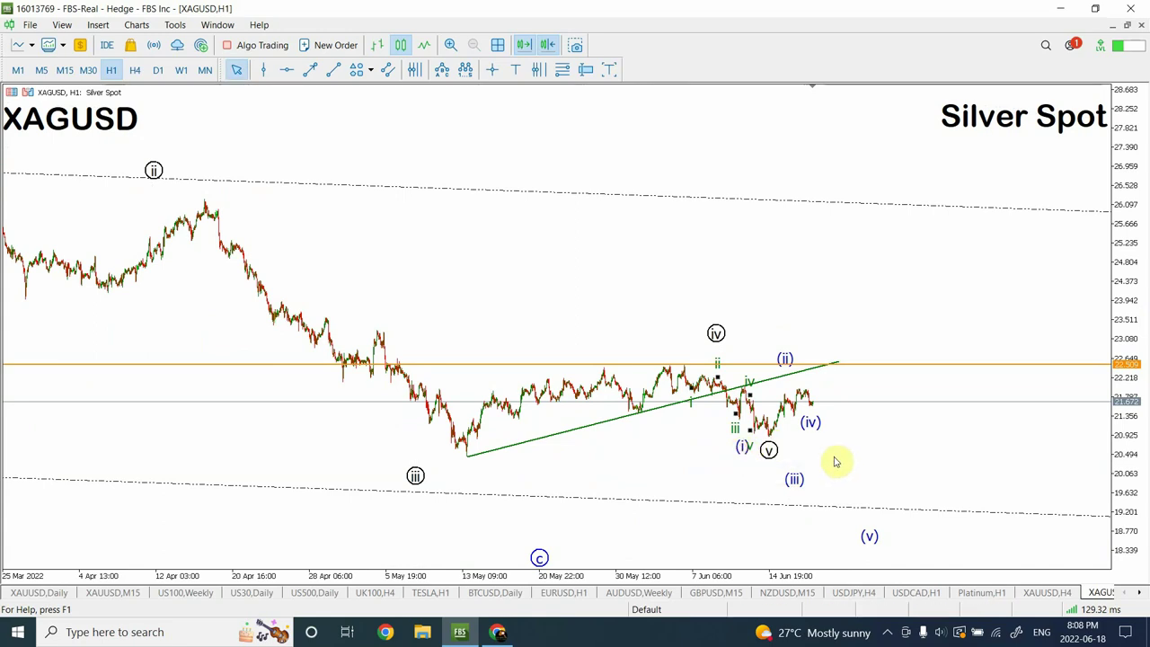
pyautogui.doubleClick(745, 445)
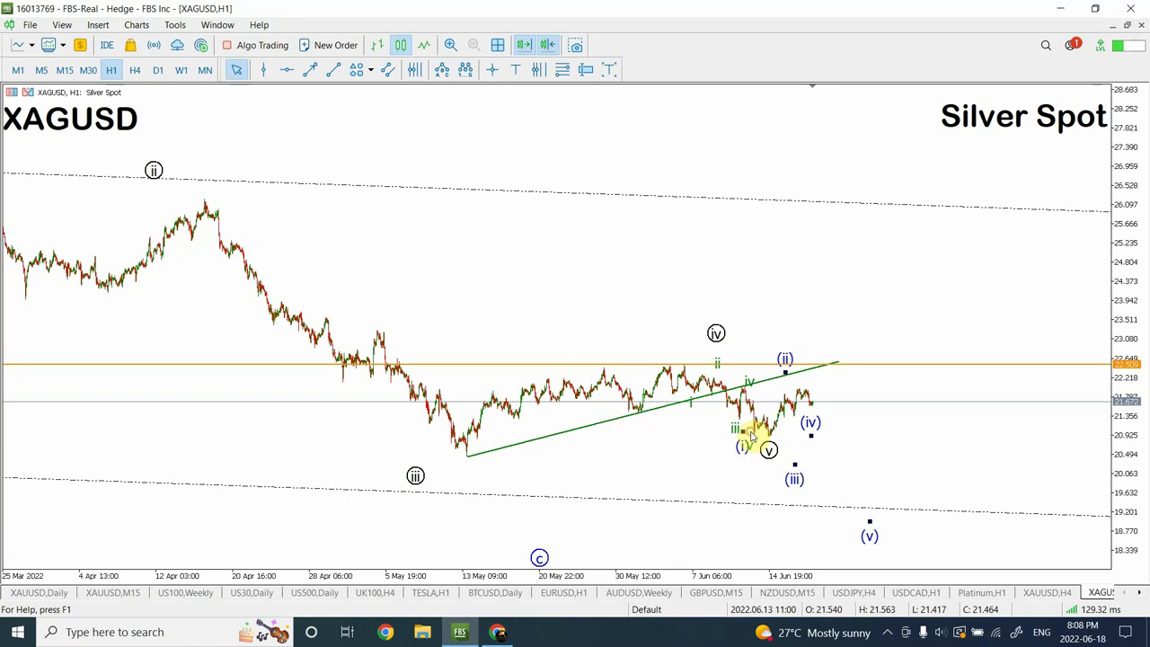
pyautogui.press('Delete')
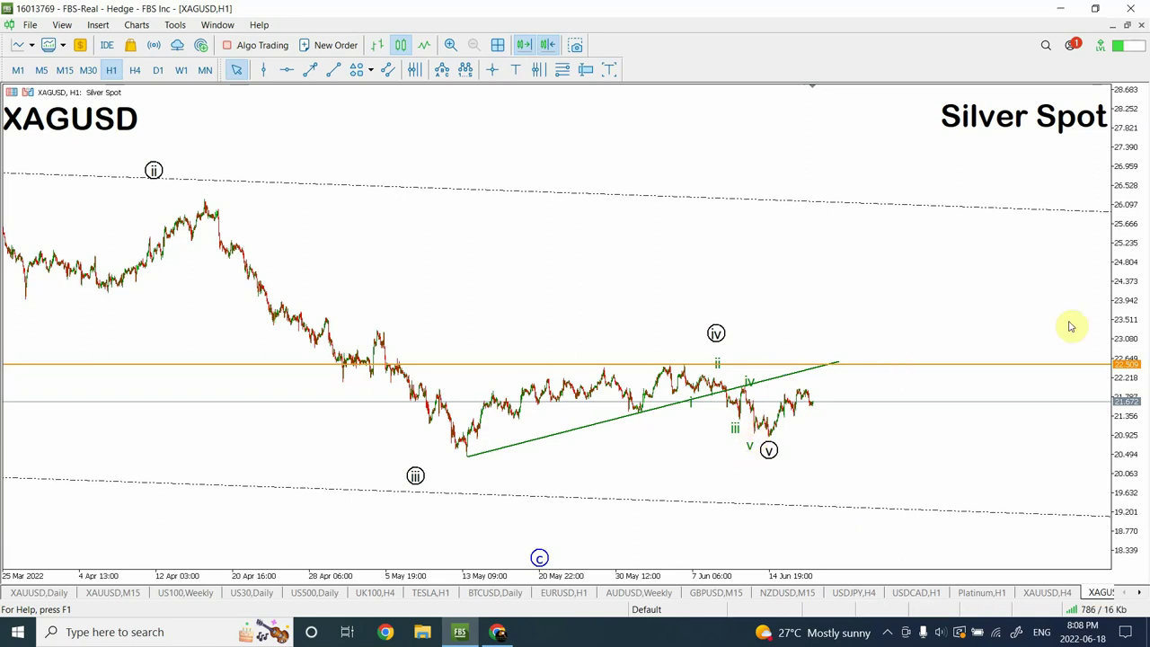
pyautogui.moveTo(1130, 325); pyautogui.dragTo(1118, 97)
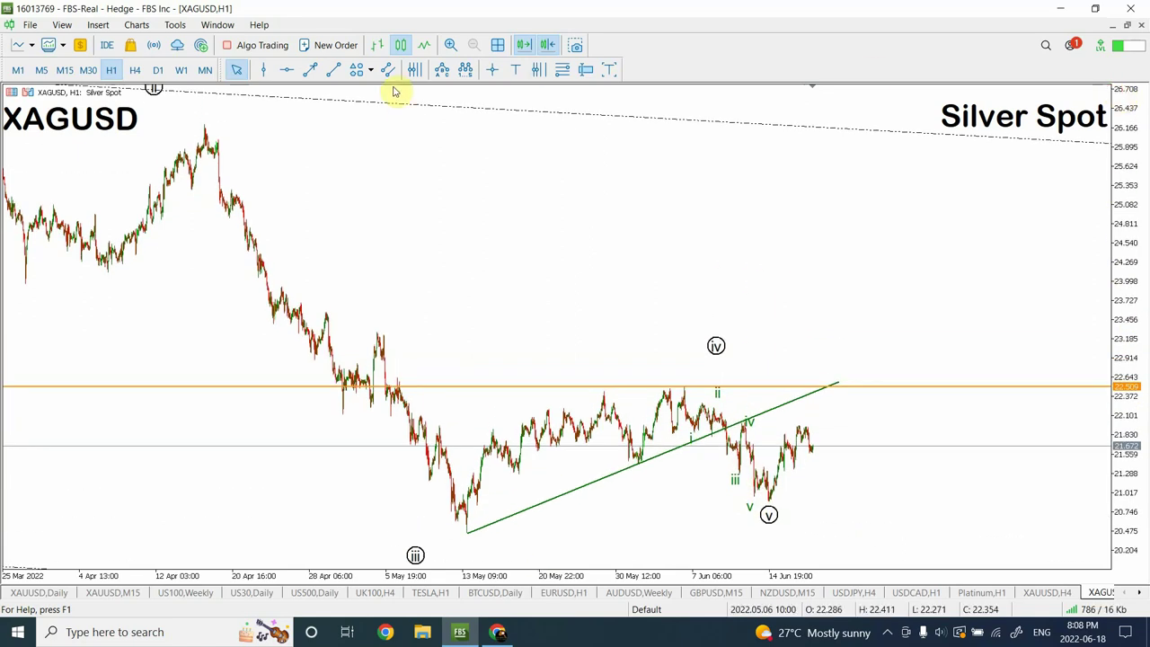
# Add a horizontal level near 20.90 on silver, then view it on H4 candles.
pyautogui.click(64, 70)
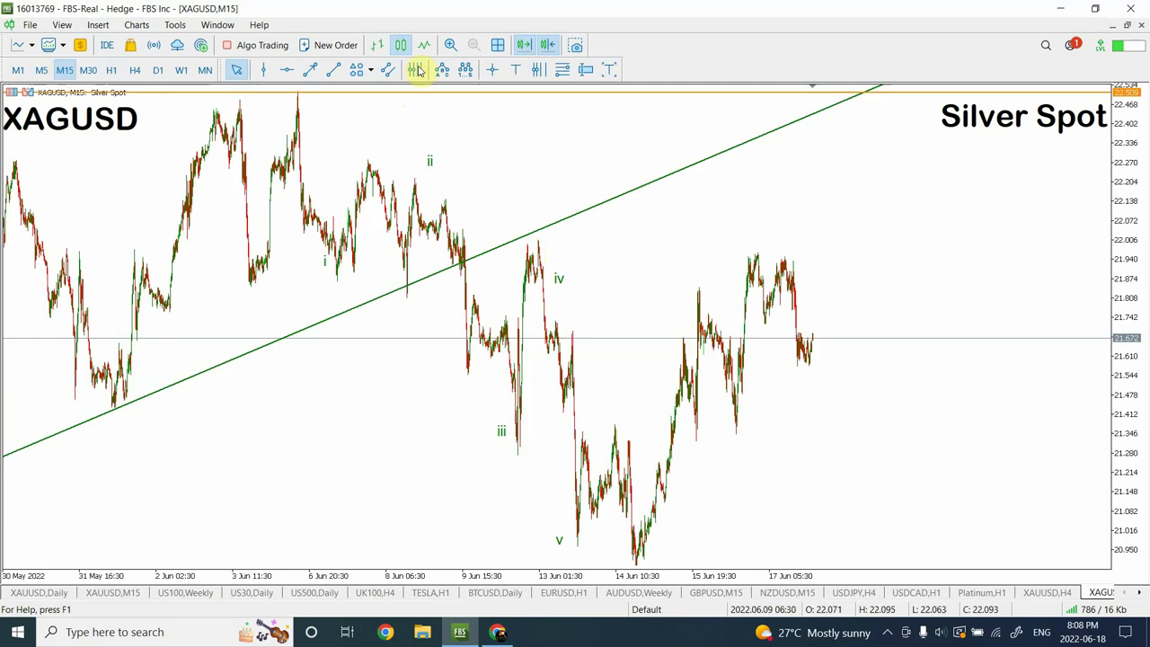
pyautogui.click(286, 69)
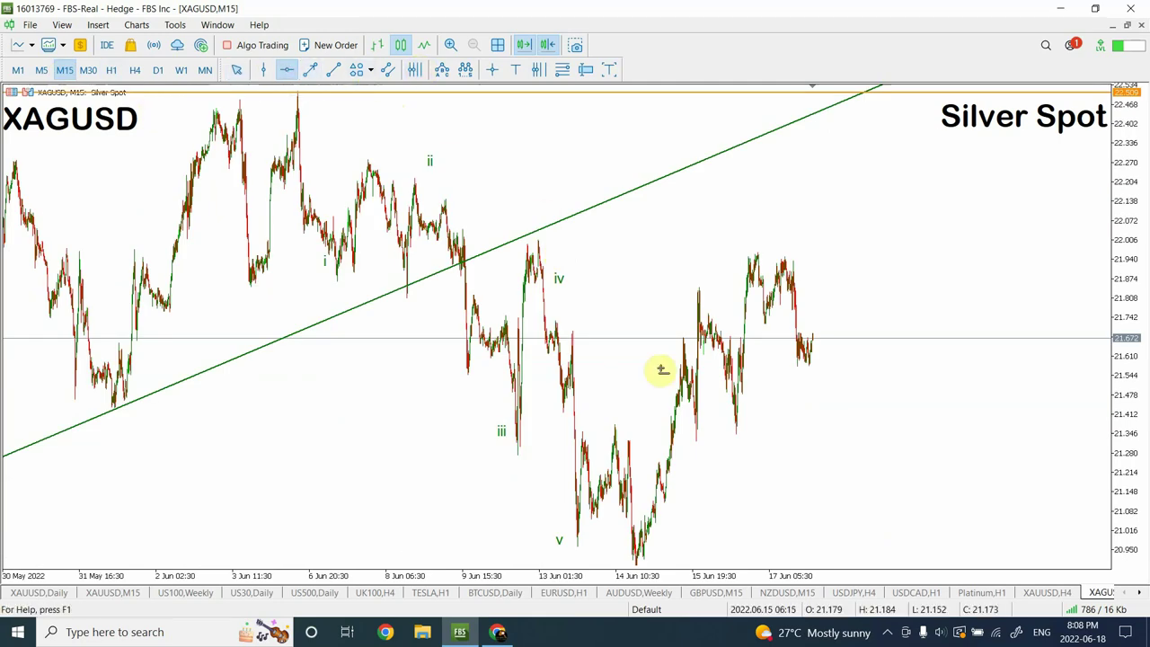
pyautogui.moveTo(500, 521); pyautogui.dragTo(500, 566)
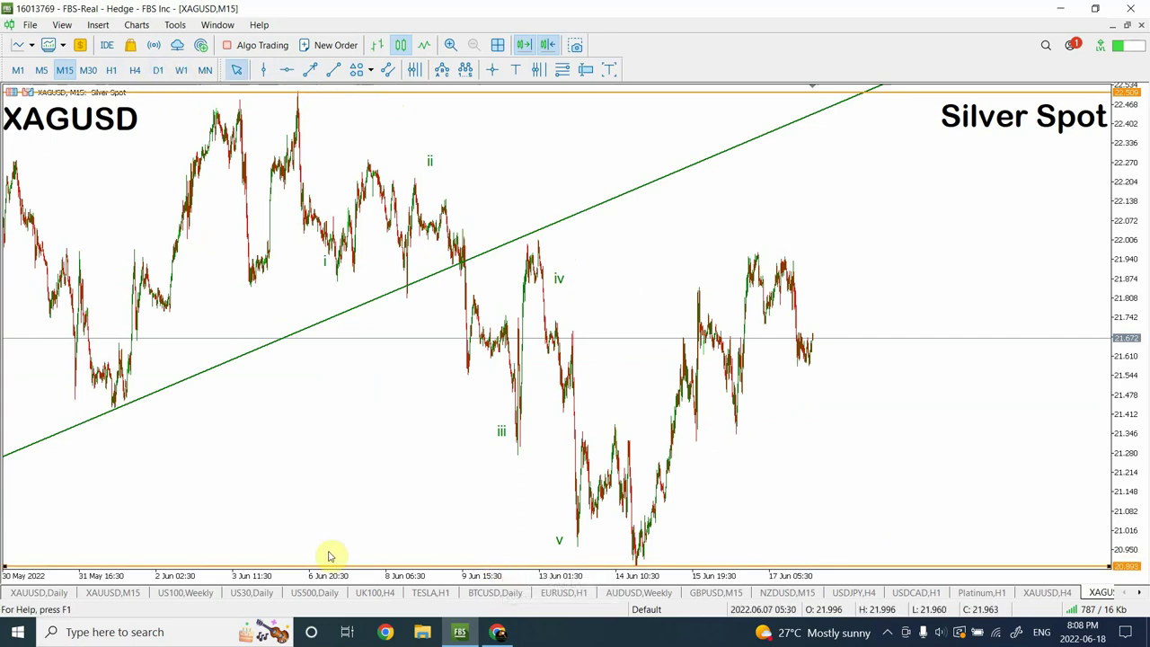
pyautogui.click(112, 69)
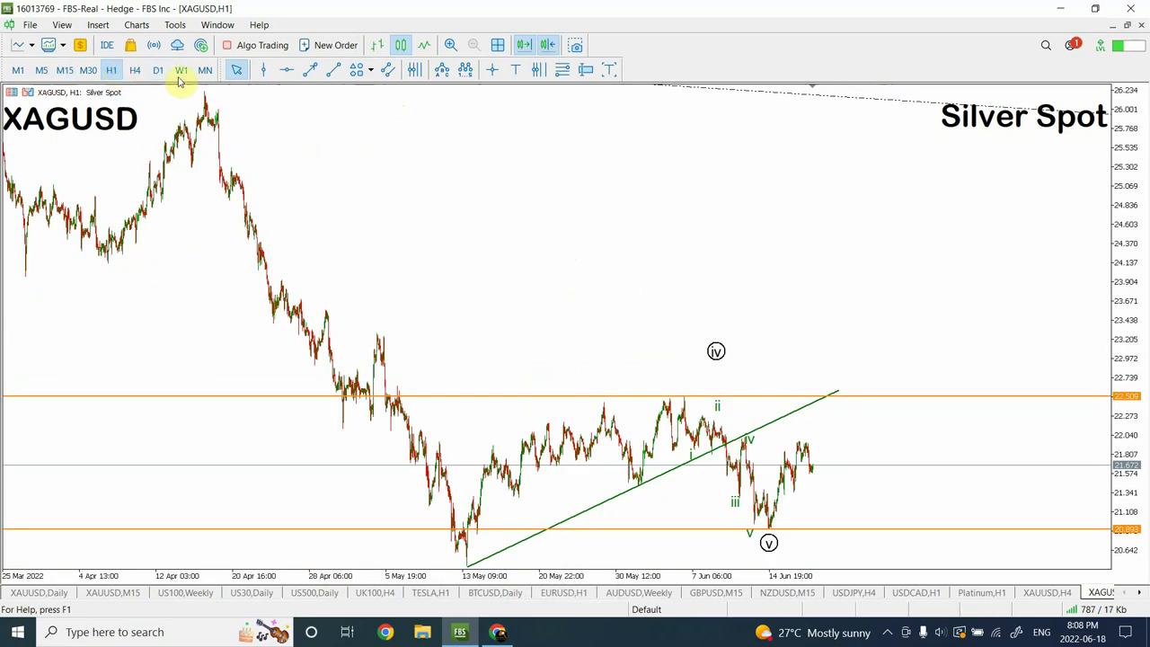
pyautogui.click(134, 71)
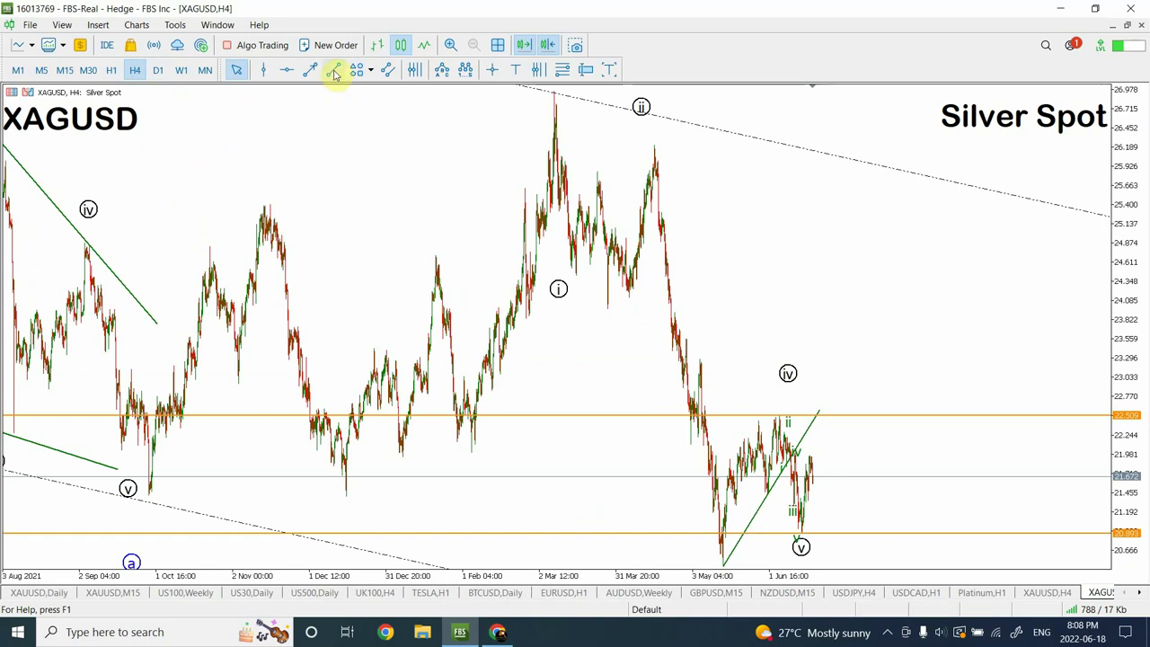
# On silver's H4 chart, draw a trendline descending from the March 2022 peak, then switch to D1.
pyautogui.click(333, 70)
pyautogui.moveTo(554, 91); pyautogui.dragTo(1045, 360)
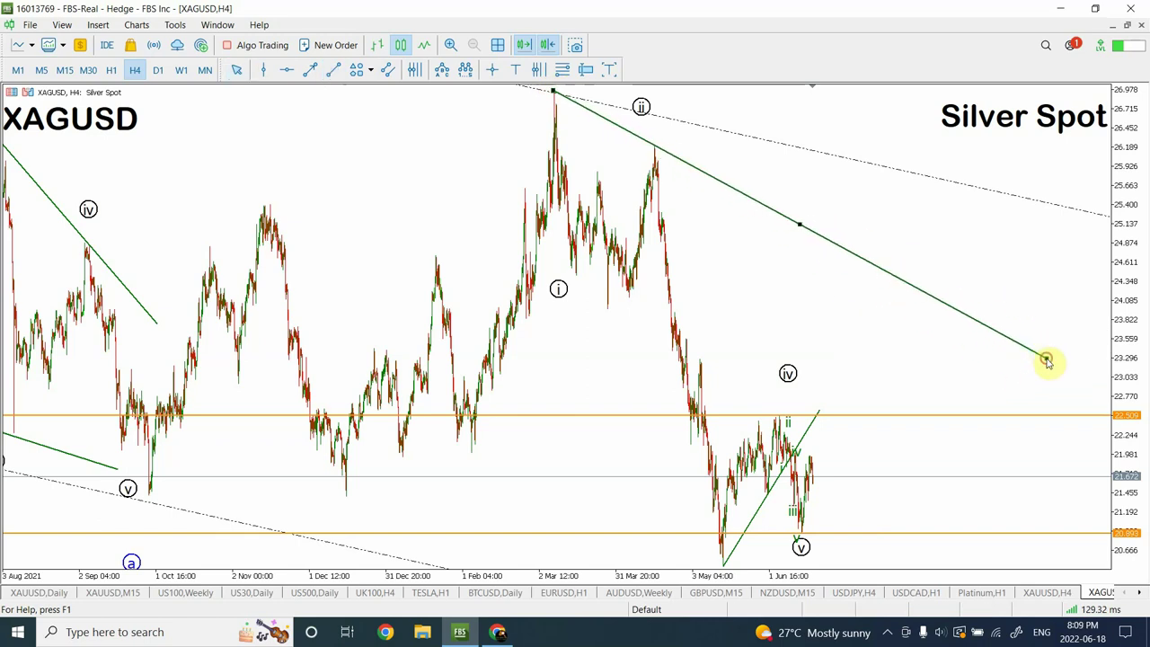
pyautogui.click(157, 70)
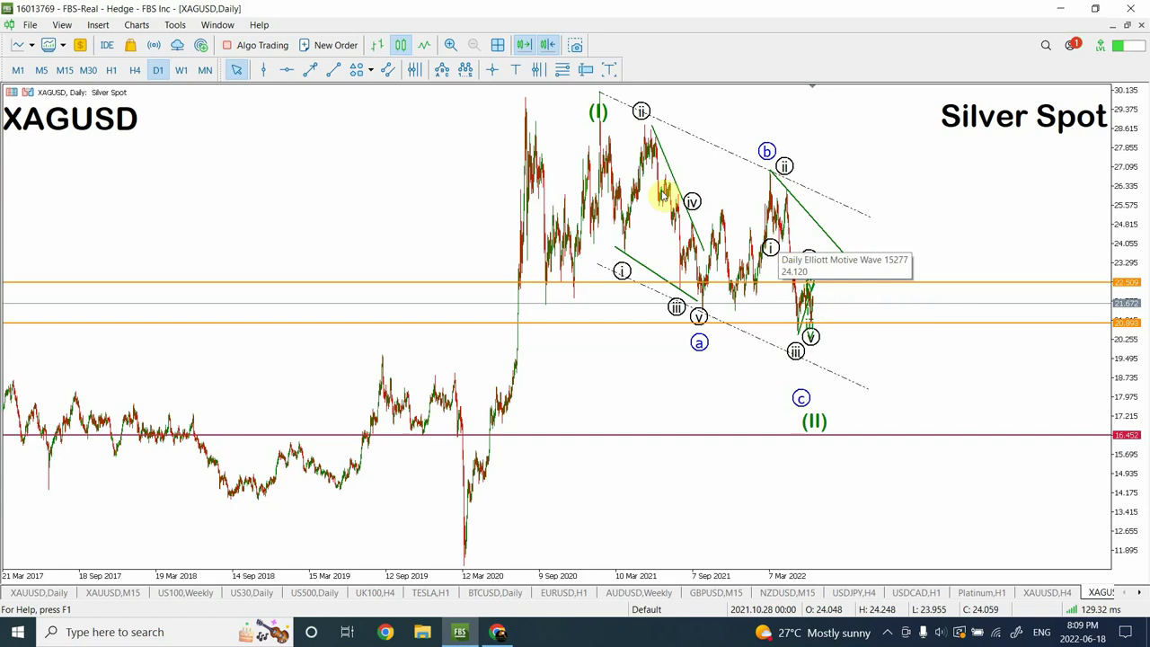
# Place a horizontal level at 24.025 and draw a rising trendline from the December 2021 low.
pyautogui.click(288, 72)
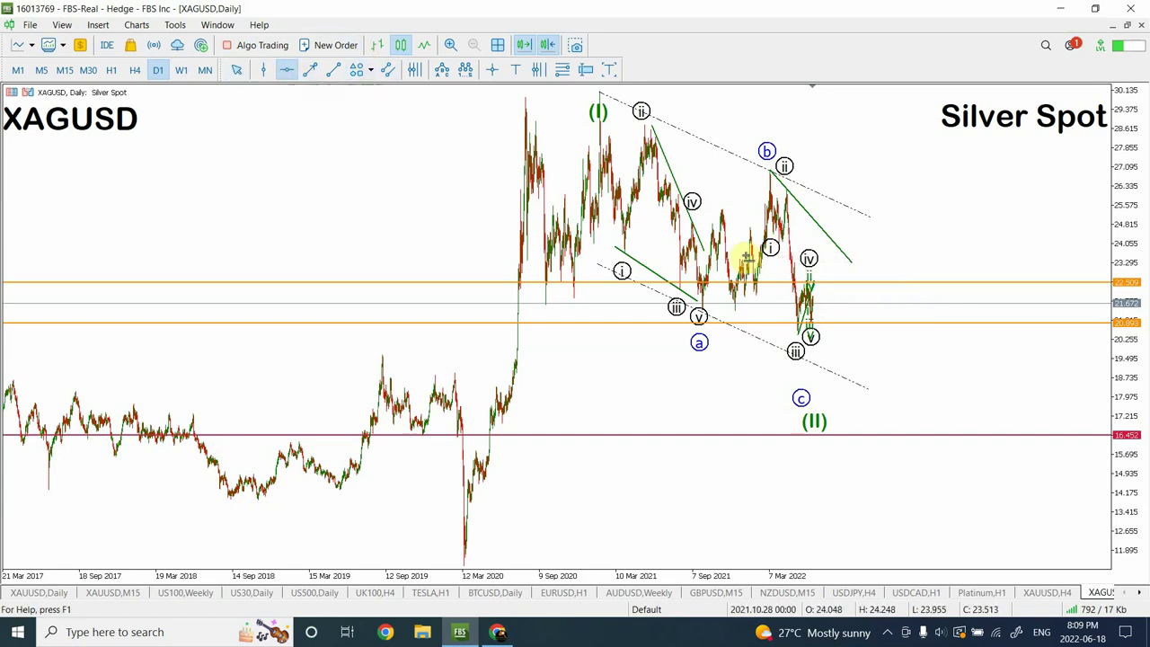
pyautogui.click(796, 243)
pyautogui.moveTo(796, 243); pyautogui.dragTo(796, 245)
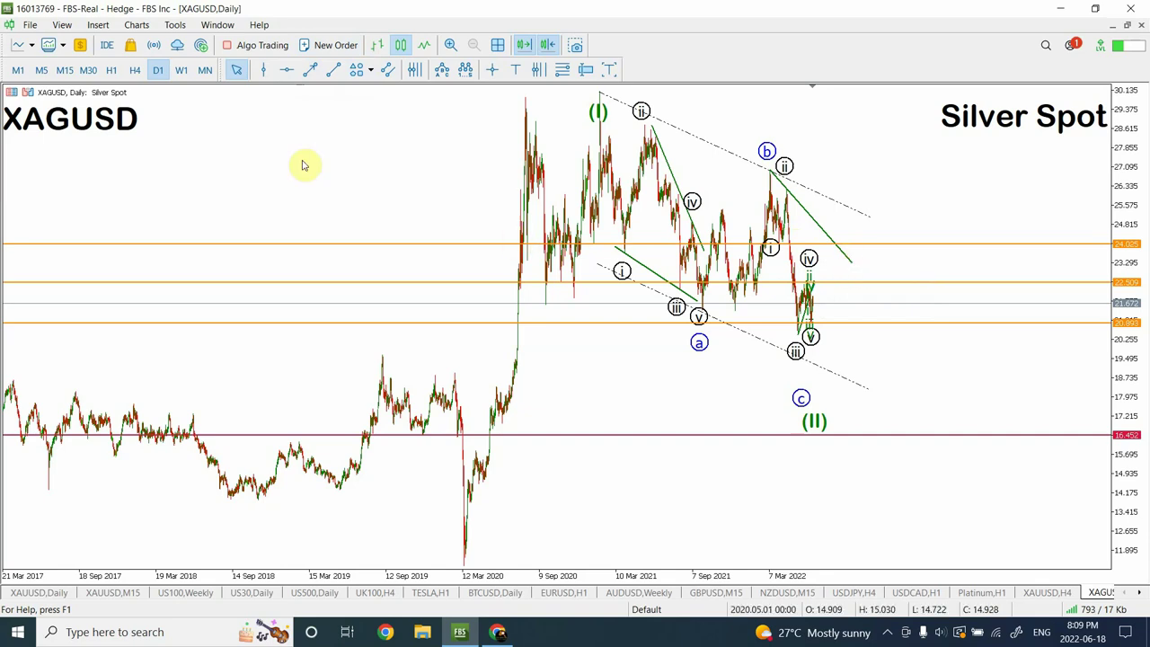
pyautogui.click(333, 74)
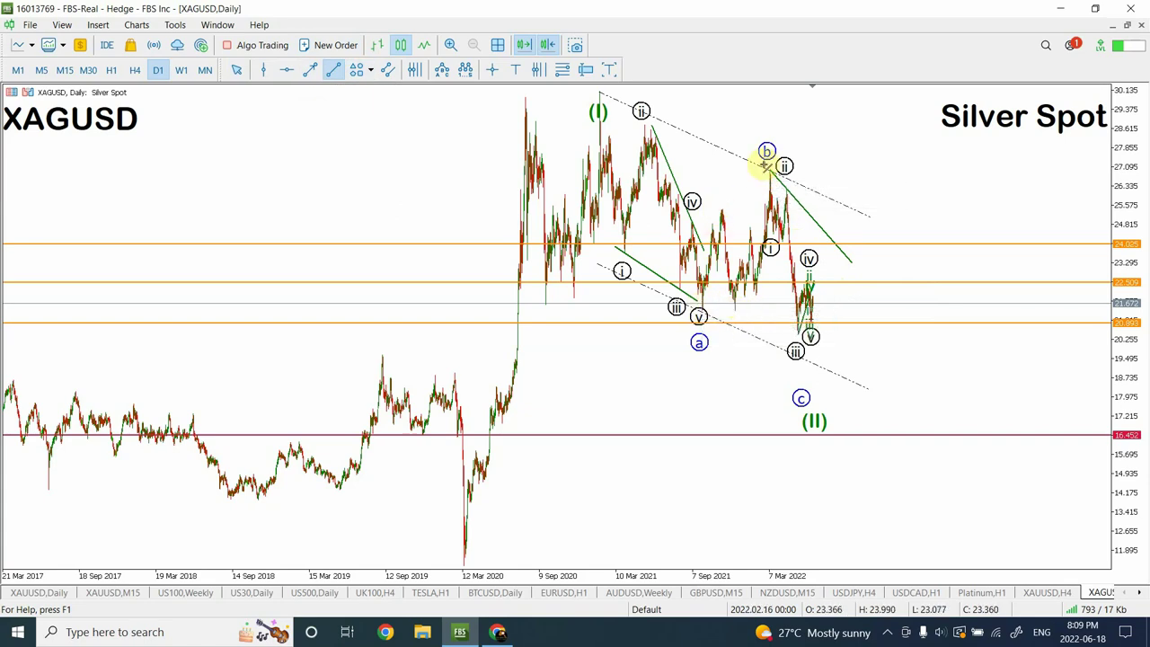
pyautogui.moveTo(734, 311); pyautogui.dragTo(862, 219)
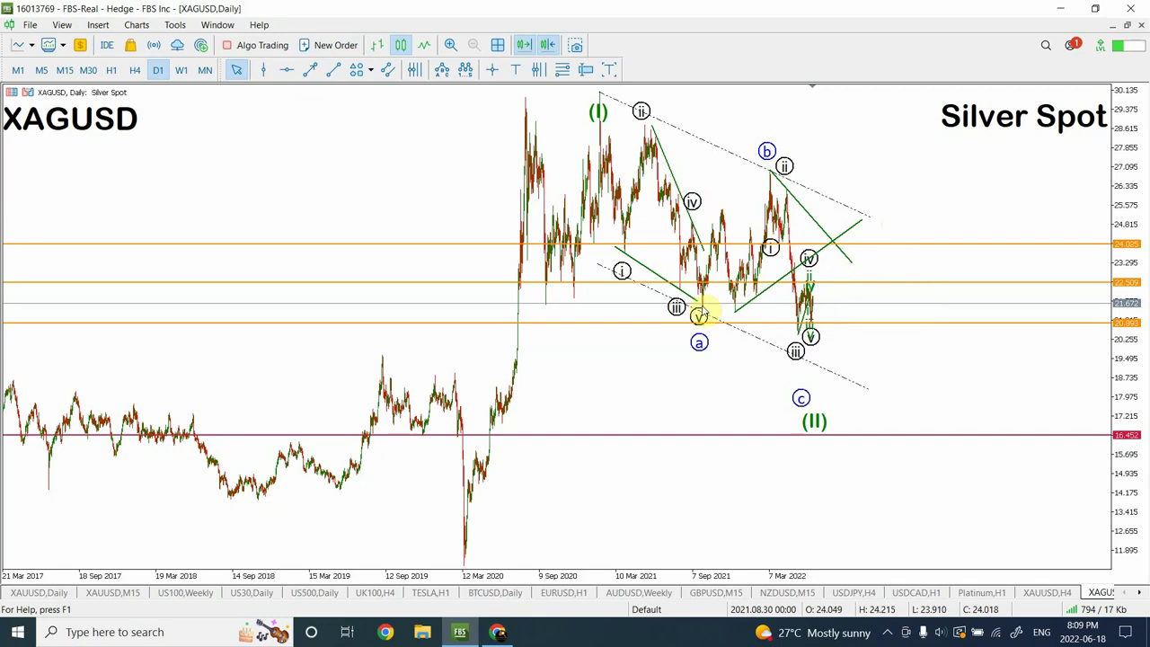
# On the H4 silver chart, delete the stray rising trendline and the 22.5 level.
pyautogui.click(134, 69)
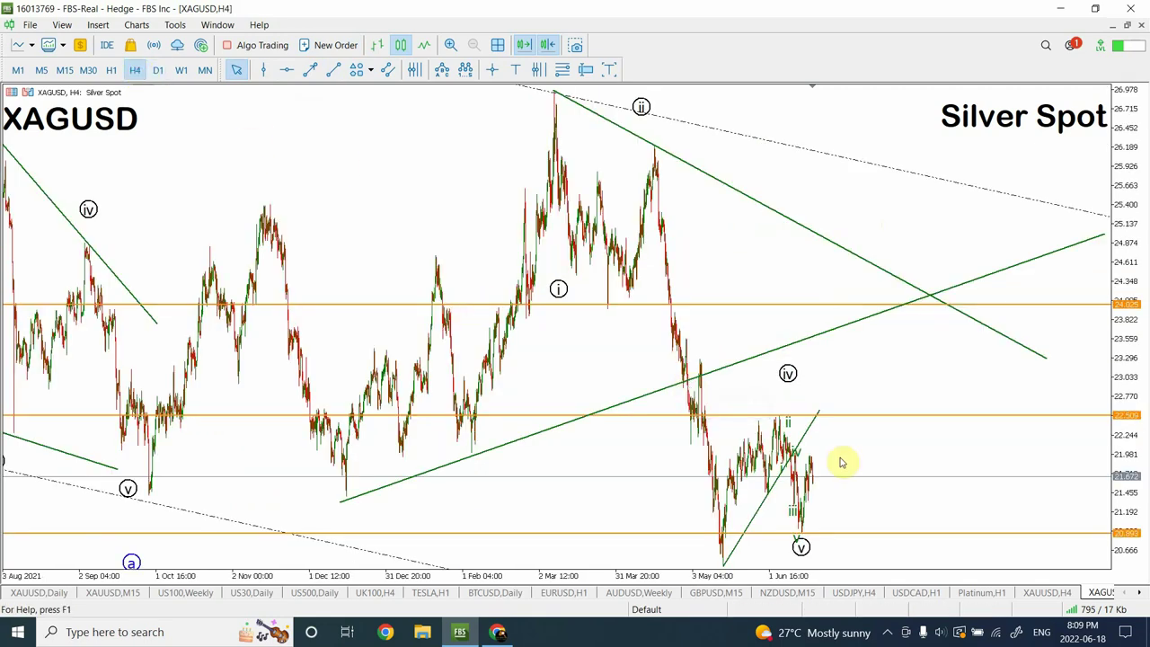
pyautogui.doubleClick(855, 329)
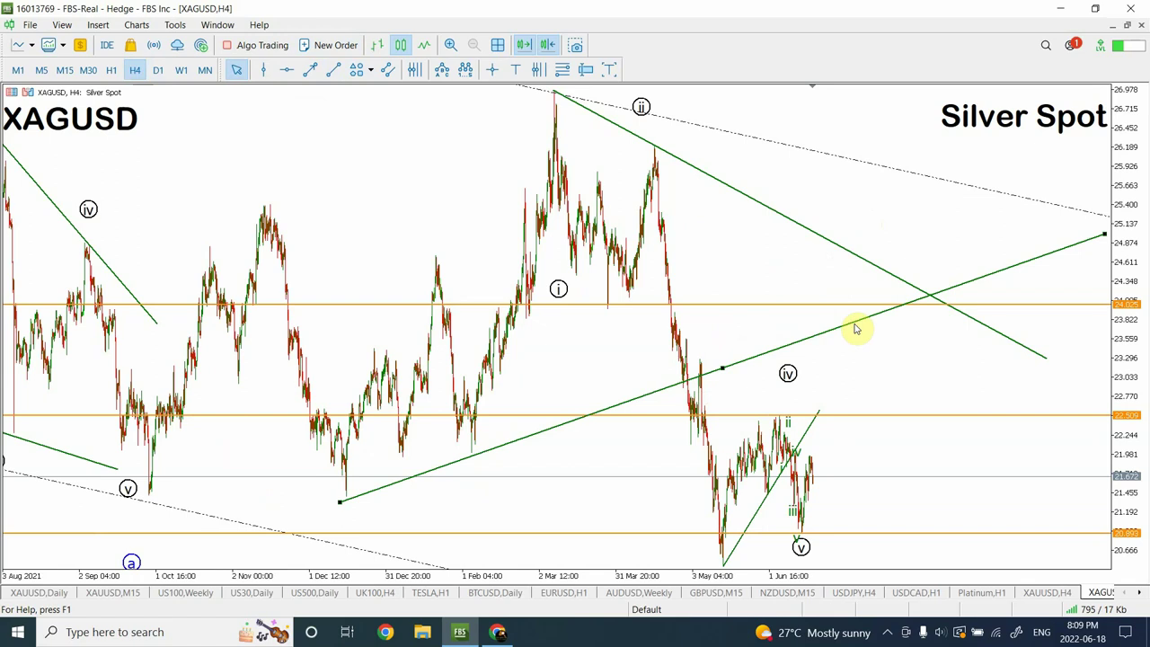
pyautogui.press('Delete')
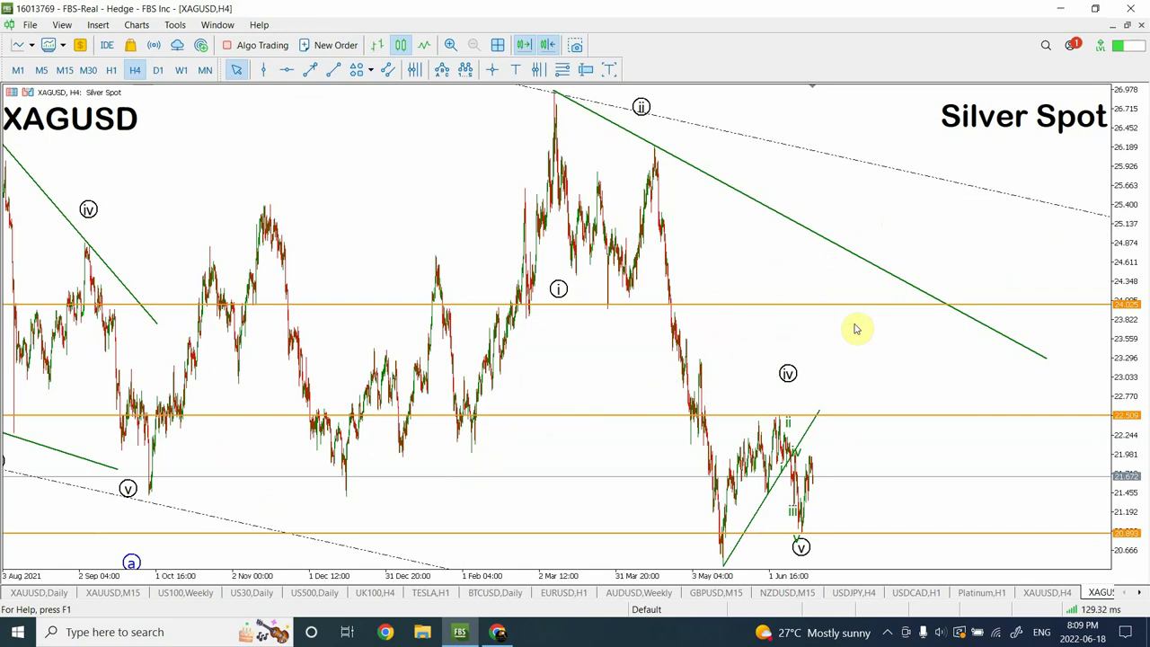
pyautogui.doubleClick(844, 416)
pyautogui.press('Delete')
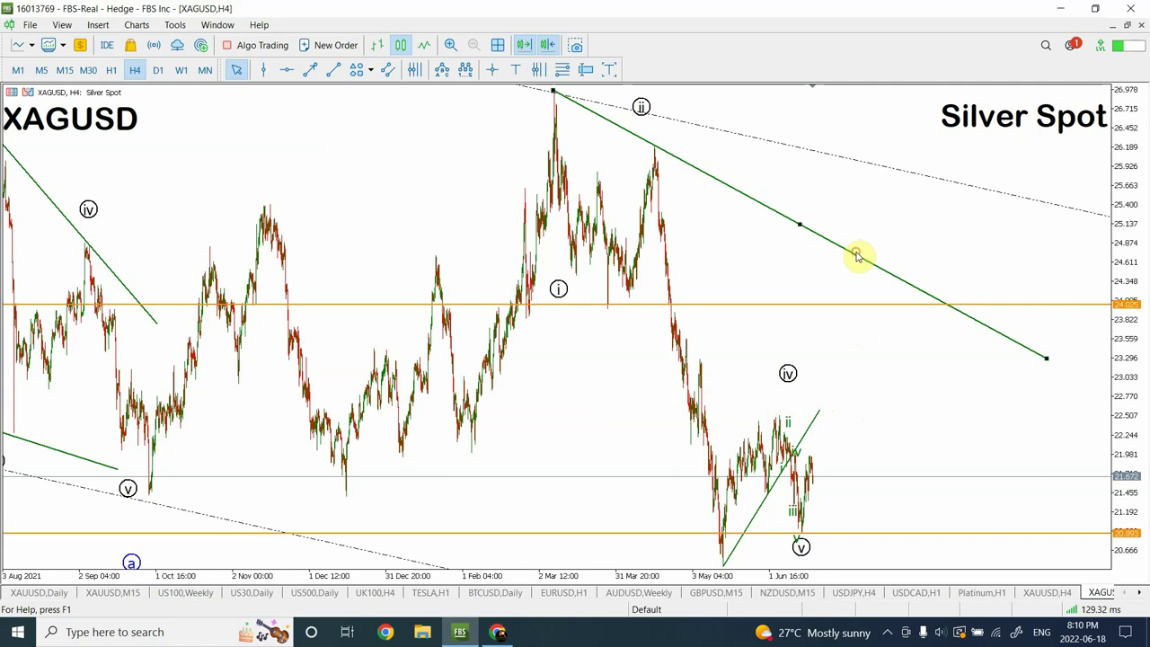
# Re-anchor the falling trendline to rise from the December low, then view the H1 chart.
pyautogui.moveTo(553, 91); pyautogui.dragTo(346, 490)
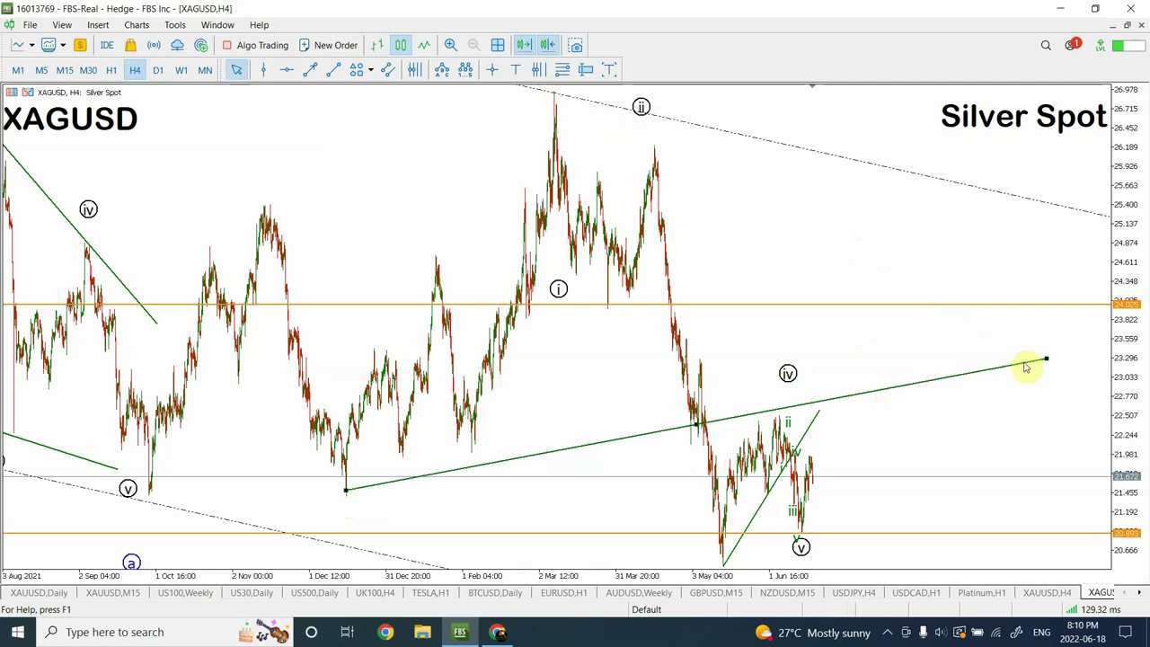
pyautogui.moveTo(1046, 362); pyautogui.dragTo(1037, 285)
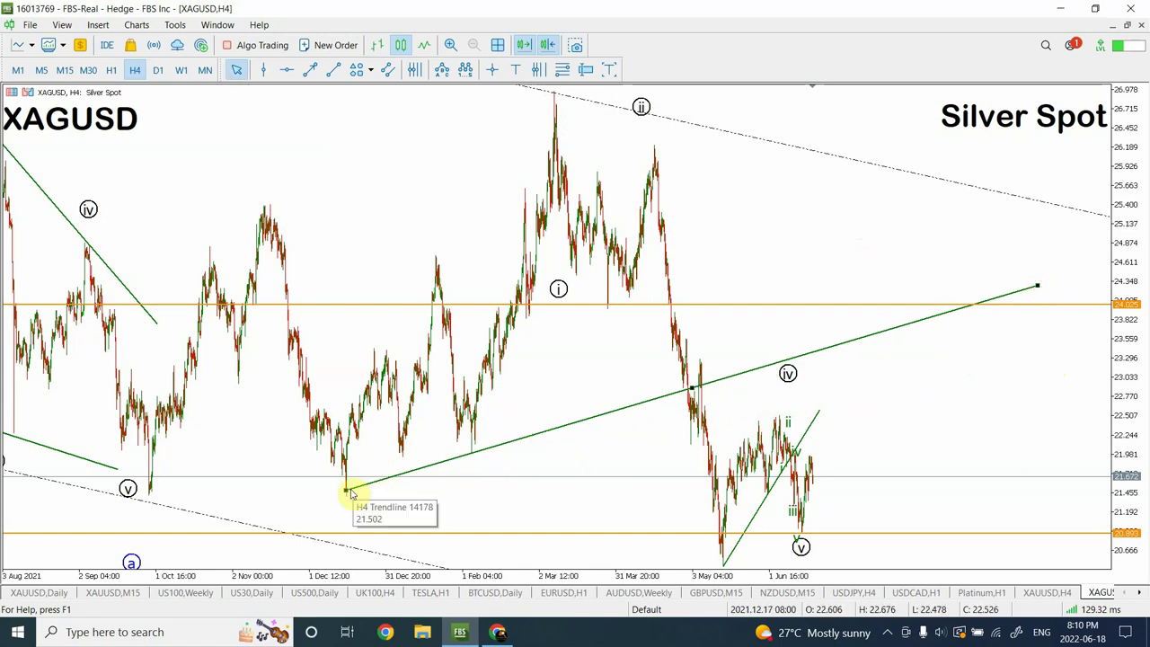
pyautogui.moveTo(347, 494)
pyautogui.mouseDown()
pyautogui.moveTo(348, 505)
pyautogui.moveTo(347, 494)
pyautogui.mouseUp()
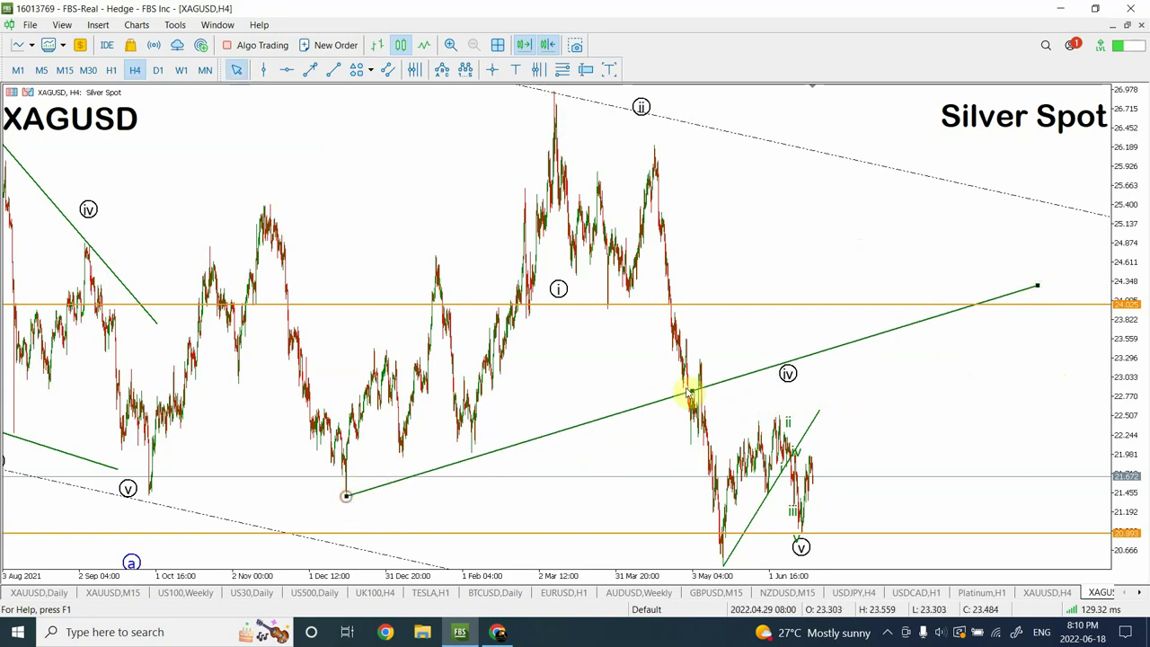
pyautogui.moveTo(1037, 289); pyautogui.dragTo(1041, 263)
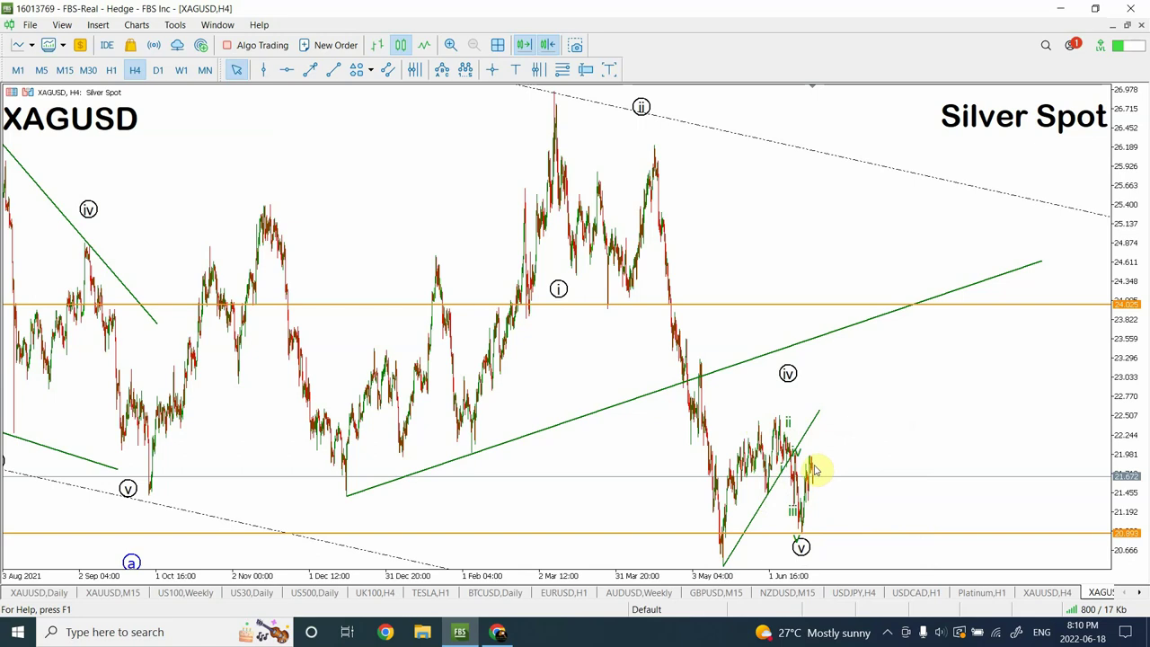
pyautogui.click(111, 70)
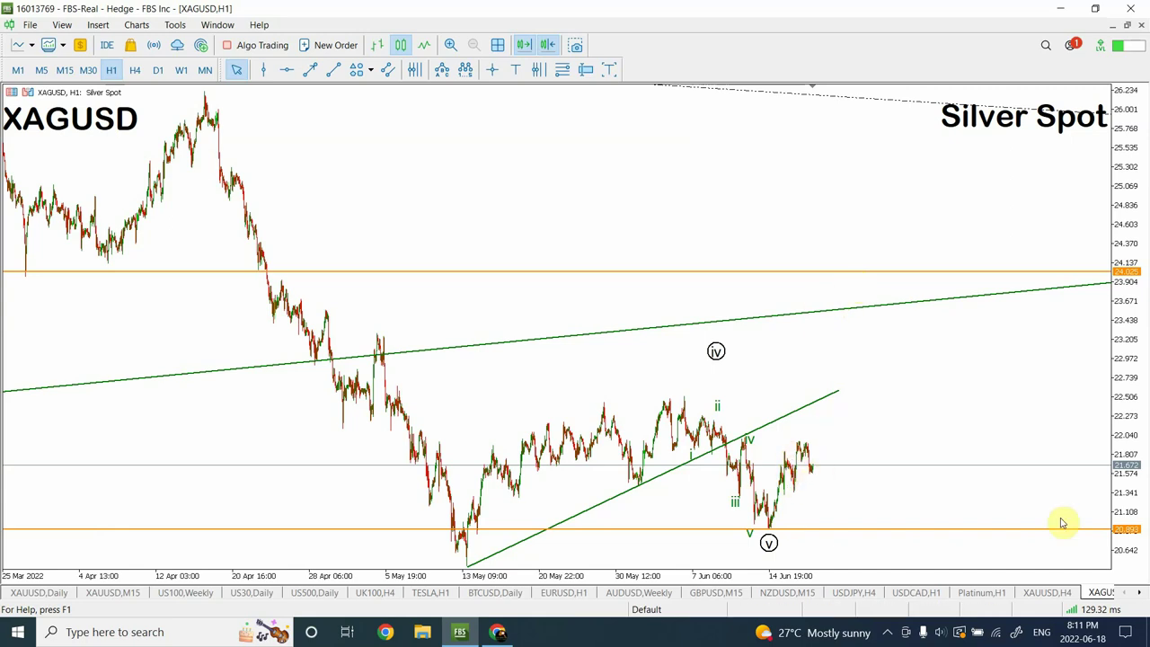
# Open XTIUSD on H4 and move the pink c label down beside (v).
pyautogui.click(1138, 594)
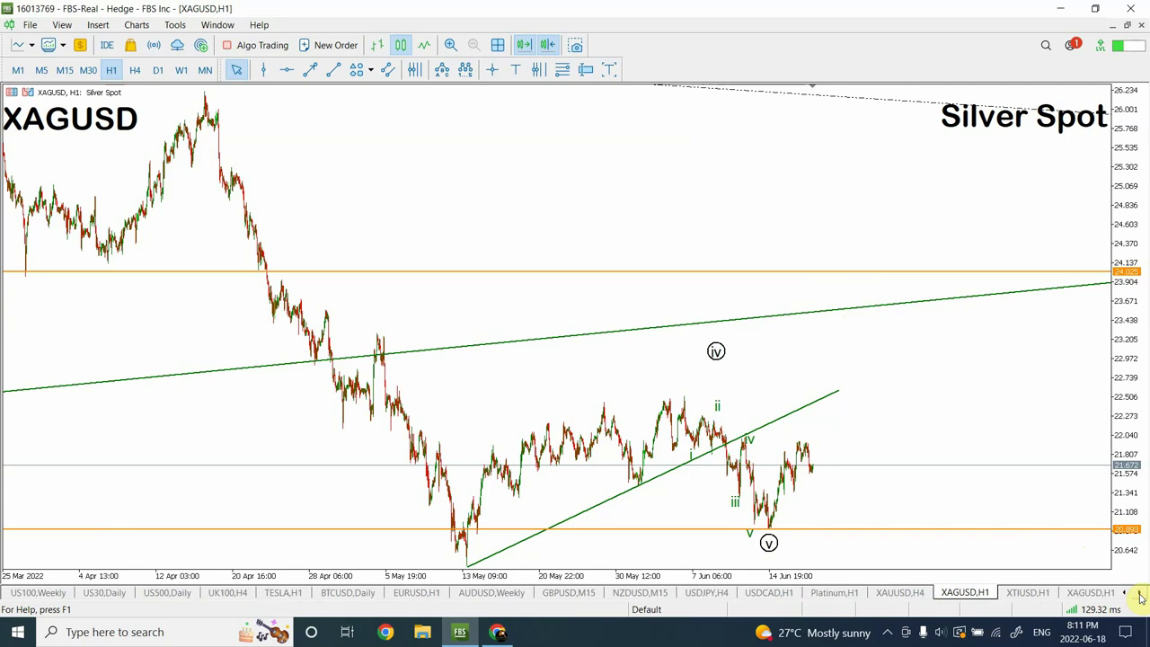
pyautogui.click(1027, 593)
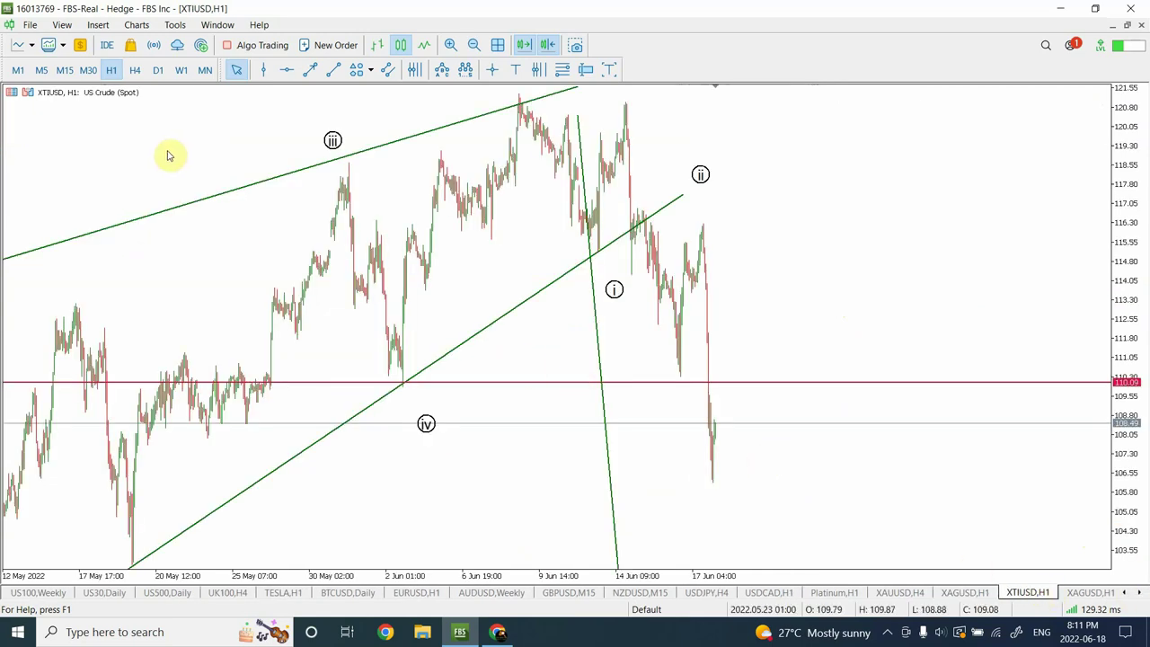
pyautogui.click(134, 69)
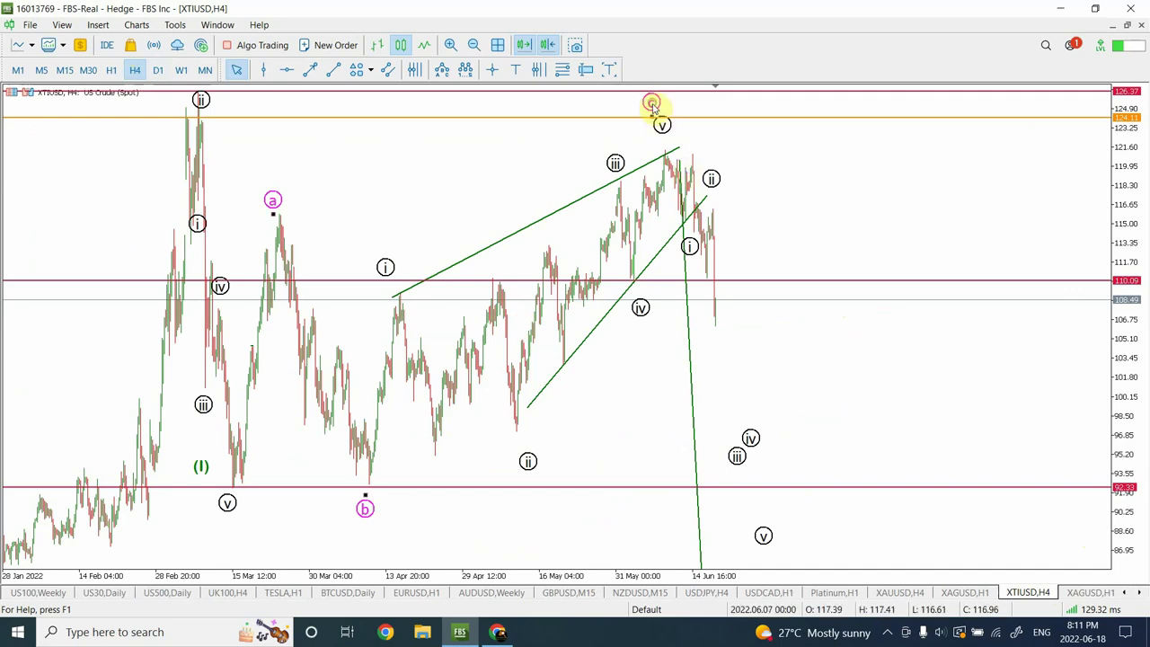
pyautogui.moveTo(652, 106); pyautogui.dragTo(653, 143)
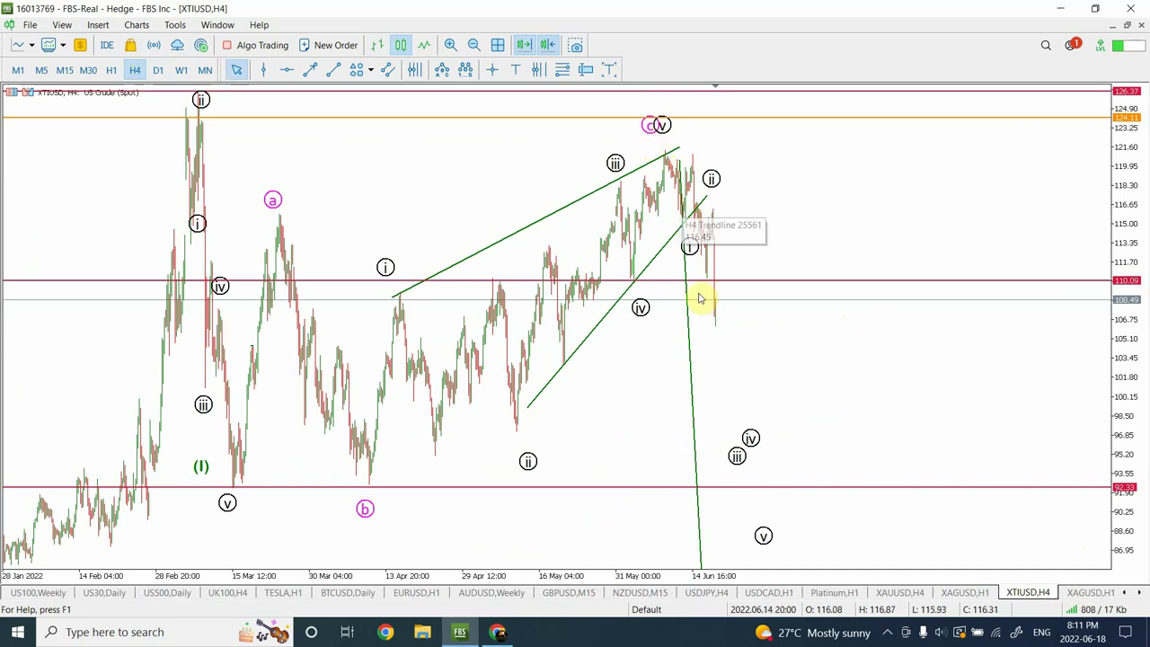
# Replace the near-vertical trendline with a short drop toward (iii), then zoom in on D1.
pyautogui.click(688, 319)
pyautogui.press('Delete')
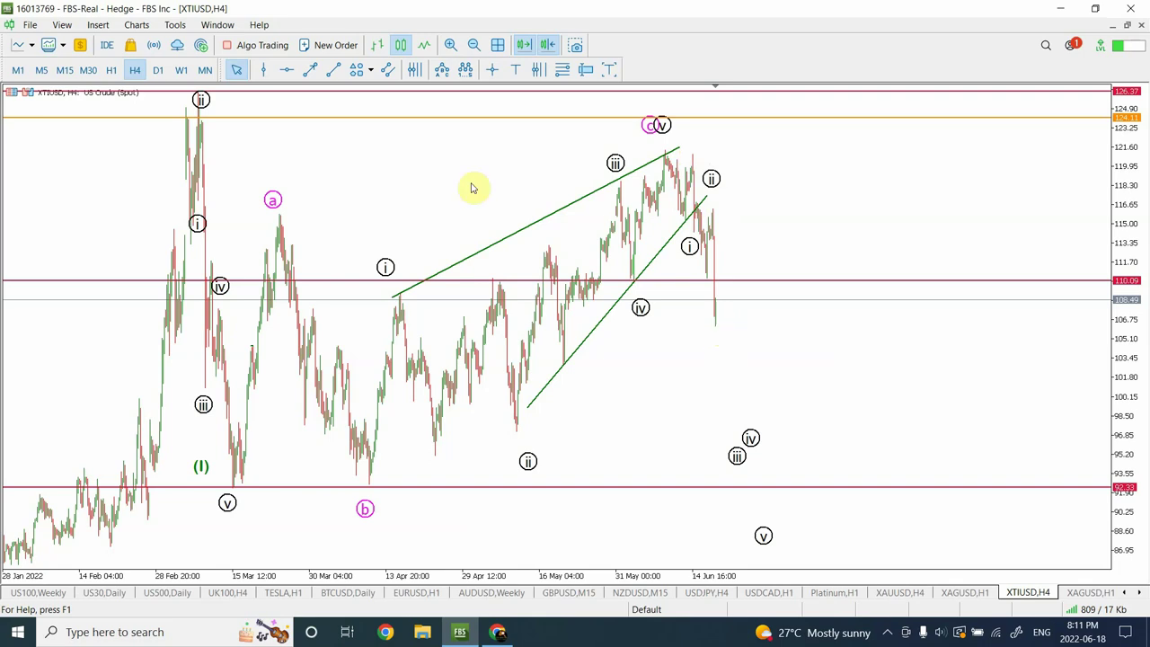
pyautogui.click(332, 70)
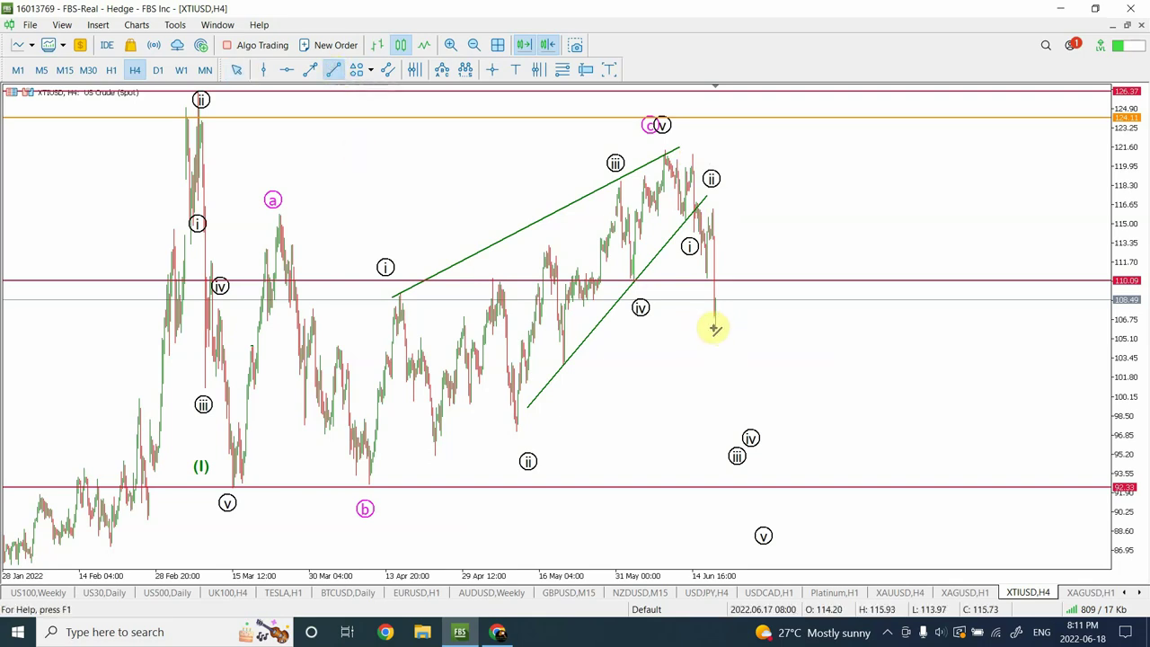
pyautogui.moveTo(719, 306); pyautogui.dragTo(732, 438)
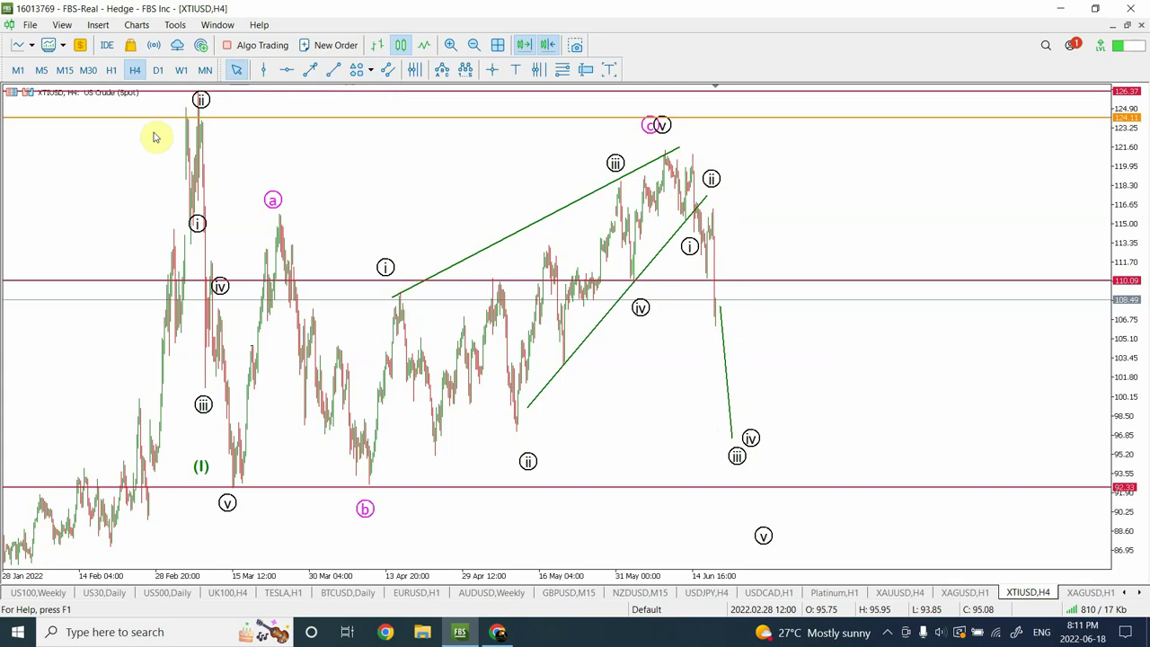
pyautogui.click(158, 70)
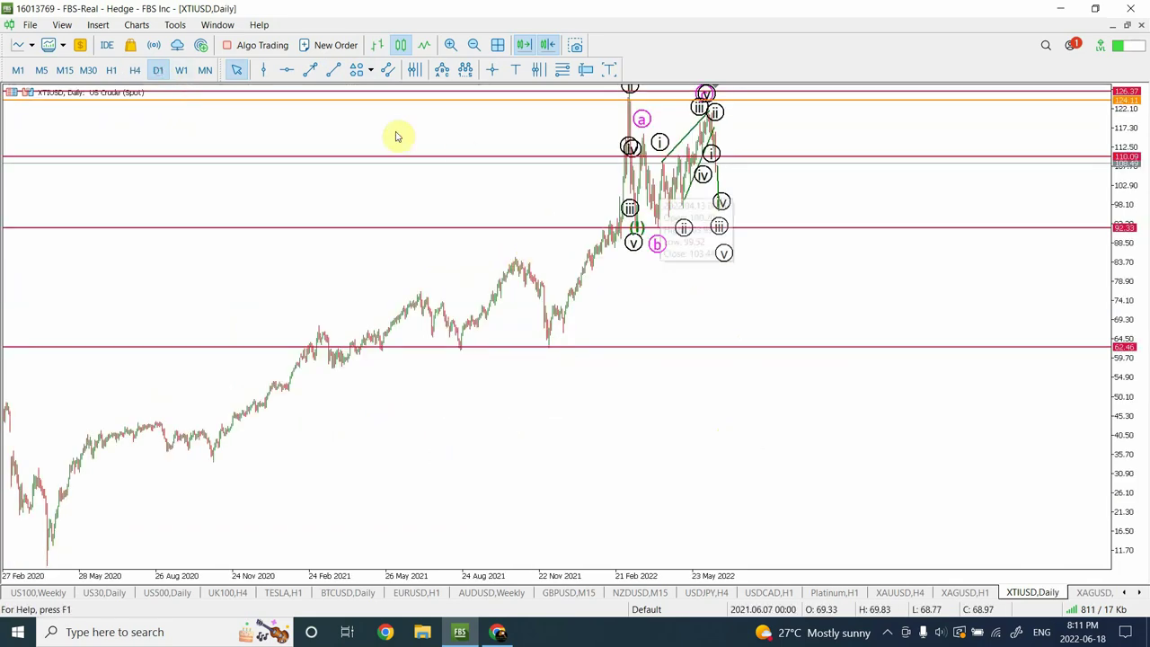
pyautogui.click(450, 45)
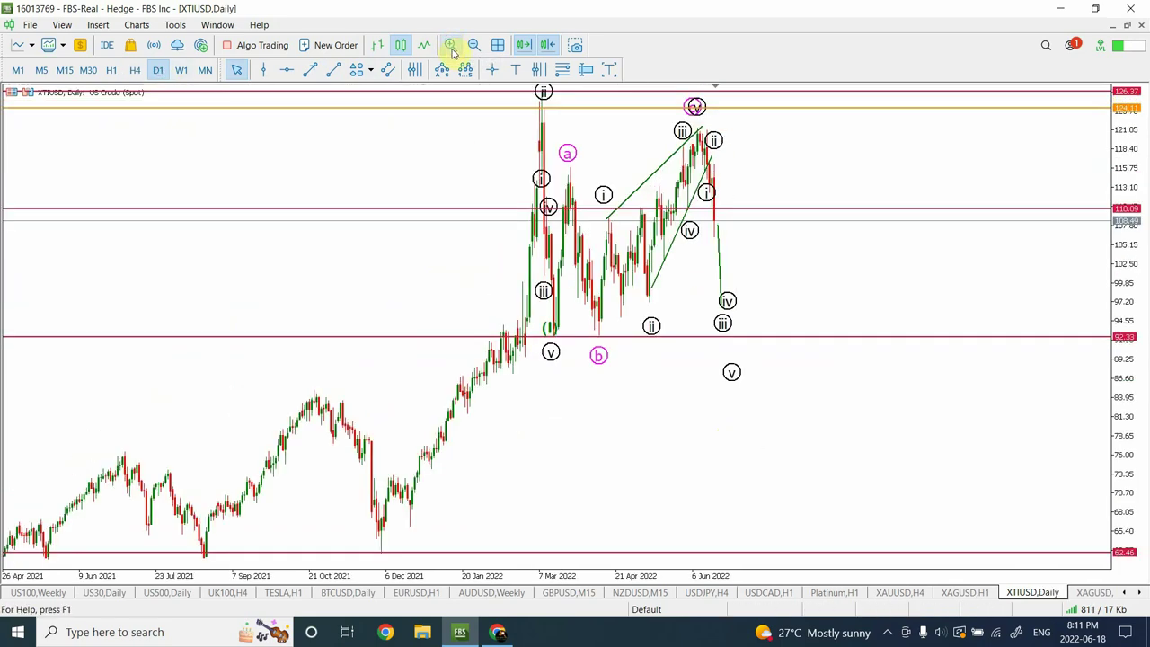